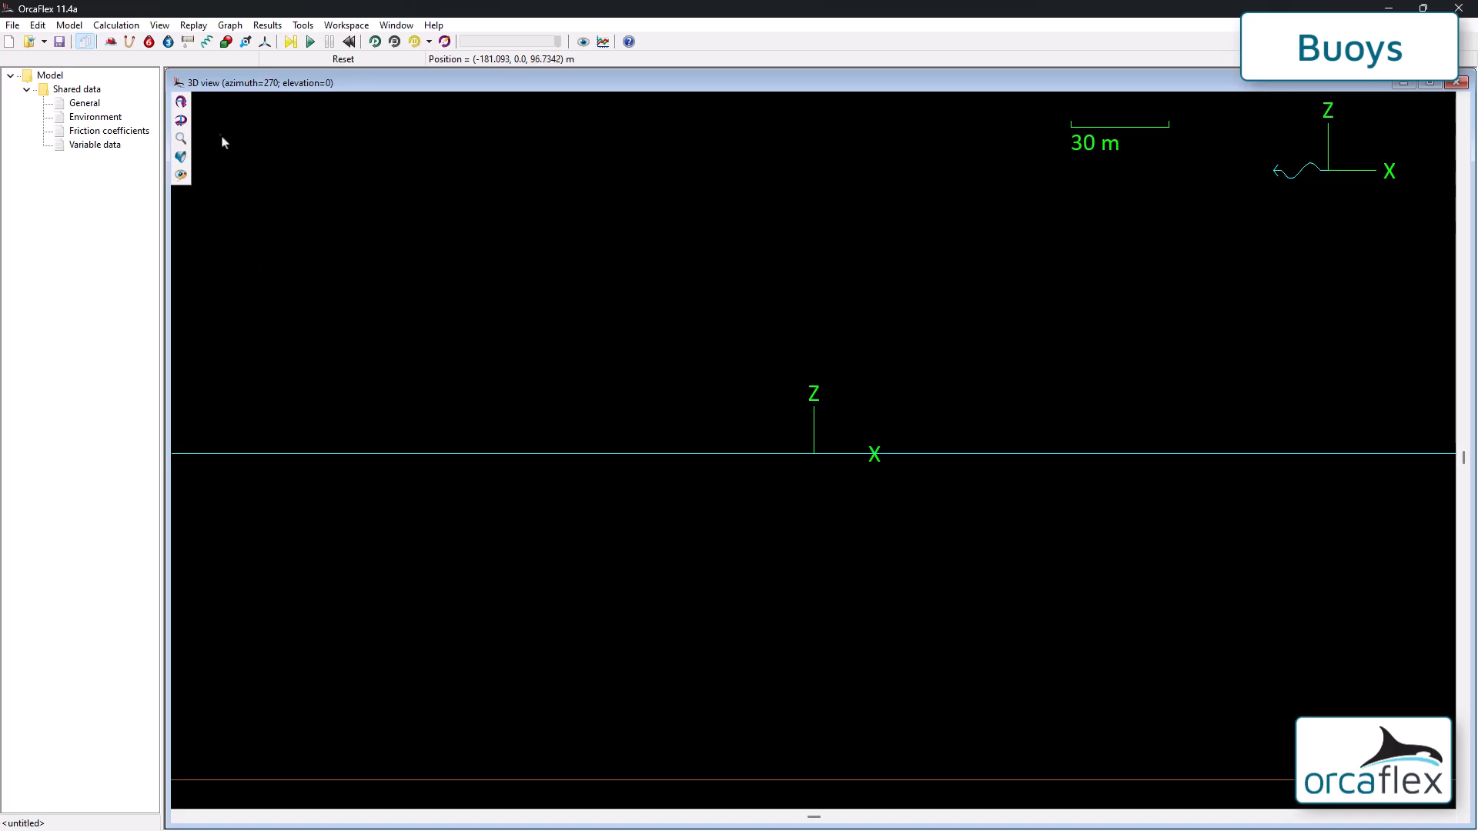
# Step: Place a 3D buoy above the waterline at about x = -106.6 m, z = 37.5 m, and open its data
pyautogui.click(169, 42)
pyautogui.click(465, 331)
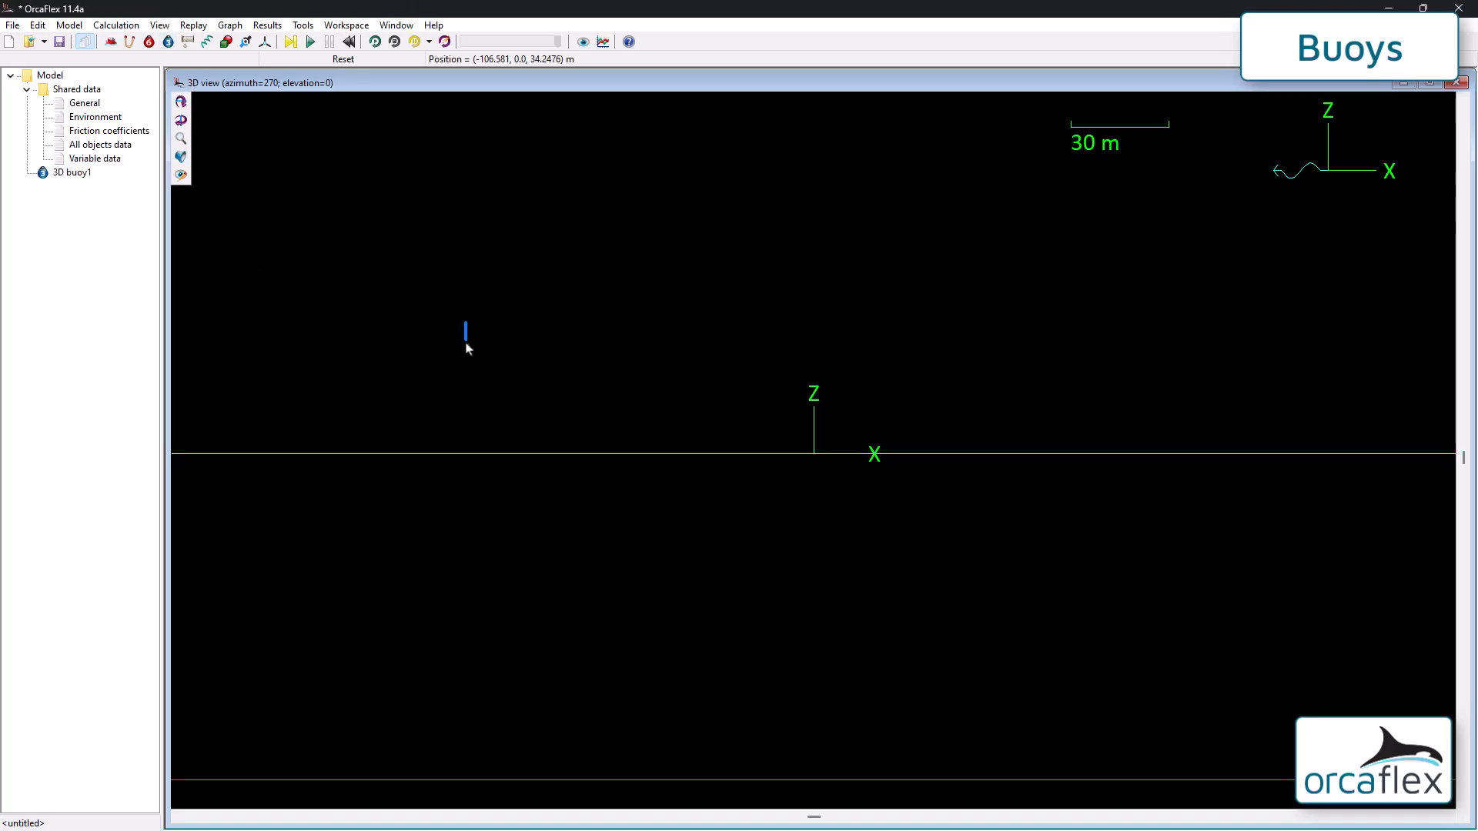
pyautogui.doubleClick(464, 332)
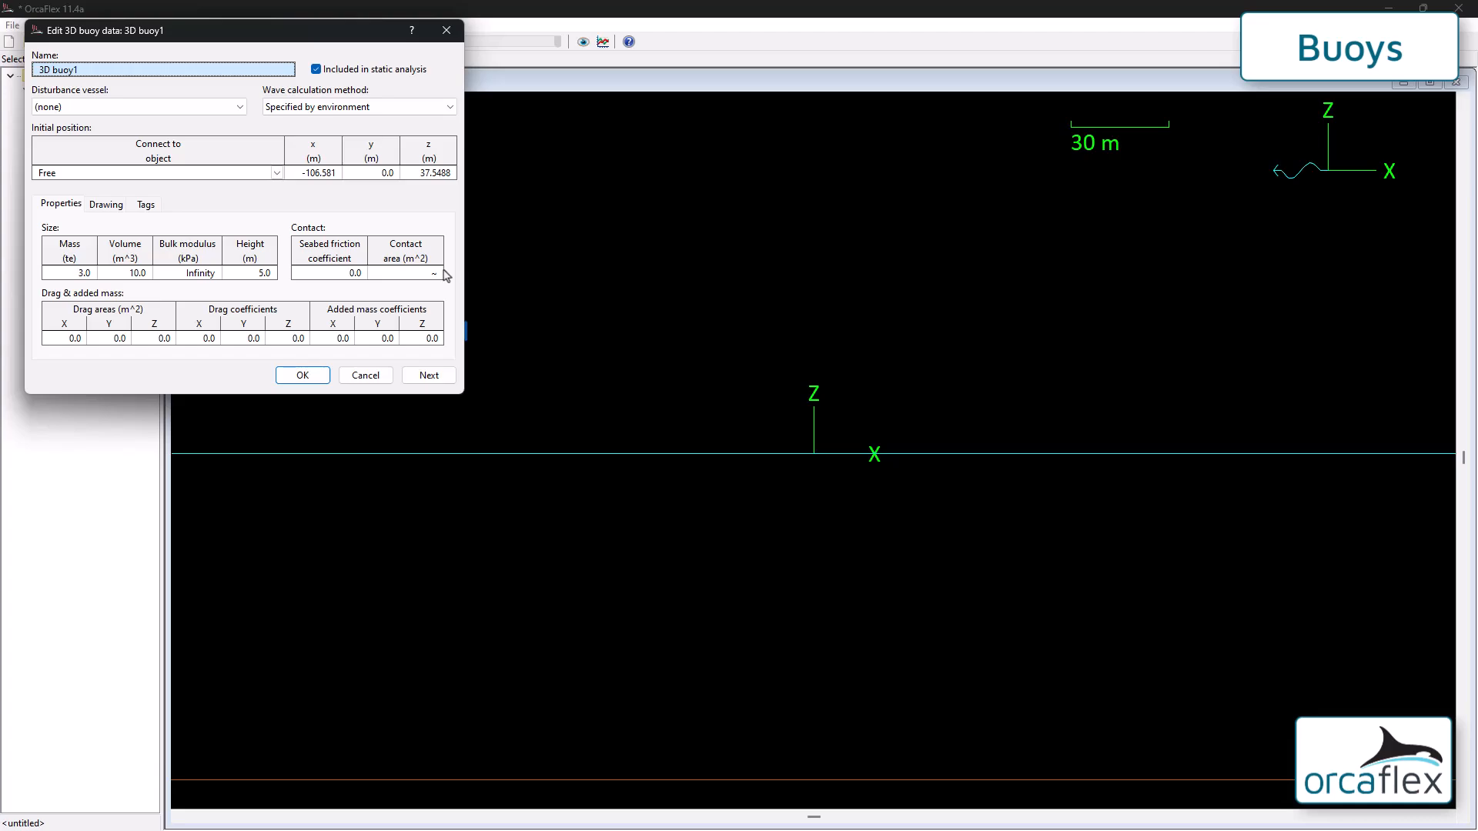
# Step: View the properties report of the 3D buoy, covering its weight, buoyancy and displaced mass
pyautogui.moveTo(445, 275)
pyautogui.rightClick(264, 208)
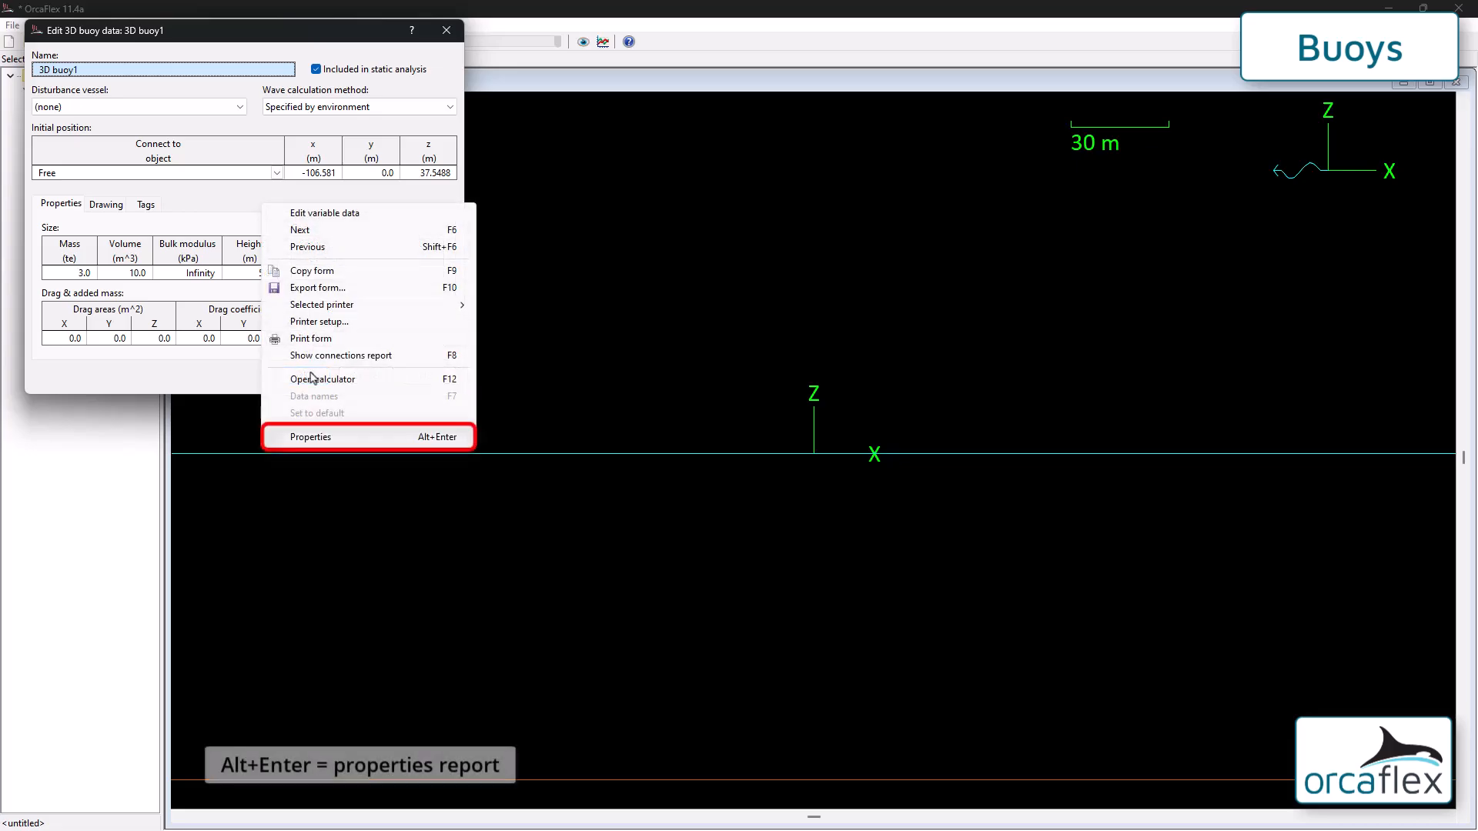
pyautogui.click(315, 436)
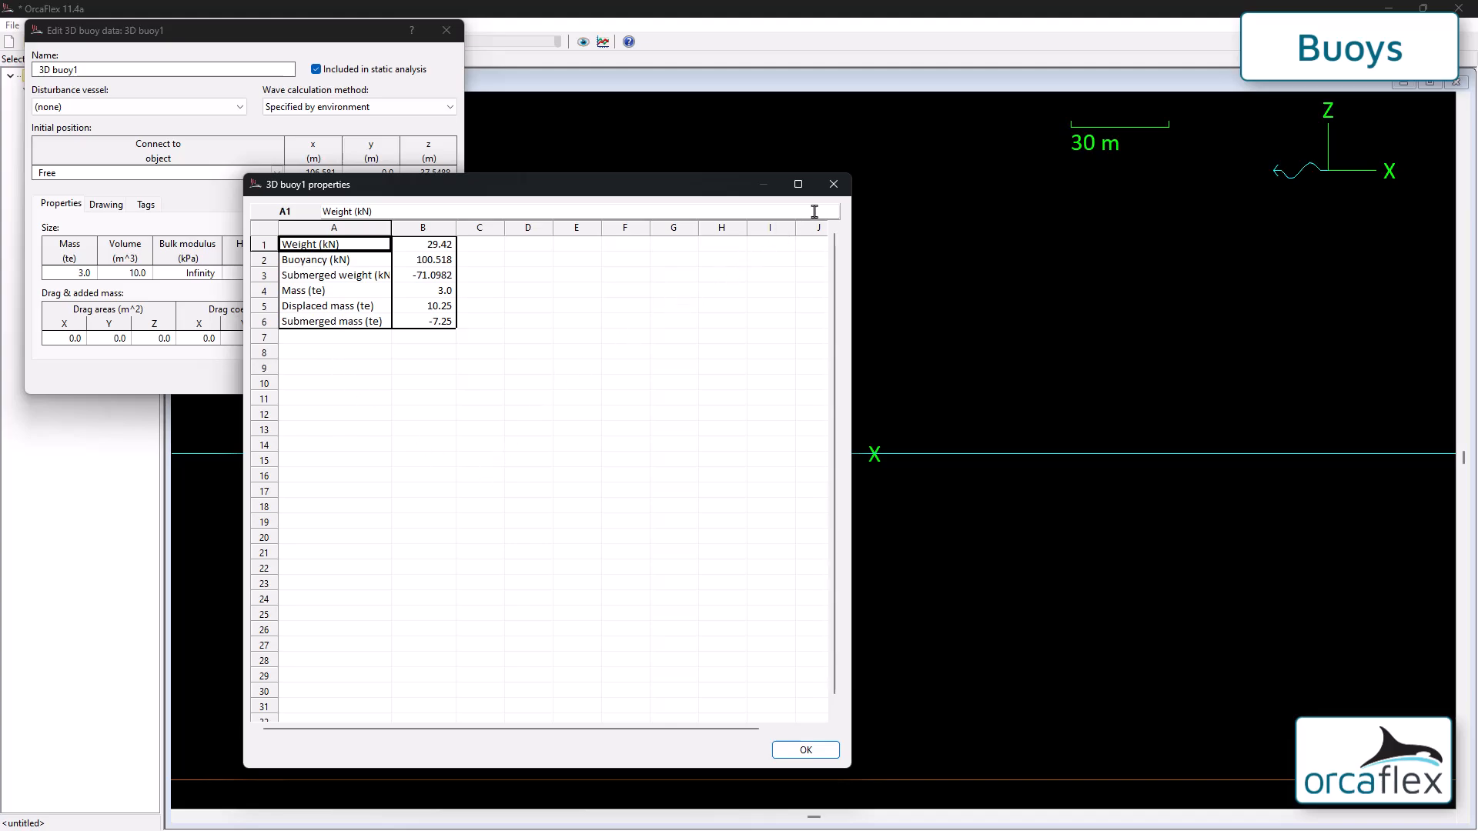
pyautogui.click(834, 185)
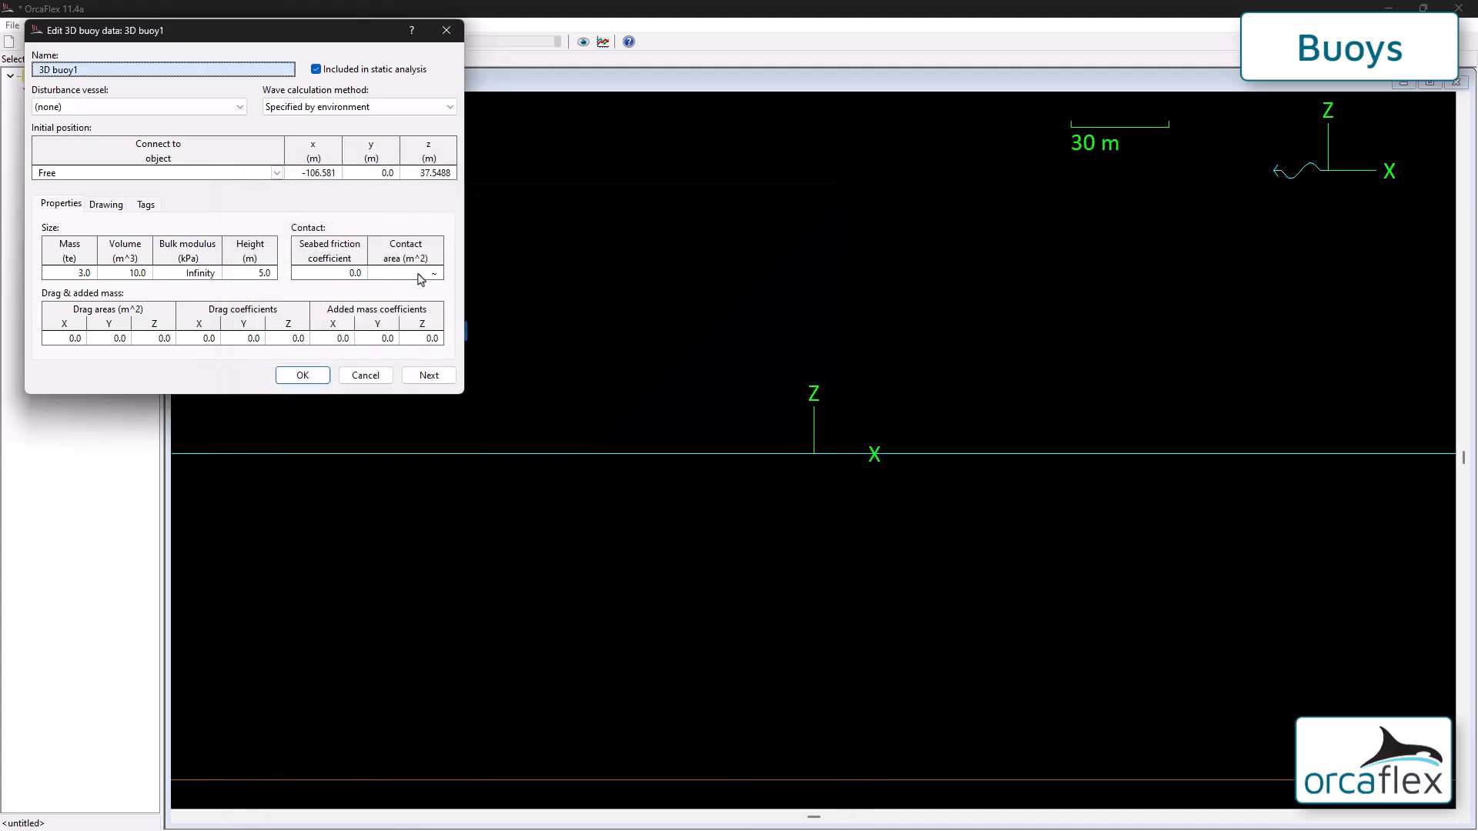
# Step: Set the 3D buoy's initial z position to 0 m and its connection to Fixed
pyautogui.moveTo(377, 35); pyautogui.dragTo(948, 178)
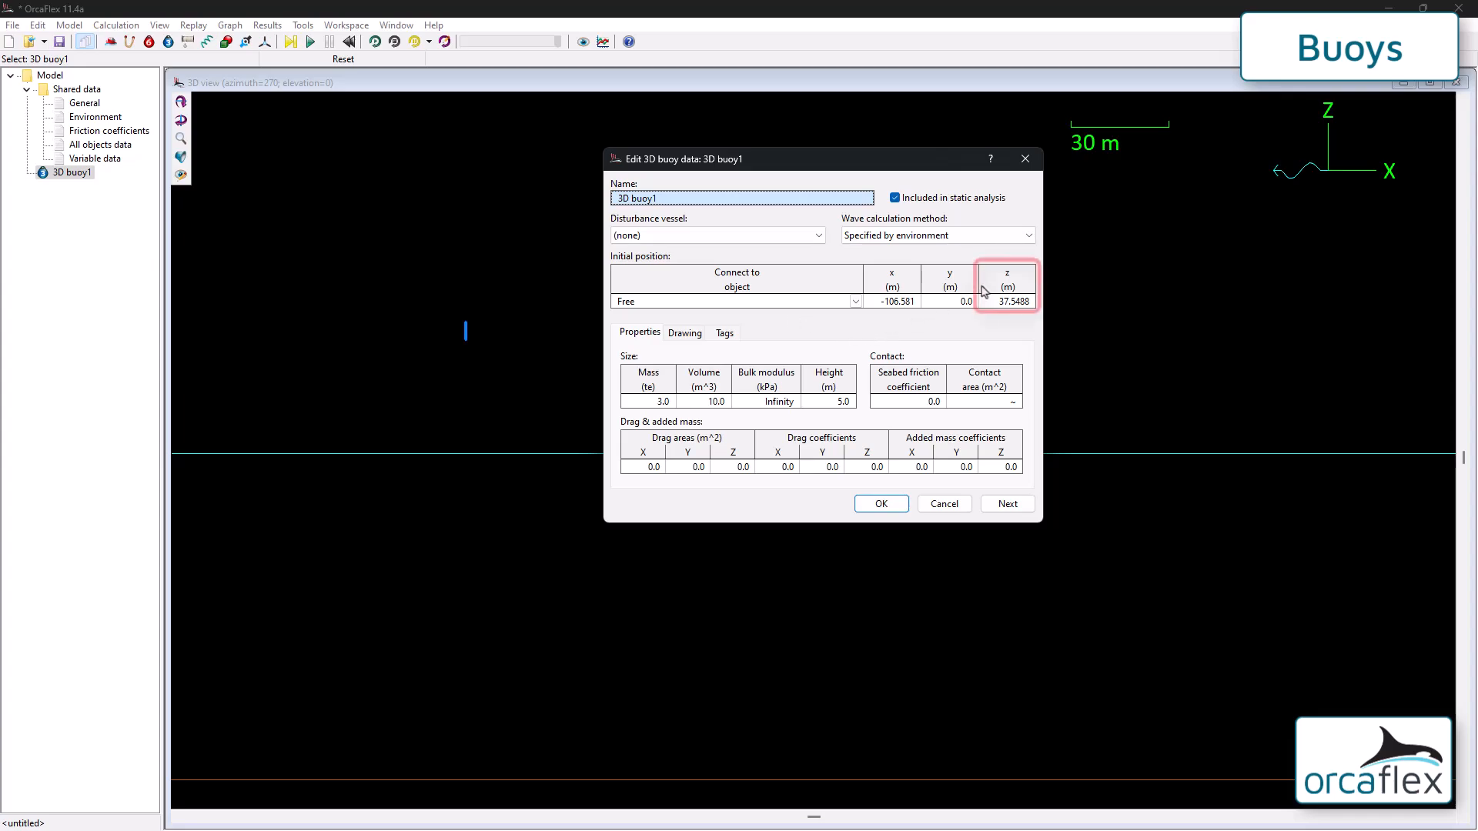
pyautogui.click(1010, 301)
pyautogui.write('0')
pyautogui.press('Return')
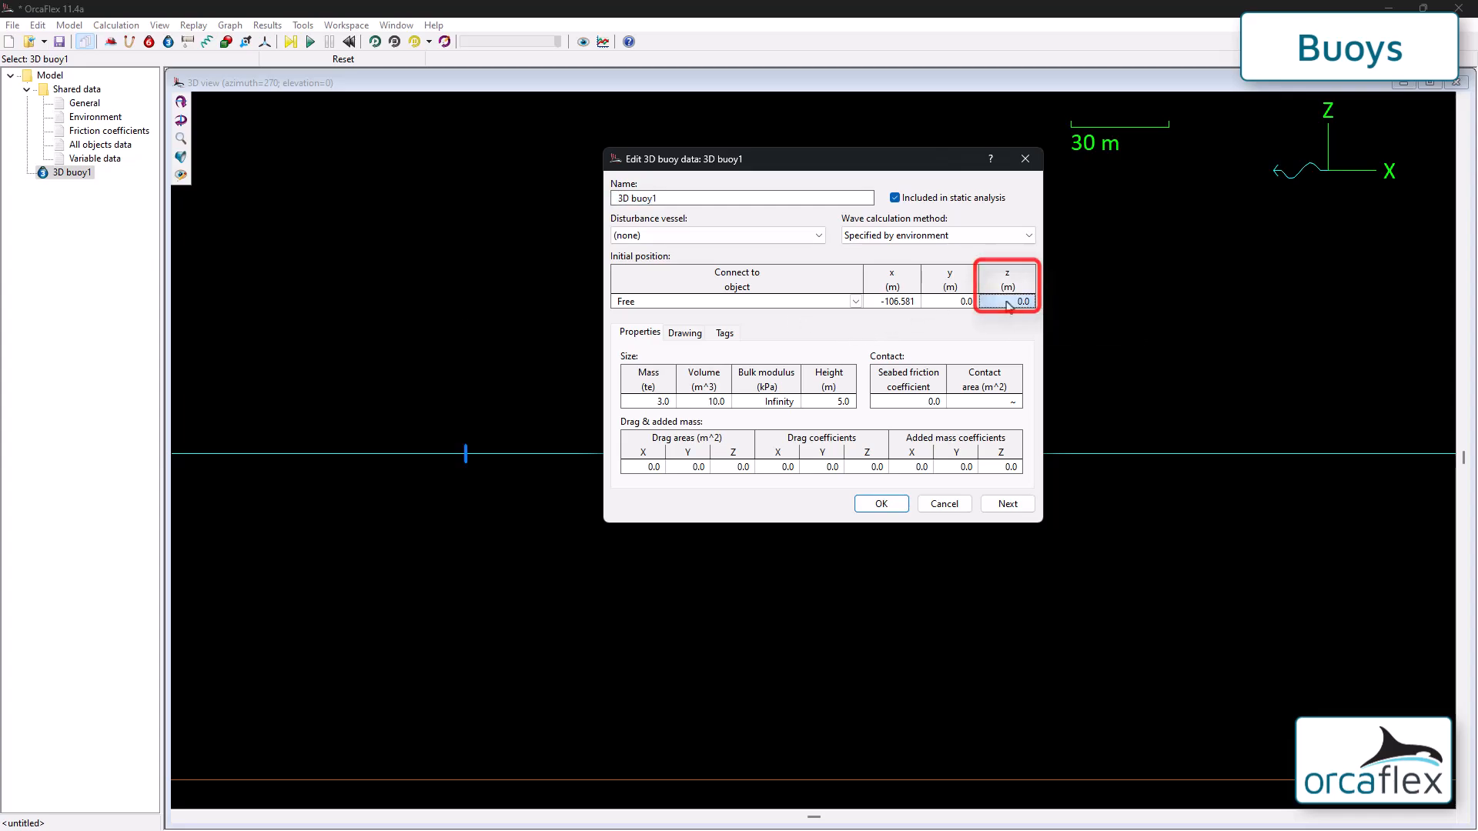
pyautogui.click(855, 302)
pyautogui.click(822, 328)
pyautogui.click(882, 503)
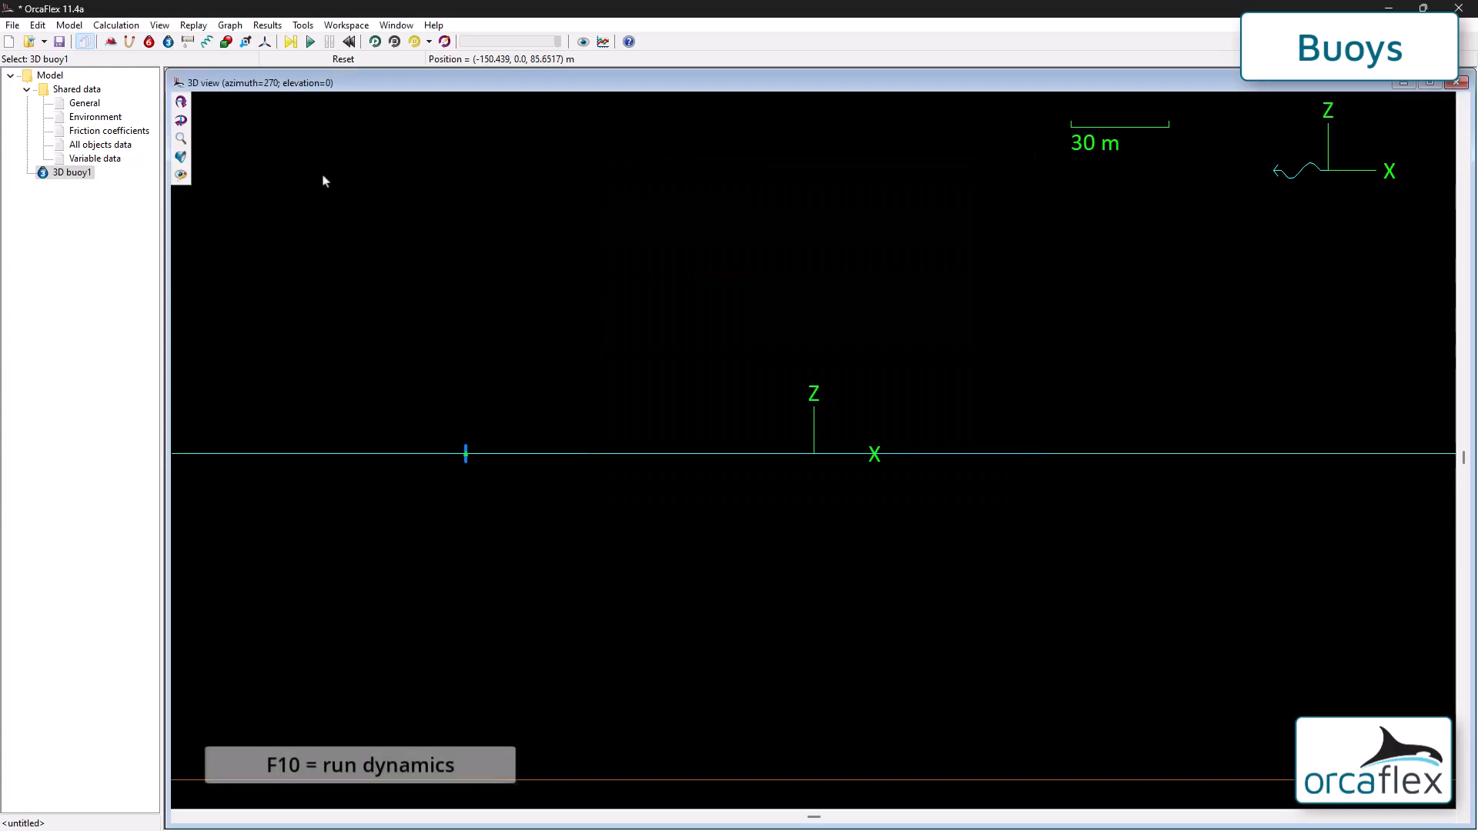
# Step: Run the dynamic simulation and plot the 3D buoy's Dry length time history over the whole simulation
pyautogui.click(310, 43)
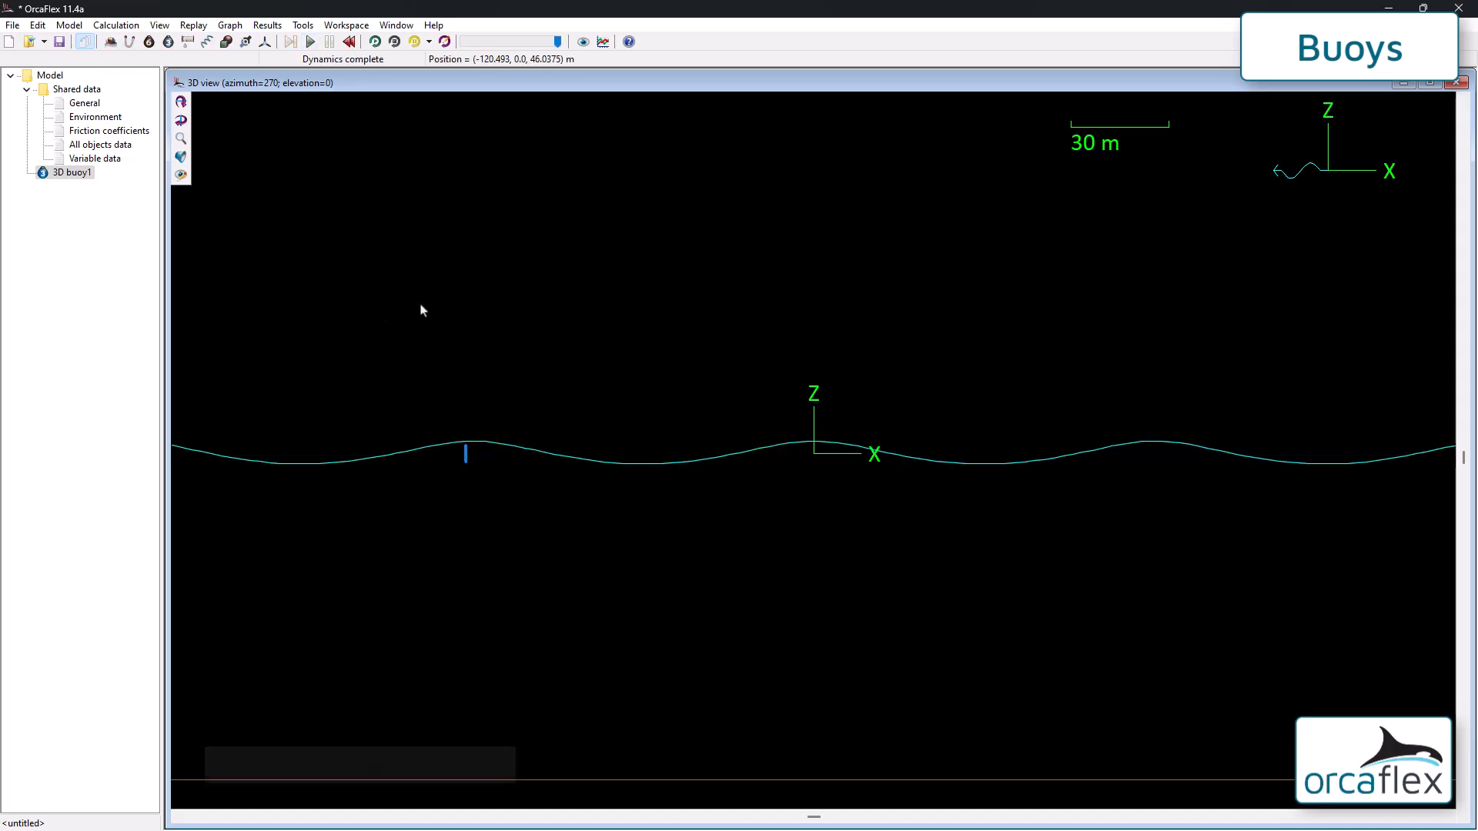
pyautogui.click(603, 43)
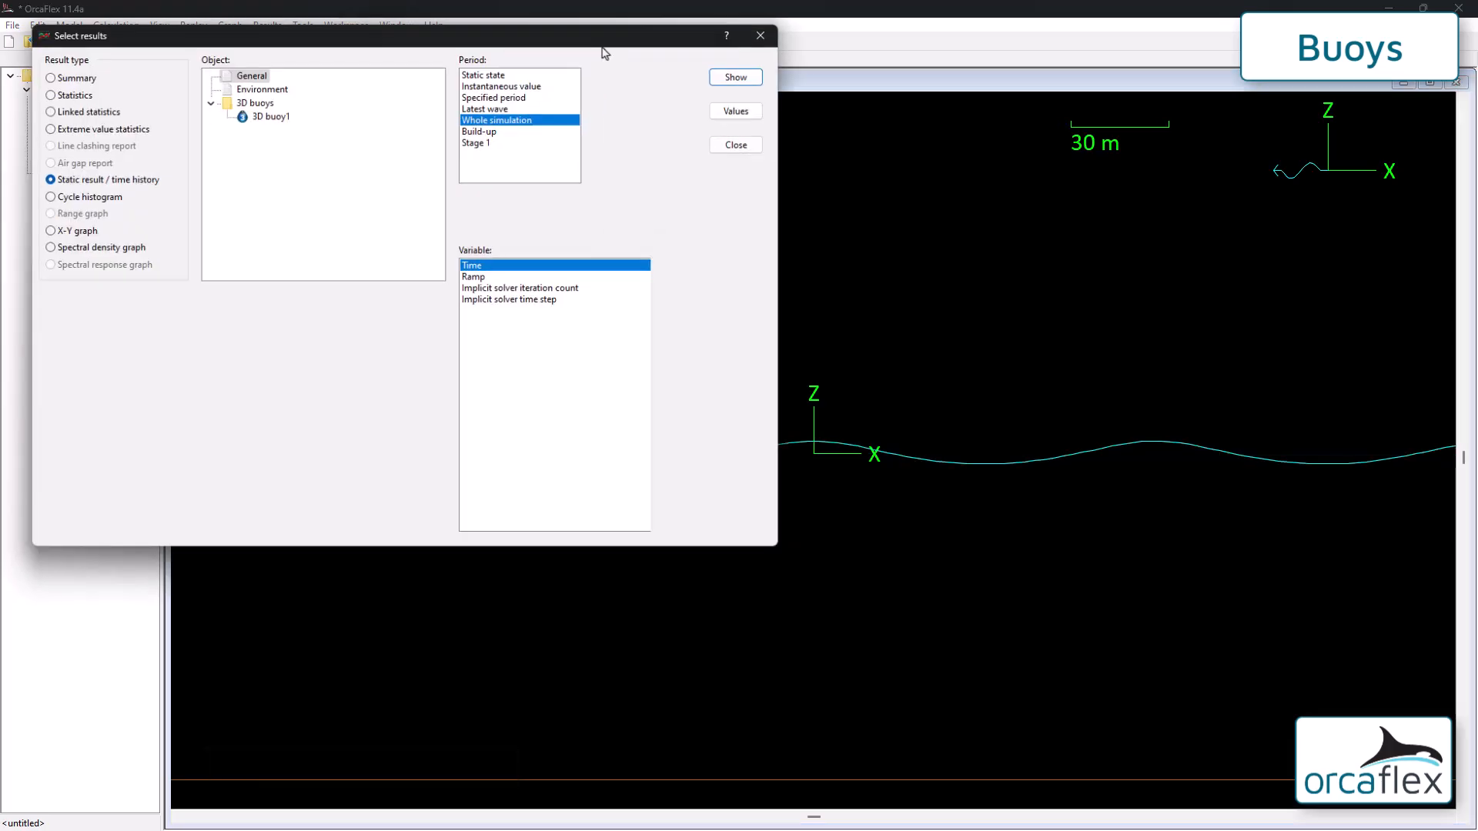
pyautogui.click(269, 114)
pyautogui.click(497, 394)
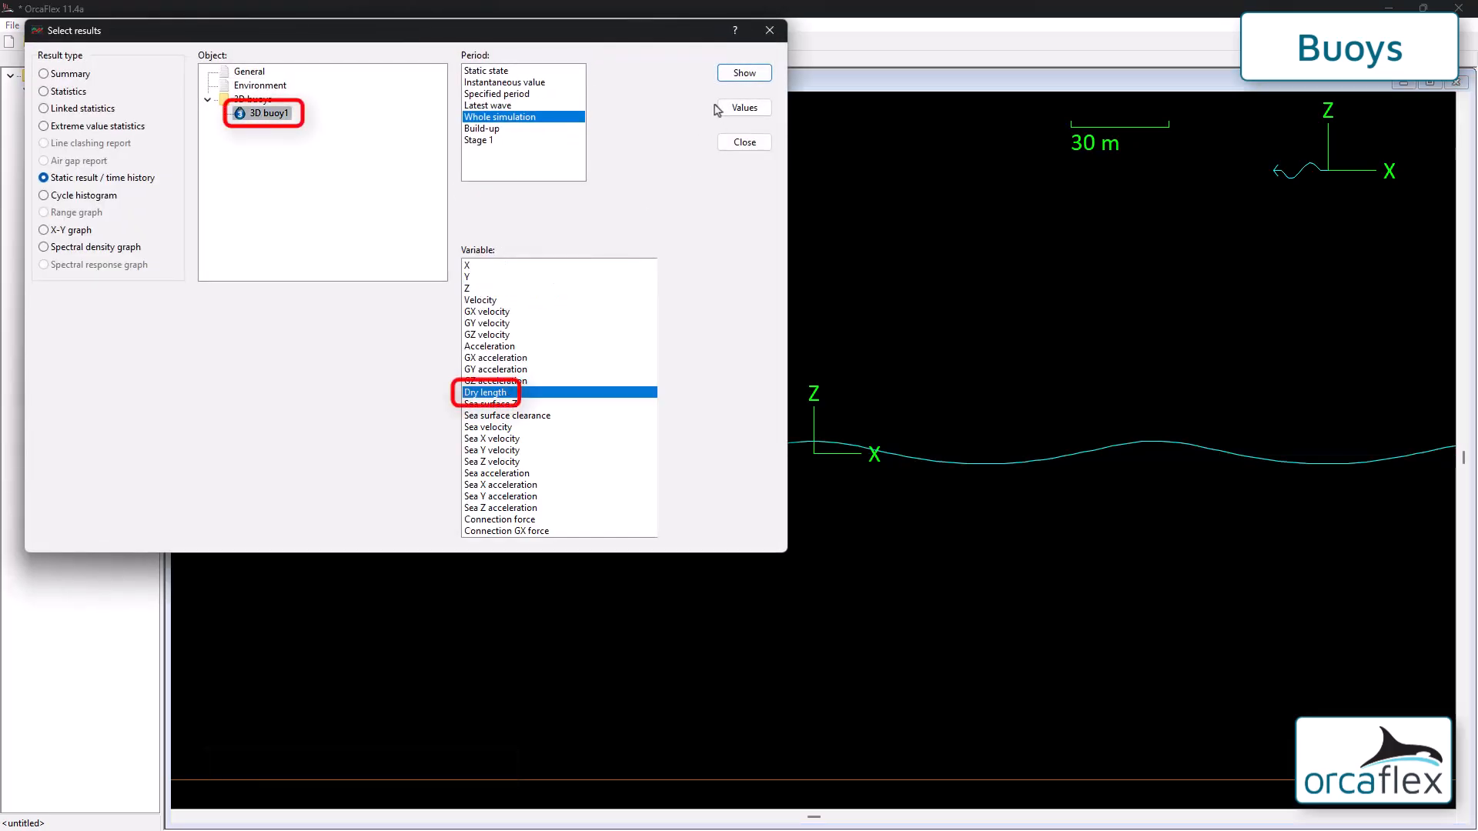
pyautogui.click(743, 76)
pyautogui.moveTo(700, 384)
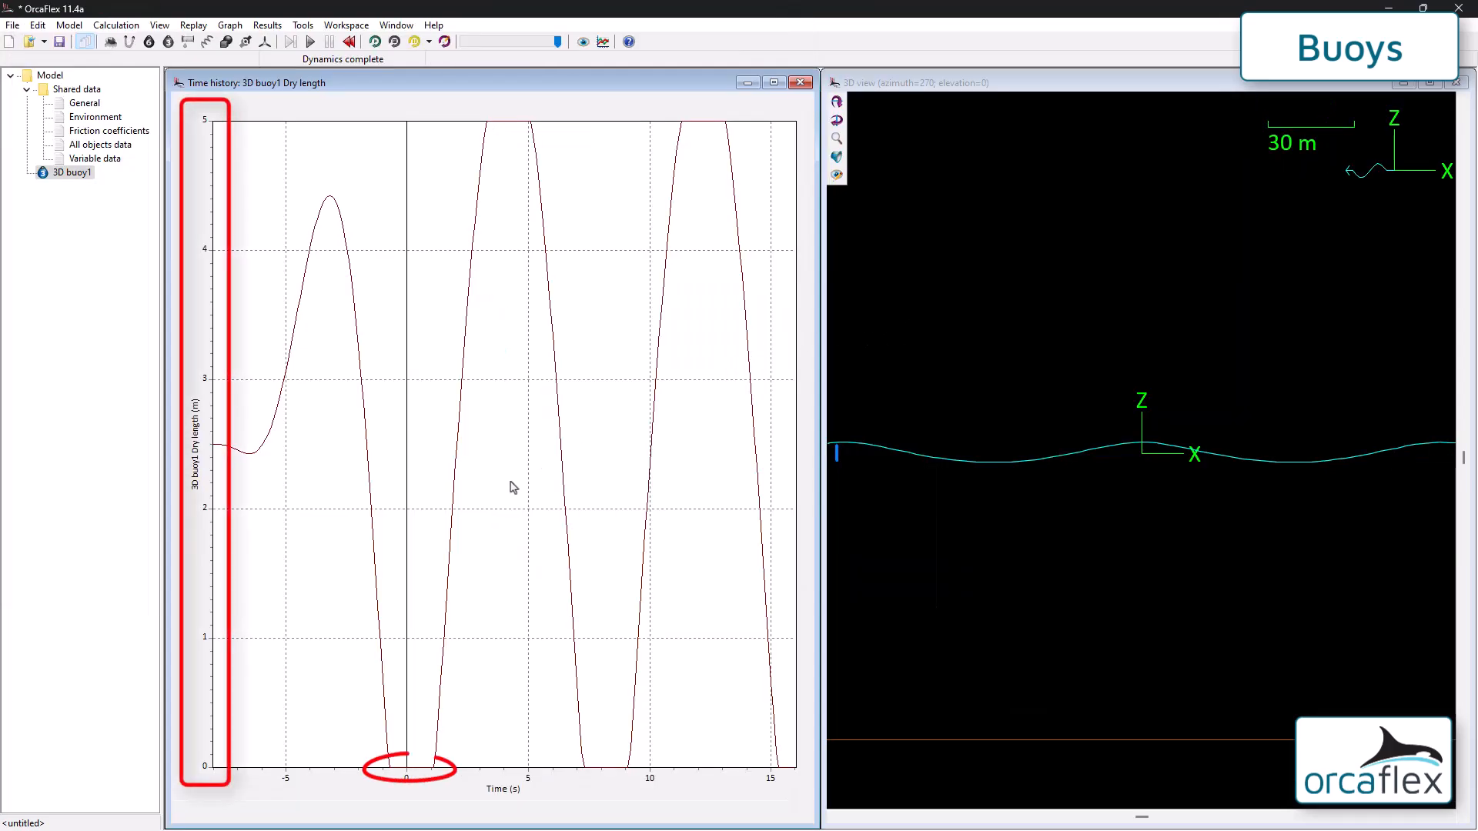
# Step: Compare the buoy with the wave surface at replay times of about 8.3 s and 3.9 s, and check the buoy's height data
pyautogui.moveTo(263, 235); pyautogui.dragTo(607, 251)
pyautogui.moveTo(913, 484); pyautogui.dragTo(1058, 472, button='middle')
pyautogui.keyDown('ctrl'); pyautogui.scroll(7, 941, 455); pyautogui.keyUp('ctrl')
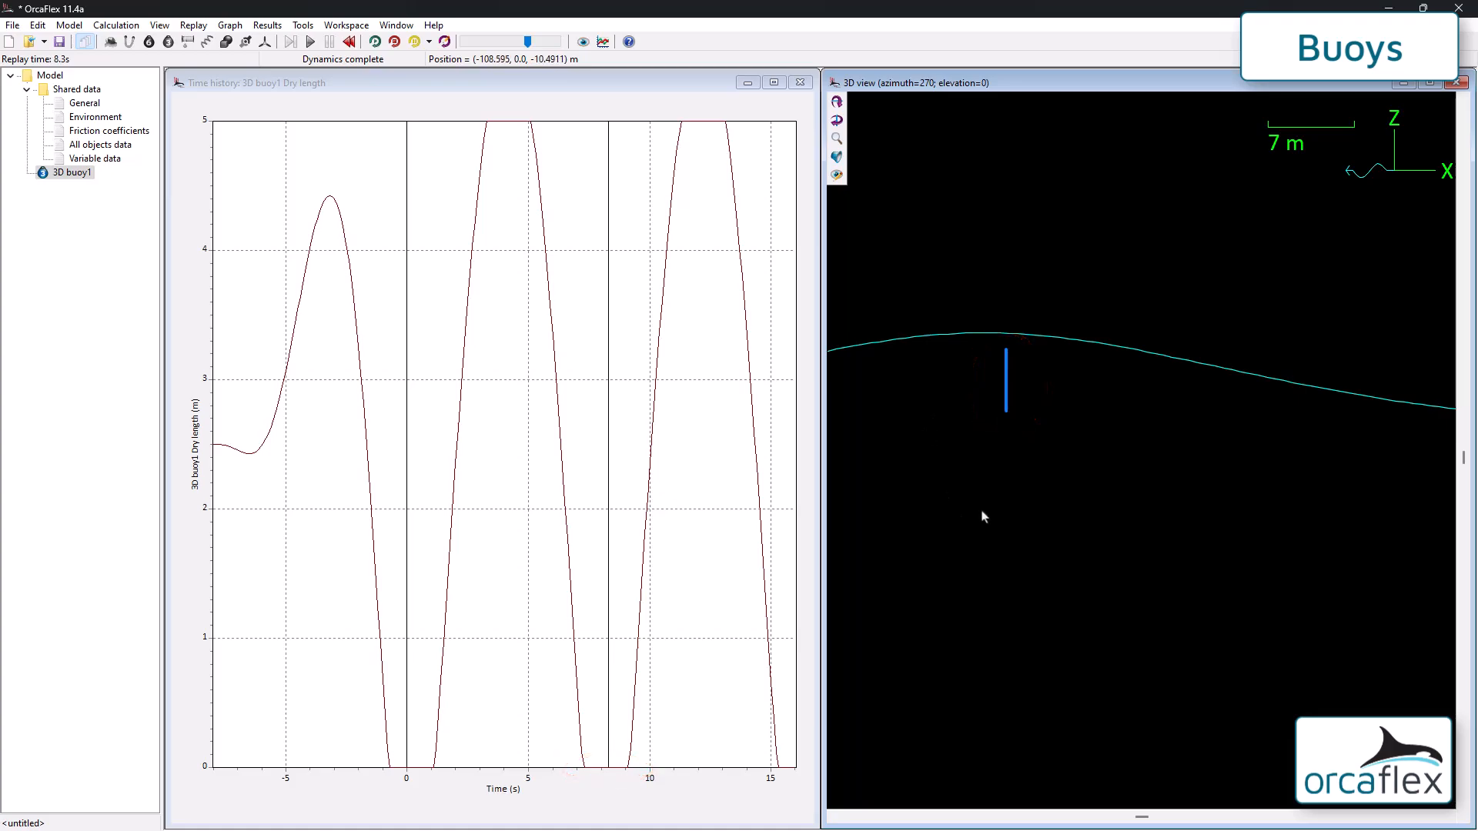
pyautogui.moveTo(409, 462); pyautogui.dragTo(502, 465)
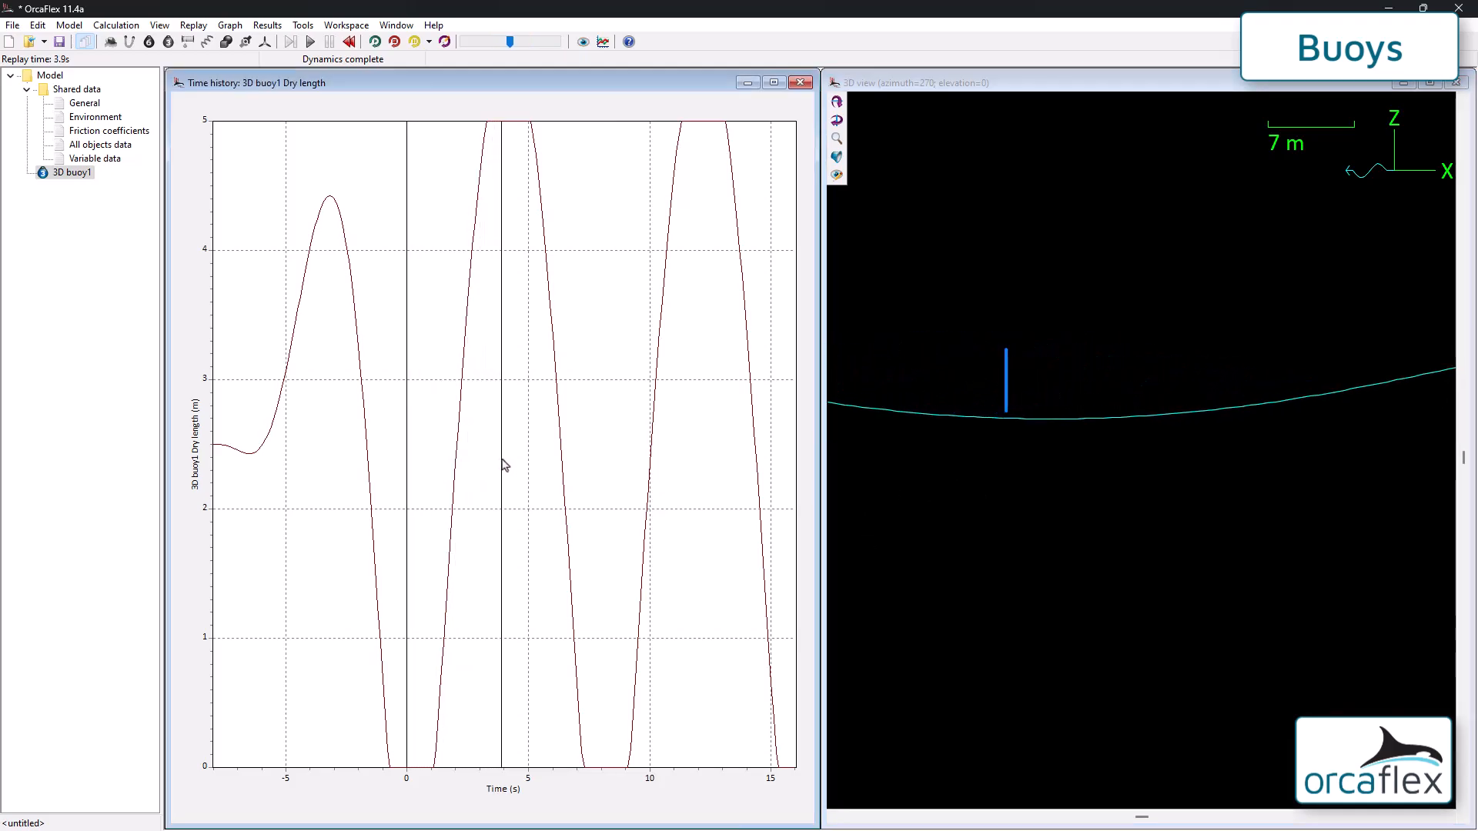
pyautogui.doubleClick(1008, 371)
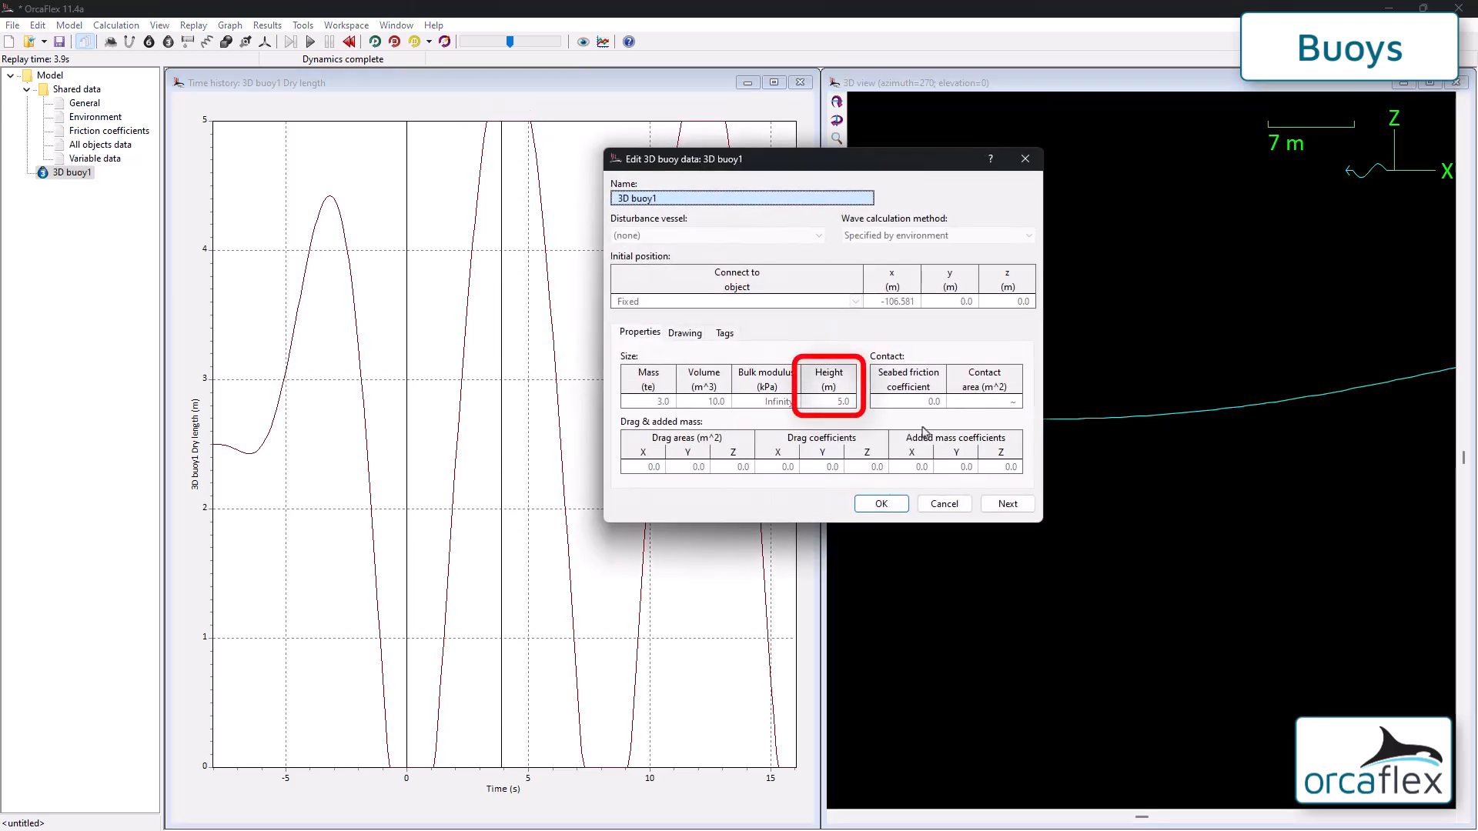
pyautogui.click(877, 506)
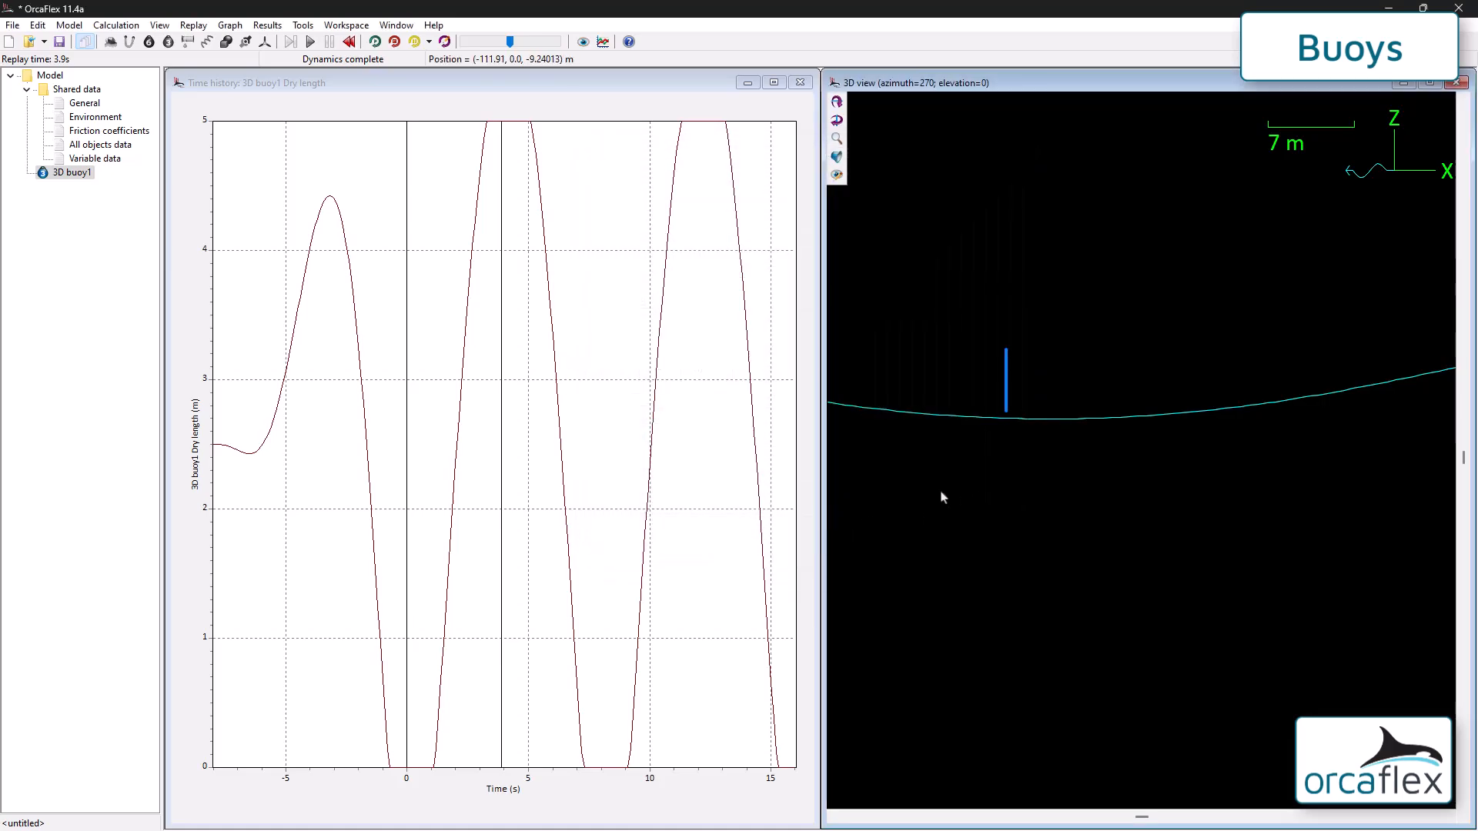
# Step: Look through the time history result variables available for the 3D buoy
pyautogui.click(603, 44)
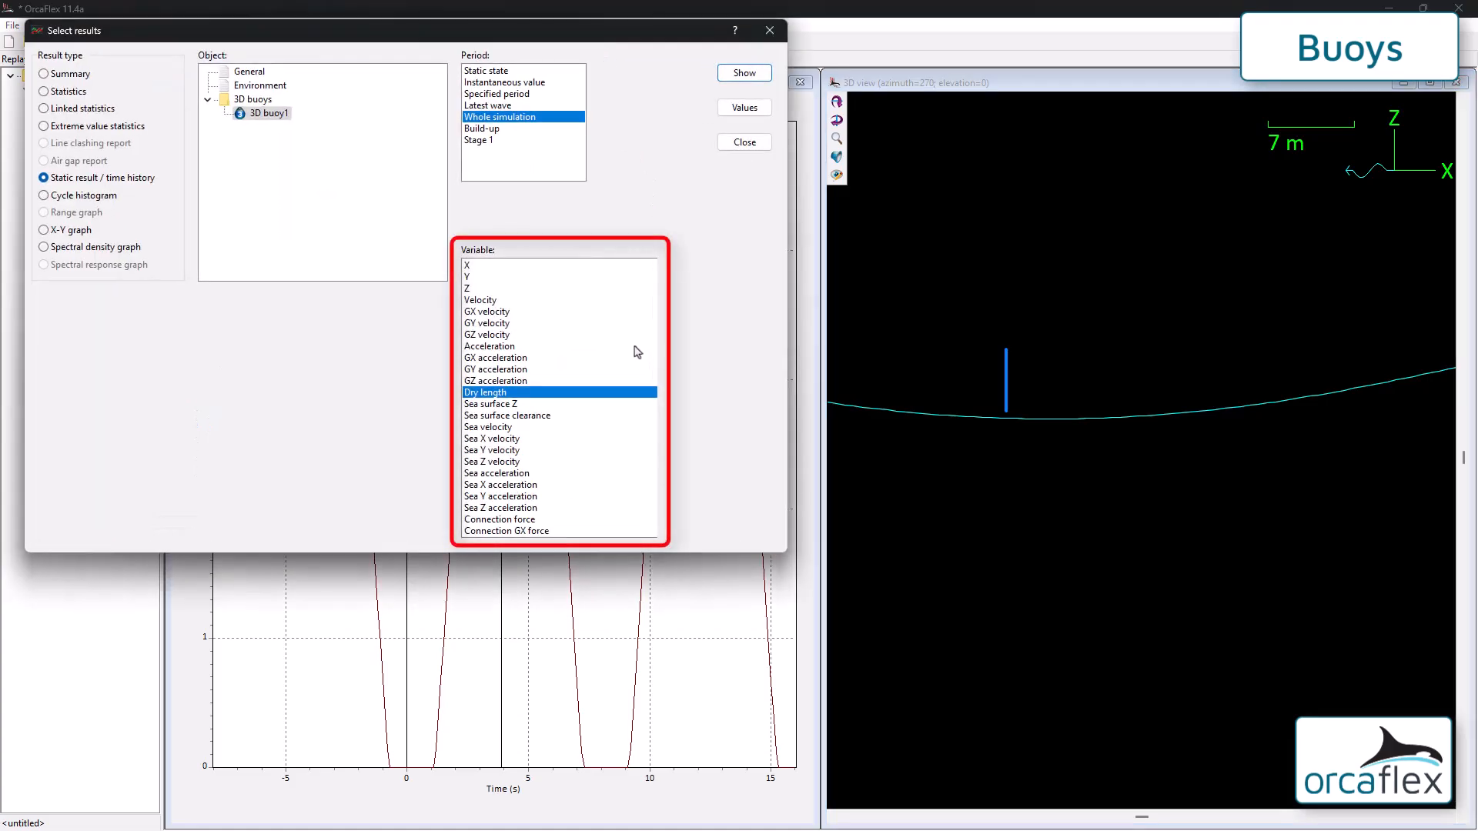
pyautogui.scroll(-2, 579, 414)
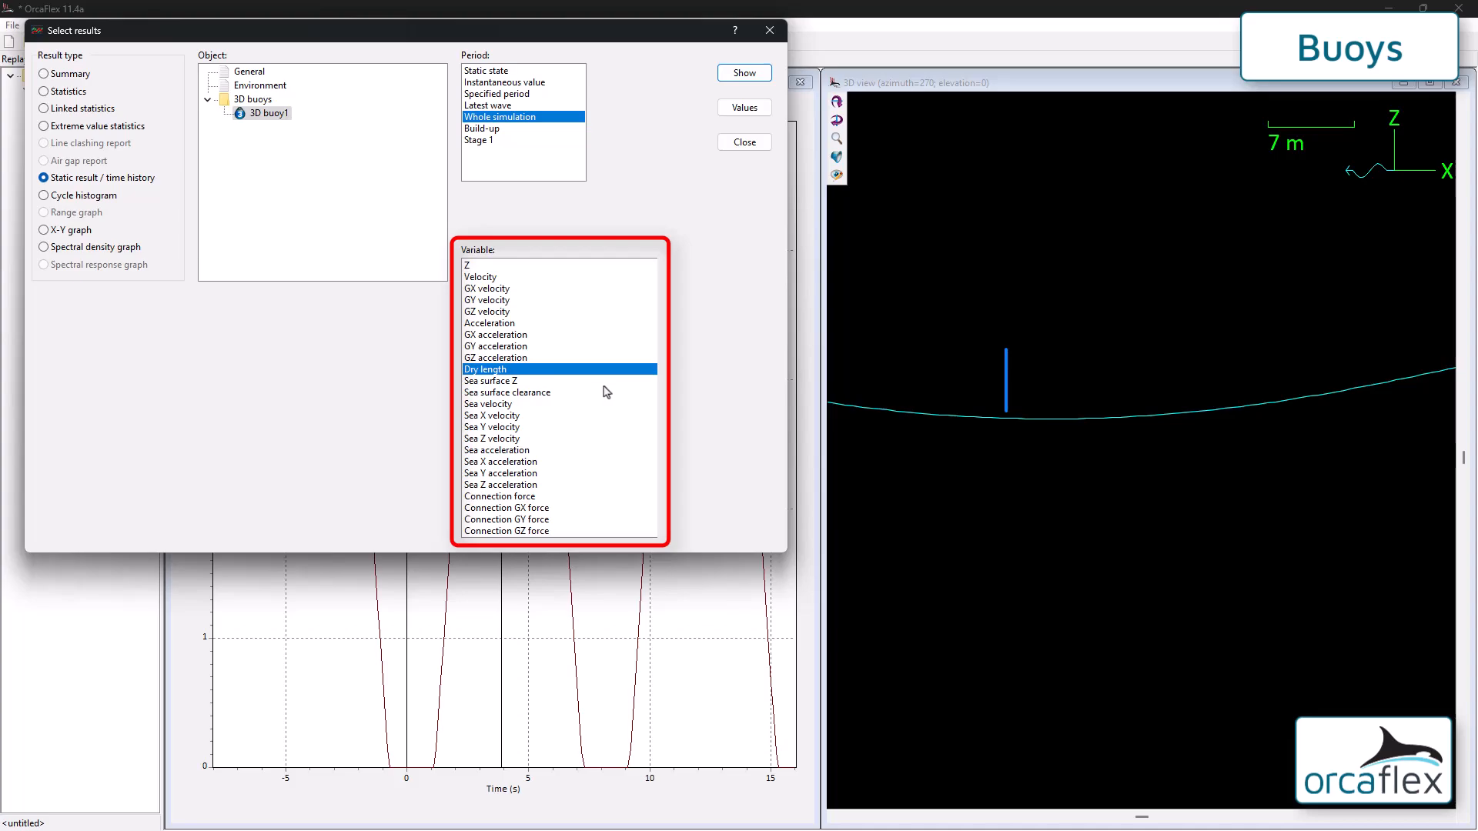
pyautogui.scroll(2, 591, 418)
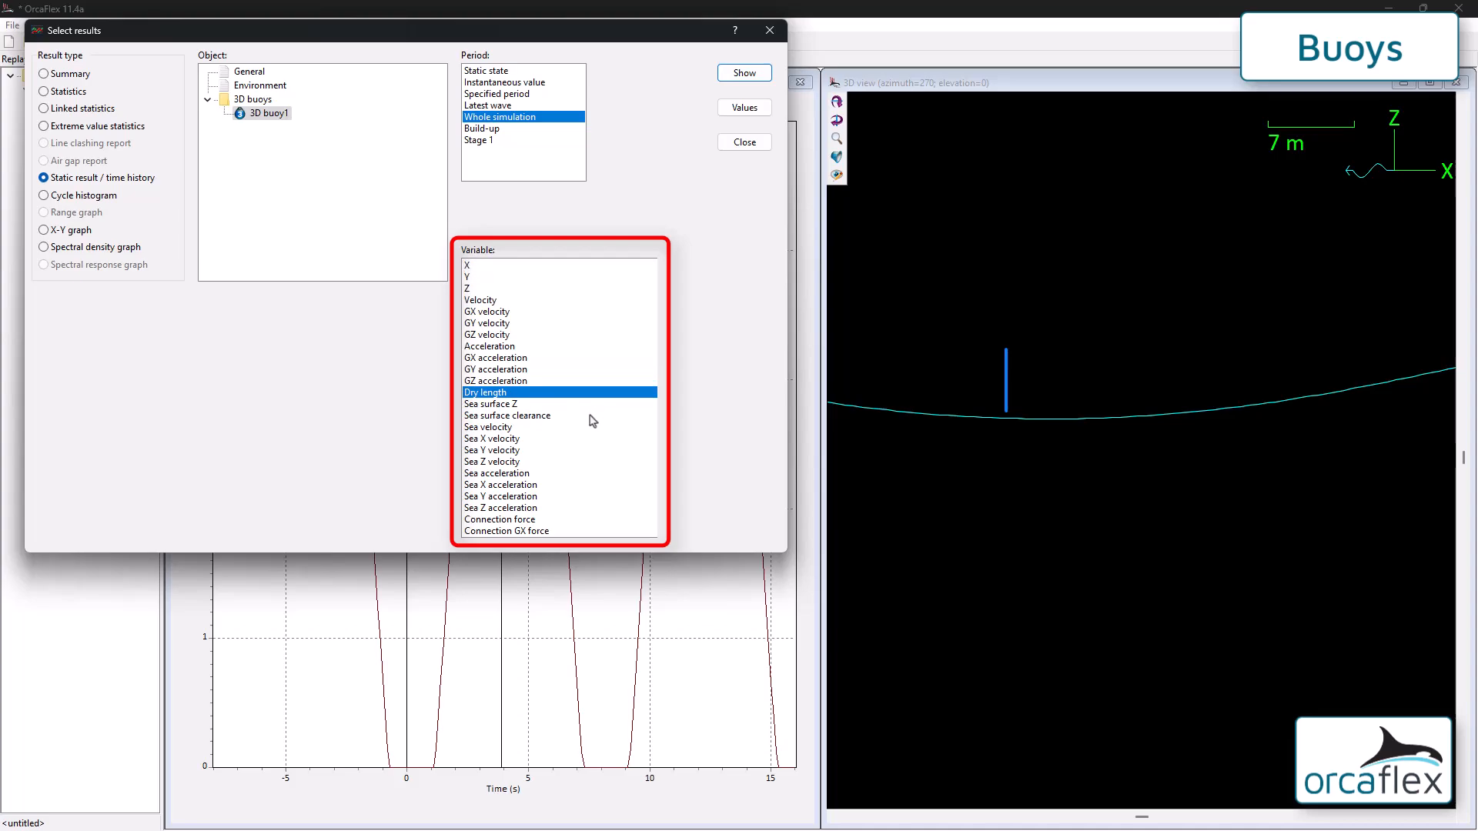
pyautogui.click(745, 143)
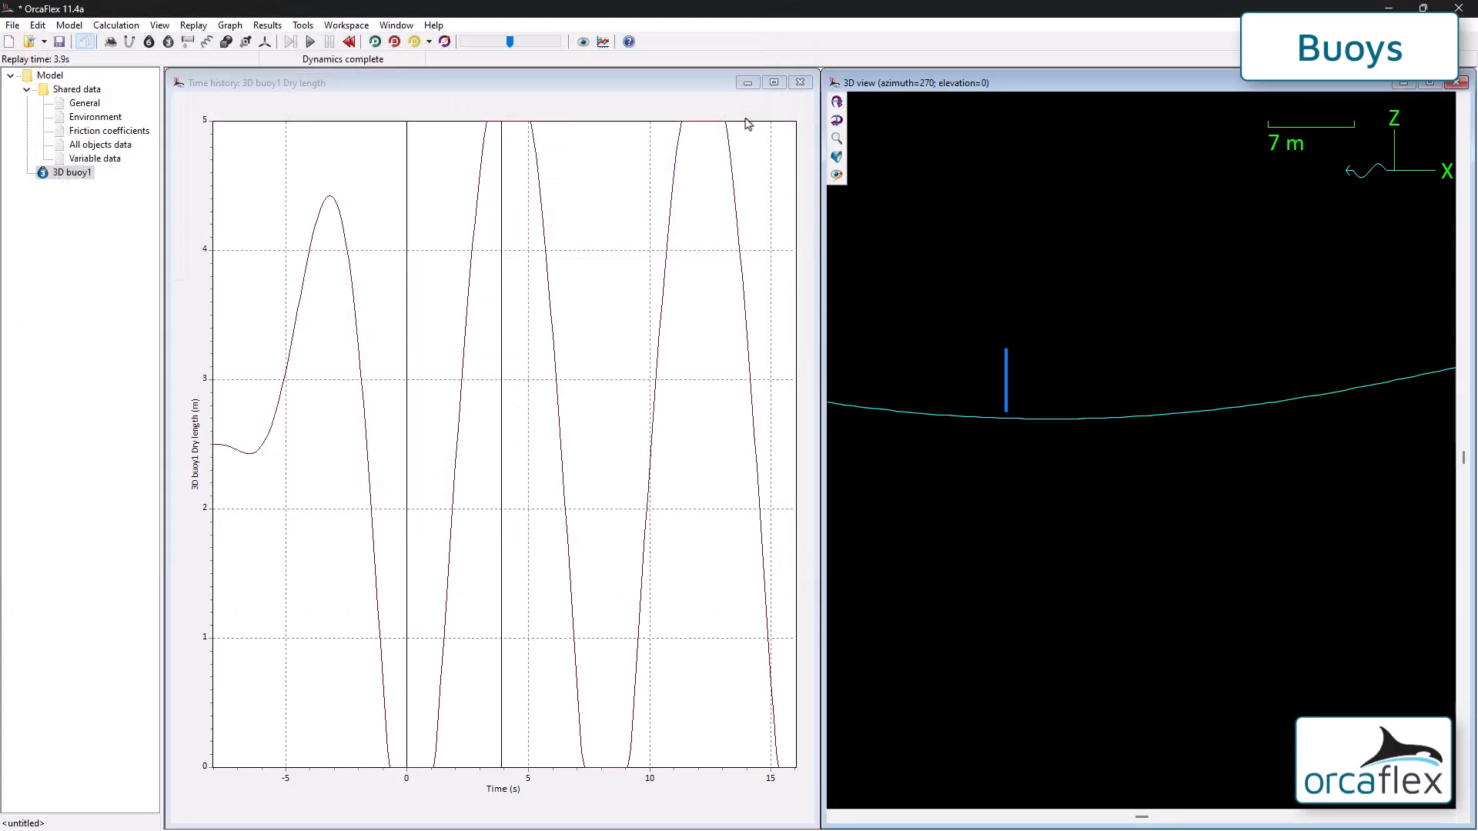
# Step: Close the dry length graph and reset the model, discarding the simulation results
pyautogui.click(800, 84)
pyautogui.press('F12')
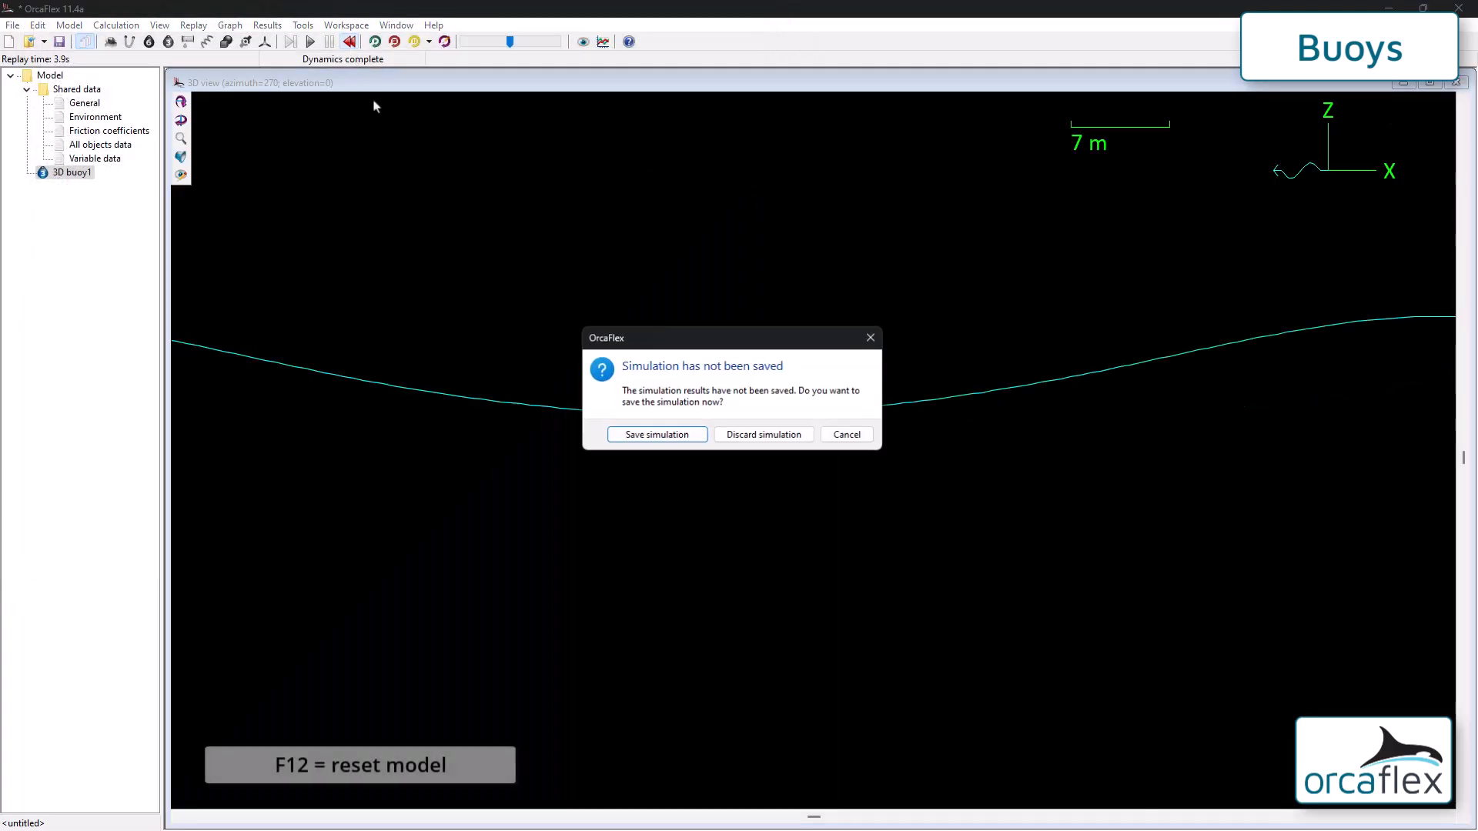
pyautogui.click(757, 436)
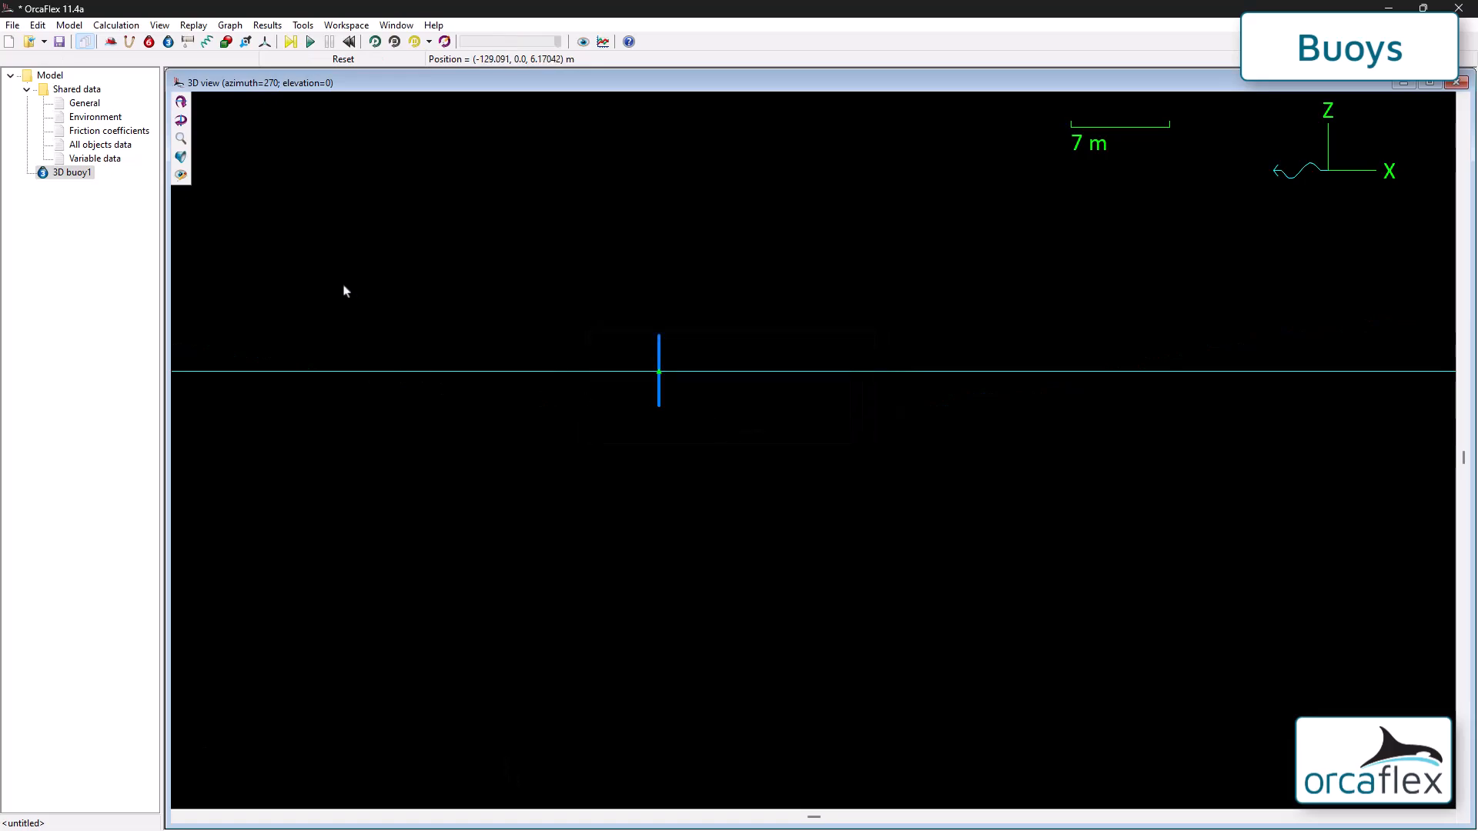
# Step: Change the 3D buoy's connection to Free
pyautogui.doubleClick(68, 174)
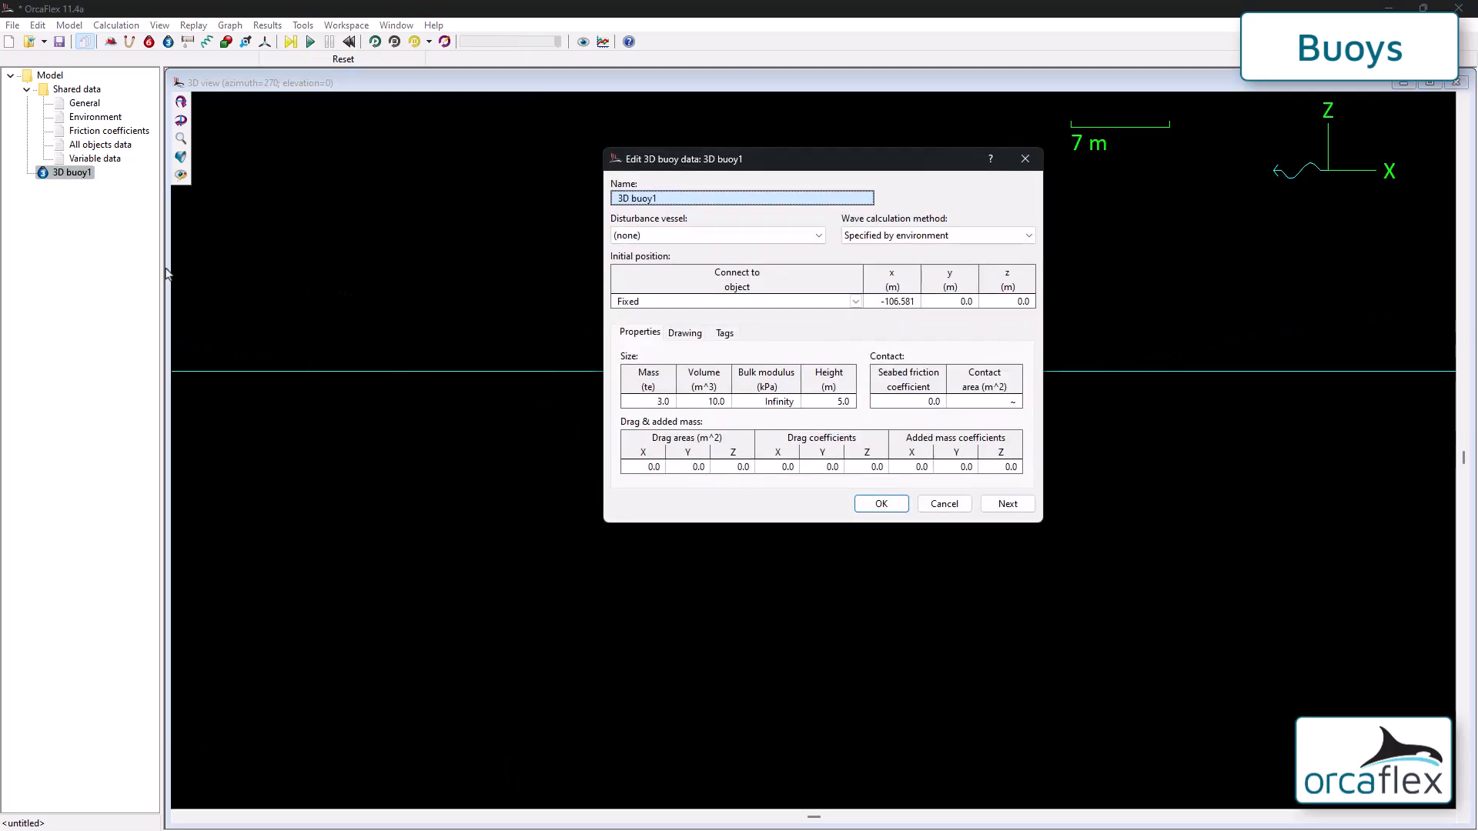
pyautogui.click(855, 301)
pyautogui.click(847, 326)
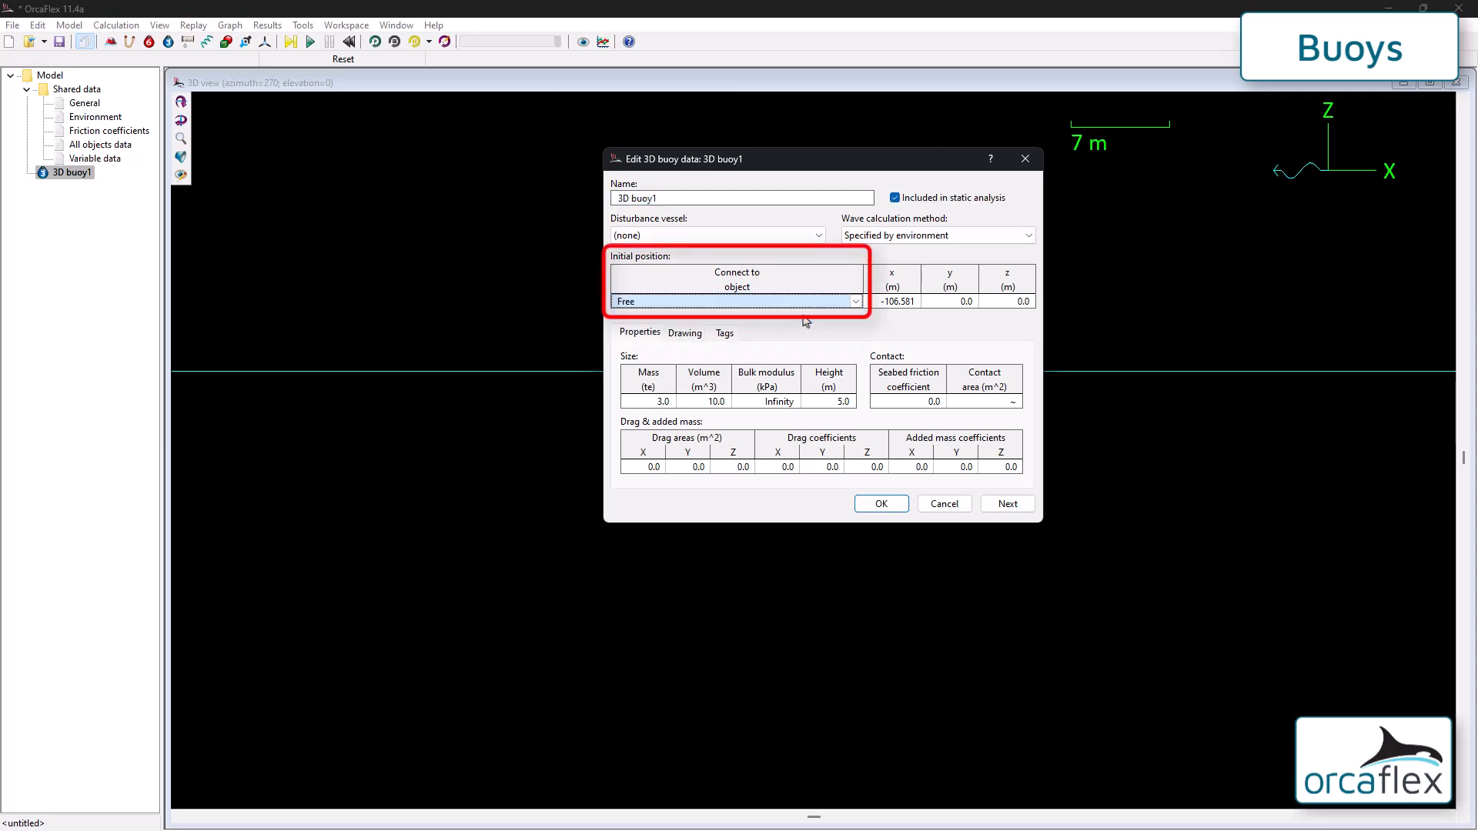
pyautogui.click(878, 505)
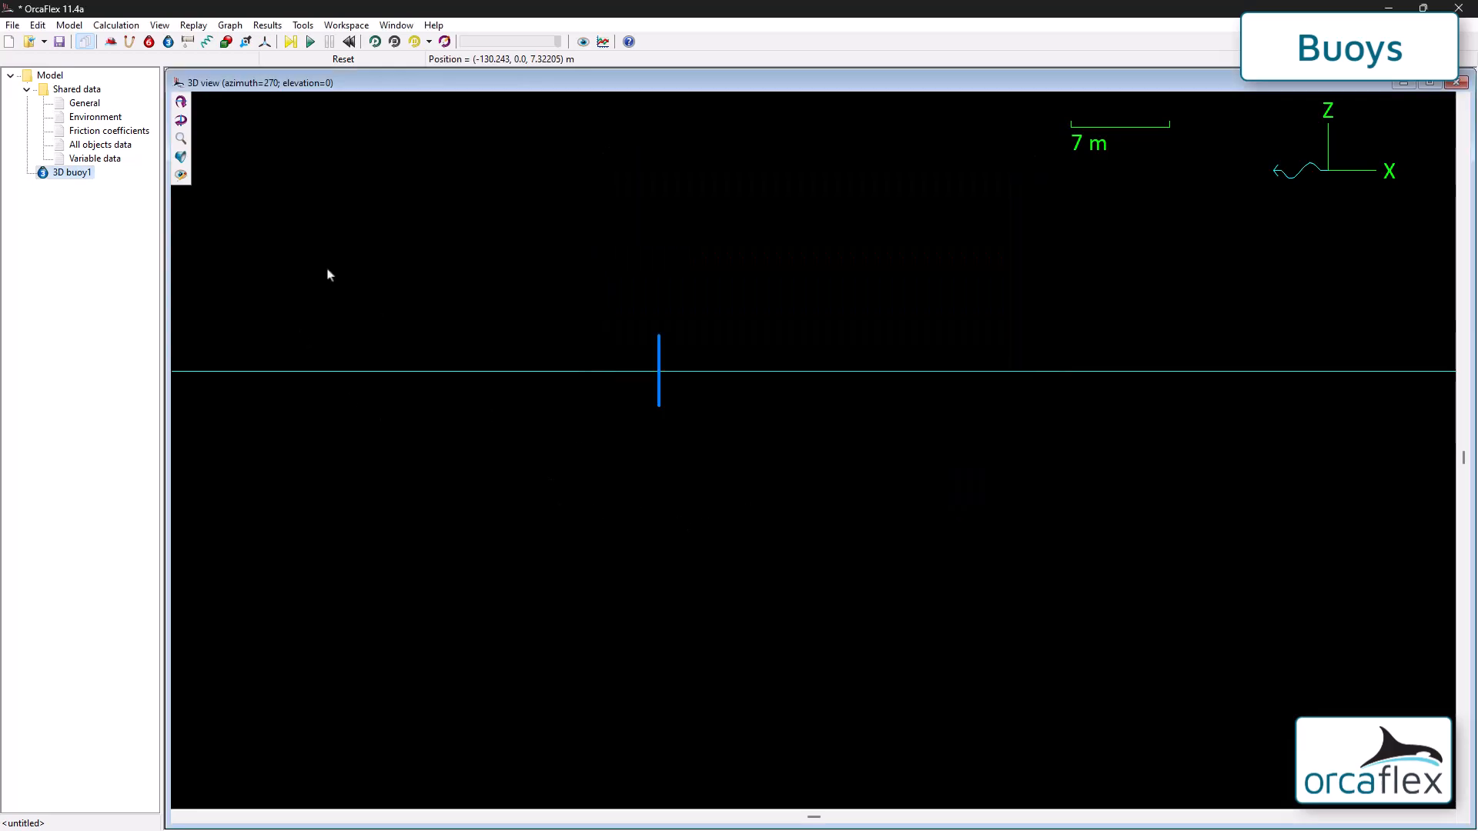
# Step: Set the buoy degrees of freedom included in static analysis to None in the general statics data
pyautogui.doubleClick(74, 104)
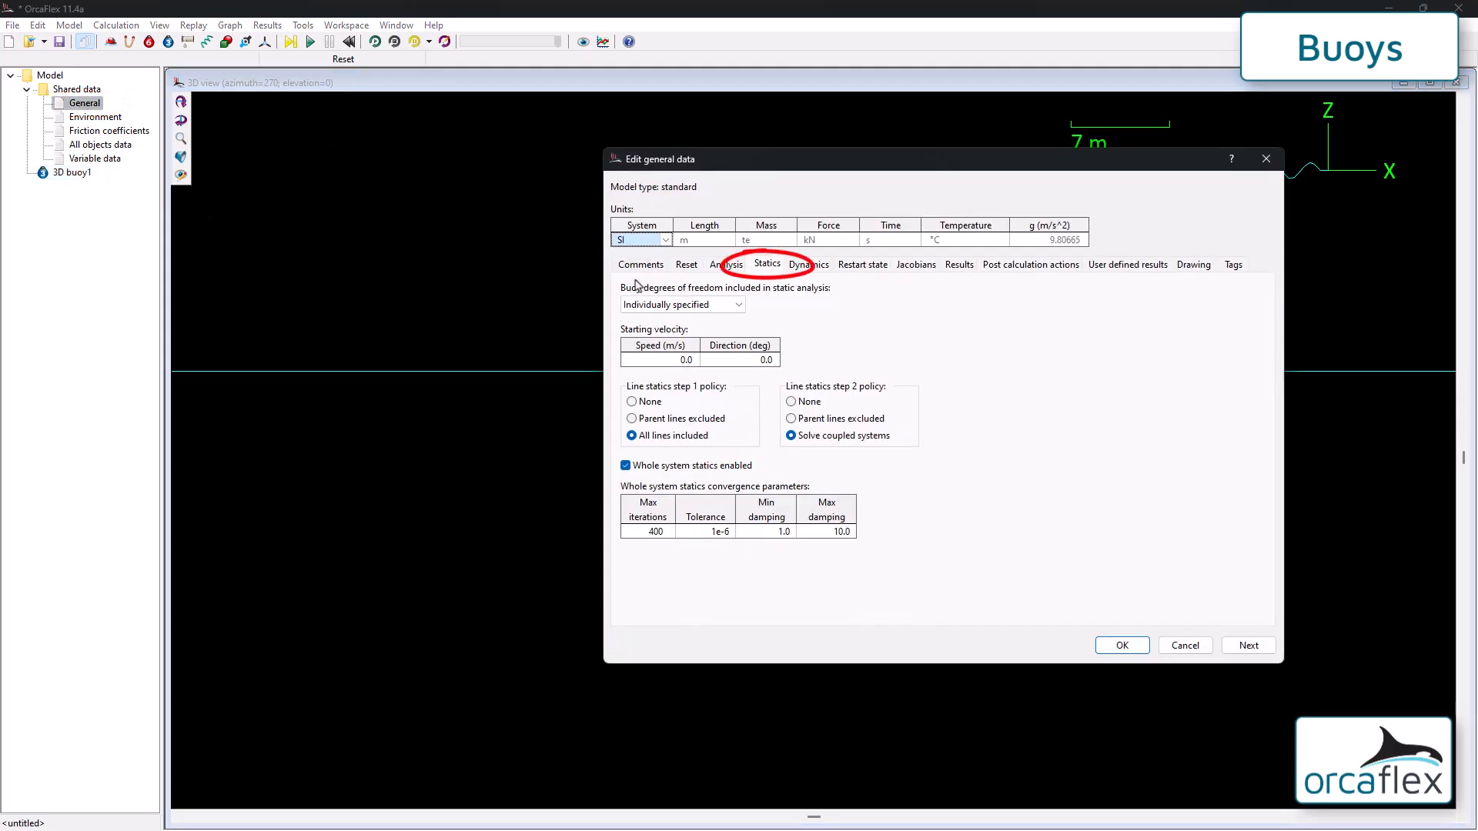
pyautogui.click(697, 305)
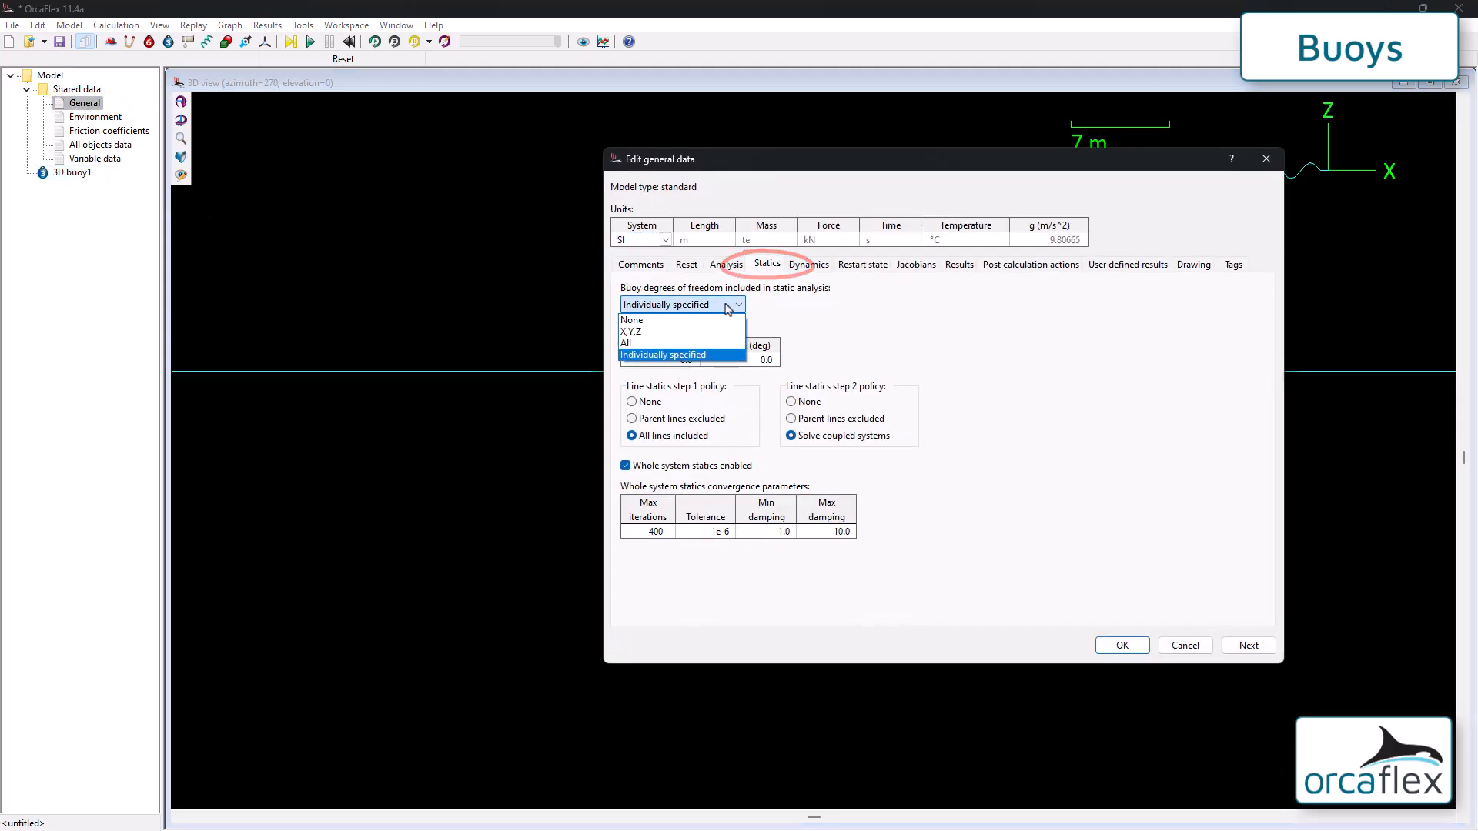
pyautogui.click(632, 320)
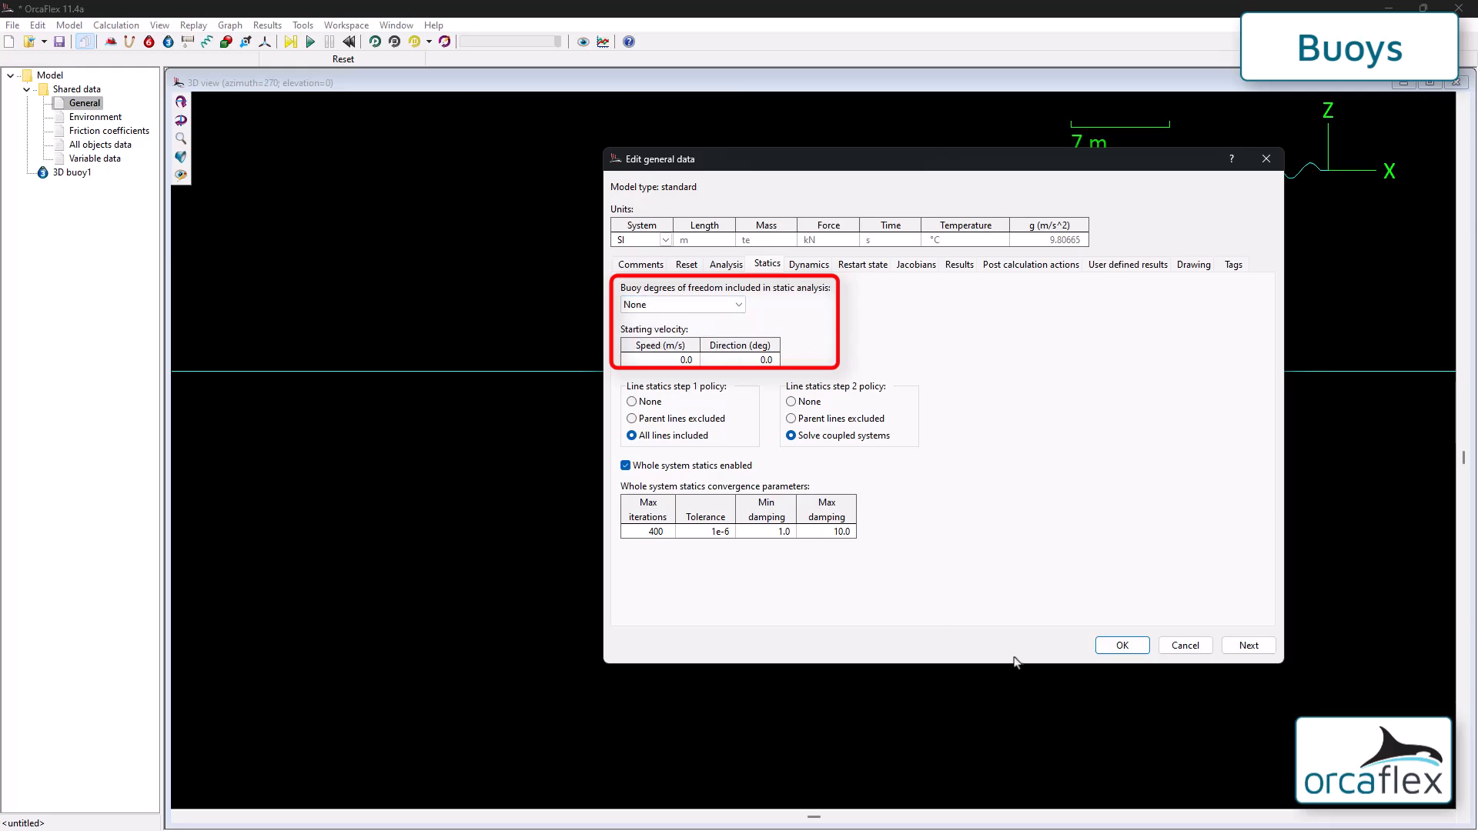
pyautogui.click(1122, 645)
# Step: Run the dynamic simulation with the free 3D buoy and replay its motion in the waves
pyautogui.press('F10')
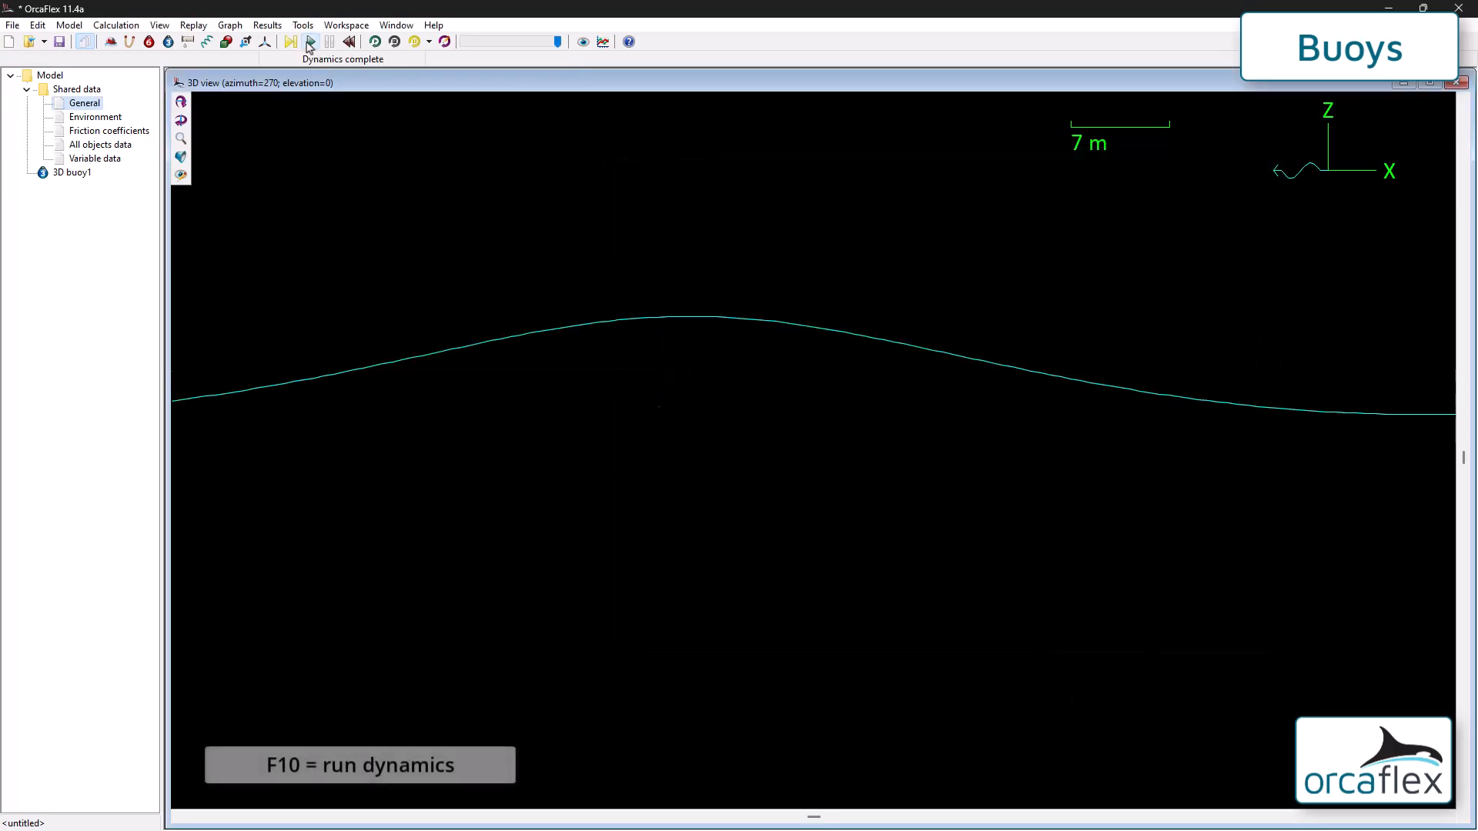
pyautogui.click(376, 41)
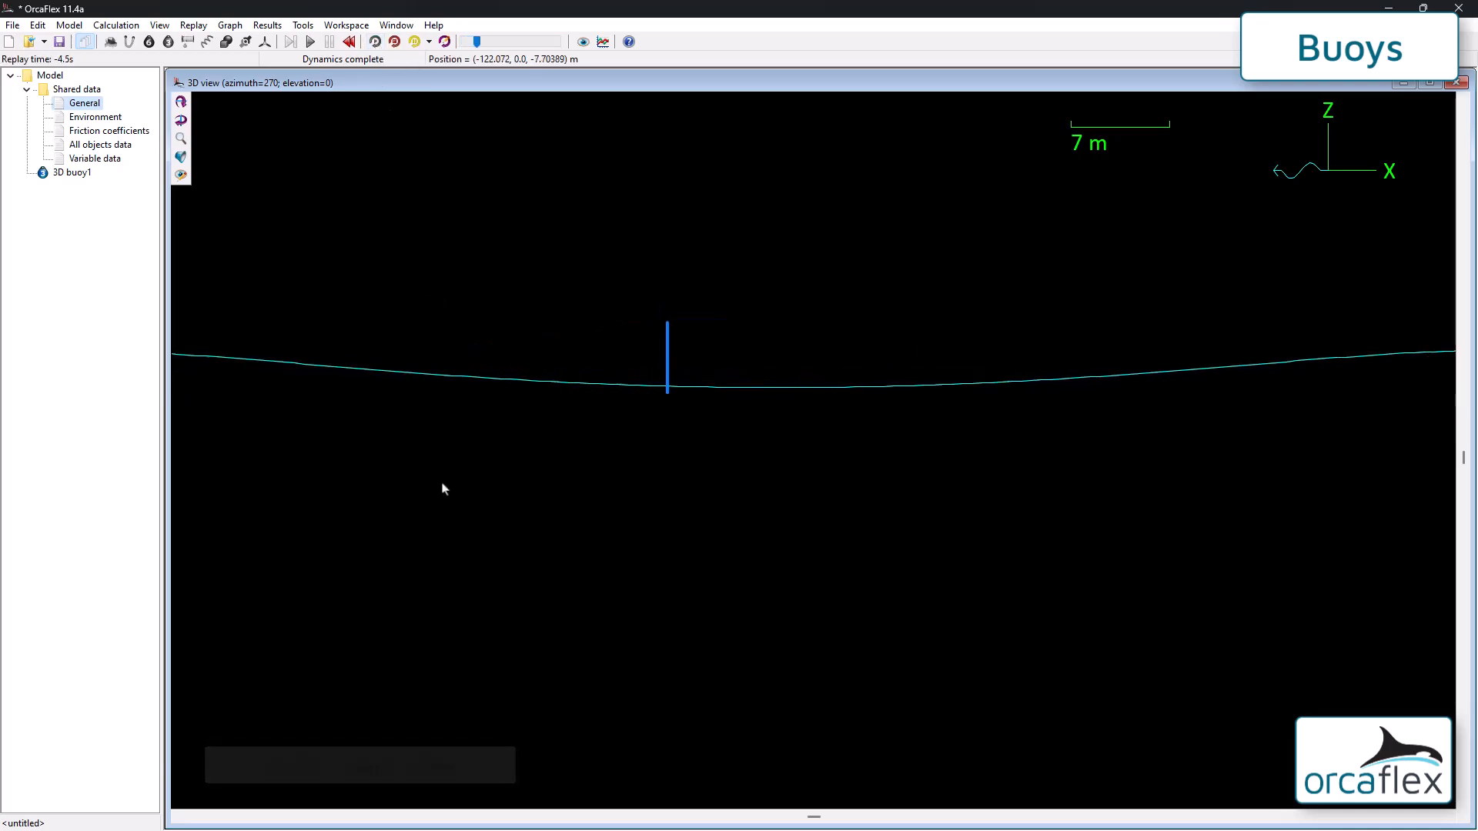
pyautogui.keyDown('ctrl'); pyautogui.scroll(-1, 464, 521); pyautogui.keyUp('ctrl')
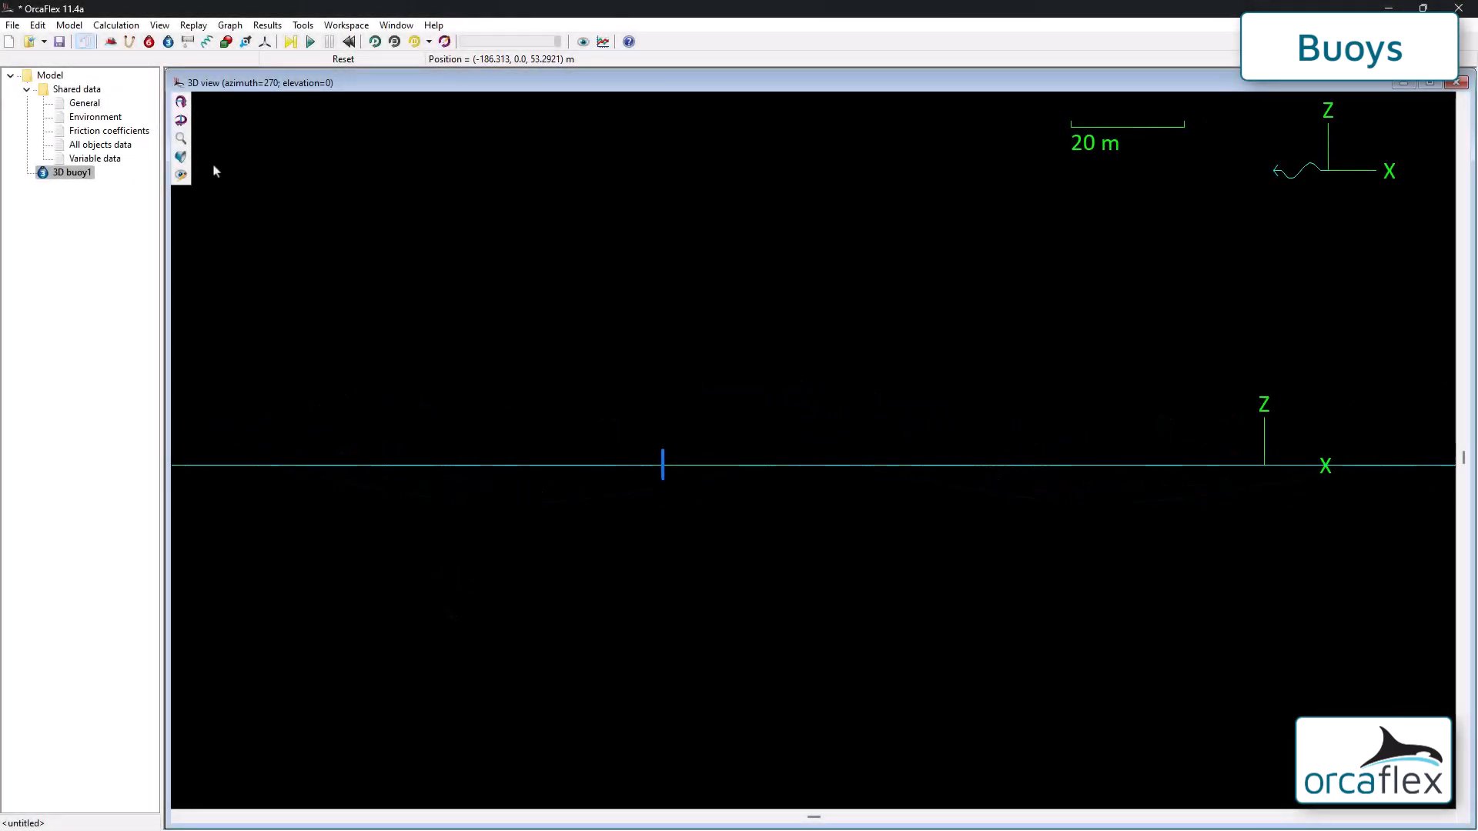
# Step: Place a 6D buoy above the waterline at about x = -132.3 m, z = 10.9 m, and open its wire frame drawing data
pyautogui.click(150, 42)
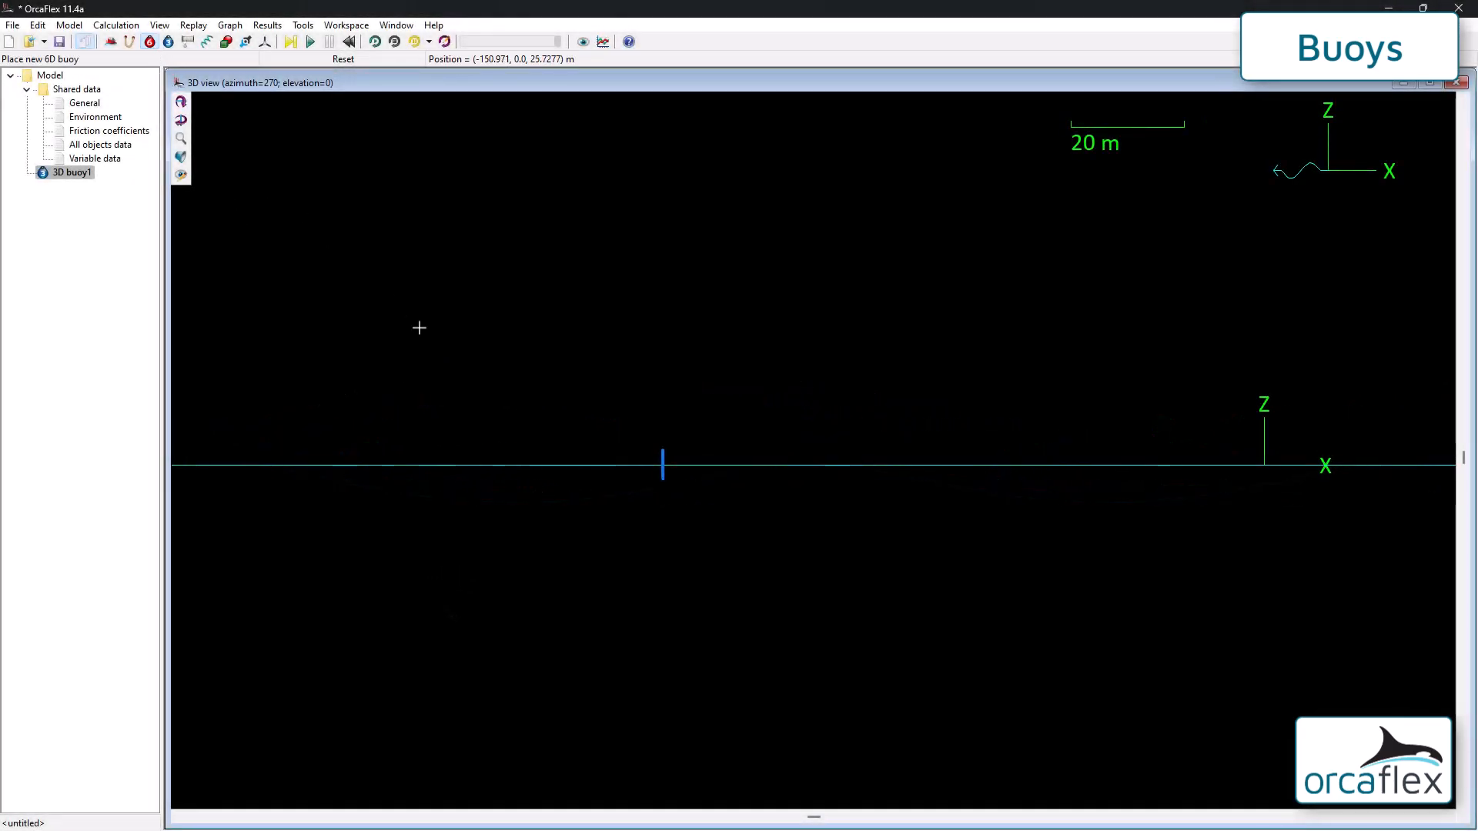
pyautogui.click(518, 403)
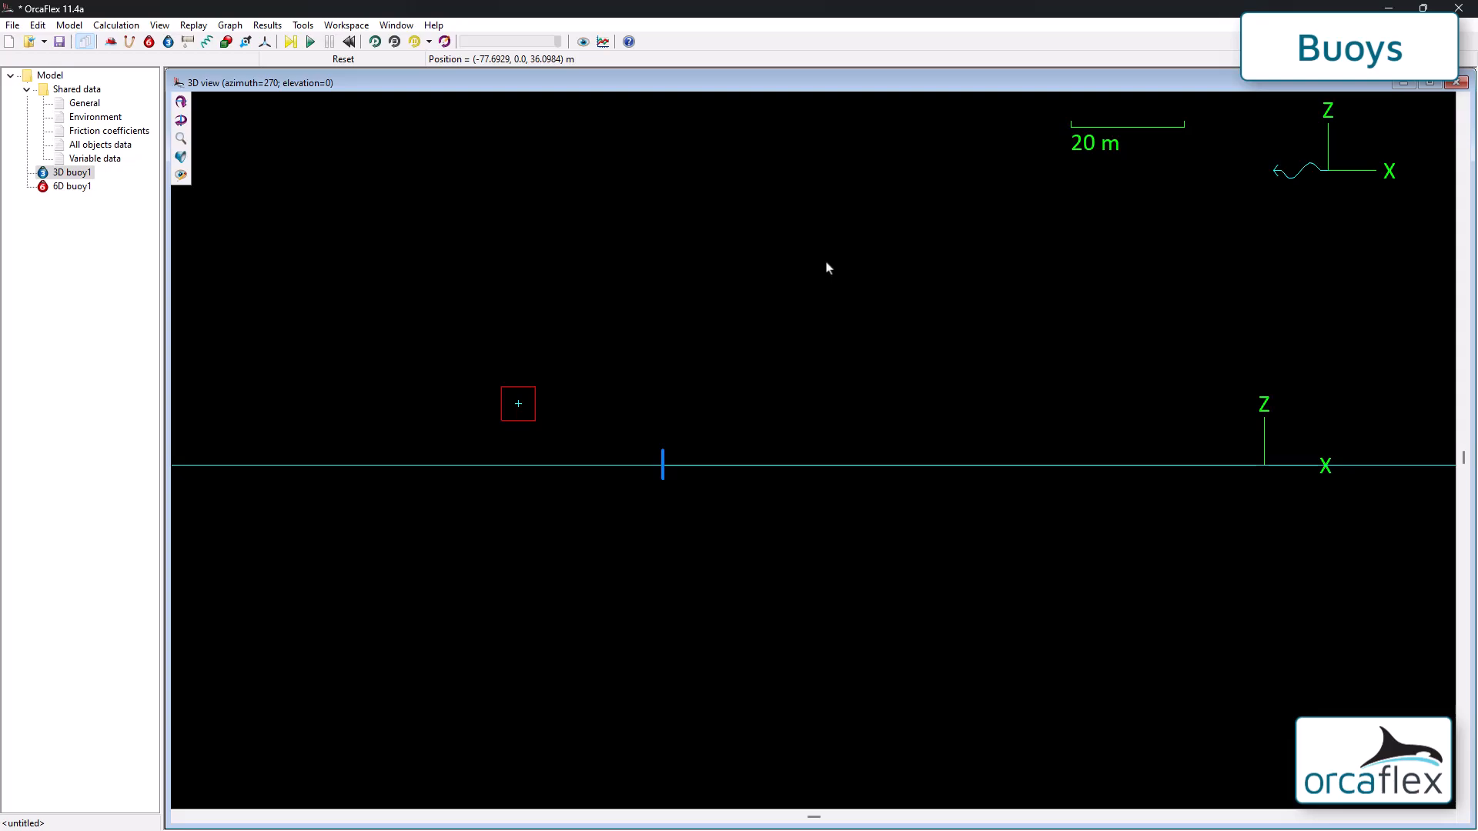
pyautogui.doubleClick(533, 399)
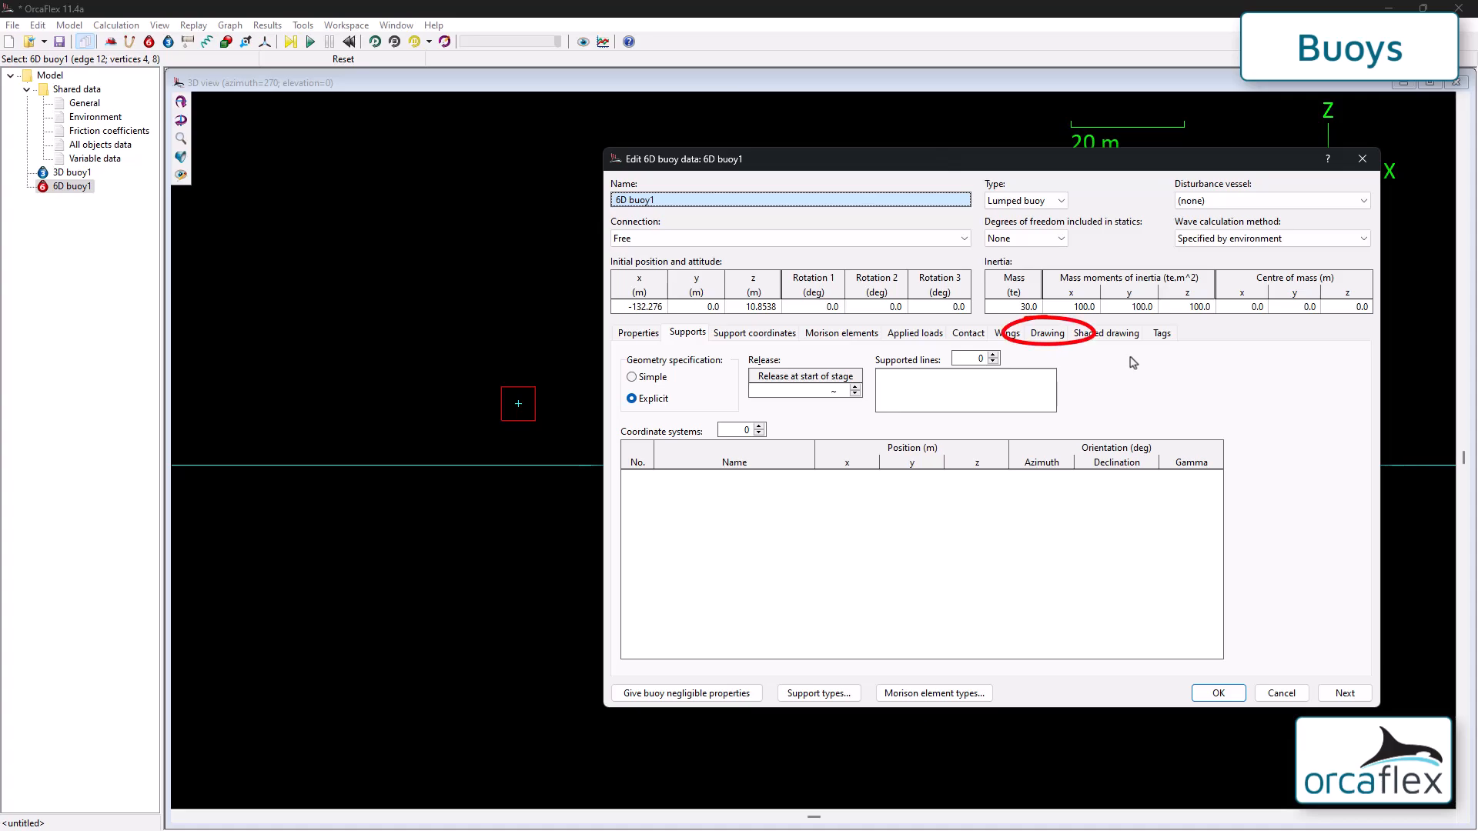
pyautogui.click(1046, 338)
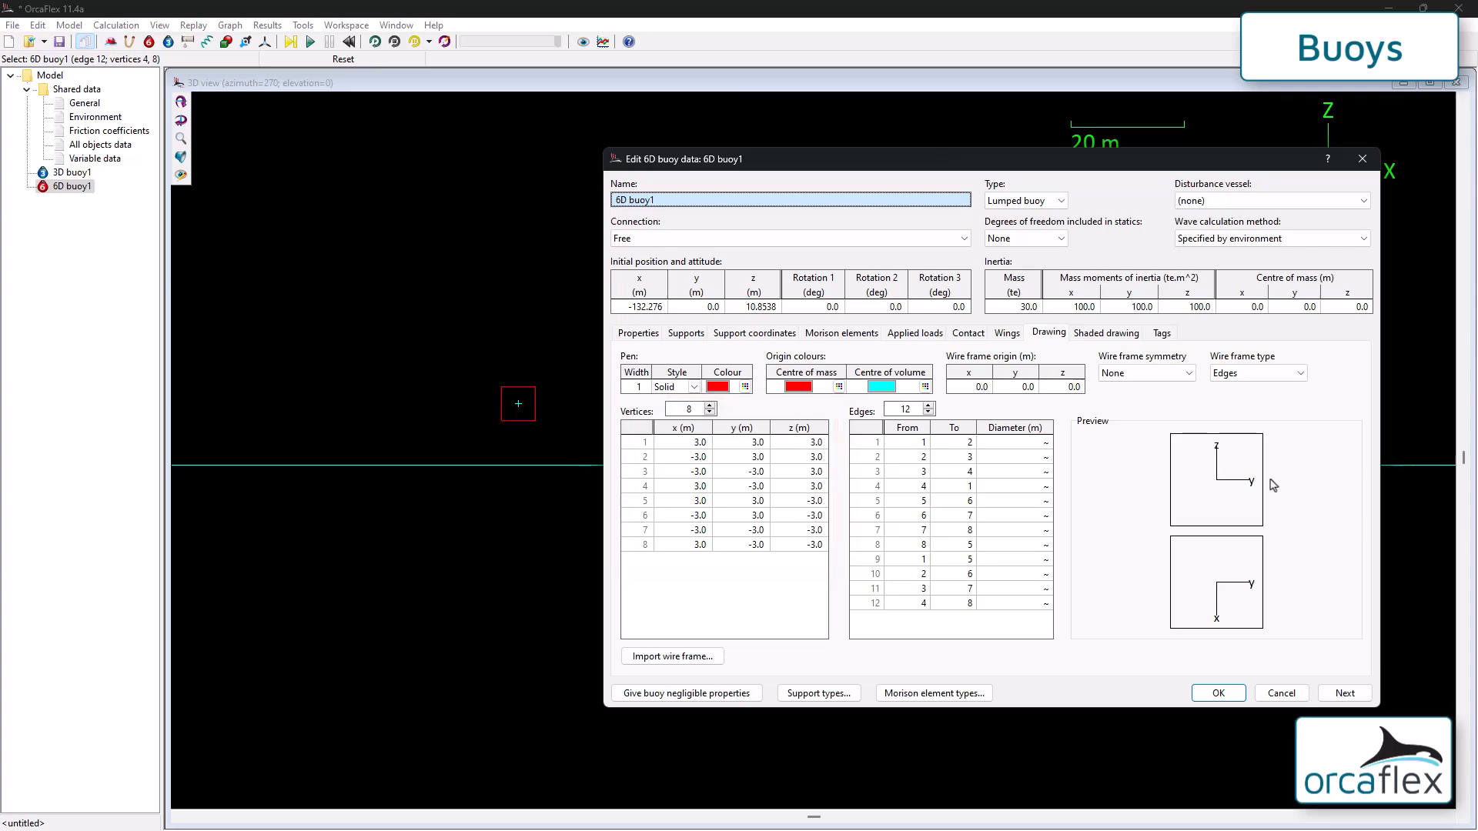
# Step: Move the 6D buoy down to the waterline at about x = -131.5 m, z = 0.35 m, and run and replay the dynamics
pyautogui.click(1218, 693)
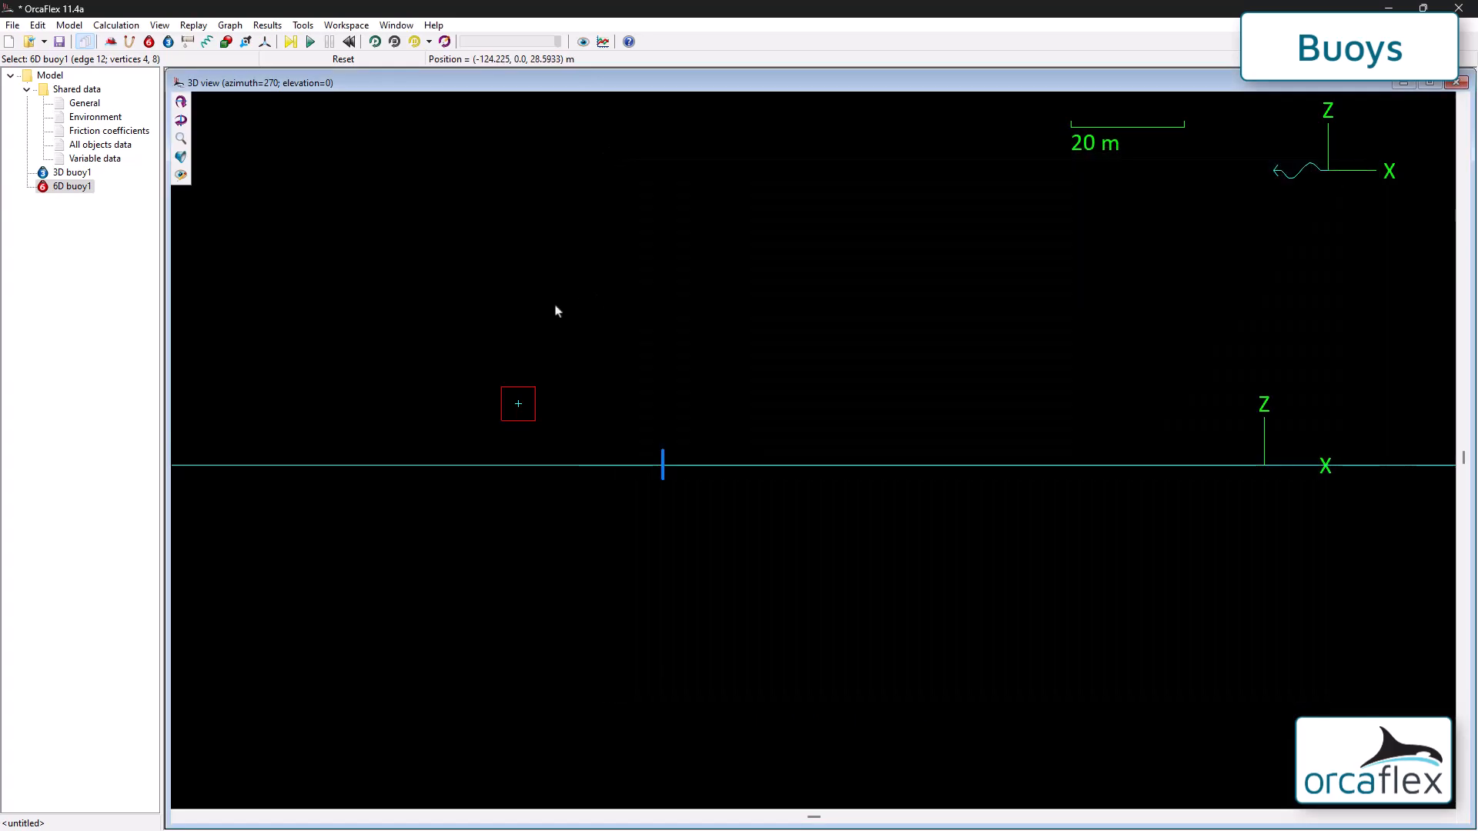
pyautogui.moveTo(531, 418); pyautogui.dragTo(538, 482)
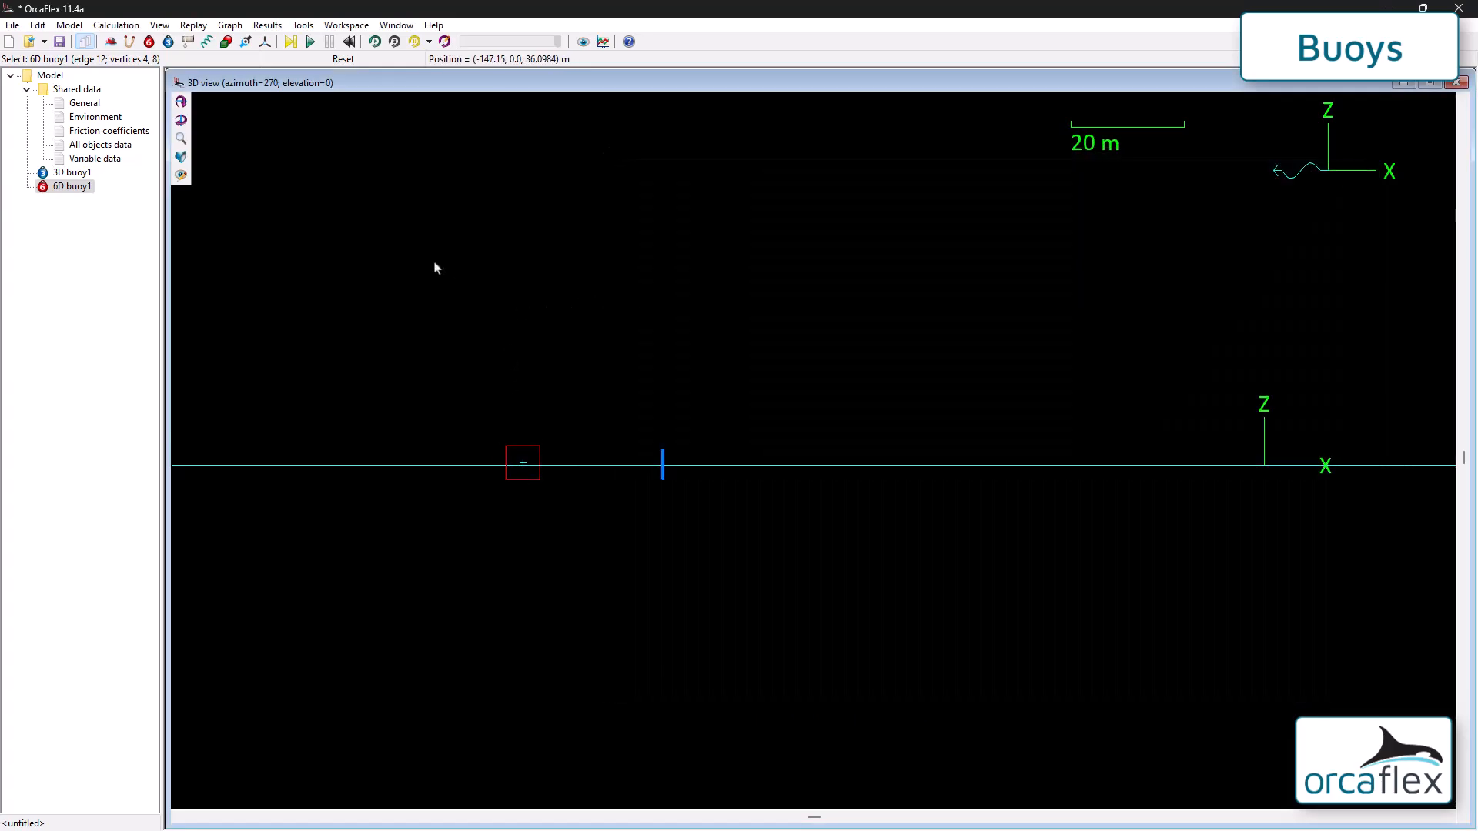
pyautogui.press('F10')
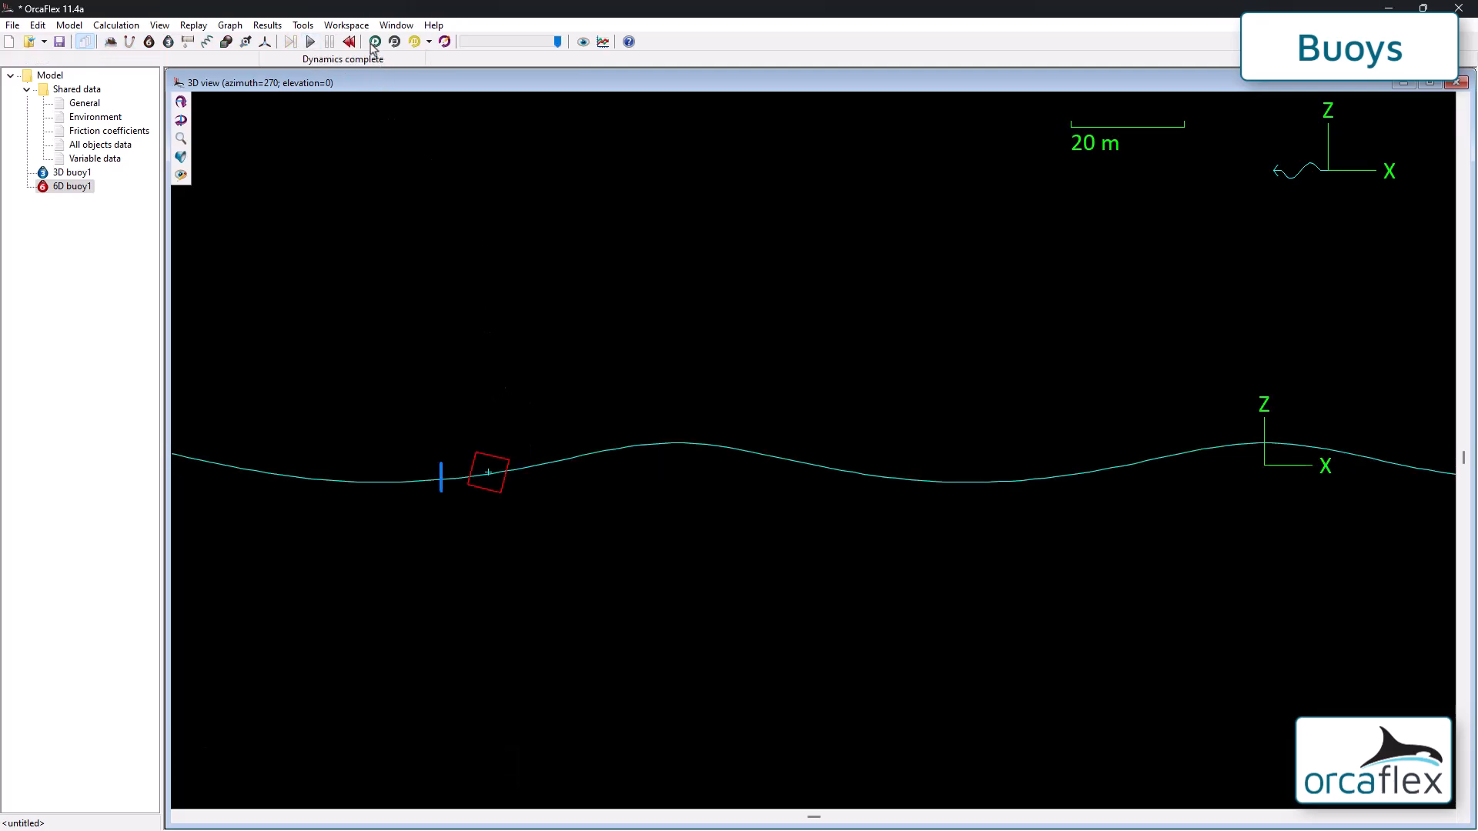
pyautogui.hotkey('ctrl', 'r')
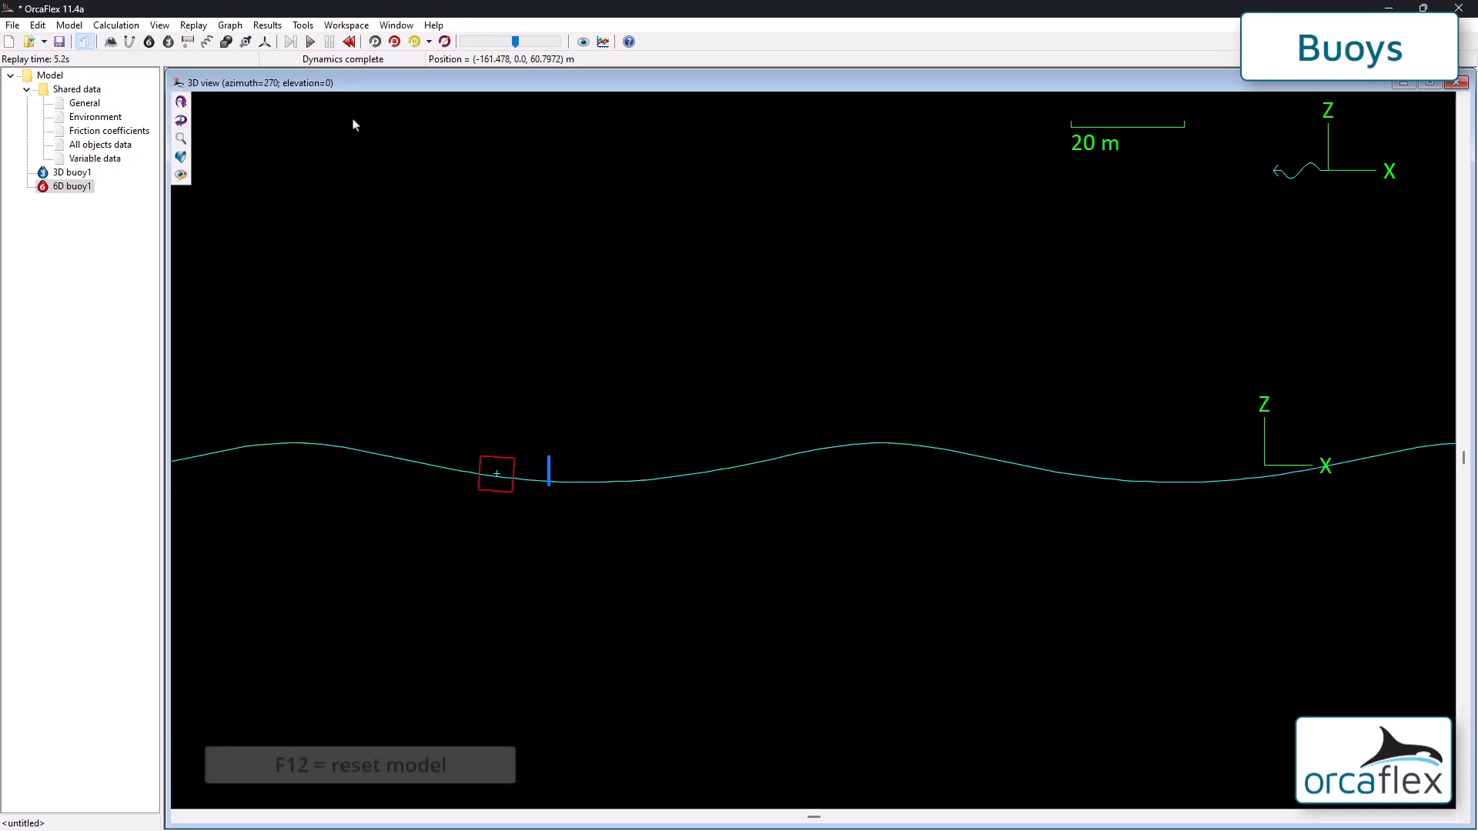
# Step: Reset the model, discarding the unsaved simulation, and delete the 3D buoy
pyautogui.click(349, 42)
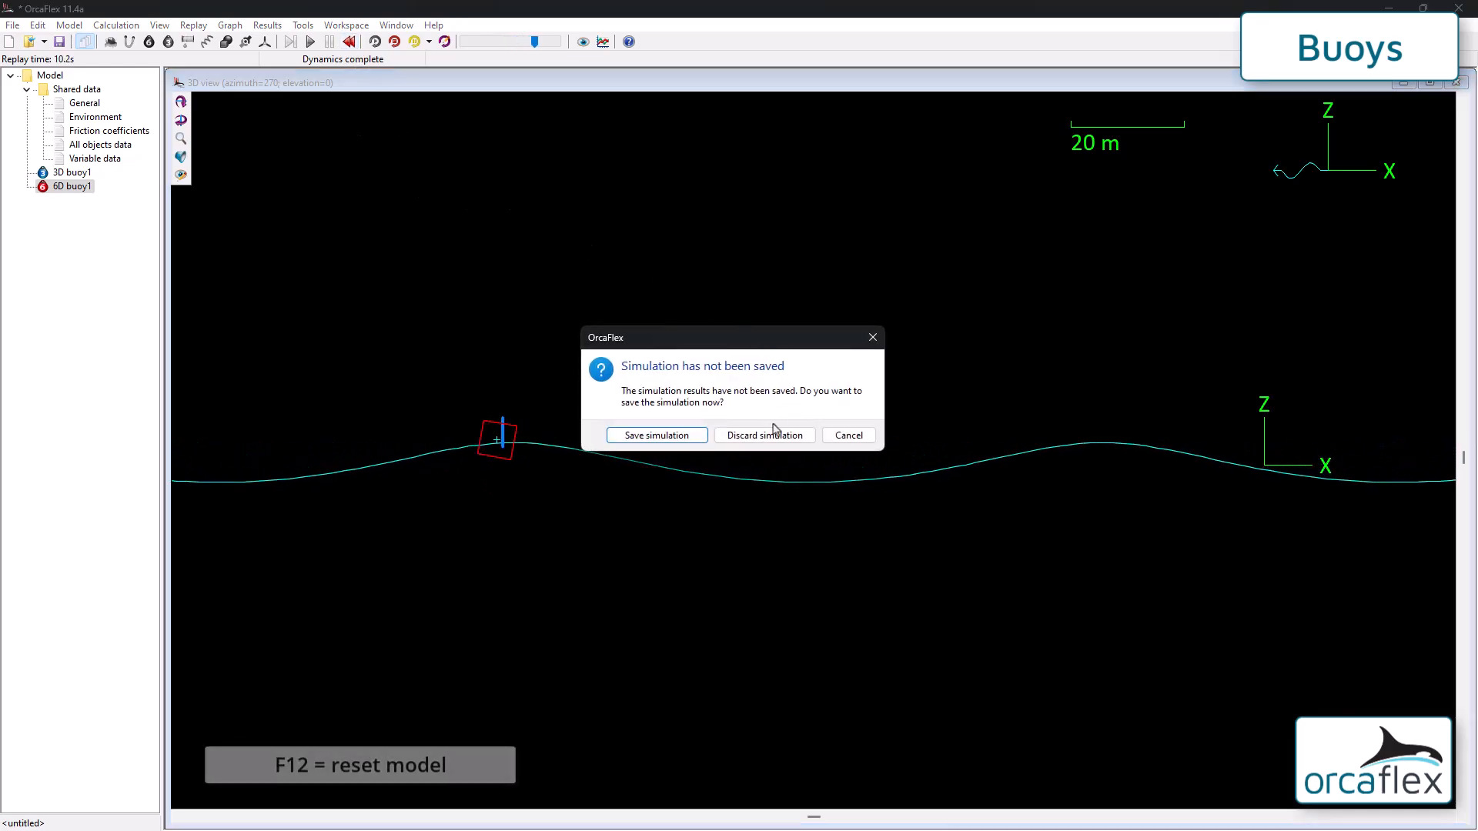
pyautogui.click(770, 432)
pyautogui.click(85, 172)
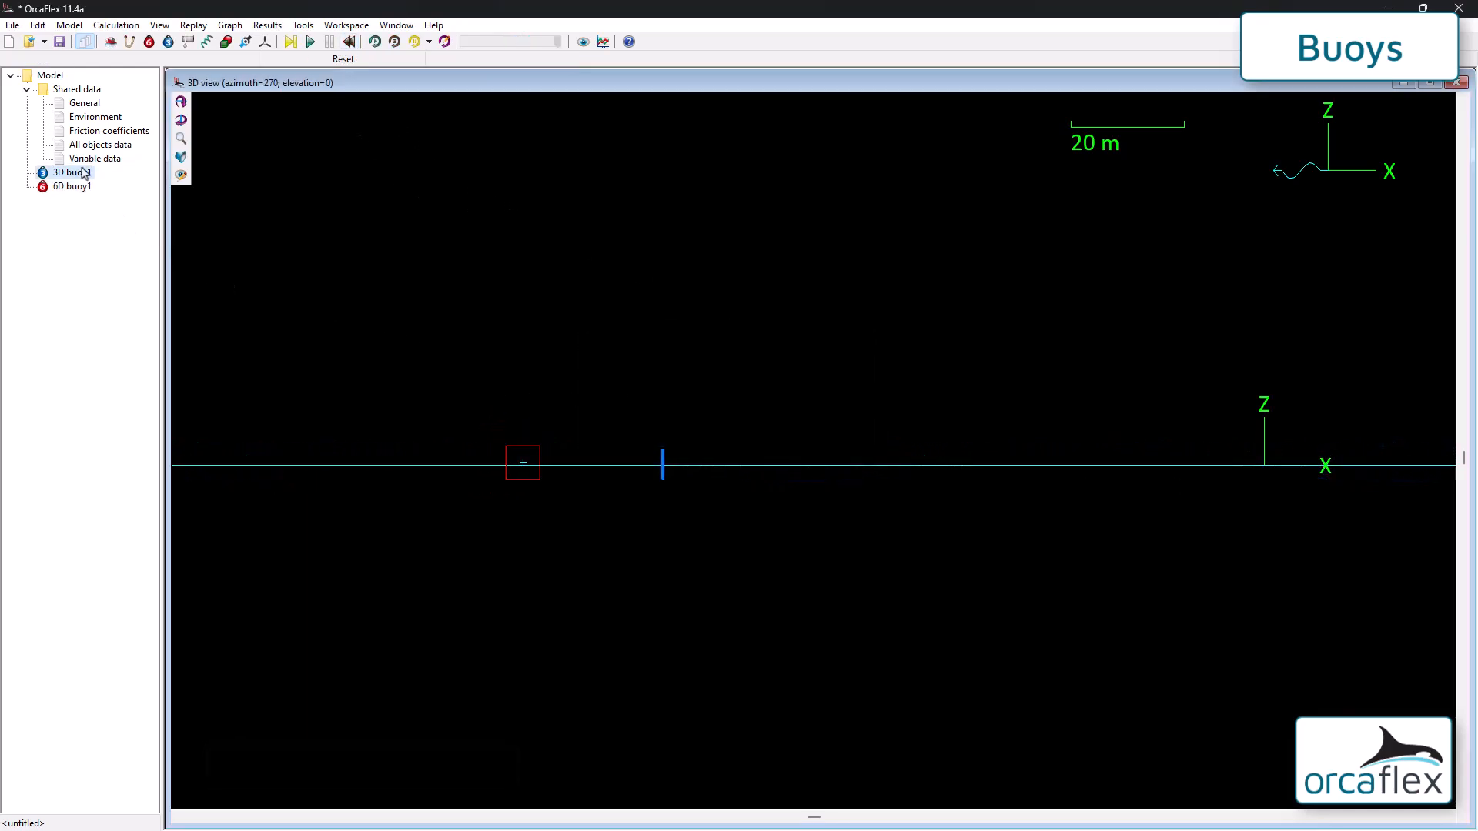
pyautogui.press('Delete')
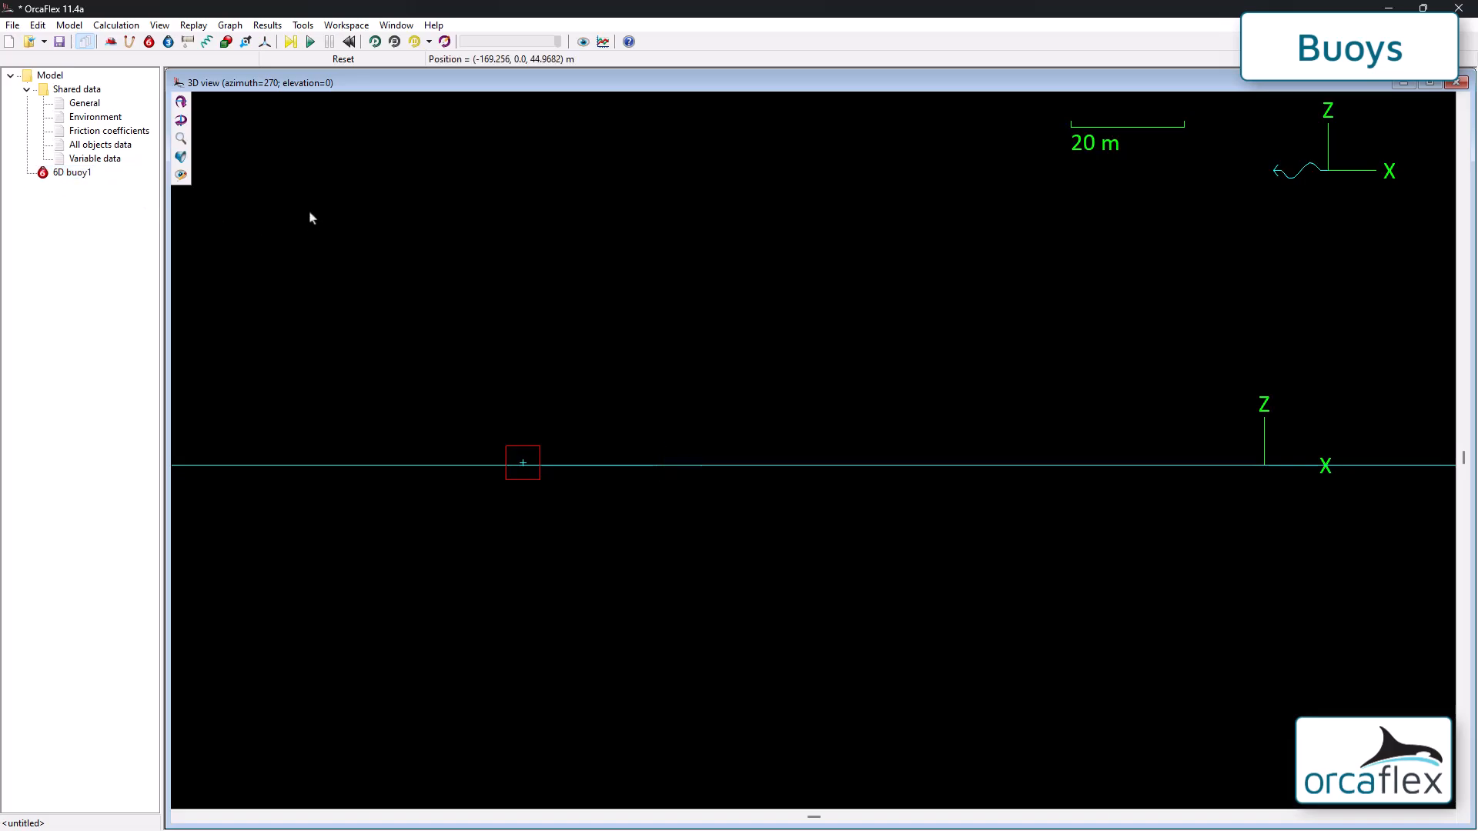
# Step: Examine the 6D buoy's properties, supports, Morison elements and applied loads data
pyautogui.doubleClick(521, 446)
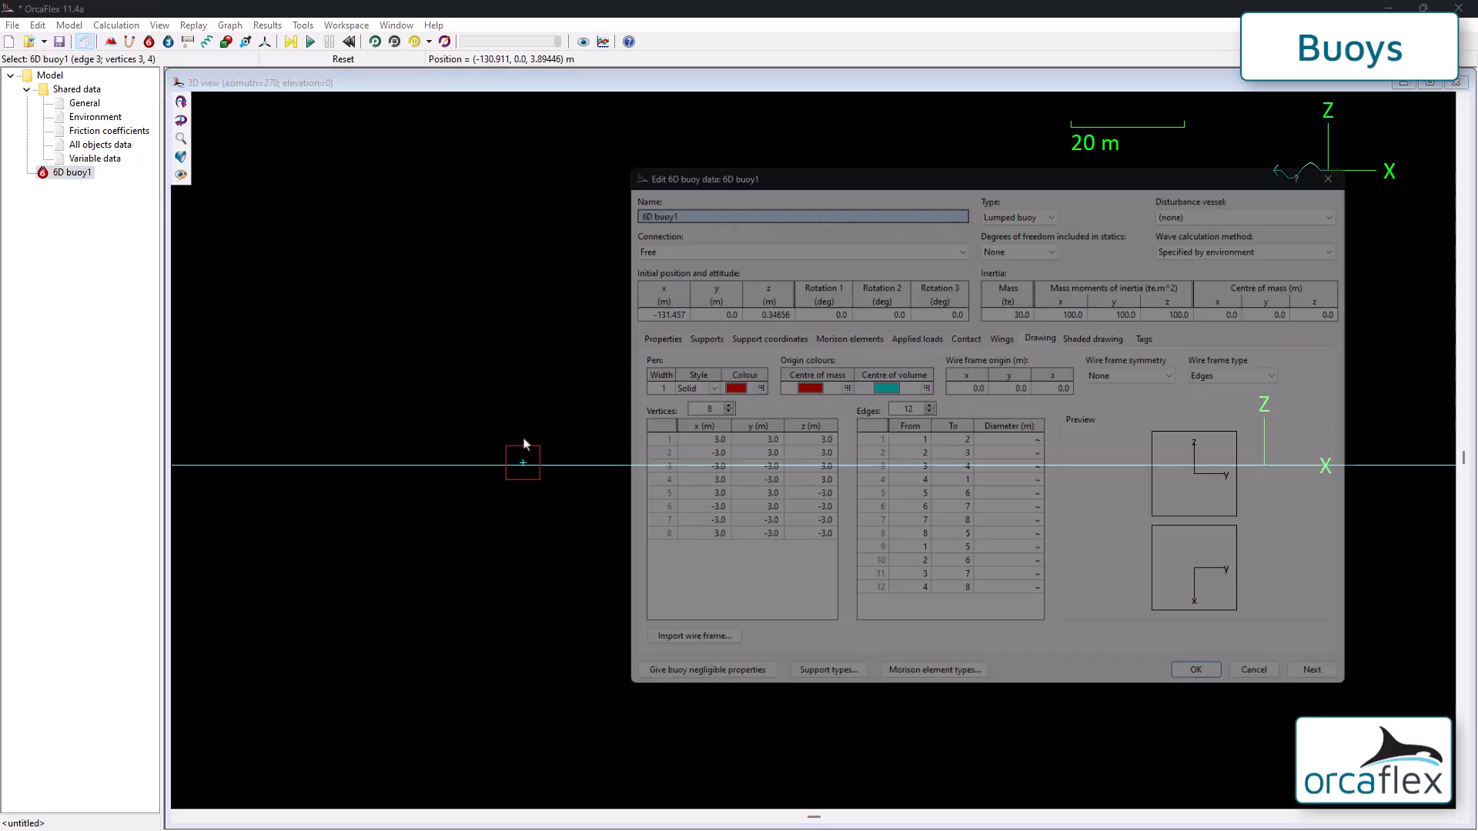
pyautogui.click(637, 333)
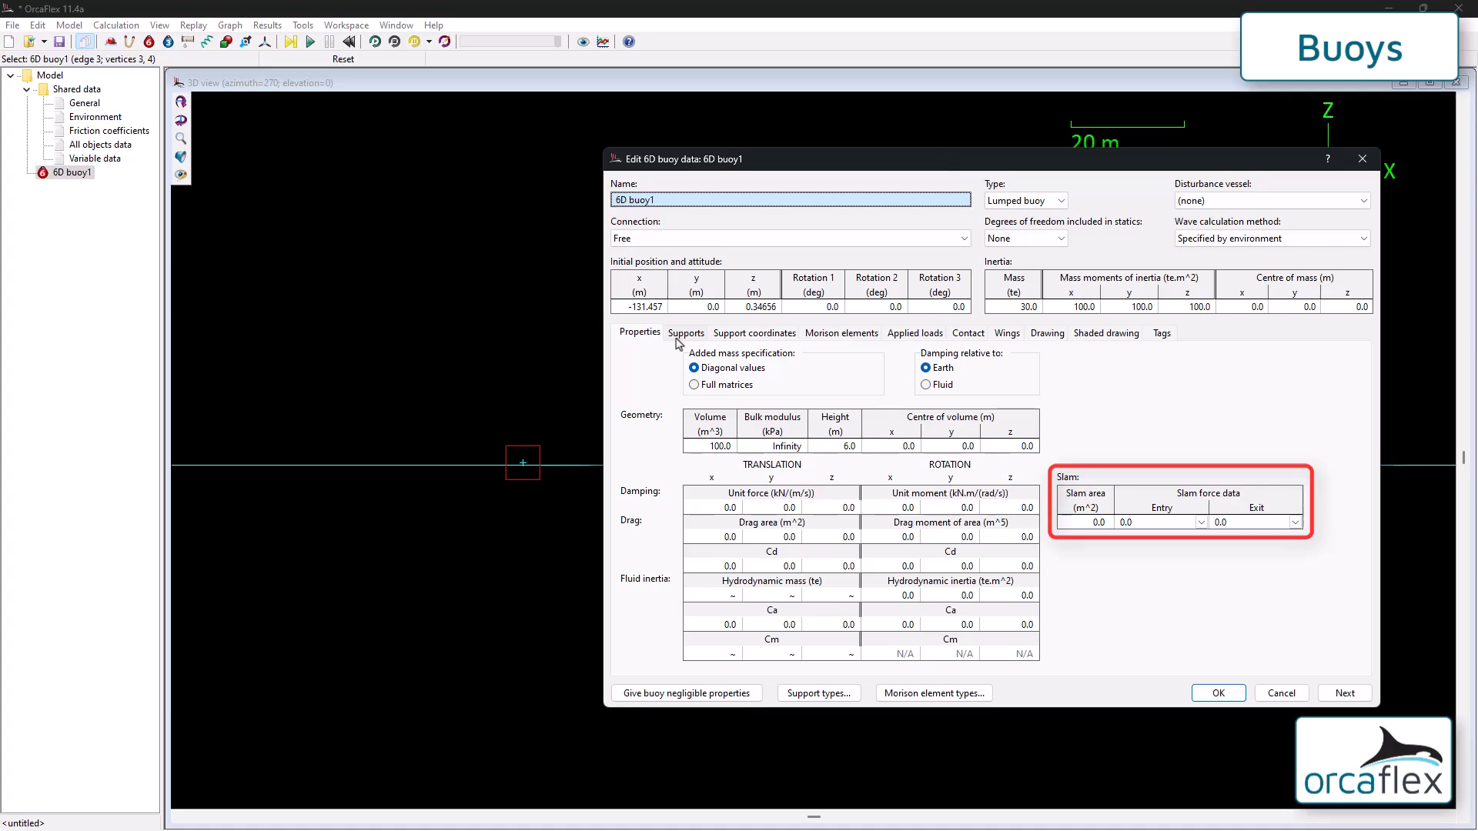
pyautogui.click(682, 337)
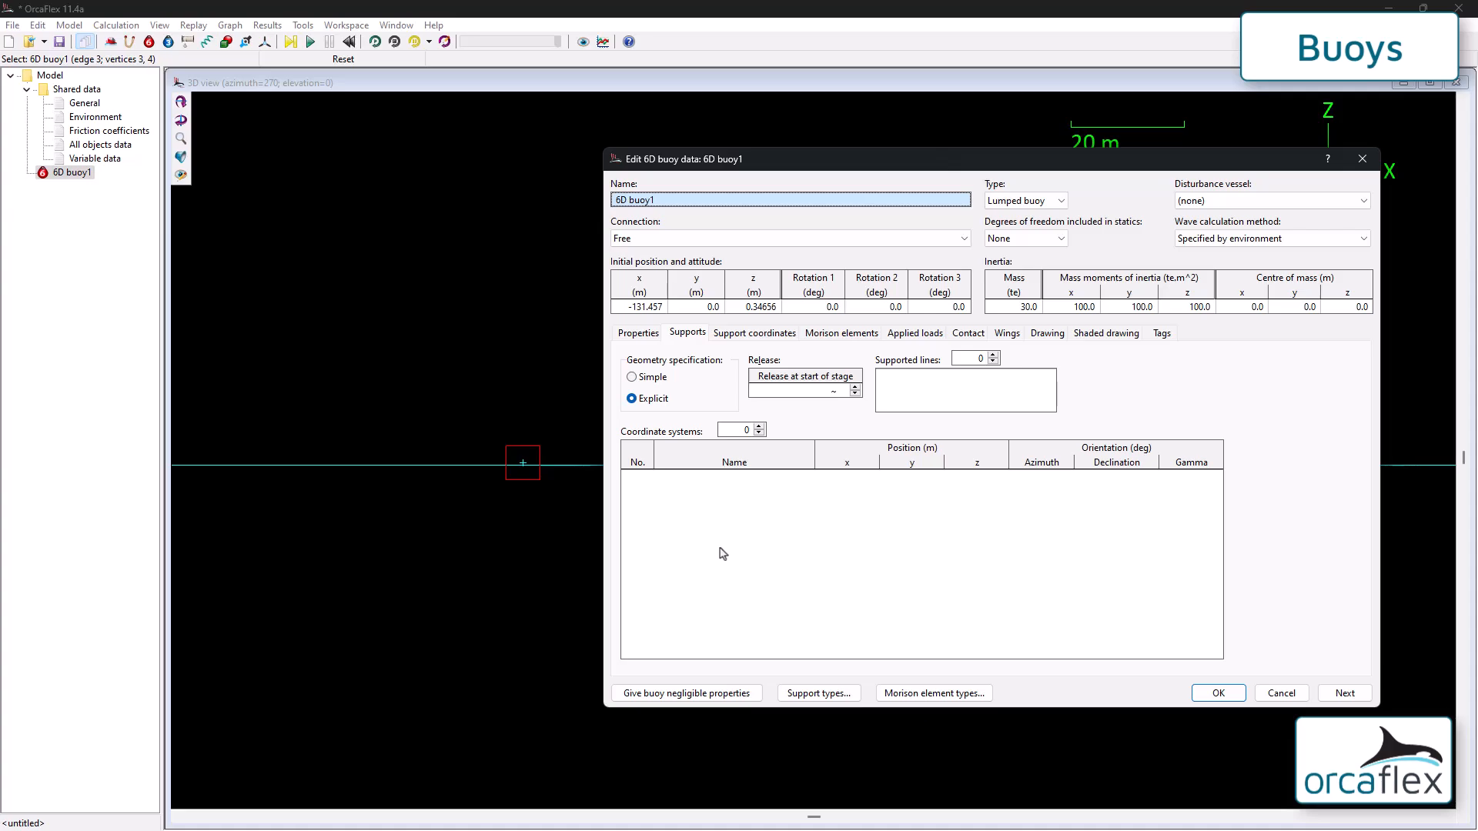
pyautogui.click(845, 333)
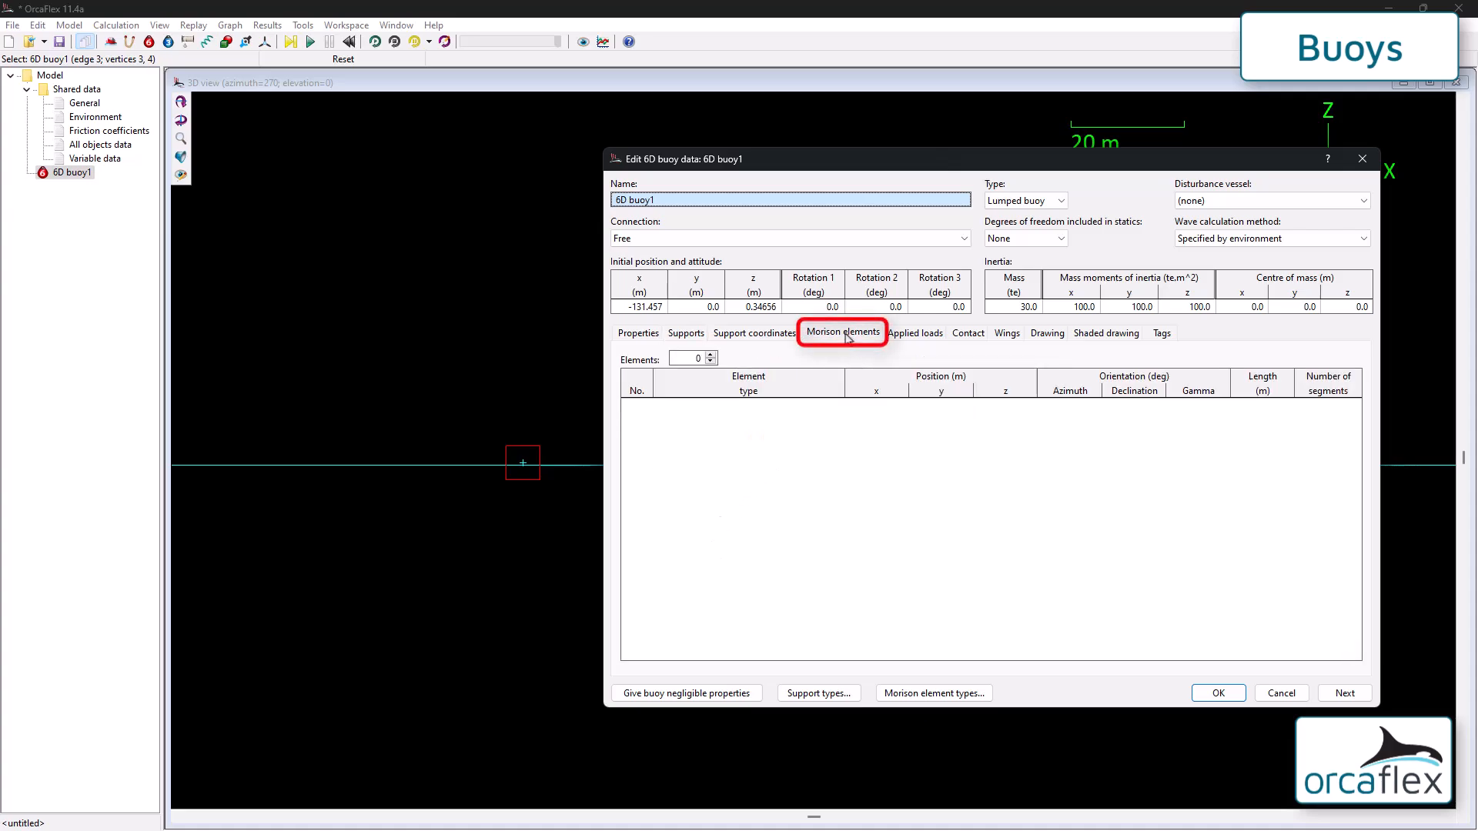
pyautogui.click(916, 333)
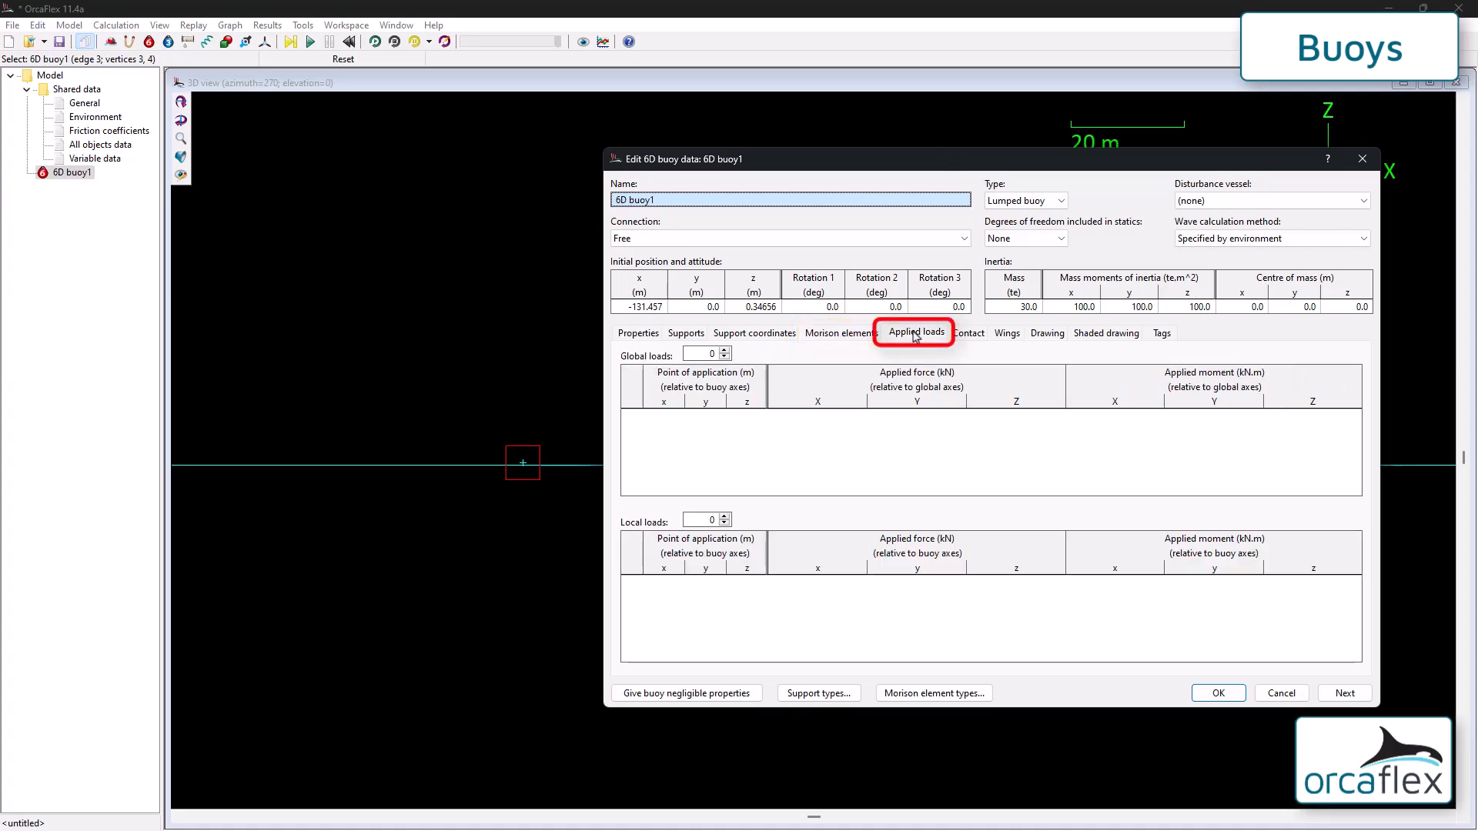
# Step: Set the 6D buoy's total contact area to 0 m^2 in its contact data
pyautogui.click(970, 334)
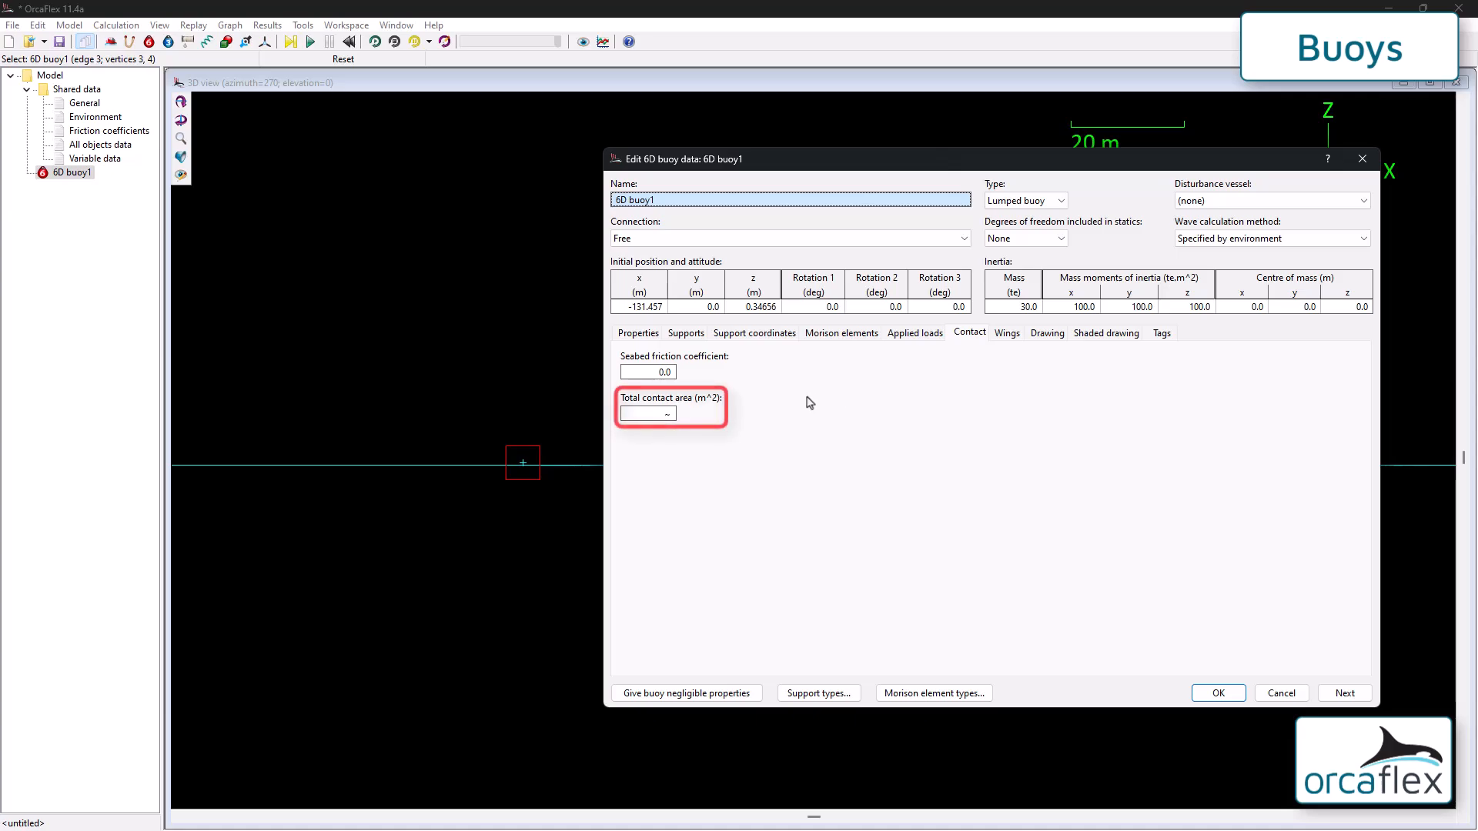
pyautogui.click(673, 414)
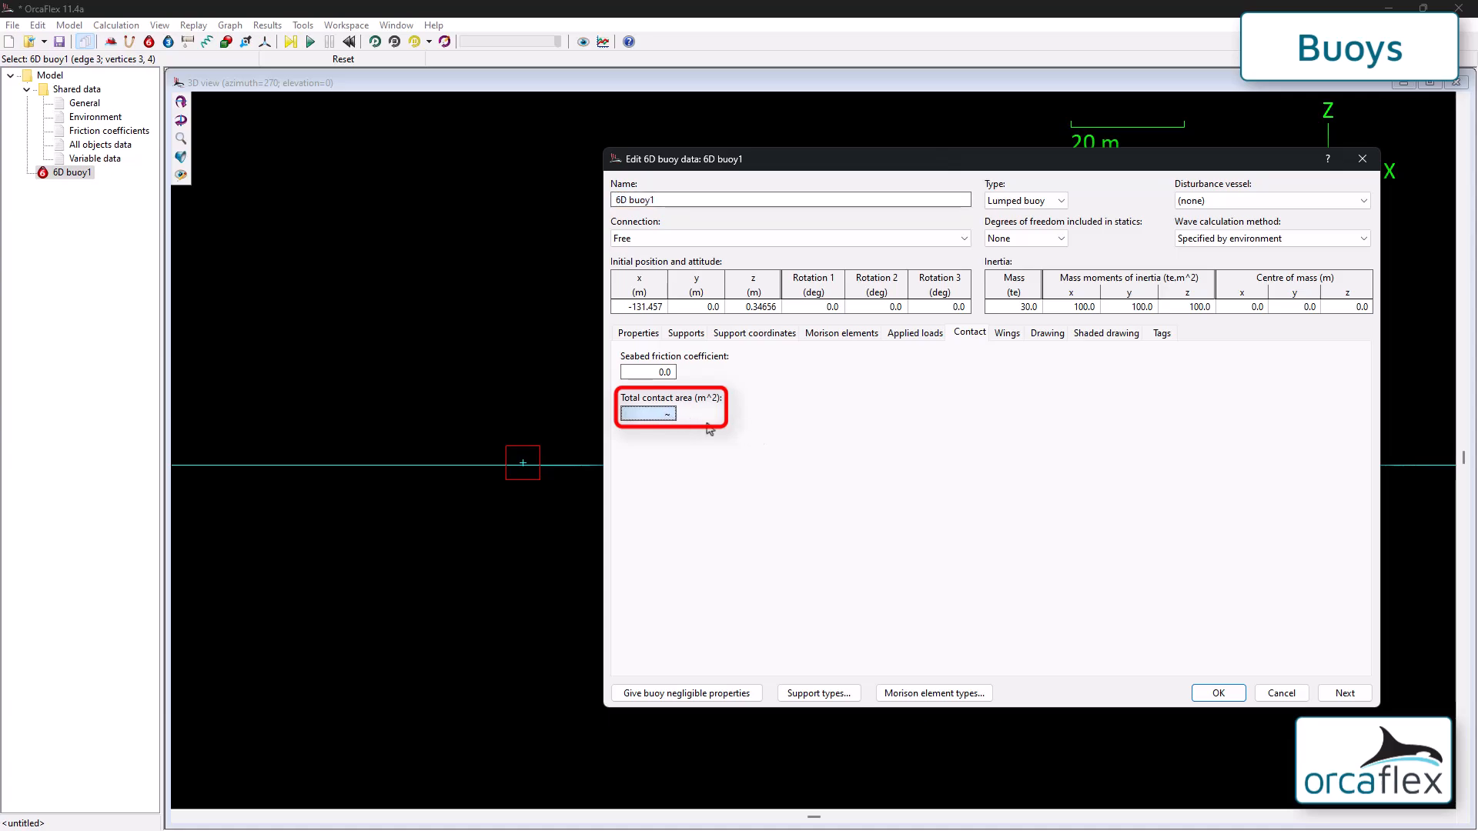
pyautogui.write('0')
pyautogui.press('Return')
# Step: Add one wing to the 6D buoy and inspect the coefficients of its wing type
pyautogui.click(1008, 333)
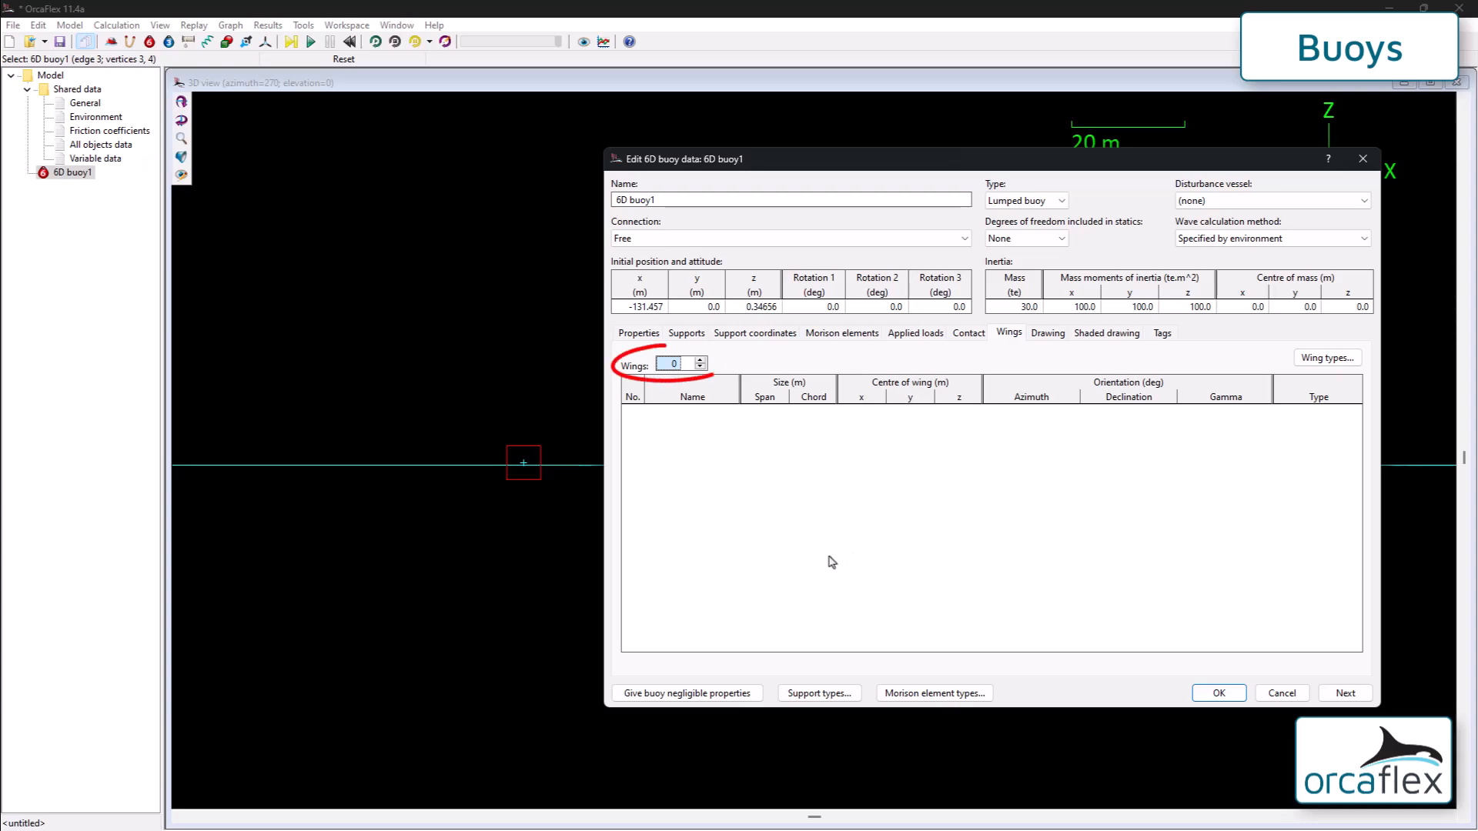
pyautogui.click(700, 359)
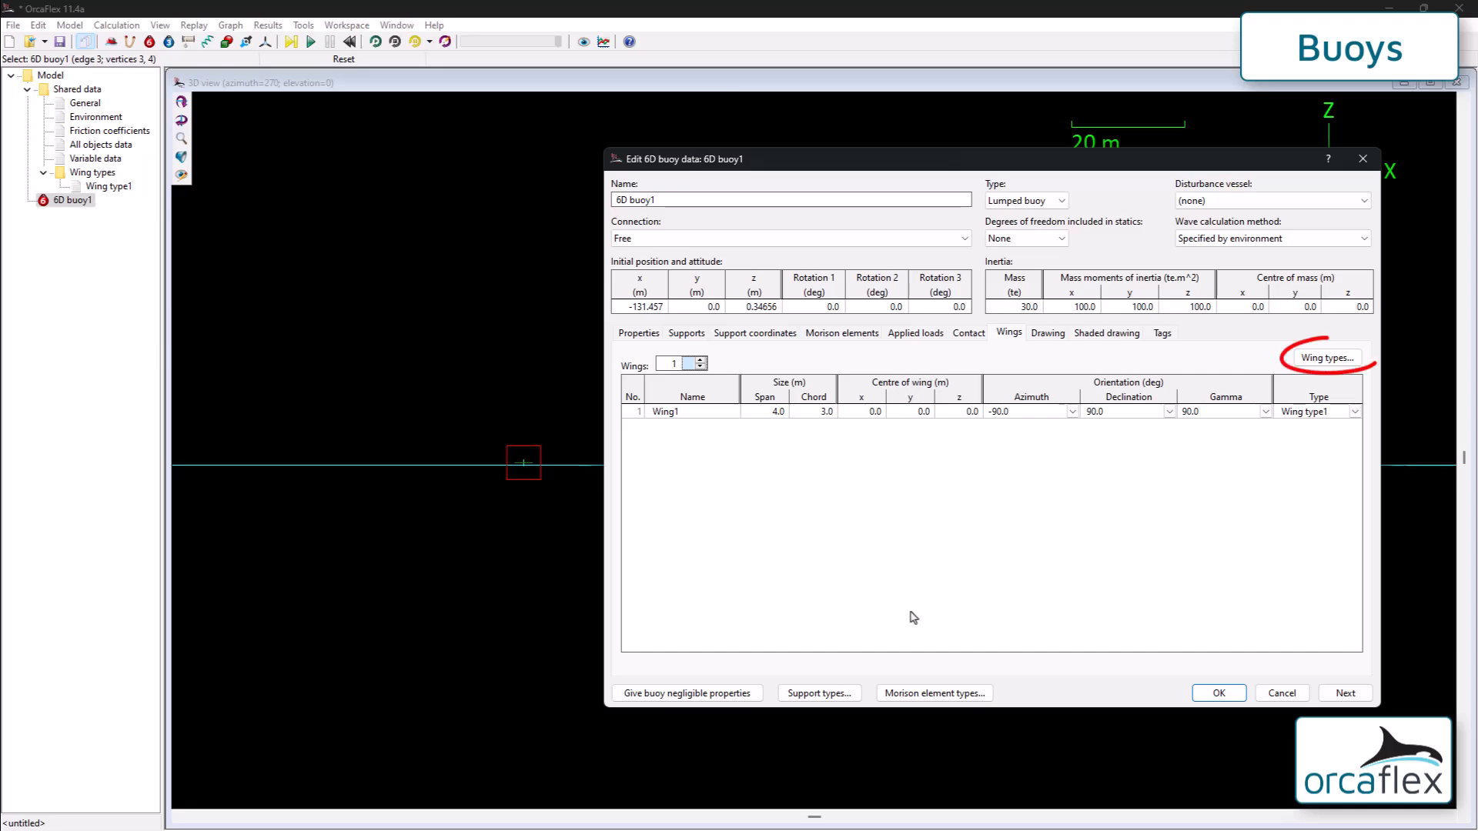
pyautogui.click(1317, 358)
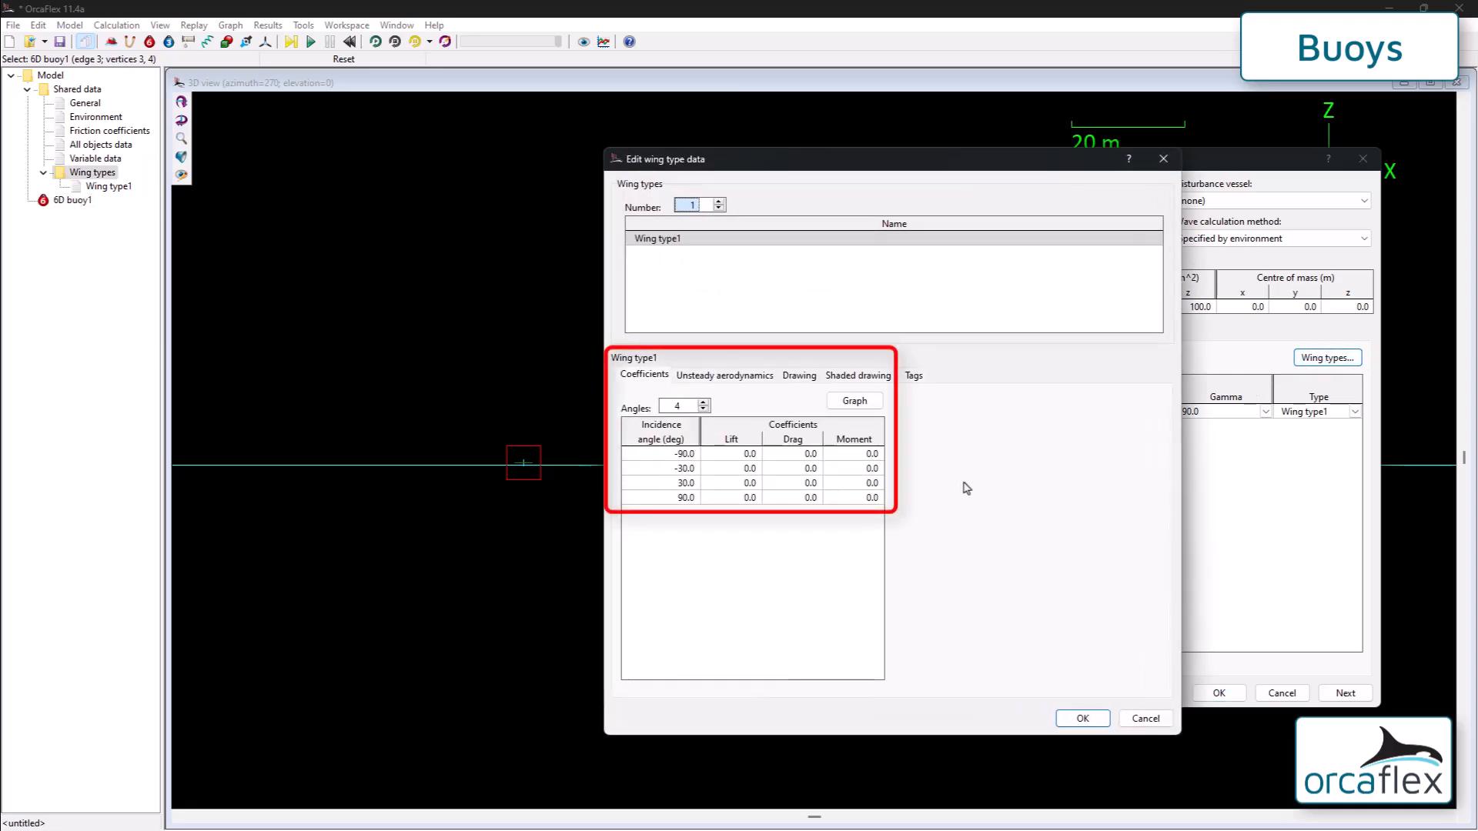
pyautogui.click(1084, 718)
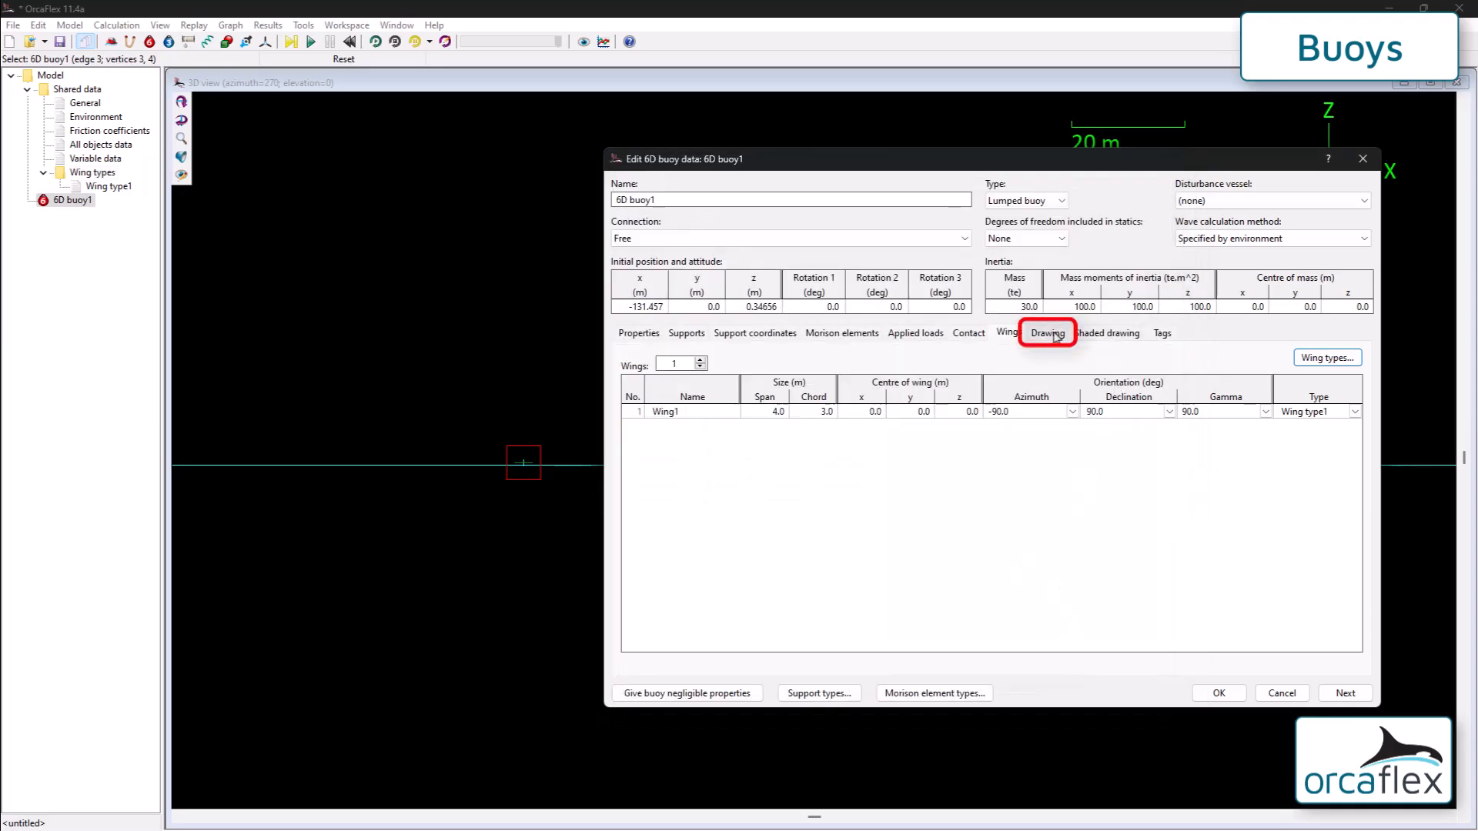
# Step: Show the 6D buoy in shaded graphics and set the diameter of all 12 wire frame edges to 0.5 m
pyautogui.click(1051, 337)
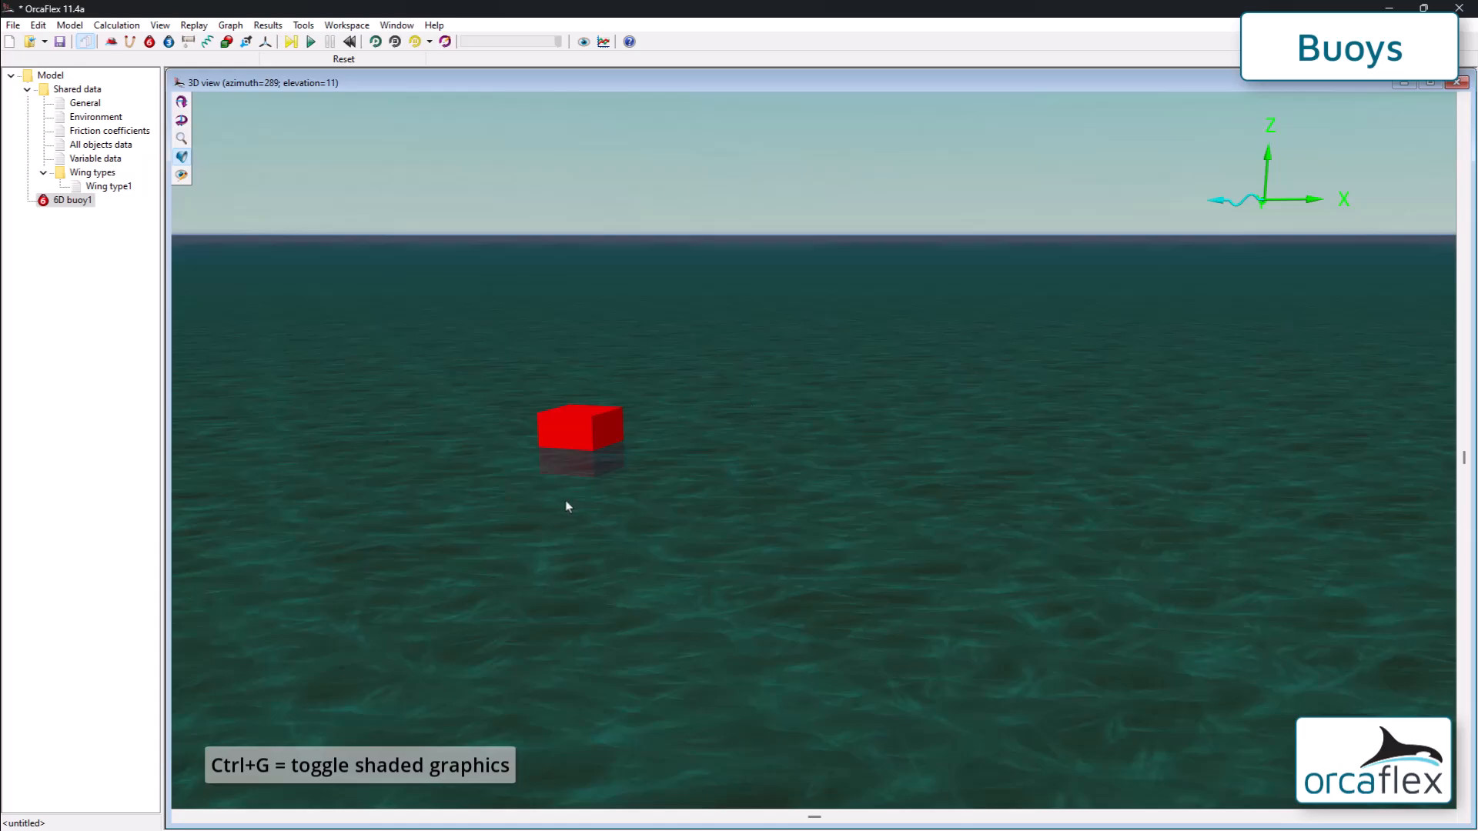
pyautogui.keyDown('ctrl'); pyautogui.scroll(5, 564, 500); pyautogui.keyUp('ctrl')
pyautogui.doubleClick(65, 202)
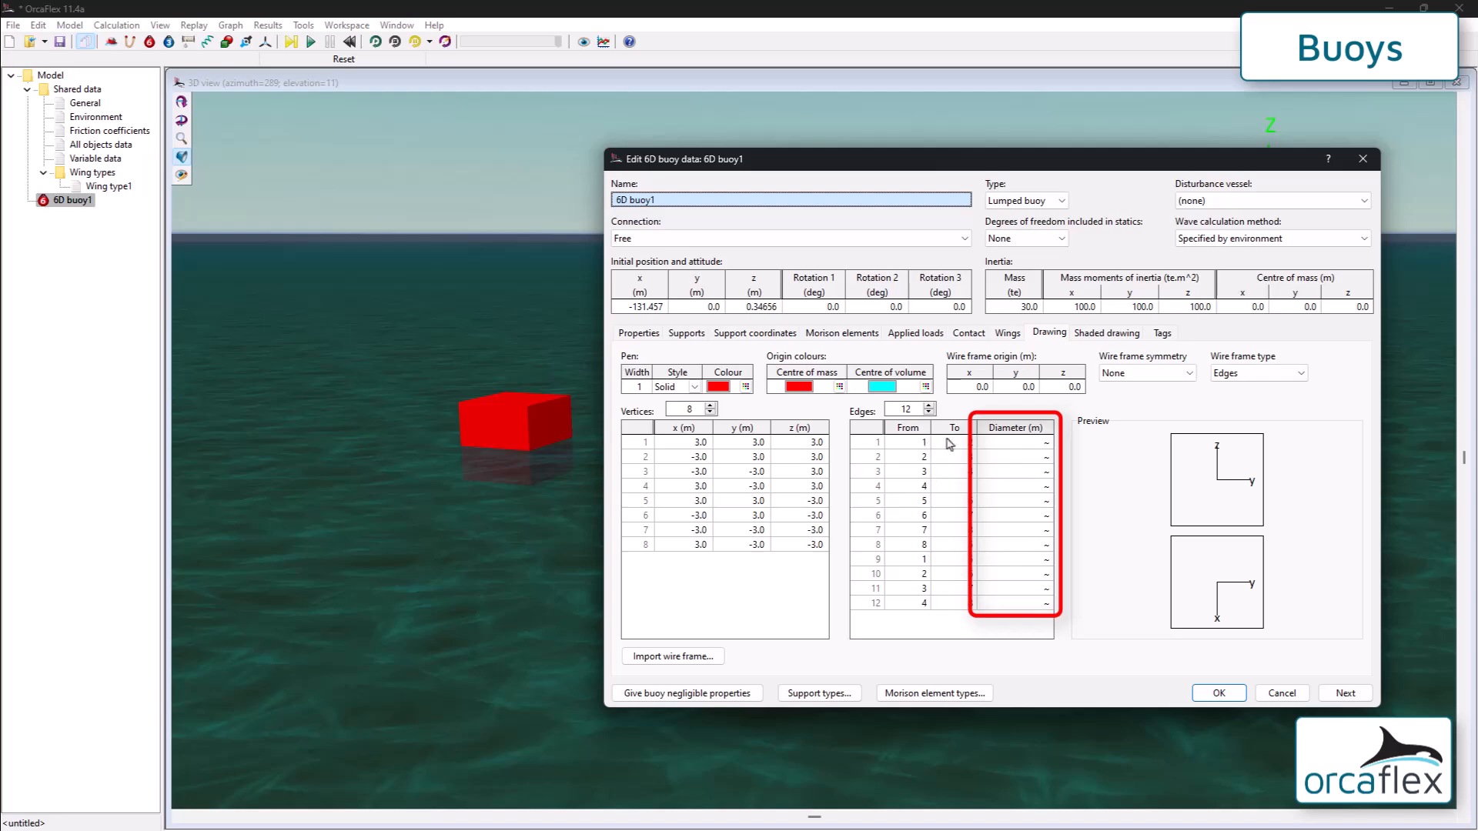
pyautogui.click(1027, 441)
pyautogui.write('0.5')
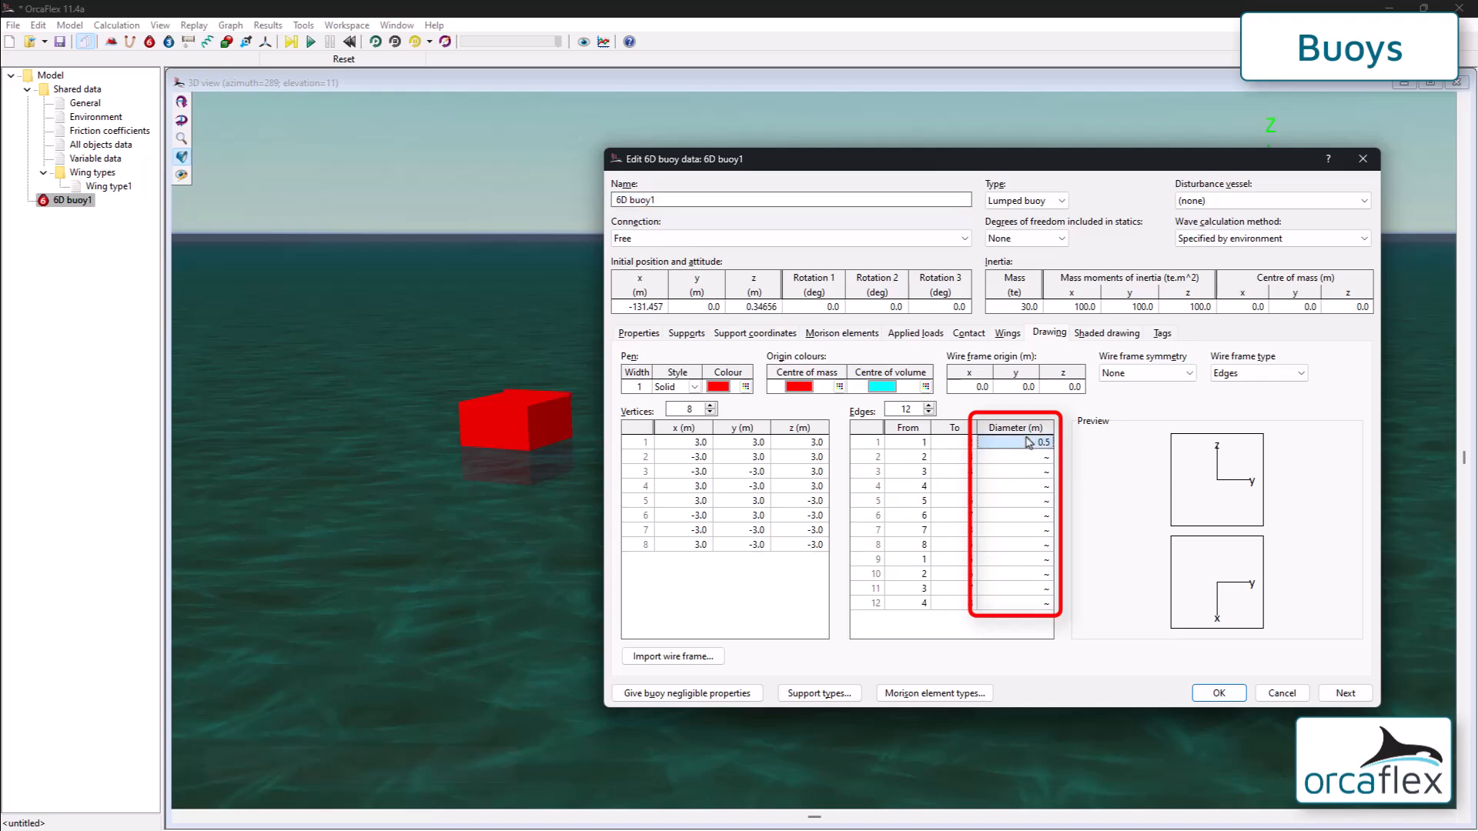
pyautogui.hotkey('ctrl', 'shift', 'End')
pyautogui.hotkey('ctrl', 'd')
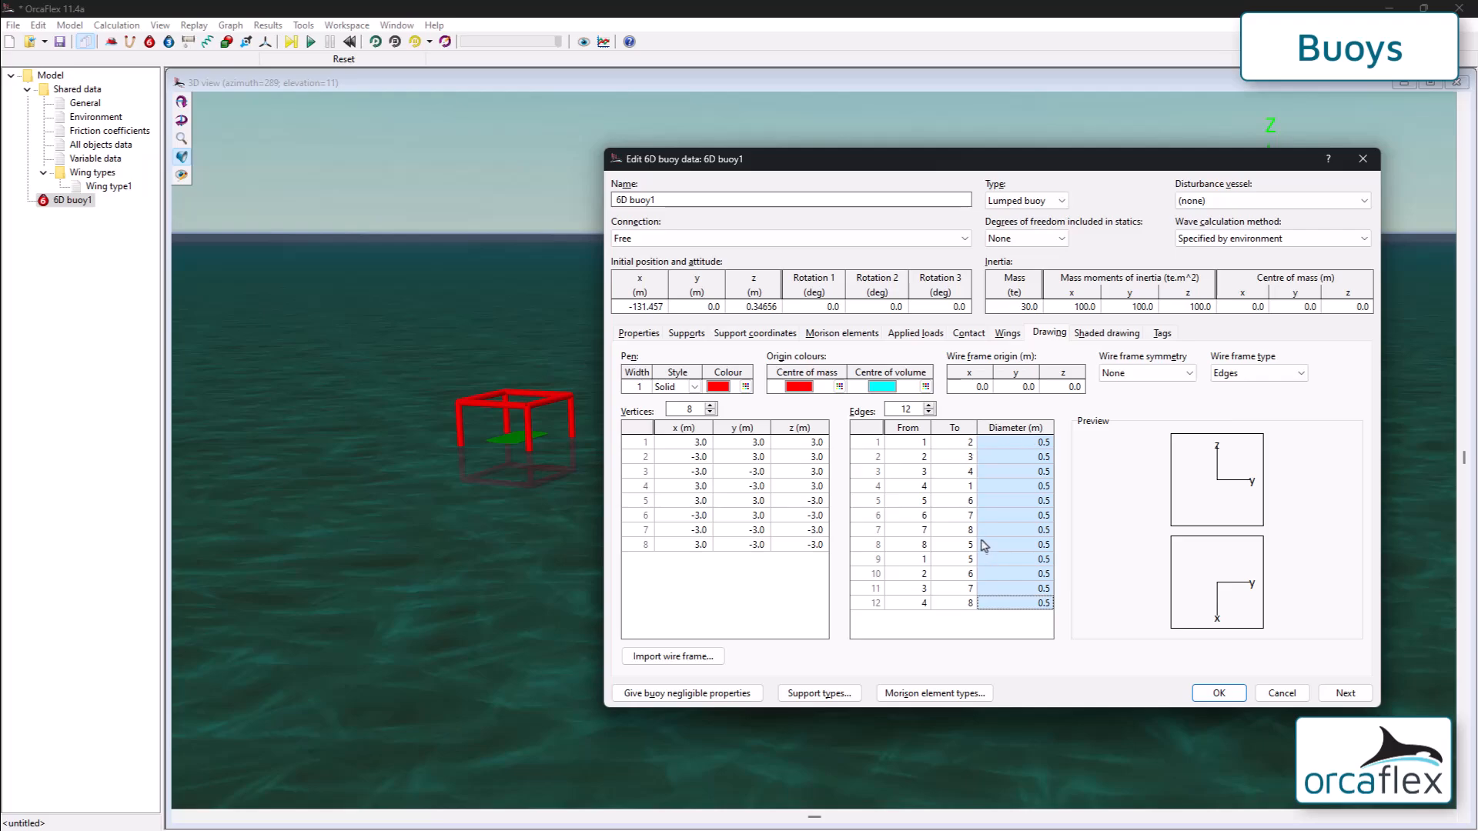
# Step: Assign Subsea Template.x from the Shaded Drawing Samples as the 6D buoy's shaded drawing file
pyautogui.moveTo(1028, 537)
pyautogui.click(1099, 336)
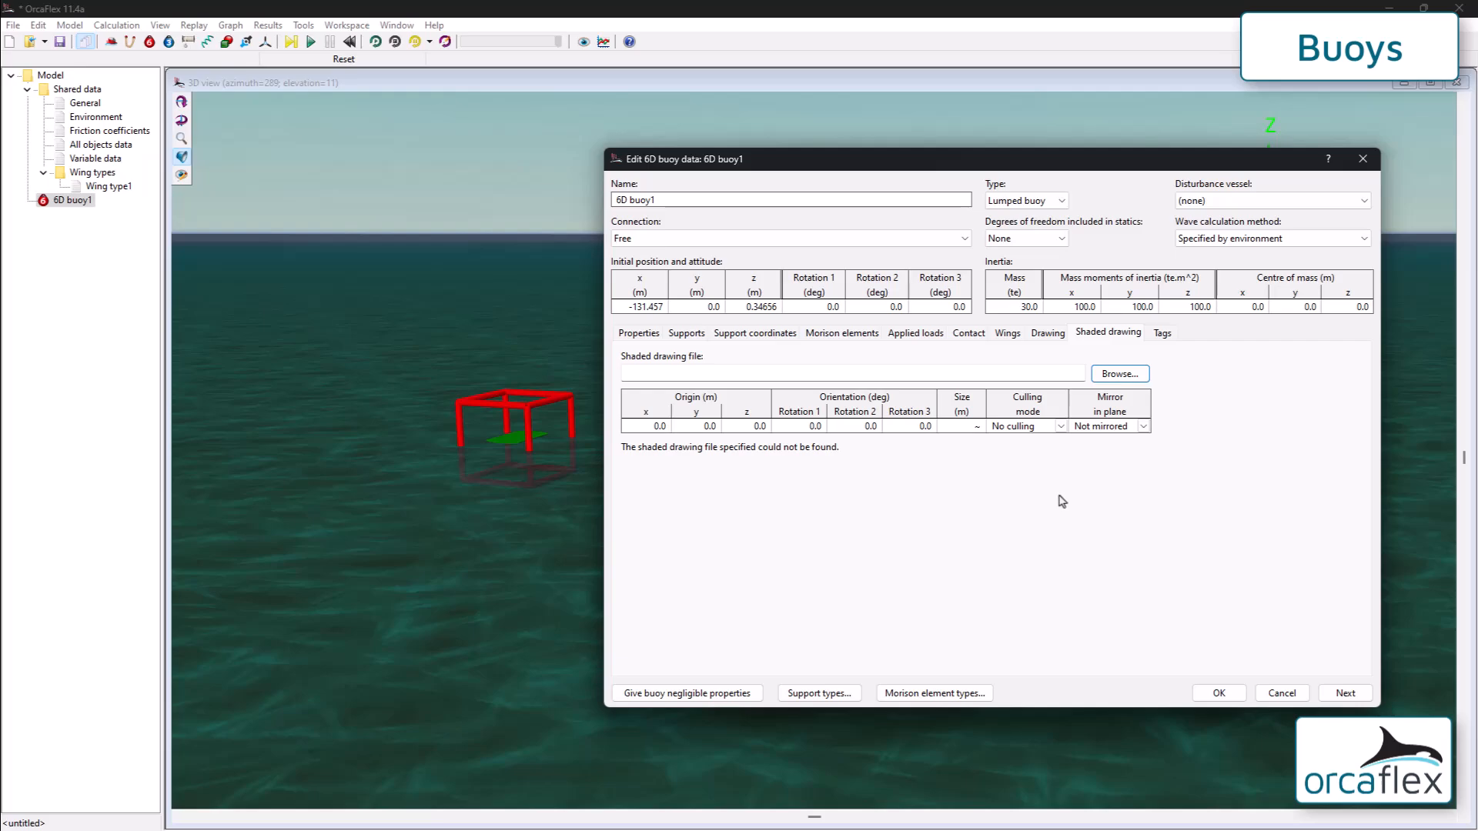
pyautogui.click(1118, 374)
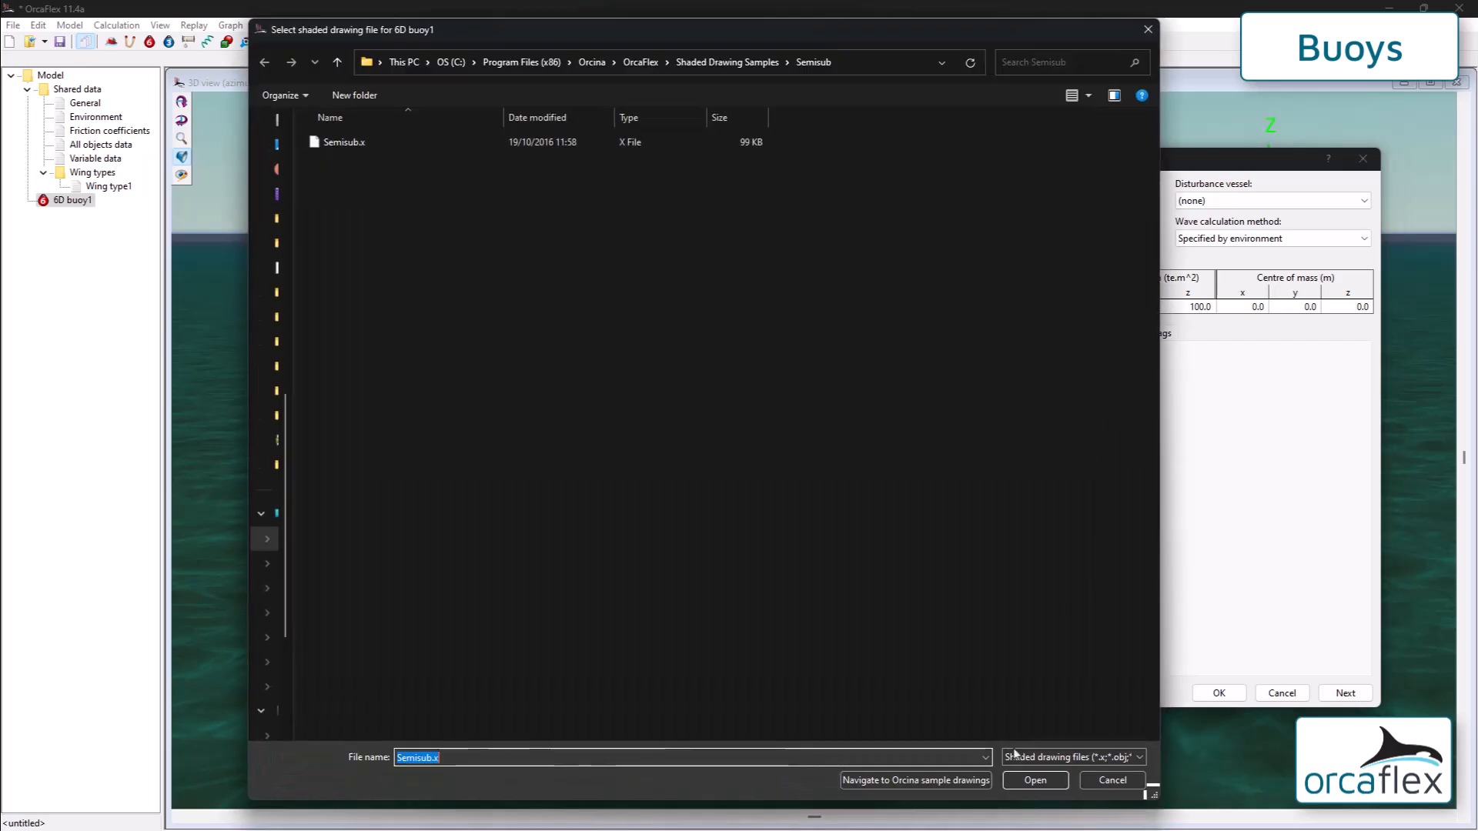
pyautogui.click(1058, 758)
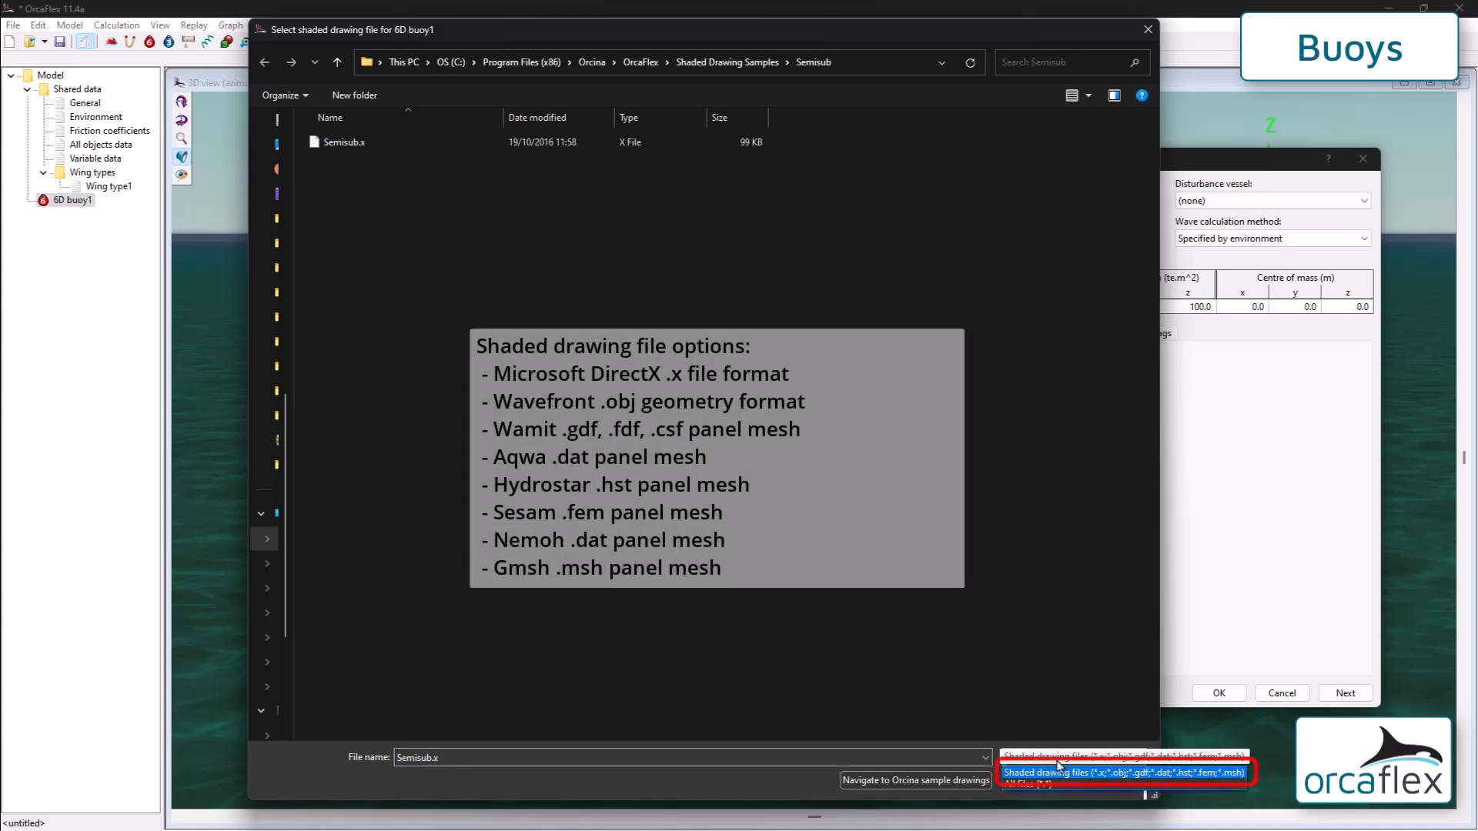
pyautogui.click(1059, 770)
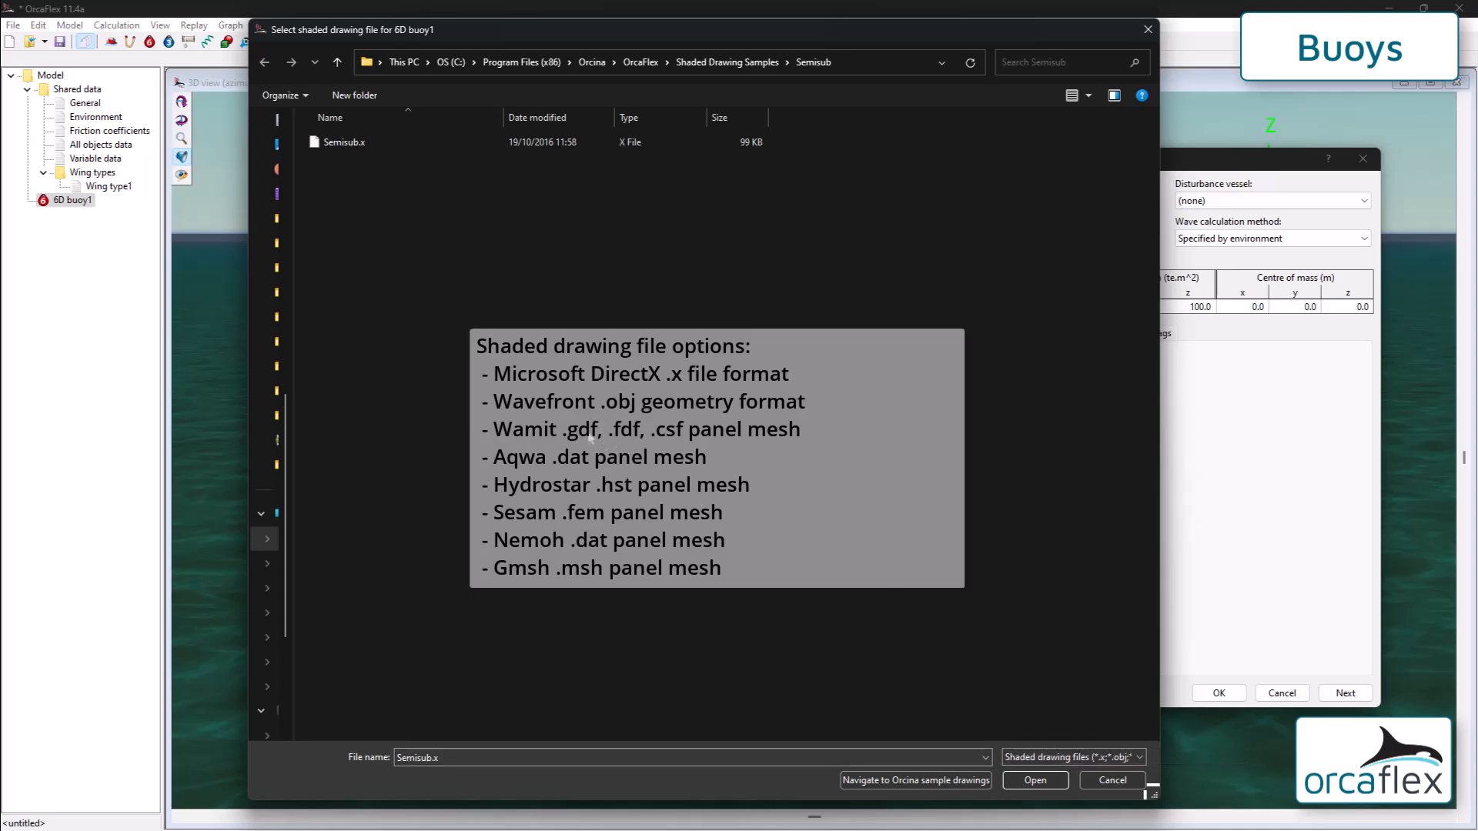
pyautogui.click(740, 64)
pyautogui.doubleClick(378, 215)
pyautogui.doubleClick(377, 142)
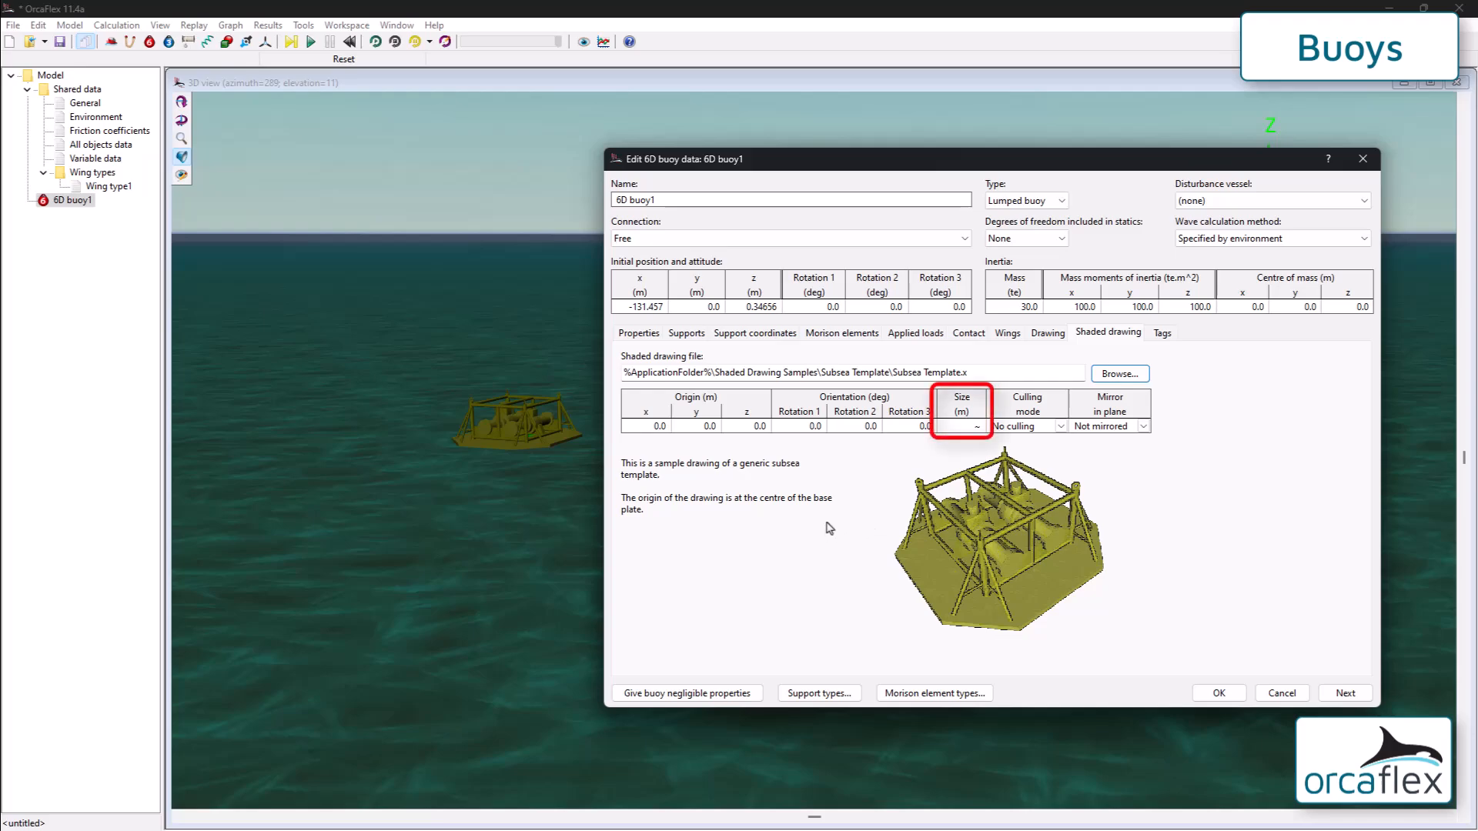
# Step: Set the size of the subsea template's shaded drawing to 20 m and accept the buoy data
pyautogui.click(962, 428)
pyautogui.write('20')
pyautogui.press('Return')
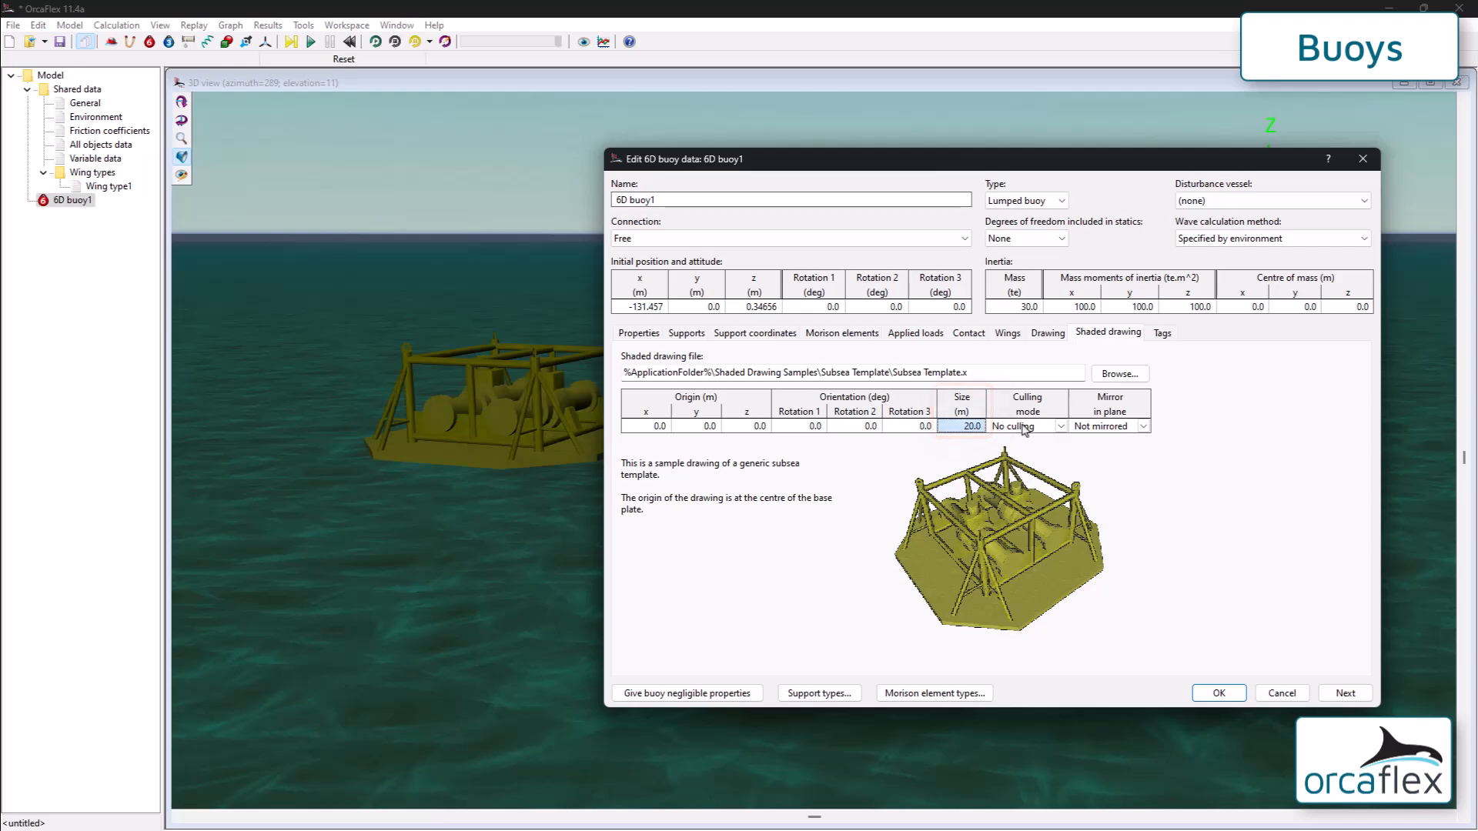
pyautogui.click(1218, 693)
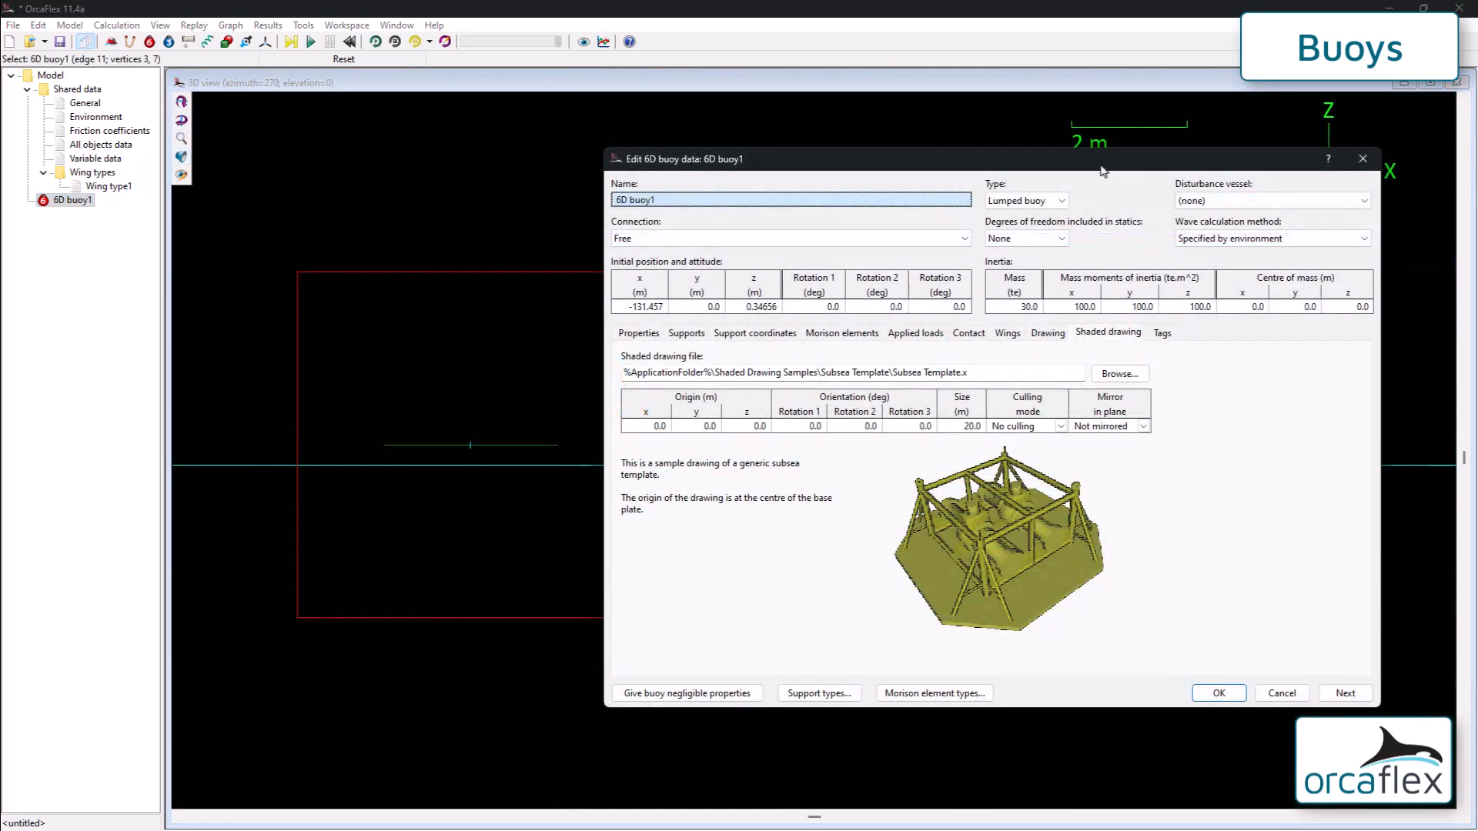
# Step: Change the 6D buoy's type to Spar buoy and open its geometry data
pyautogui.click(1039, 202)
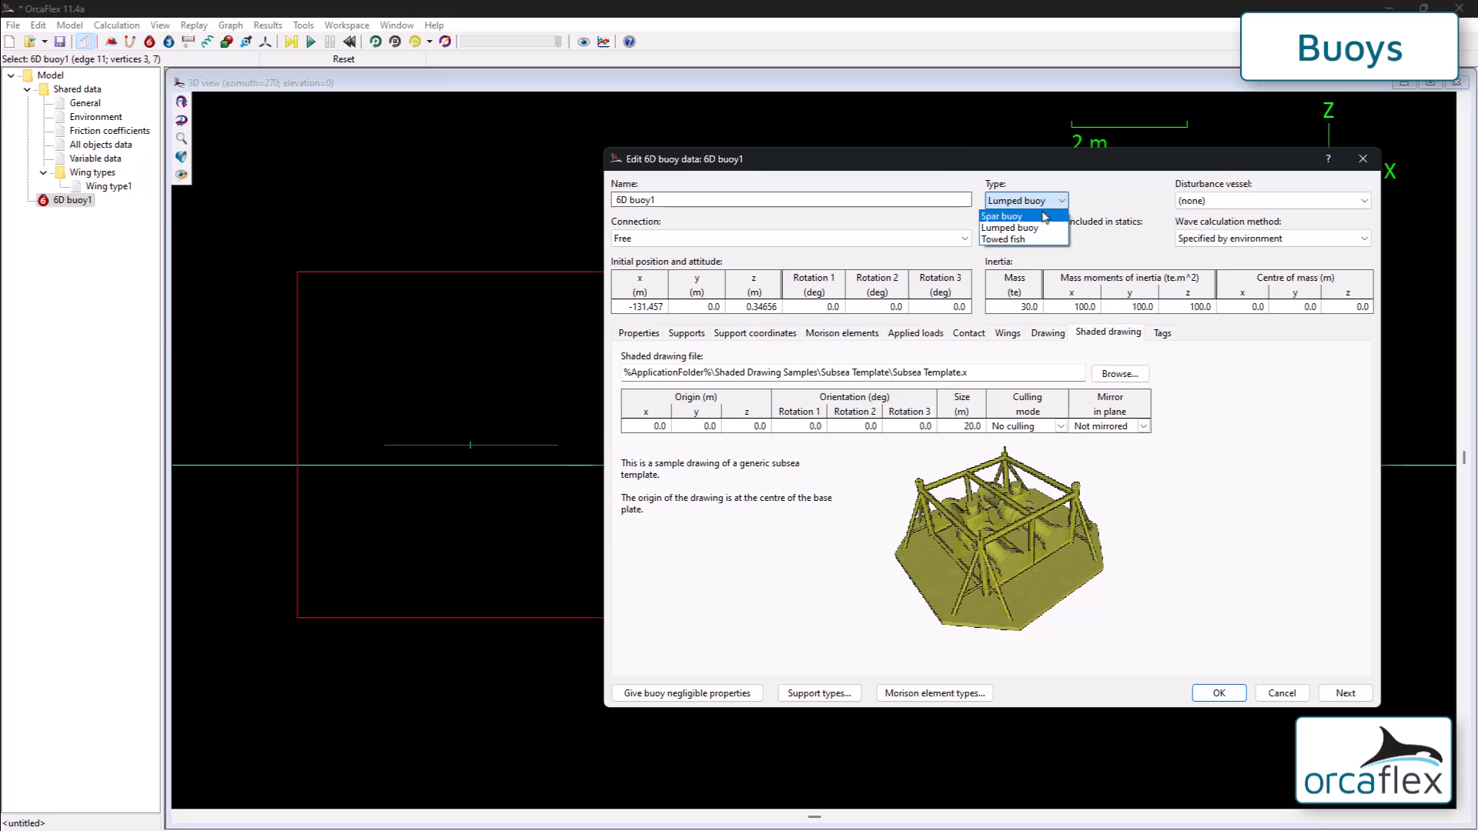
pyautogui.click(1050, 214)
pyautogui.click(649, 336)
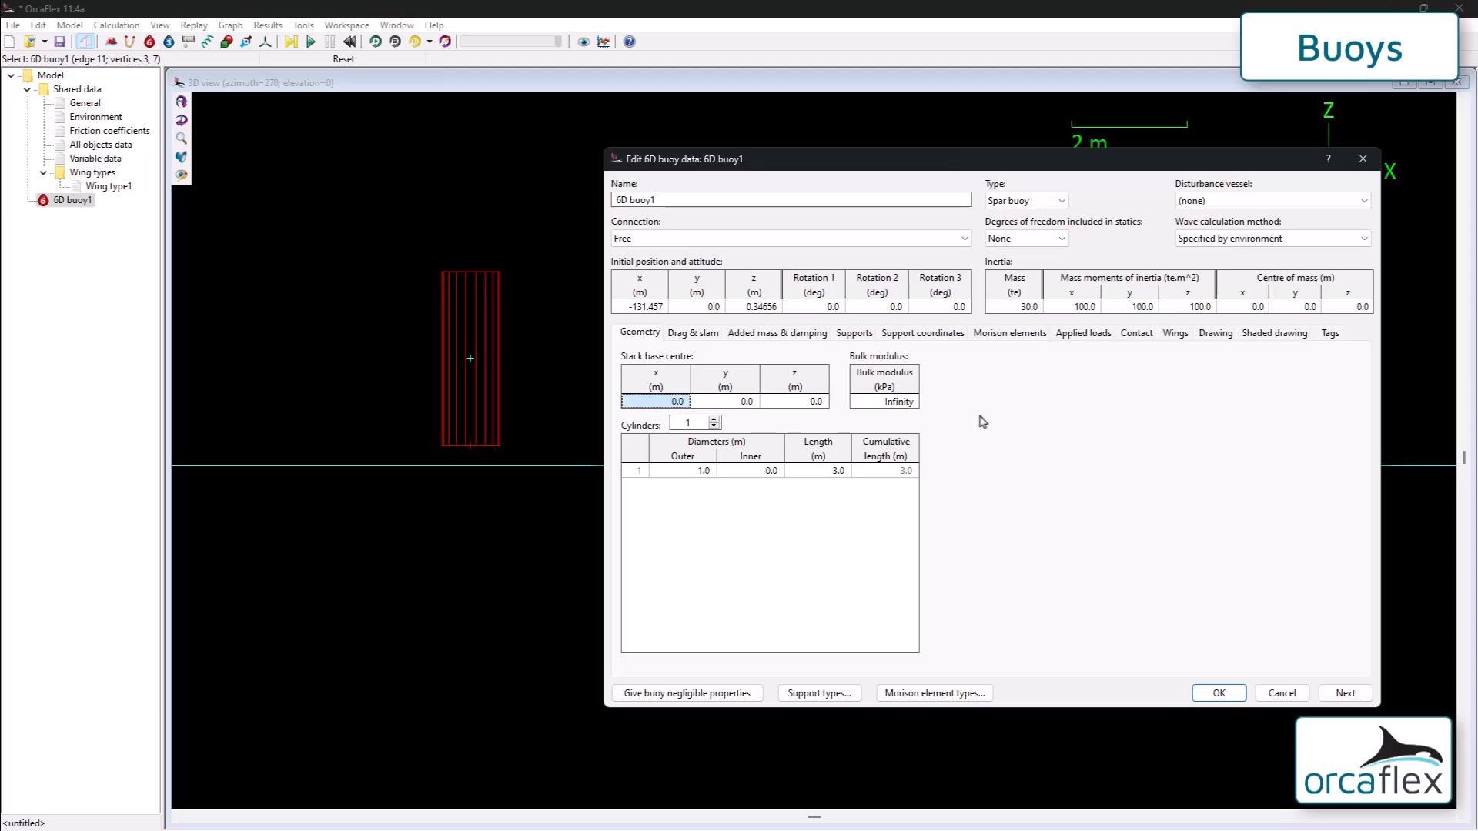
# Step: Set the spar buoy's cylinder length to 1 m and the number of cylinders to 5
pyautogui.click(820, 472)
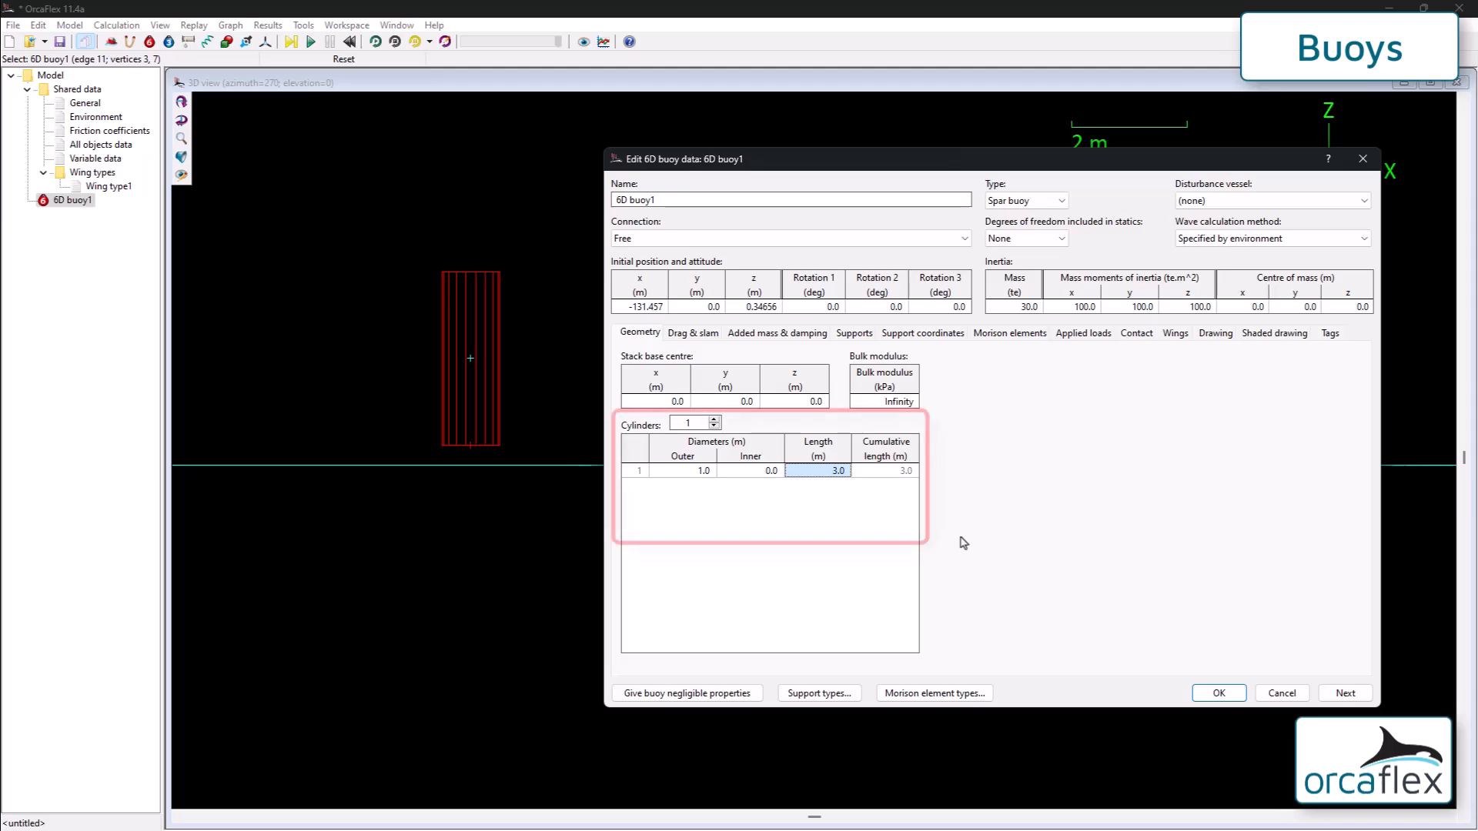
pyautogui.write('1')
pyautogui.press('Return')
pyautogui.doubleClick(689, 424)
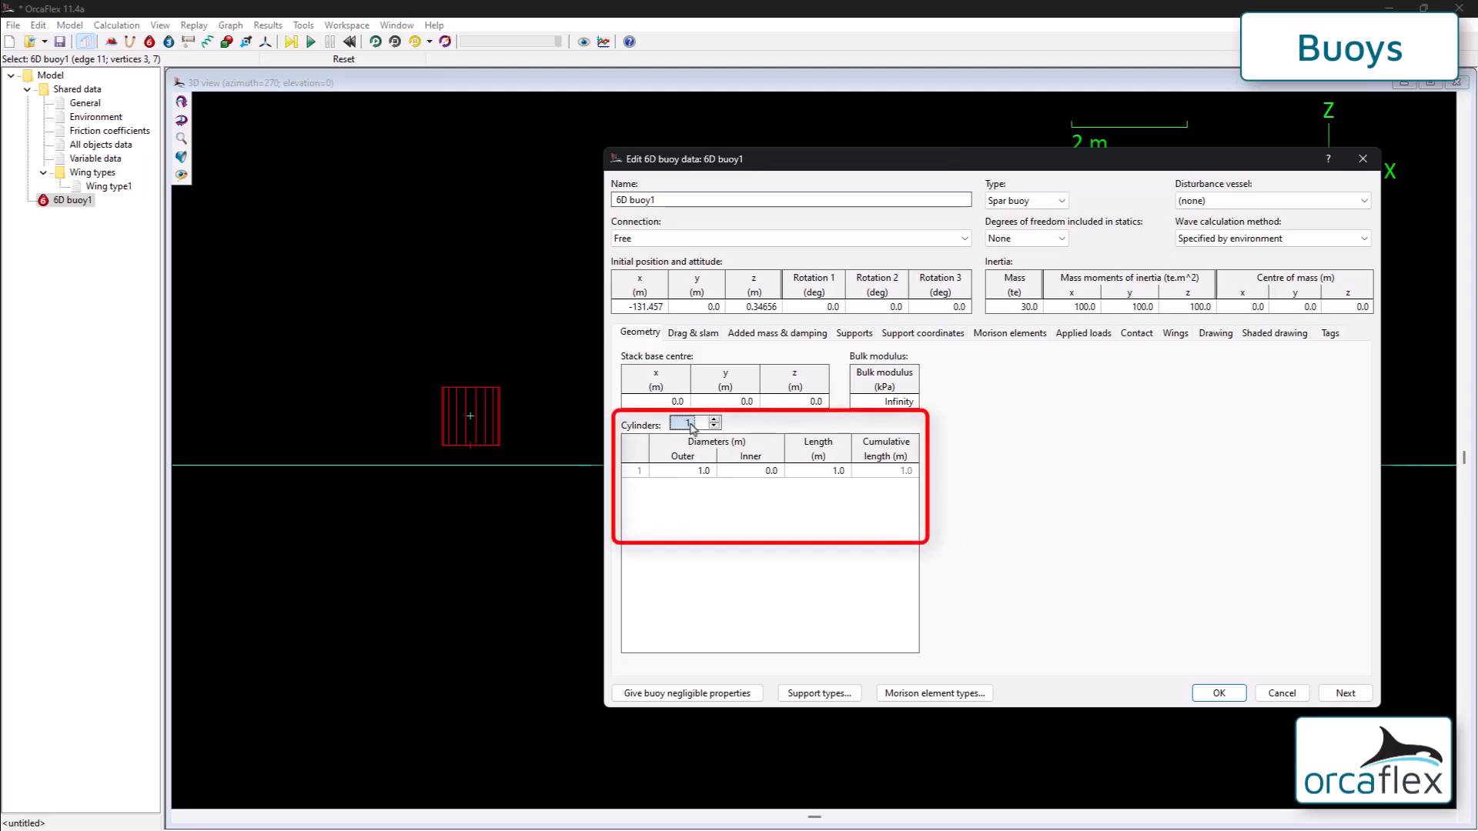
pyautogui.write('5')
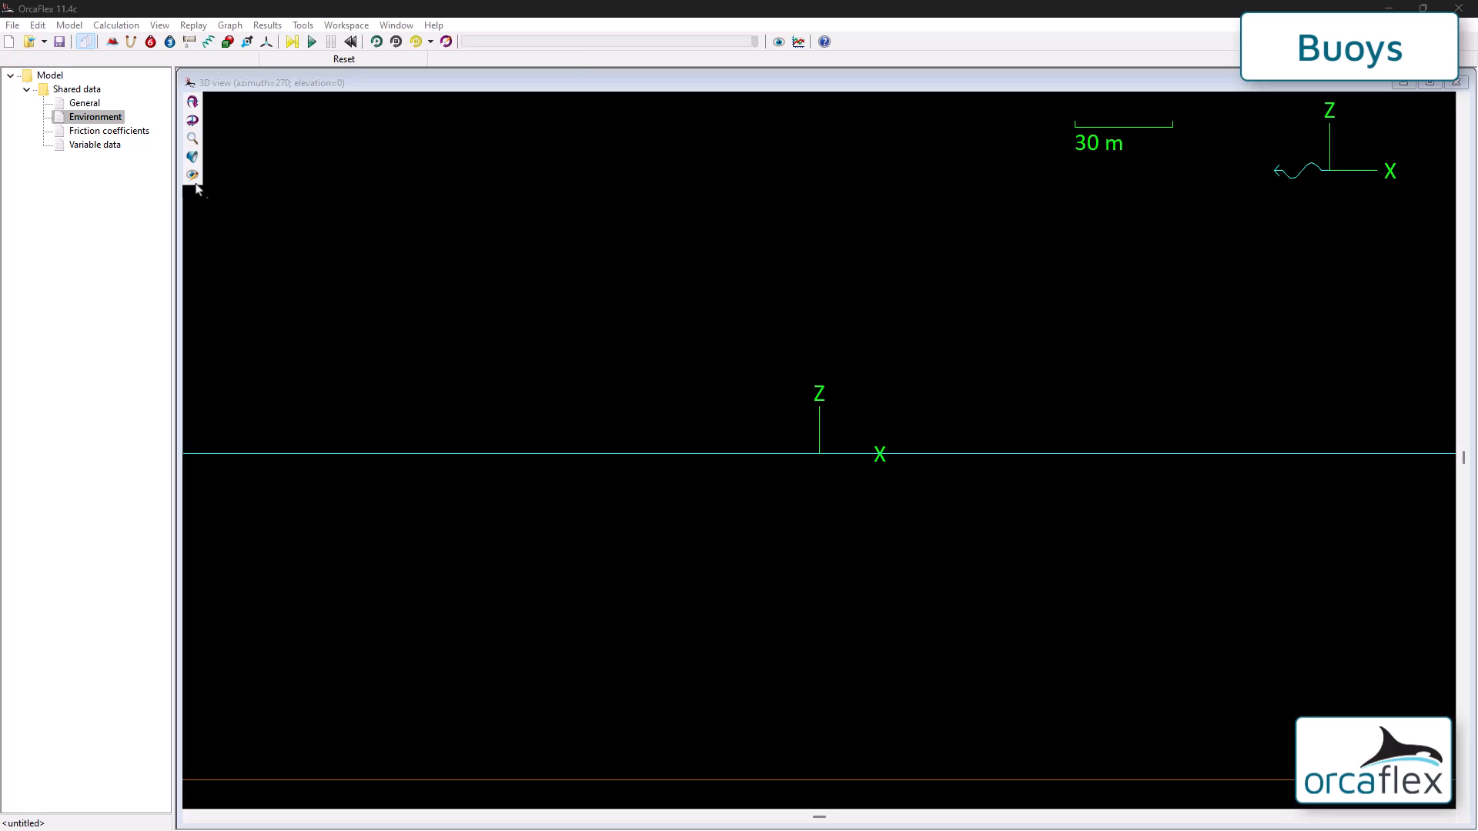
# Step: Set the height of wave train Wave1 to 0 m in the environment data and accept the change
pyautogui.click(95, 118)
pyautogui.doubleClick(95, 119)
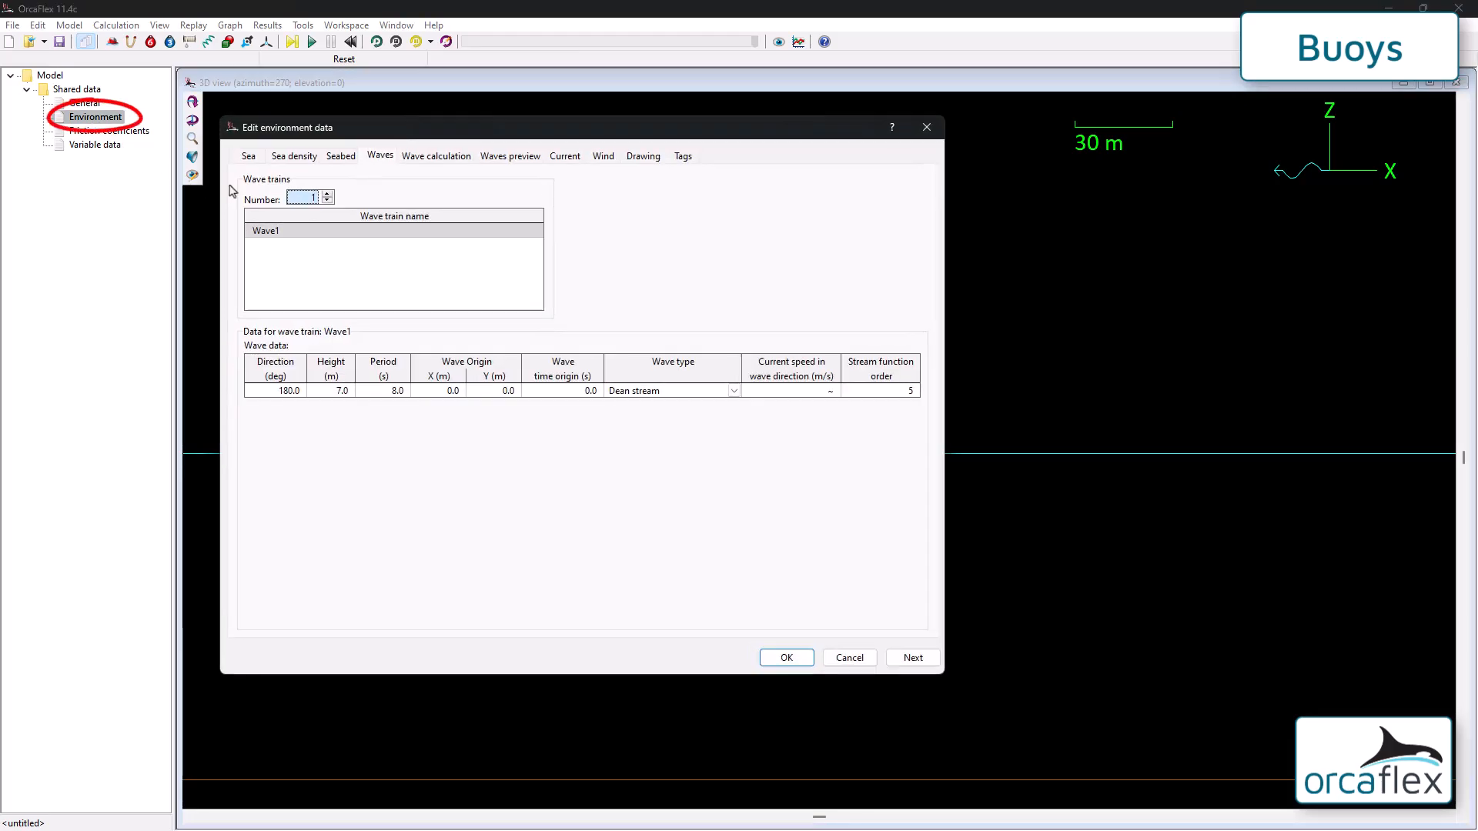
pyautogui.click(334, 392)
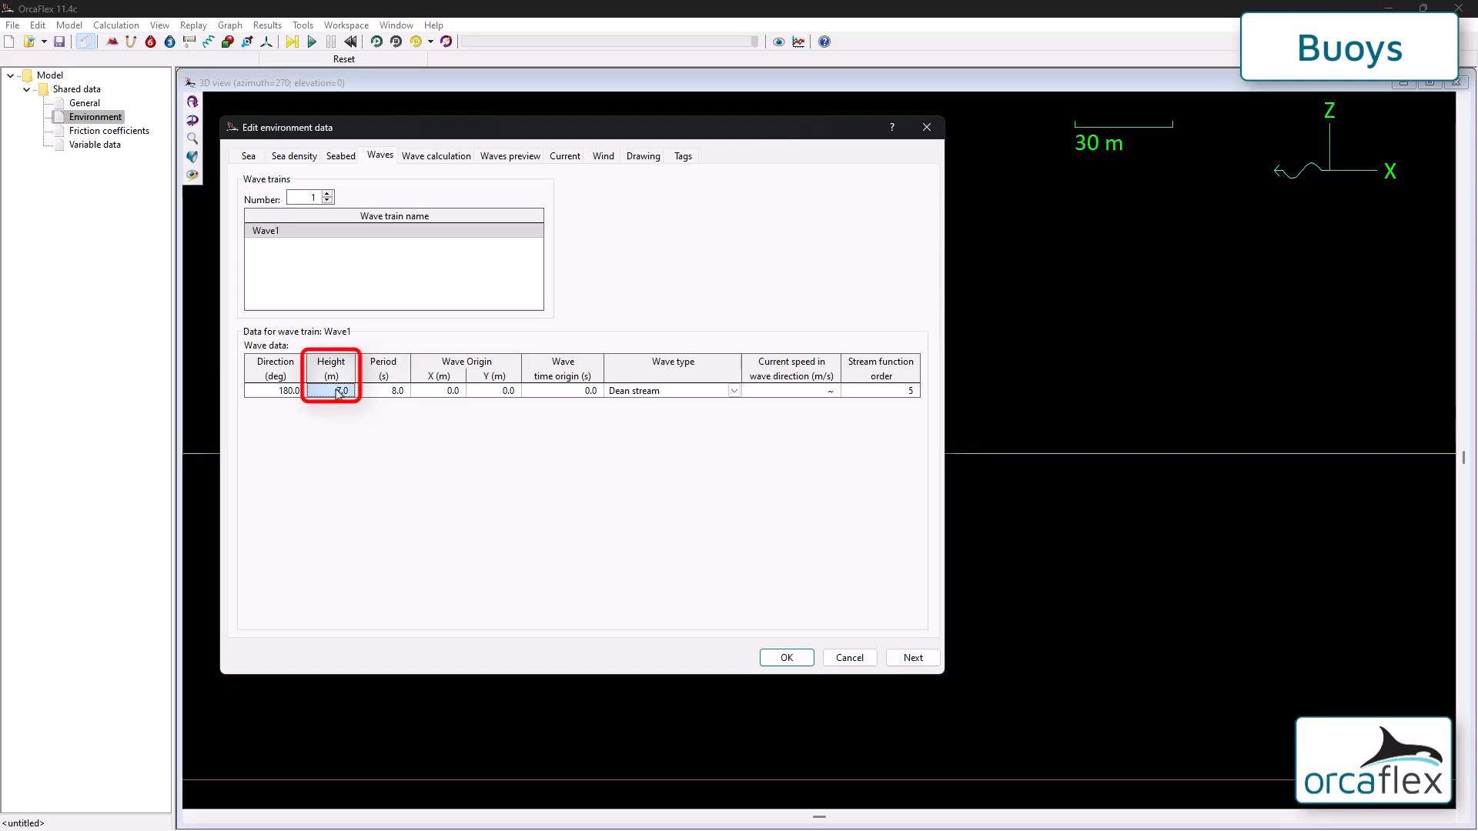
pyautogui.write('0')
pyautogui.press('Return')
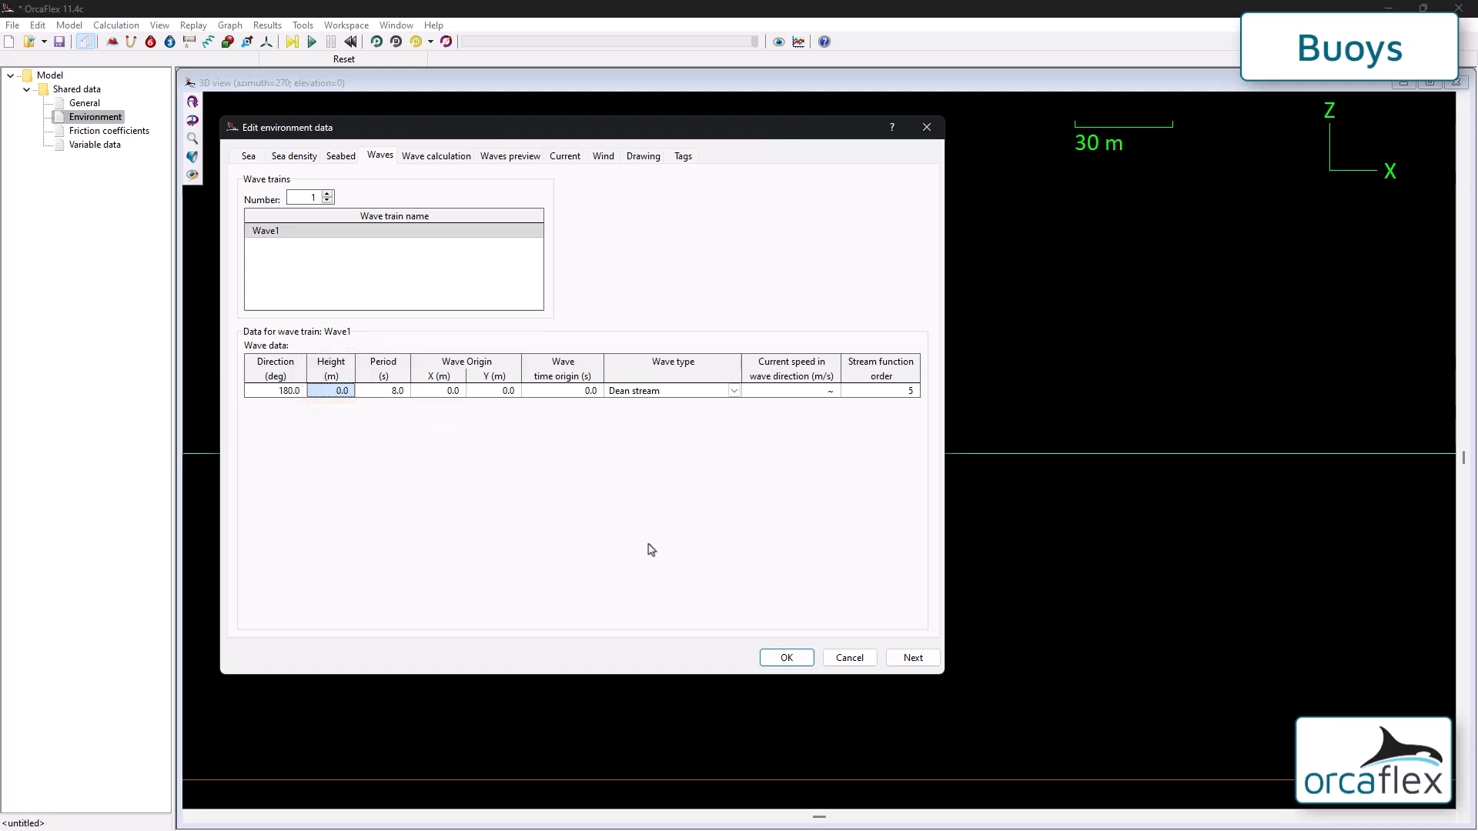
pyautogui.click(782, 656)
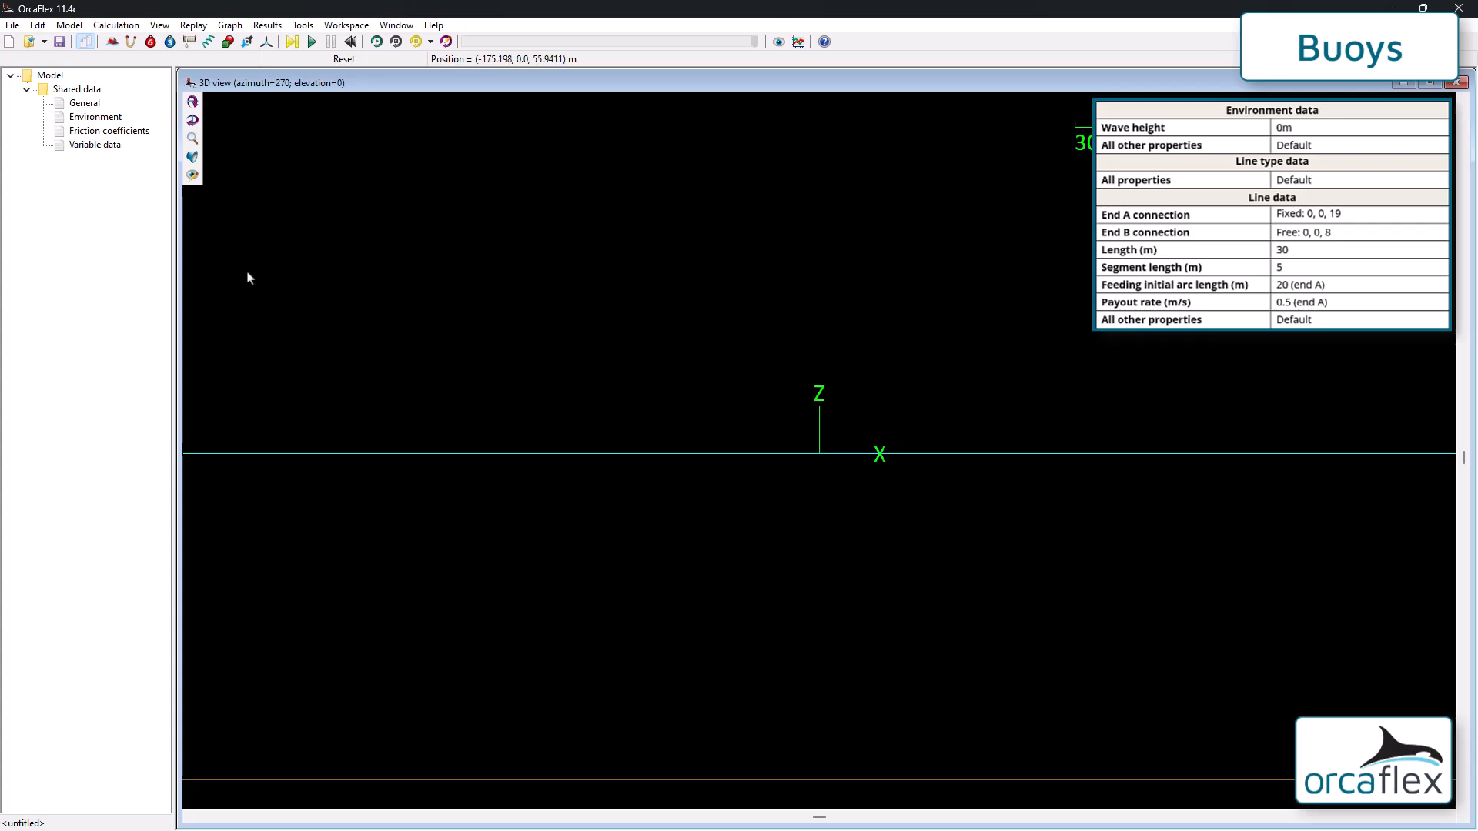
# Step: Place a new line above the sea surface and rename it 3D wire in its line data
pyautogui.click(131, 41)
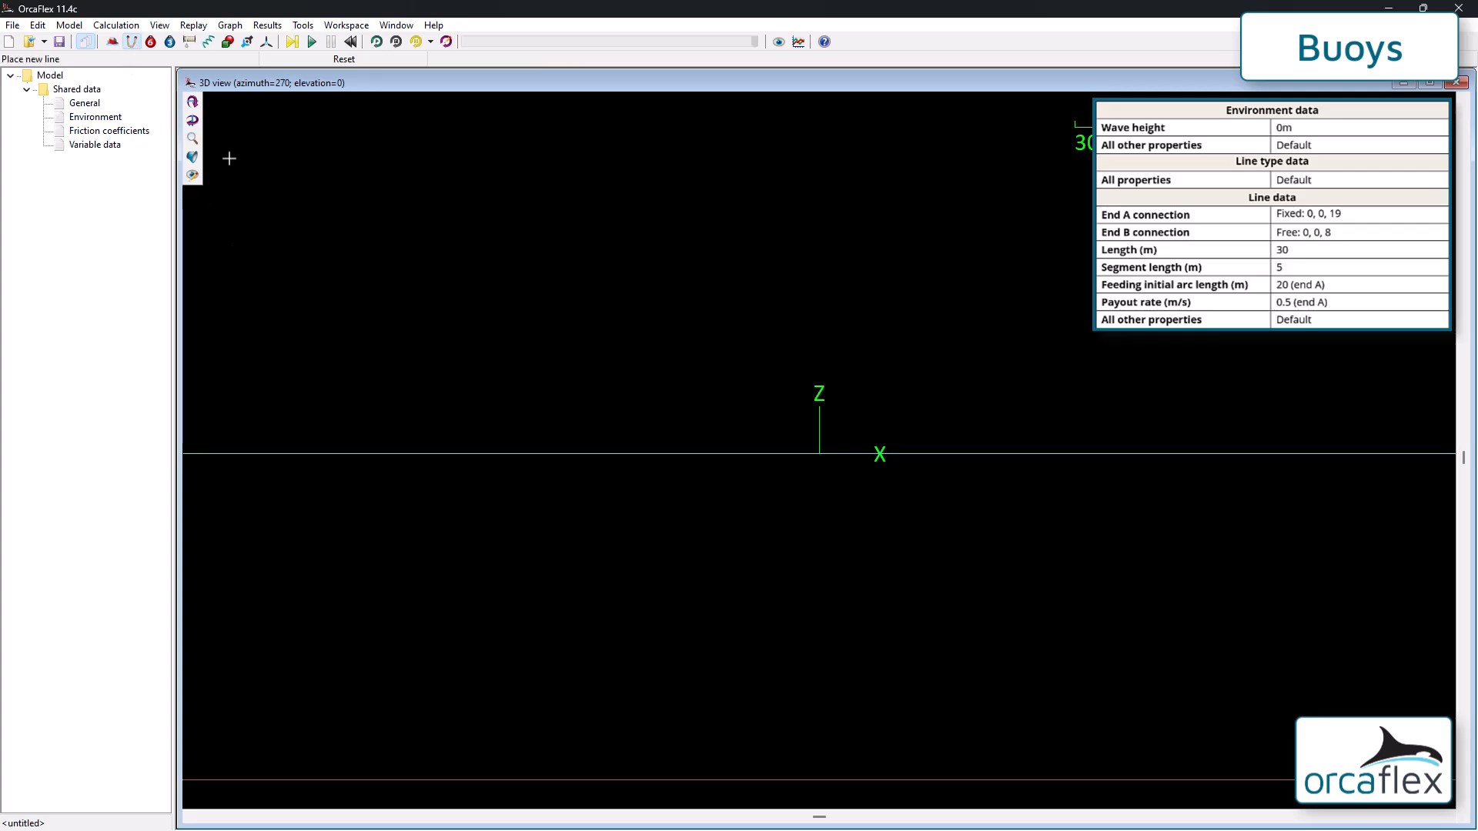
pyautogui.click(364, 292)
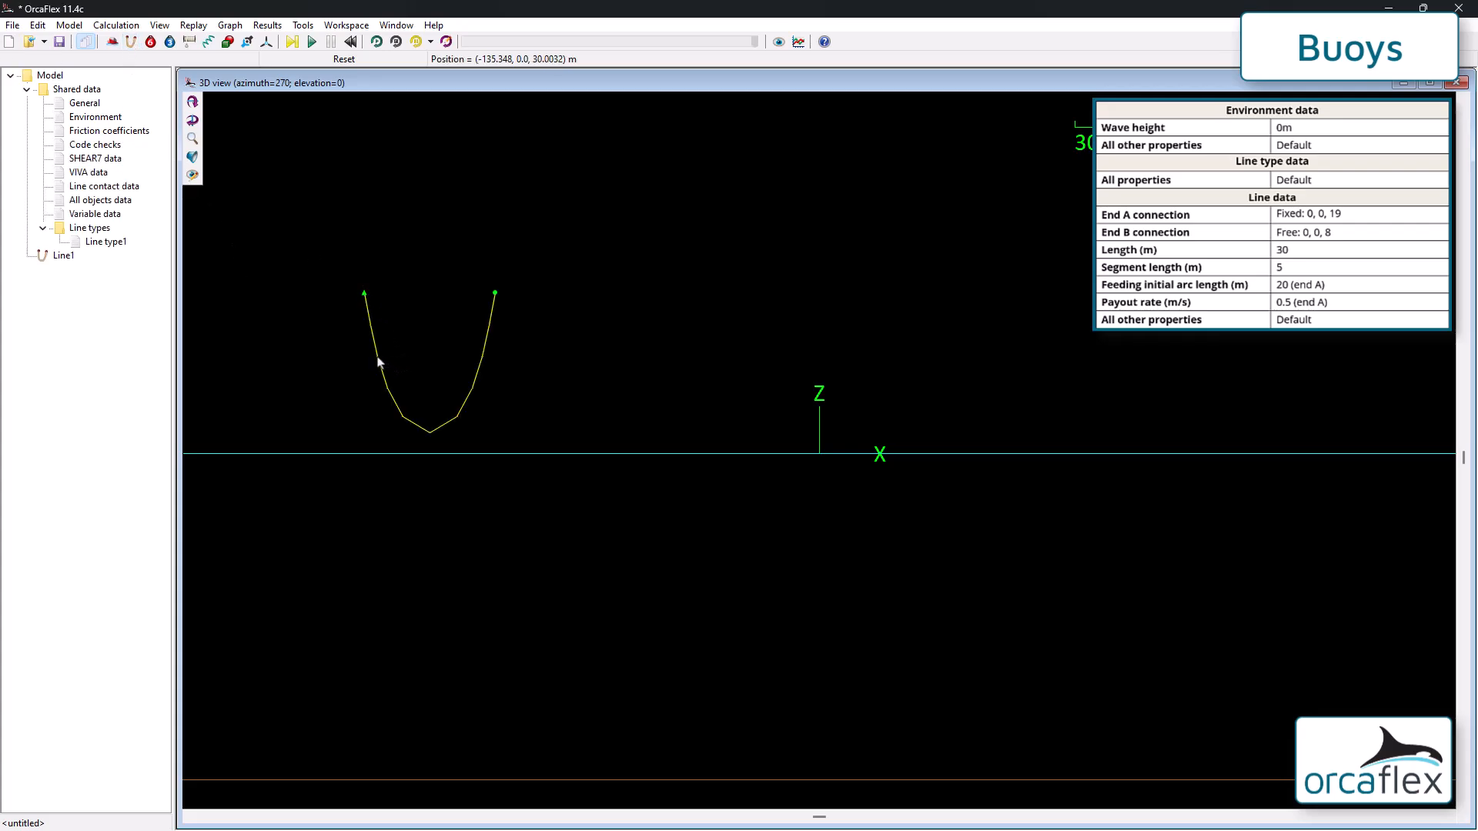
pyautogui.doubleClick(379, 362)
pyautogui.write('3D wire')
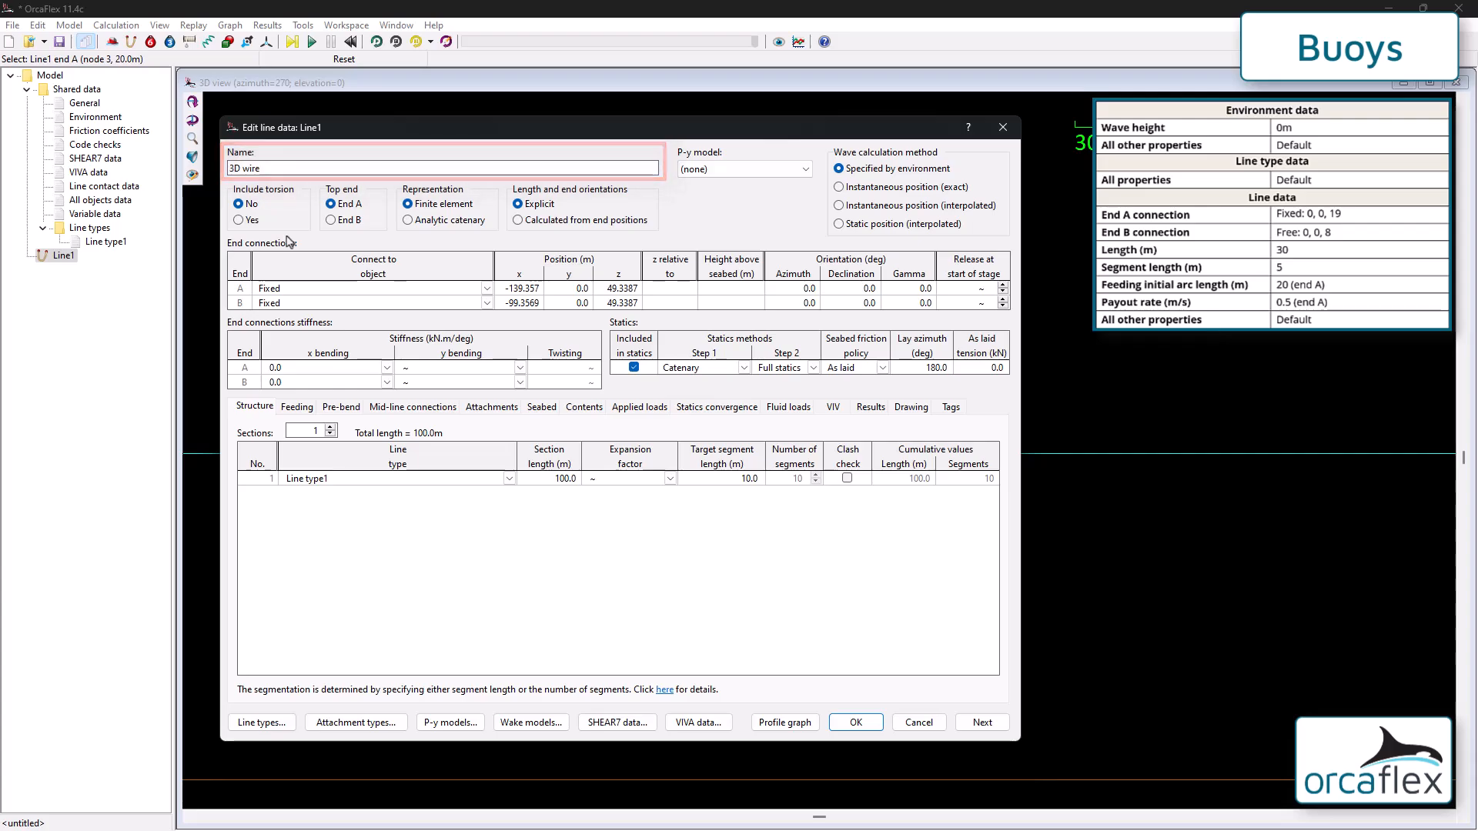
# Step: Position the fixed end A of the 3D wire at x 0 m and z 19 m
pyautogui.click(539, 289)
pyautogui.write('0')
pyautogui.click(622, 290)
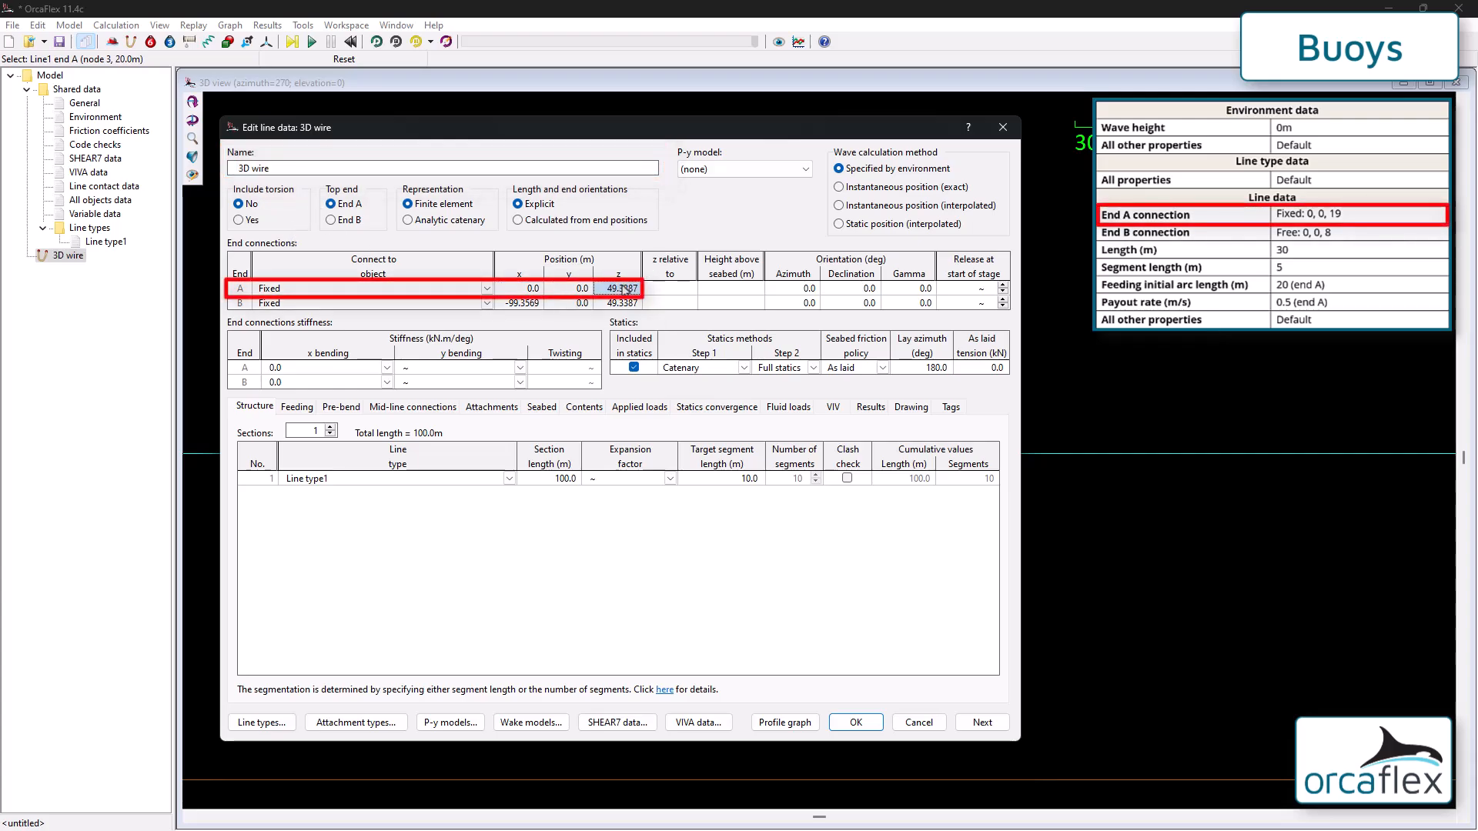
pyautogui.write('19')
pyautogui.press('Return')
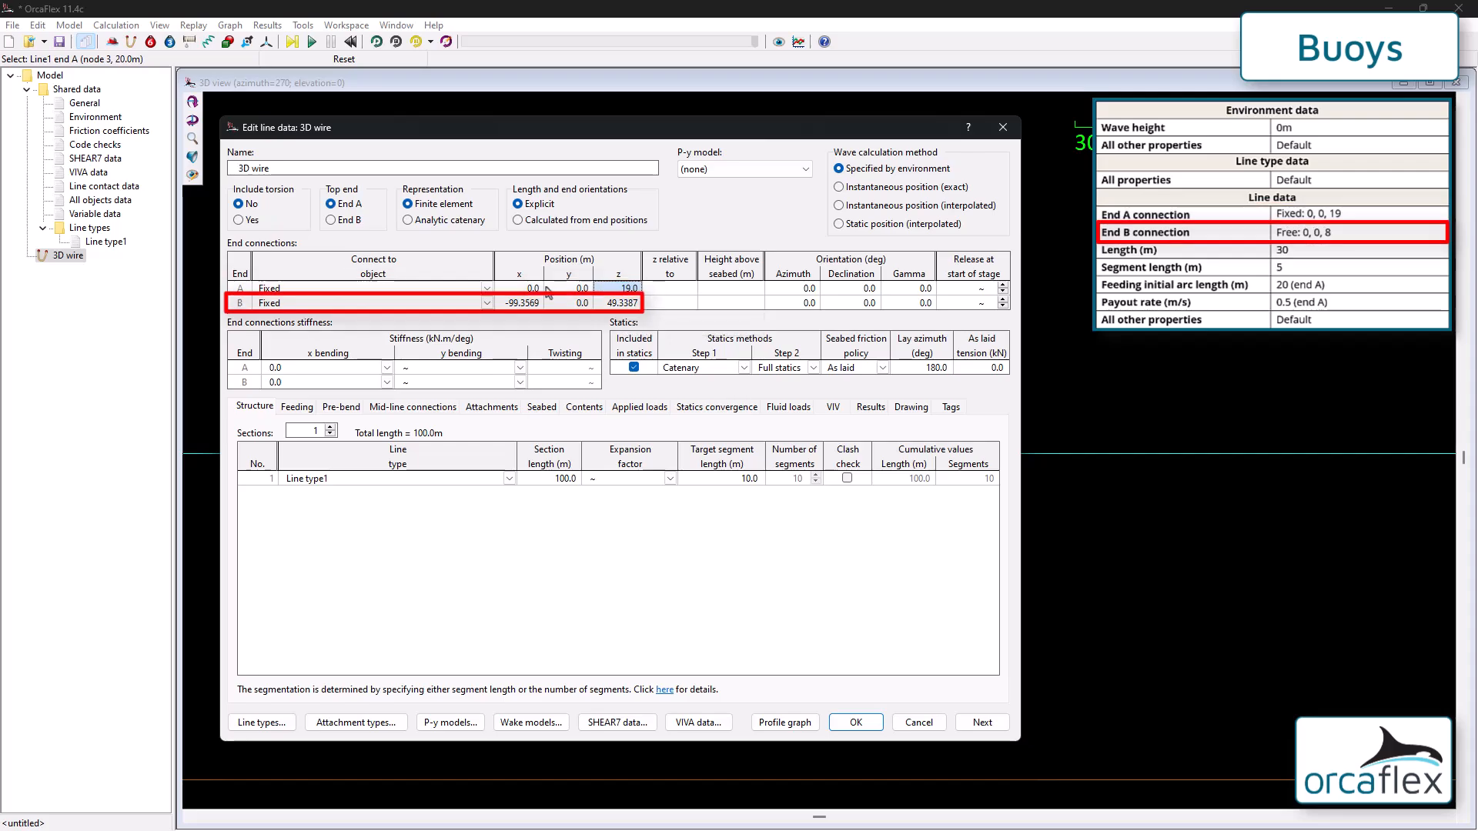
# Step: Change end B of the 3D wire to Free and position it at x 0 m and z 8 m
pyautogui.click(486, 304)
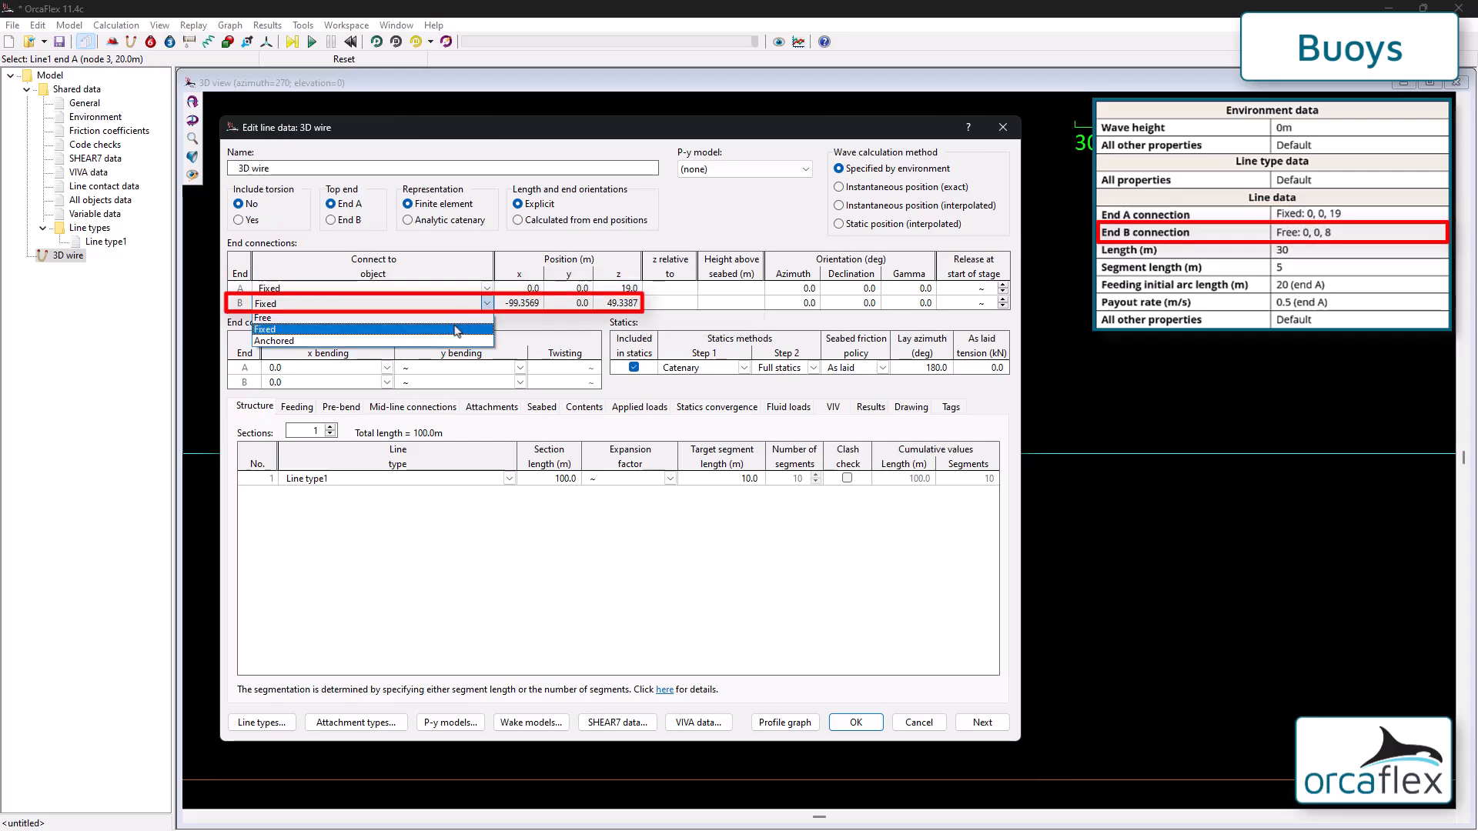
pyautogui.click(453, 318)
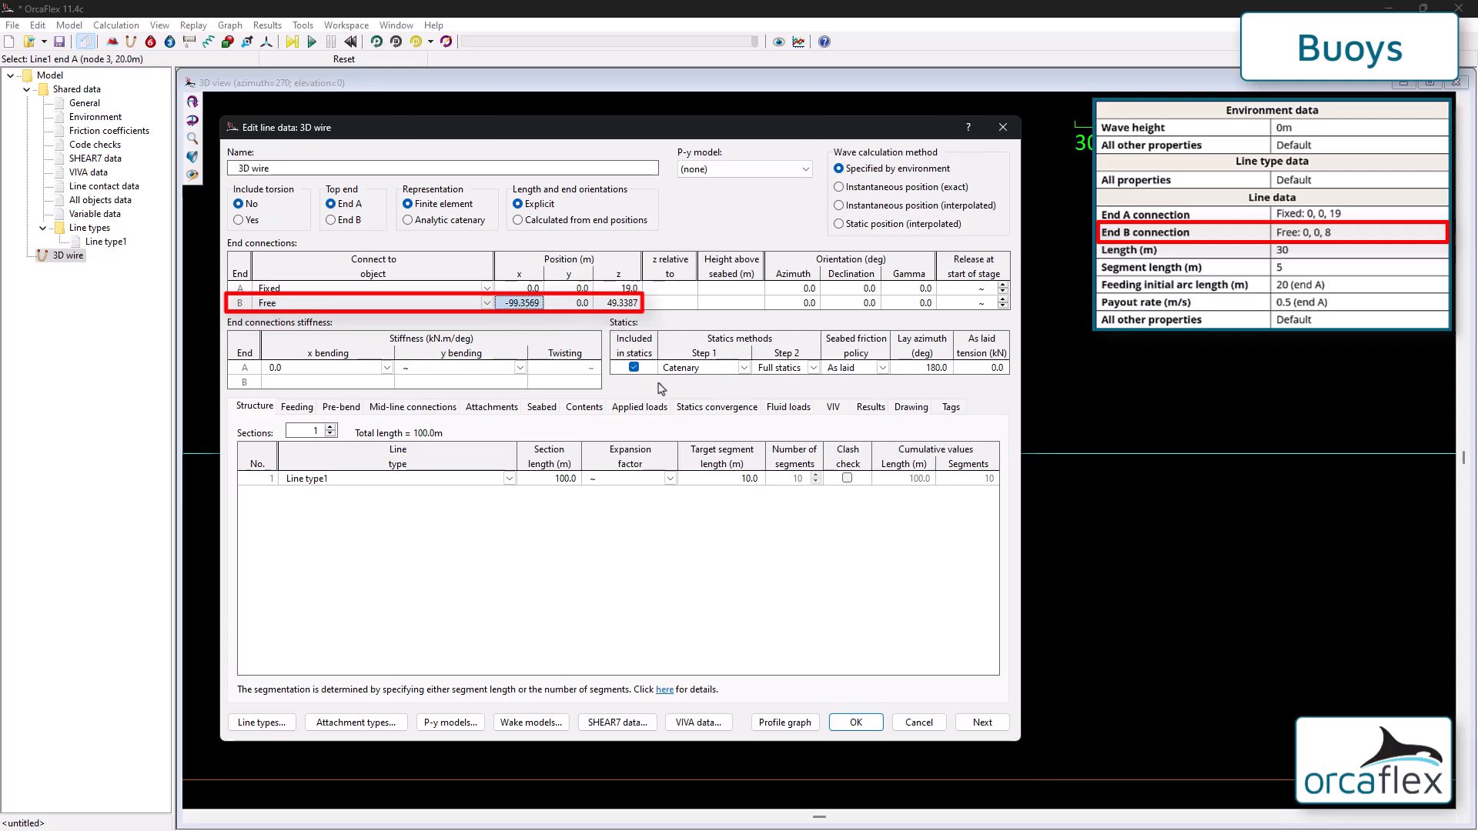
pyautogui.write('0')
pyautogui.press('Return')
pyautogui.click(626, 303)
pyautogui.write('8')
pyautogui.press('Return')
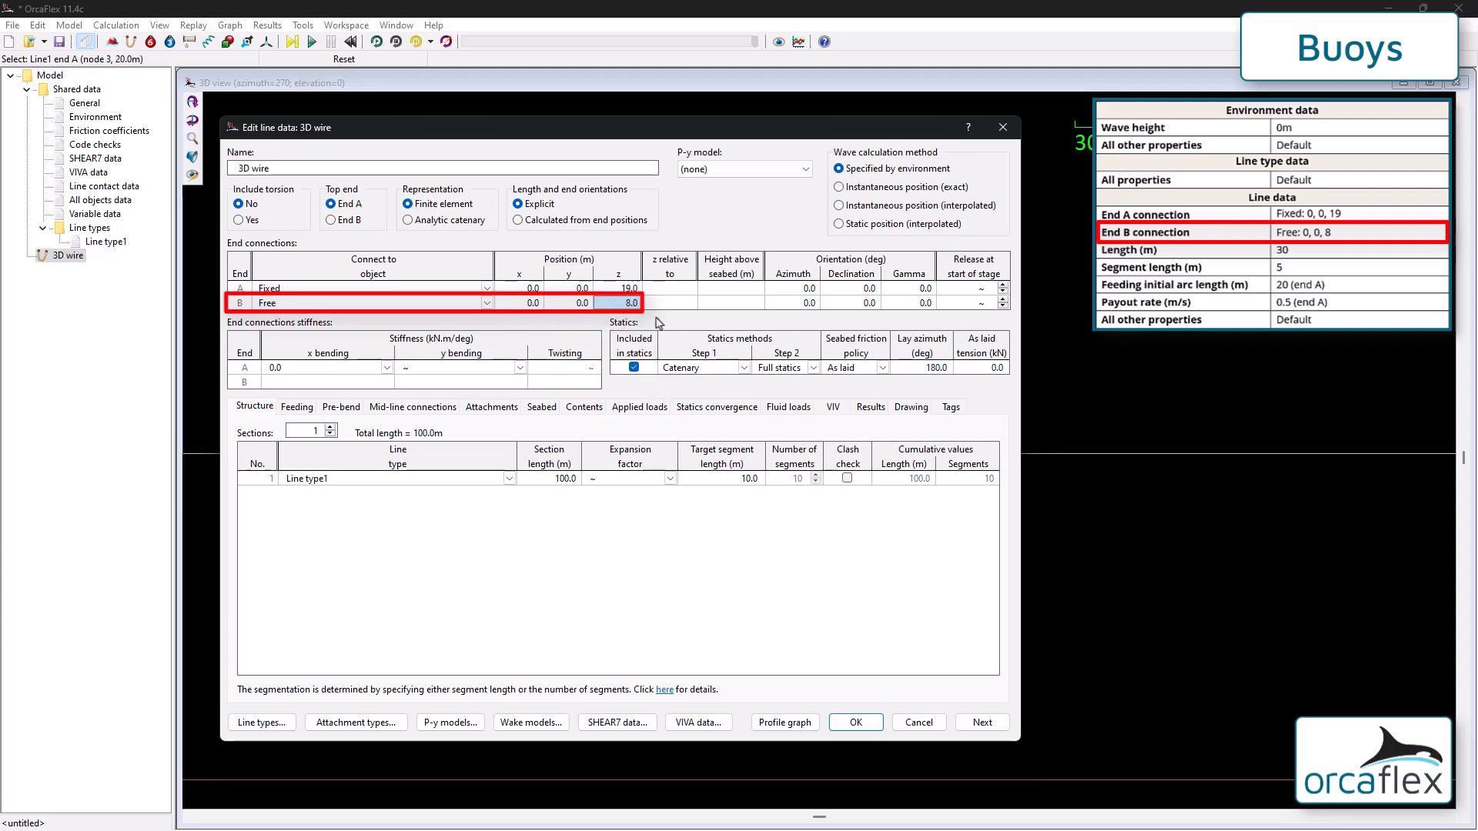
# Step: Set the 3D wire's section length to 30 m and its target segment length to 5 m
pyautogui.click(576, 481)
pyautogui.write('30')
pyautogui.press('Return')
pyautogui.click(739, 482)
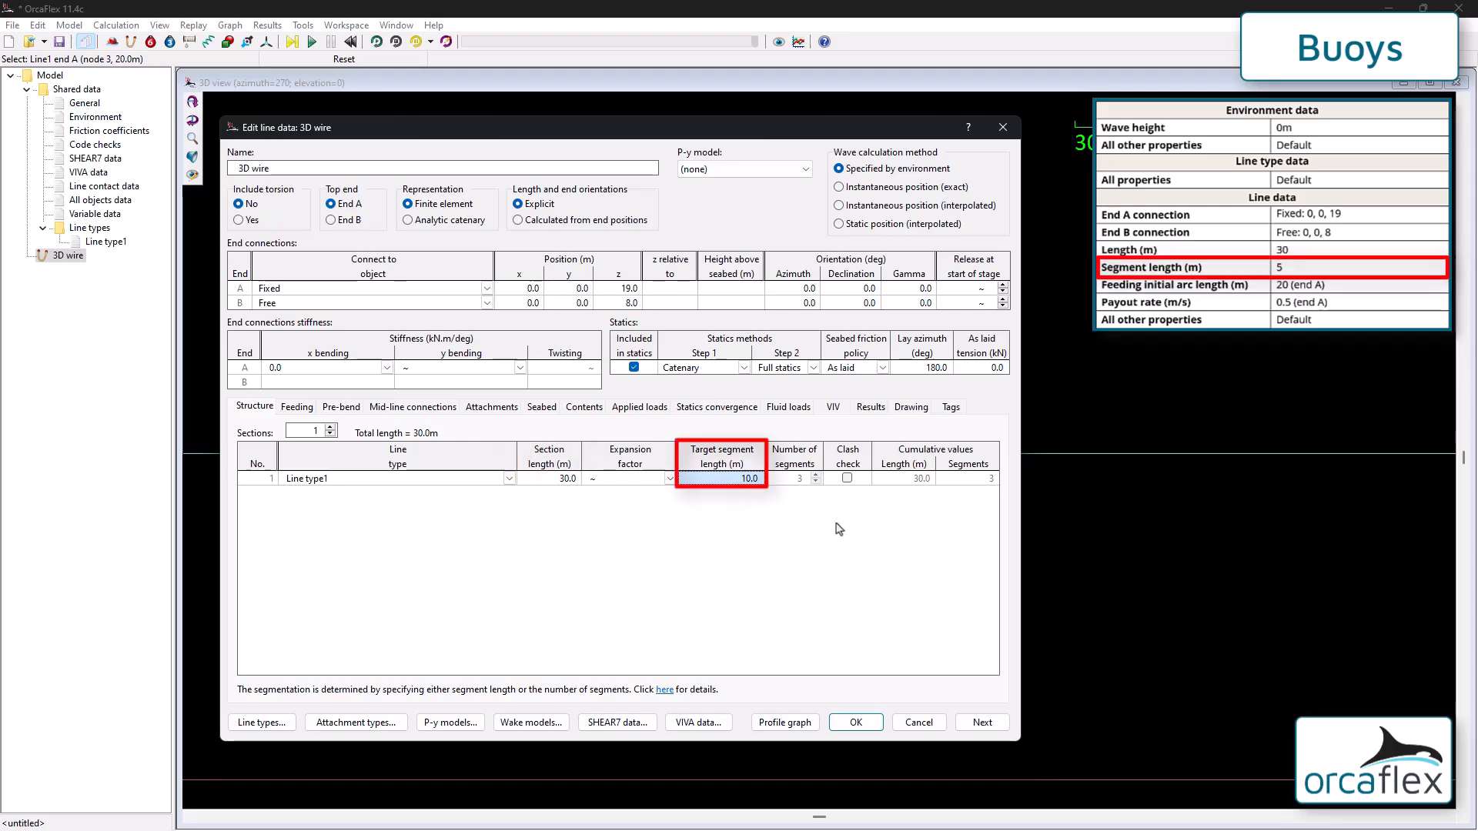
pyautogui.write('5')
pyautogui.press('Return')
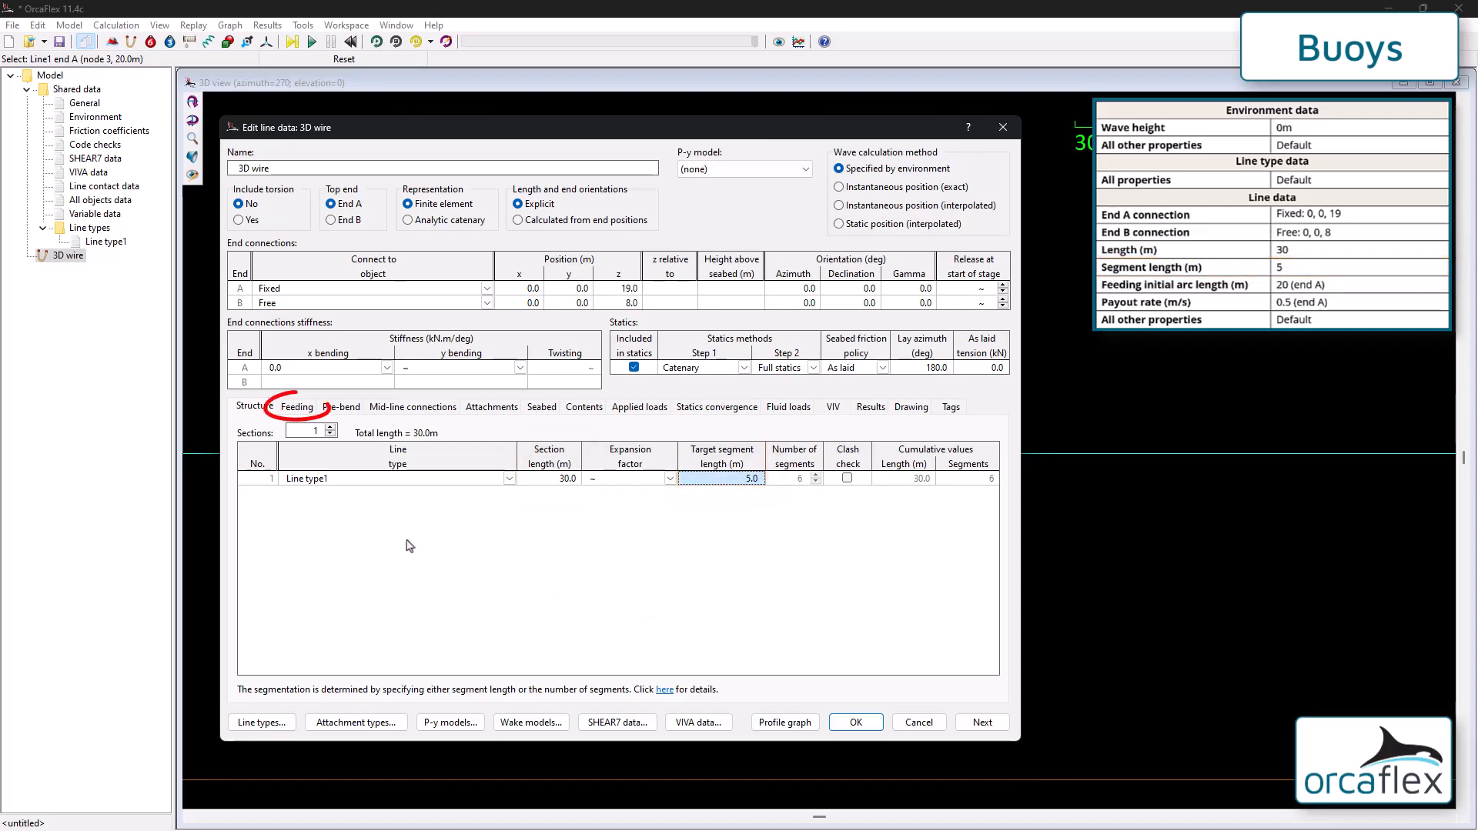
# Step: Give end A of the 3D wire a feeding initial arc length of 20 m and a payout rate of 0.5 m/s, and accept the line data
pyautogui.click(297, 407)
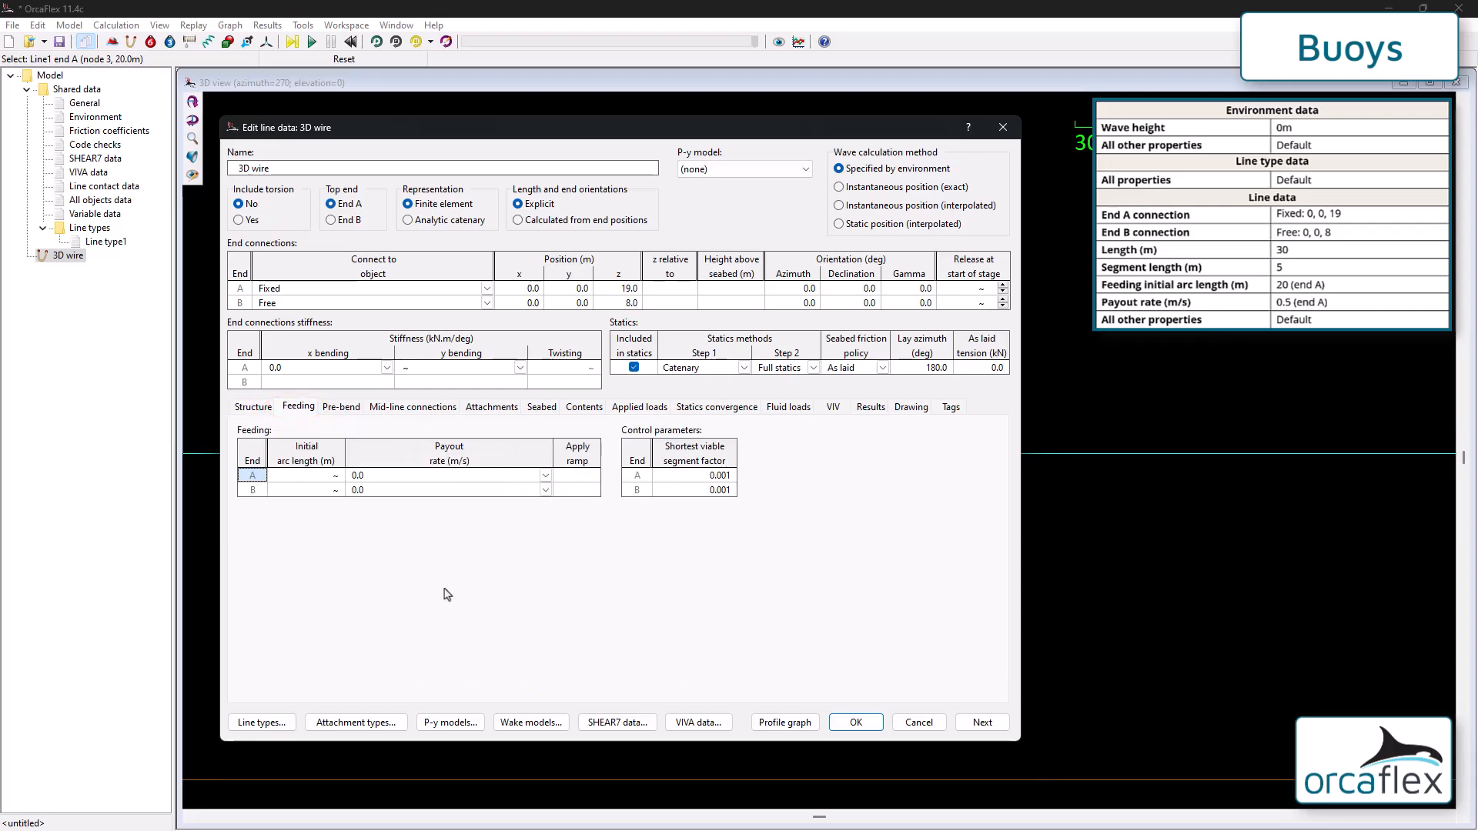
pyautogui.click(323, 477)
pyautogui.write('20')
pyautogui.press('Return')
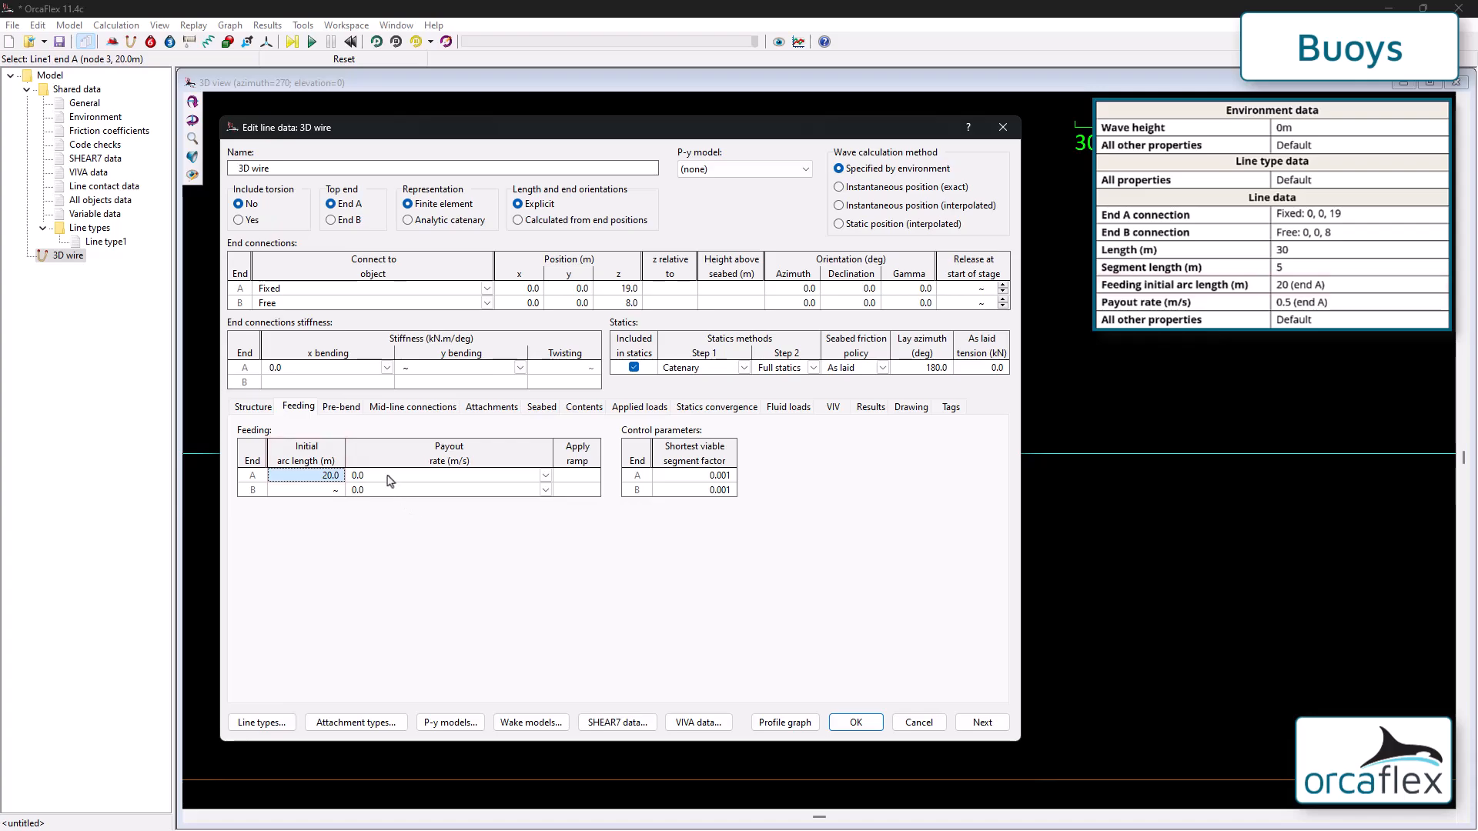
pyautogui.click(391, 477)
pyautogui.write('0.')
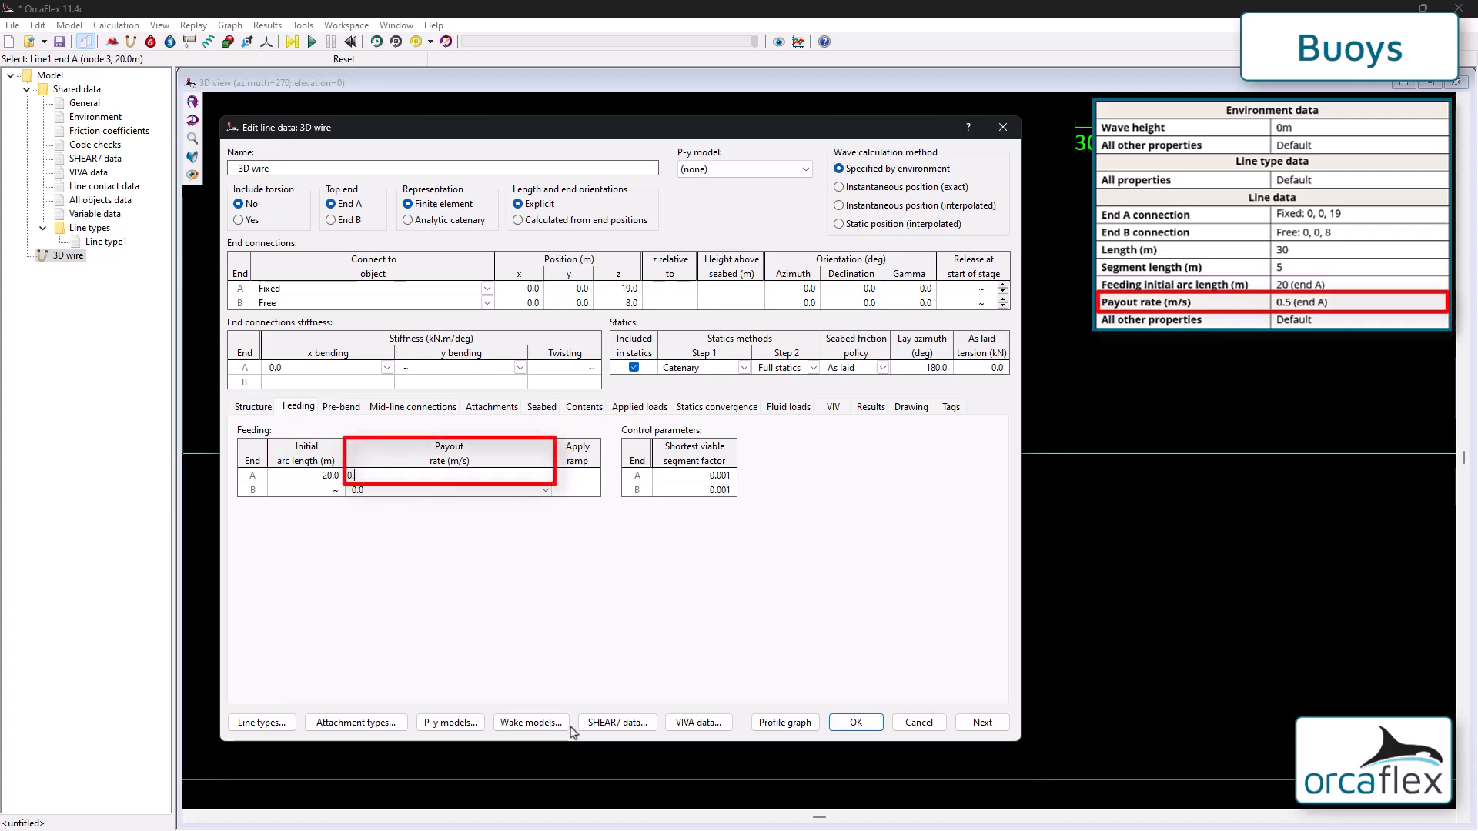
pyautogui.write('5')
pyautogui.press('Return')
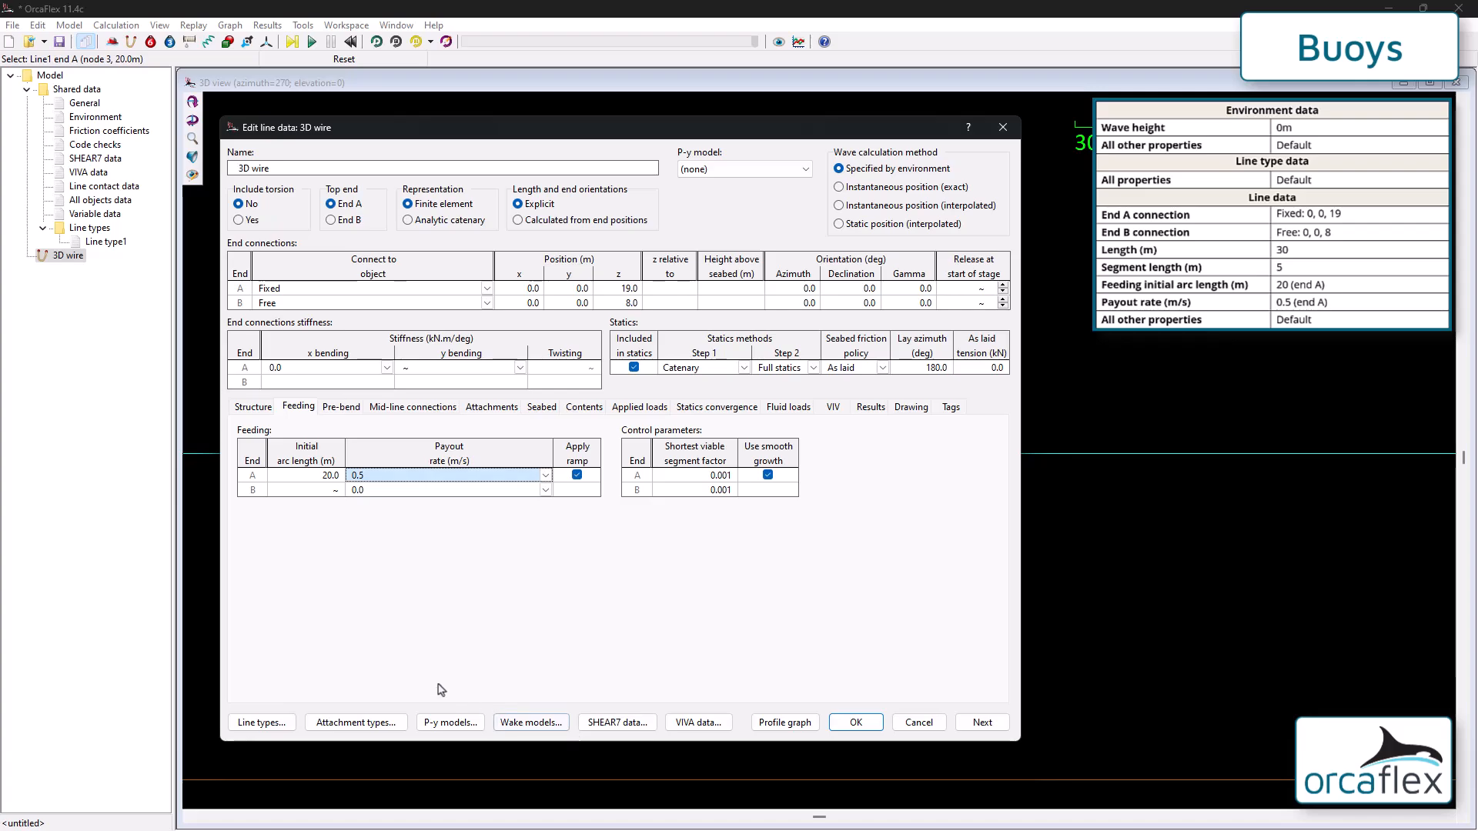
pyautogui.click(254, 408)
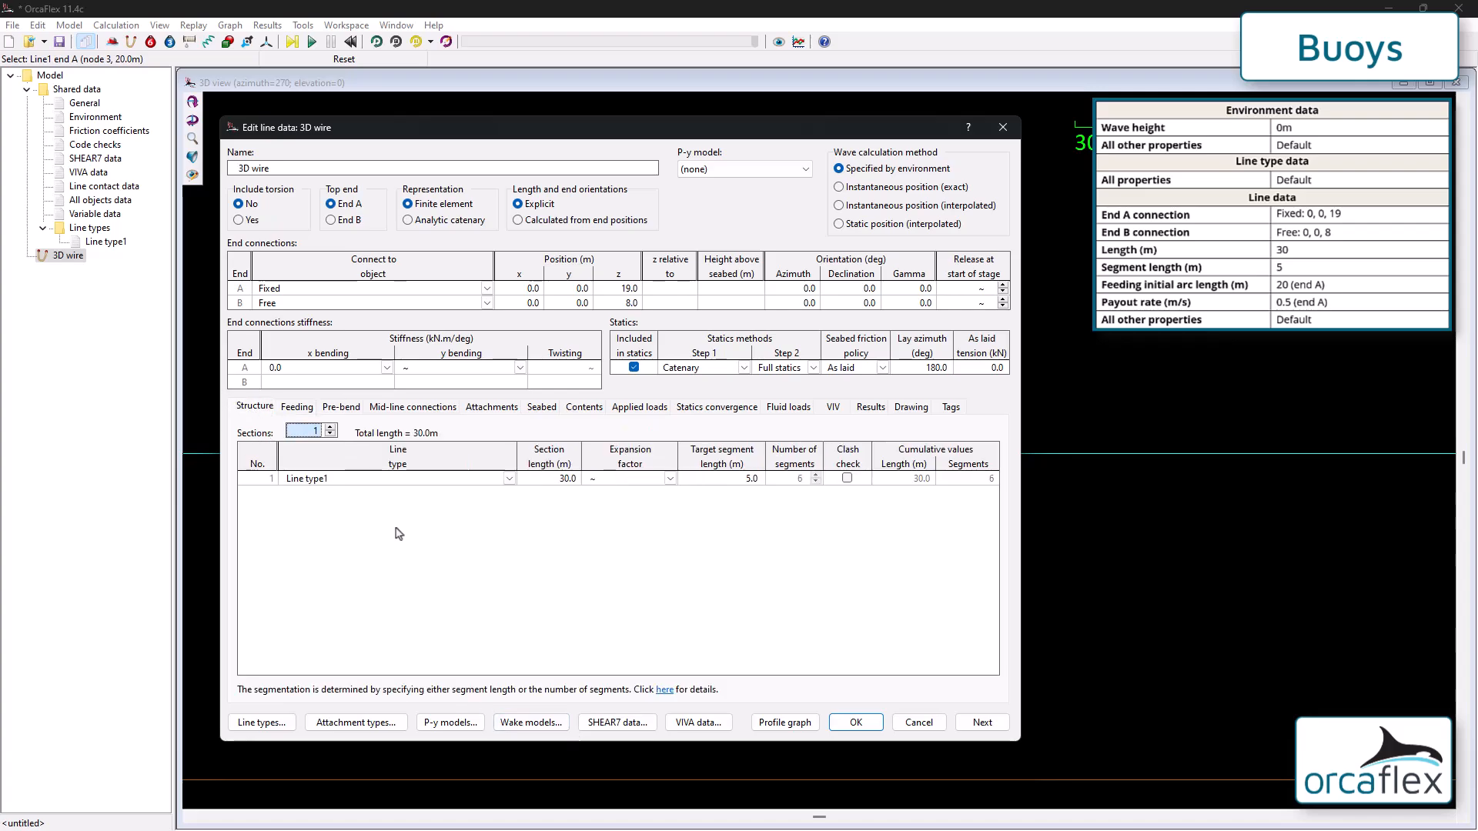
pyautogui.click(861, 717)
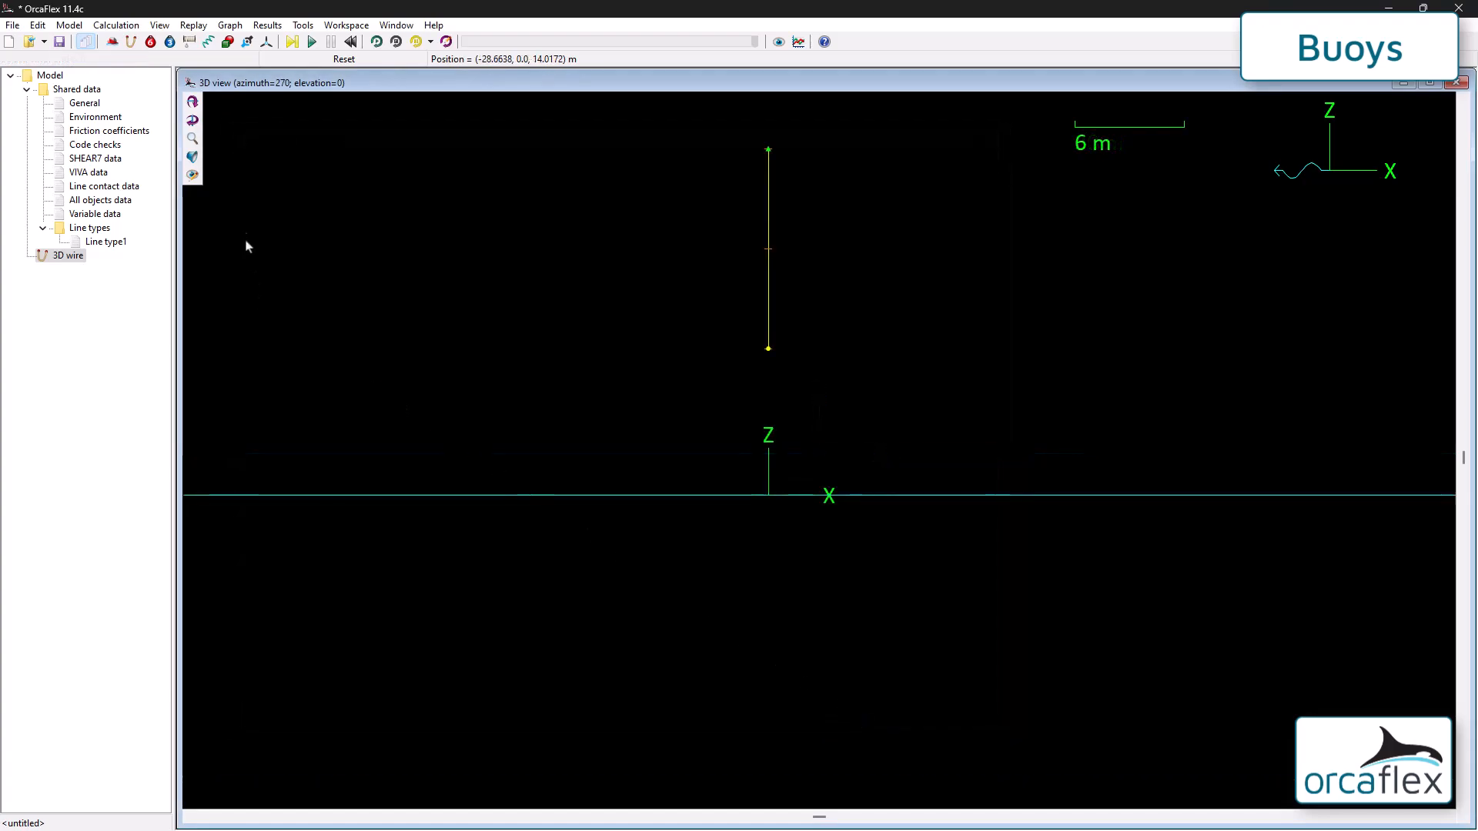
# Step: Place a new 3D buoy beside the wire and rename it 3D buoy in its data
pyautogui.click(170, 41)
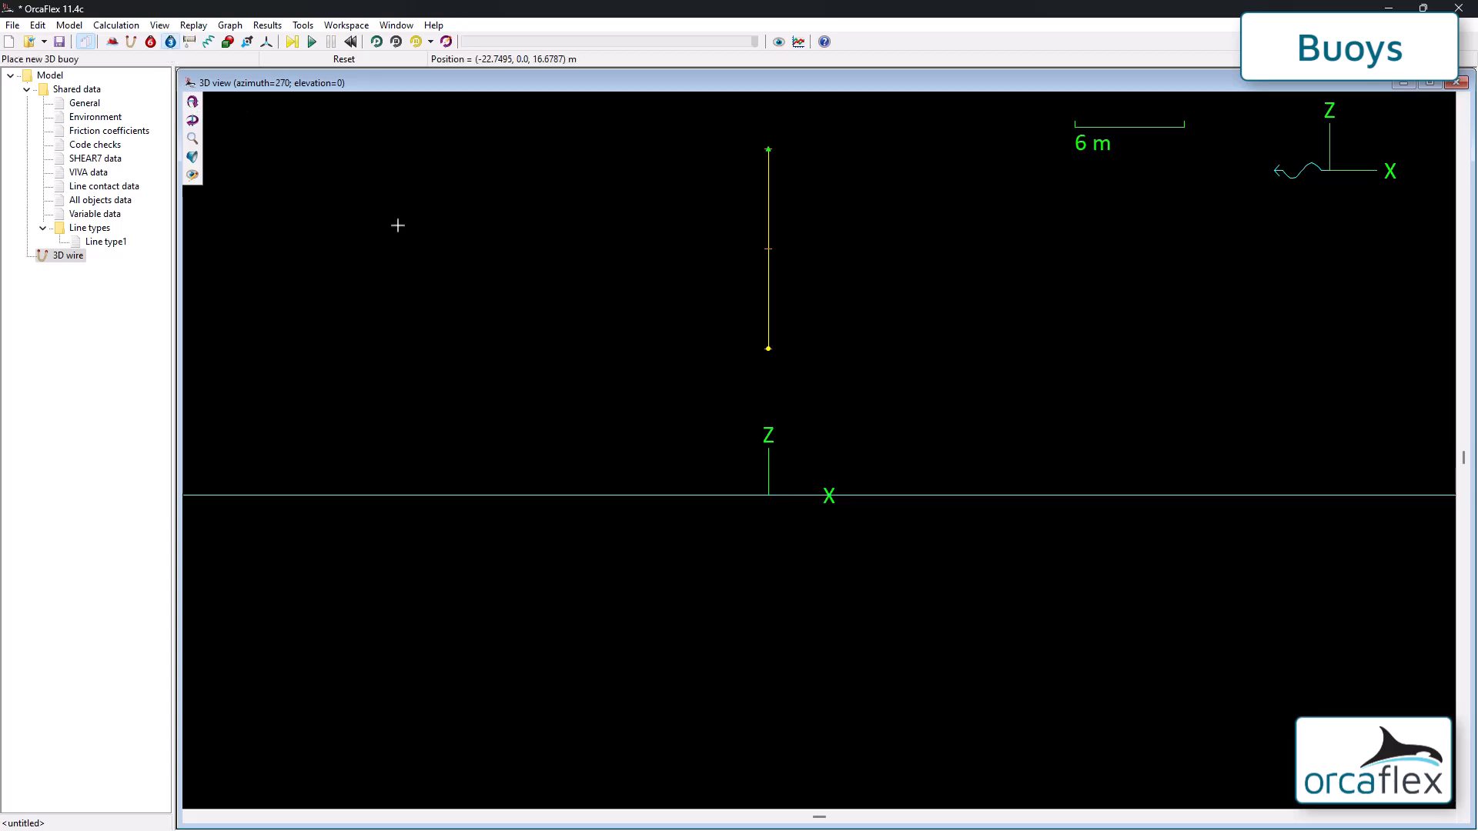
pyautogui.click(541, 319)
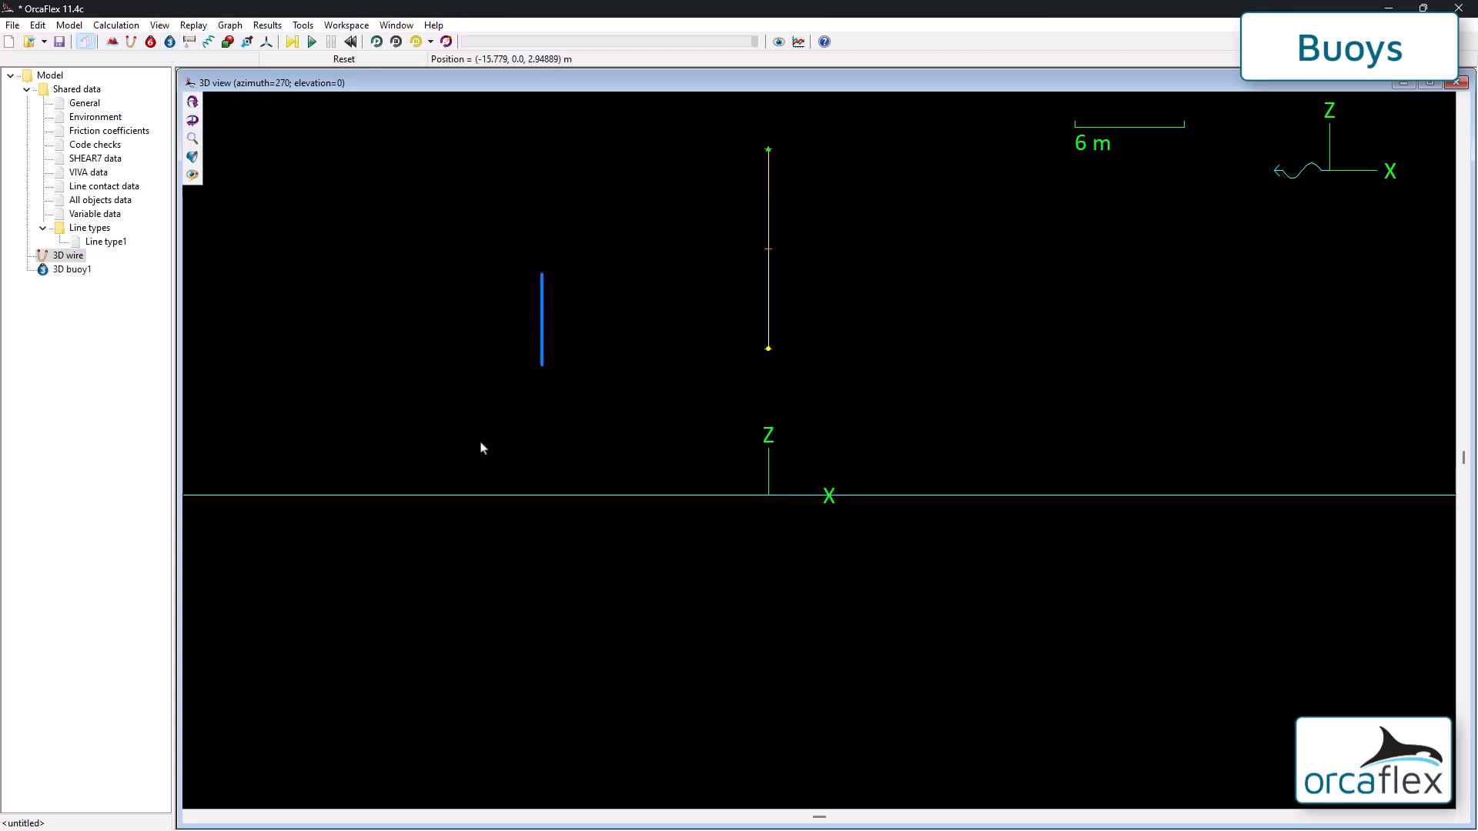
pyautogui.doubleClick(542, 338)
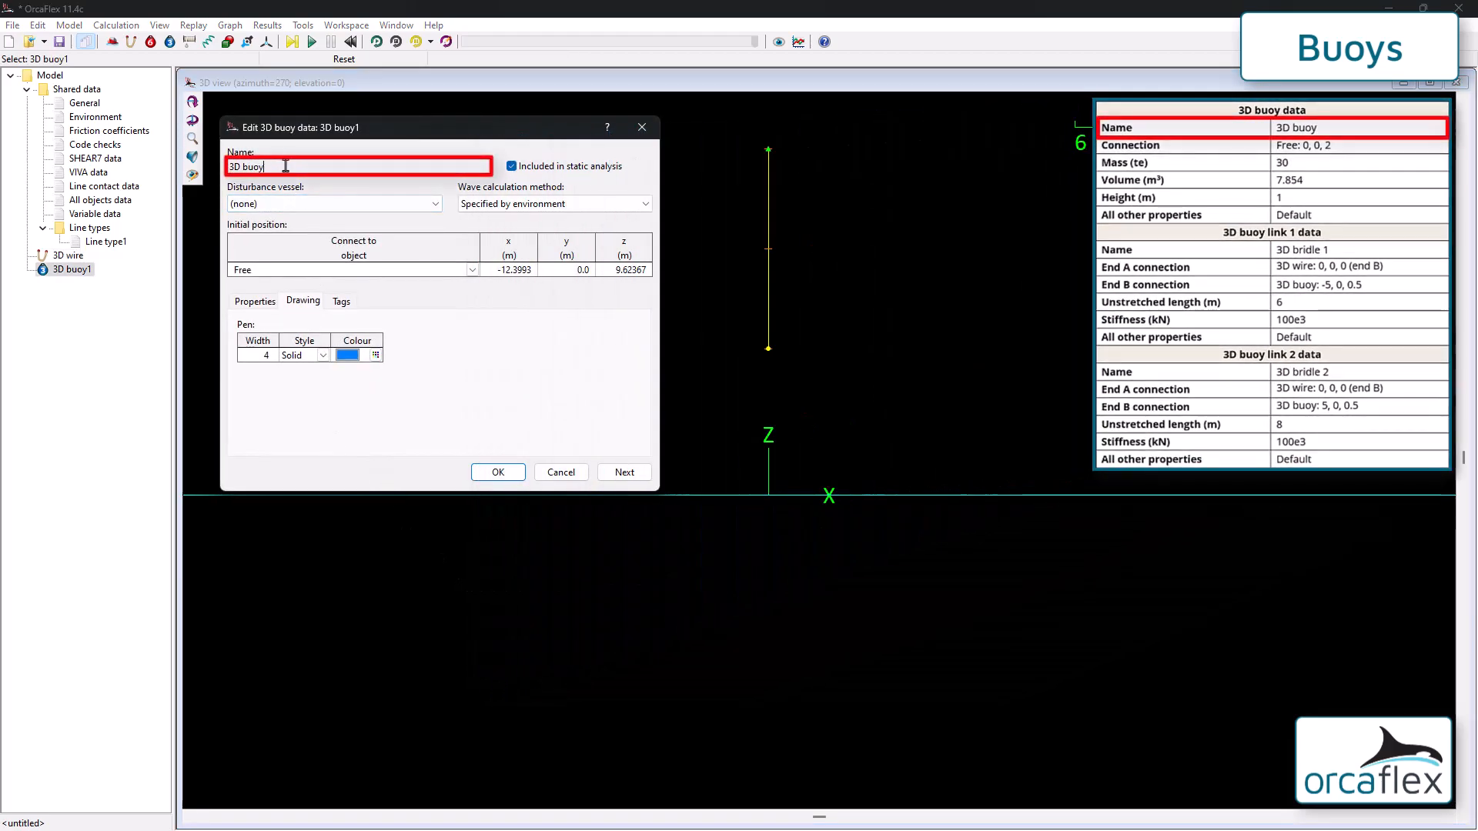
pyautogui.press('Return')
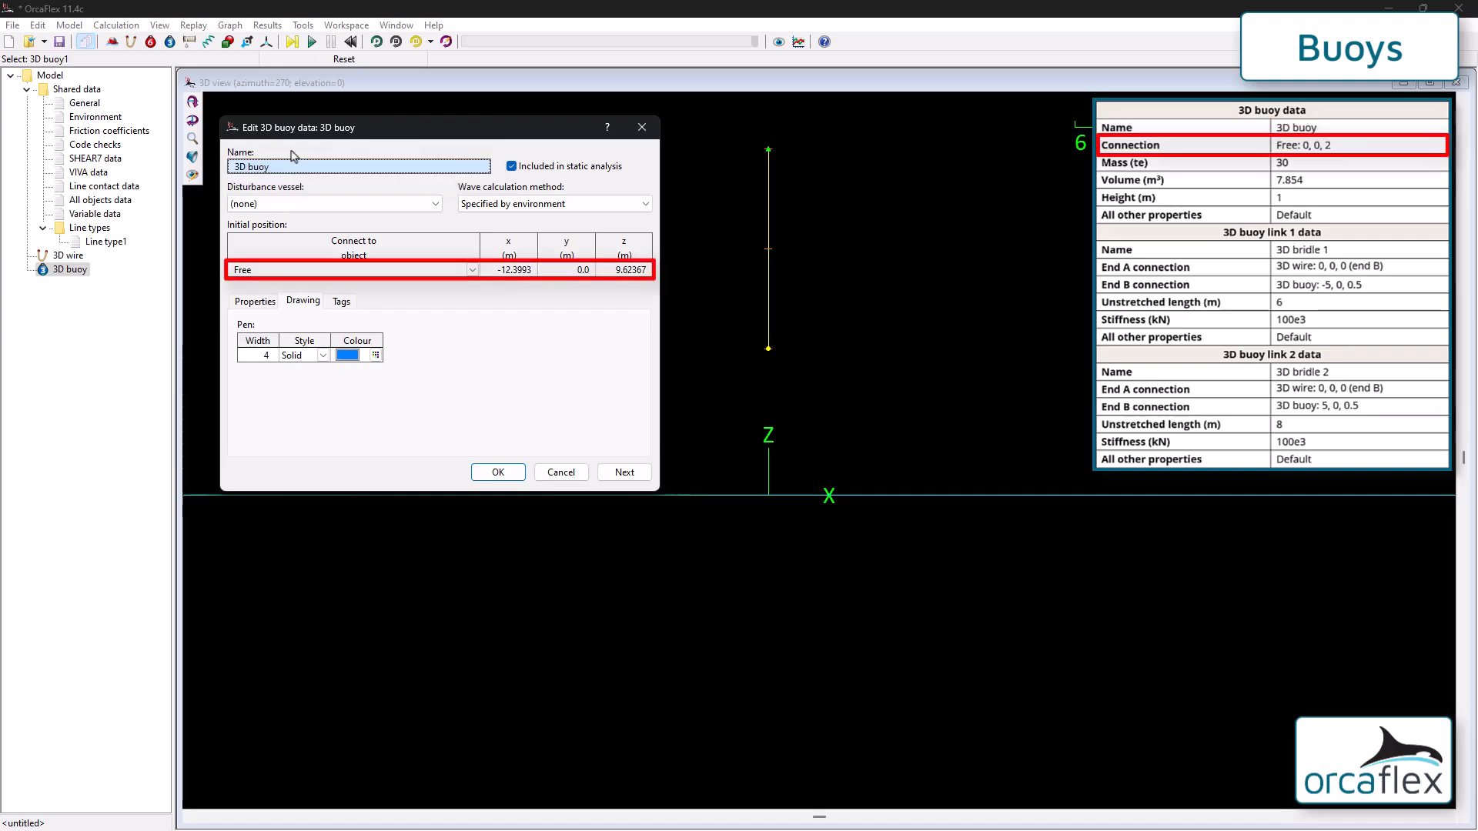
# Step: Set the 3D buoy's initial position to x 0 m and z 2 m
pyautogui.click(514, 270)
pyautogui.write('0')
pyautogui.press('Return')
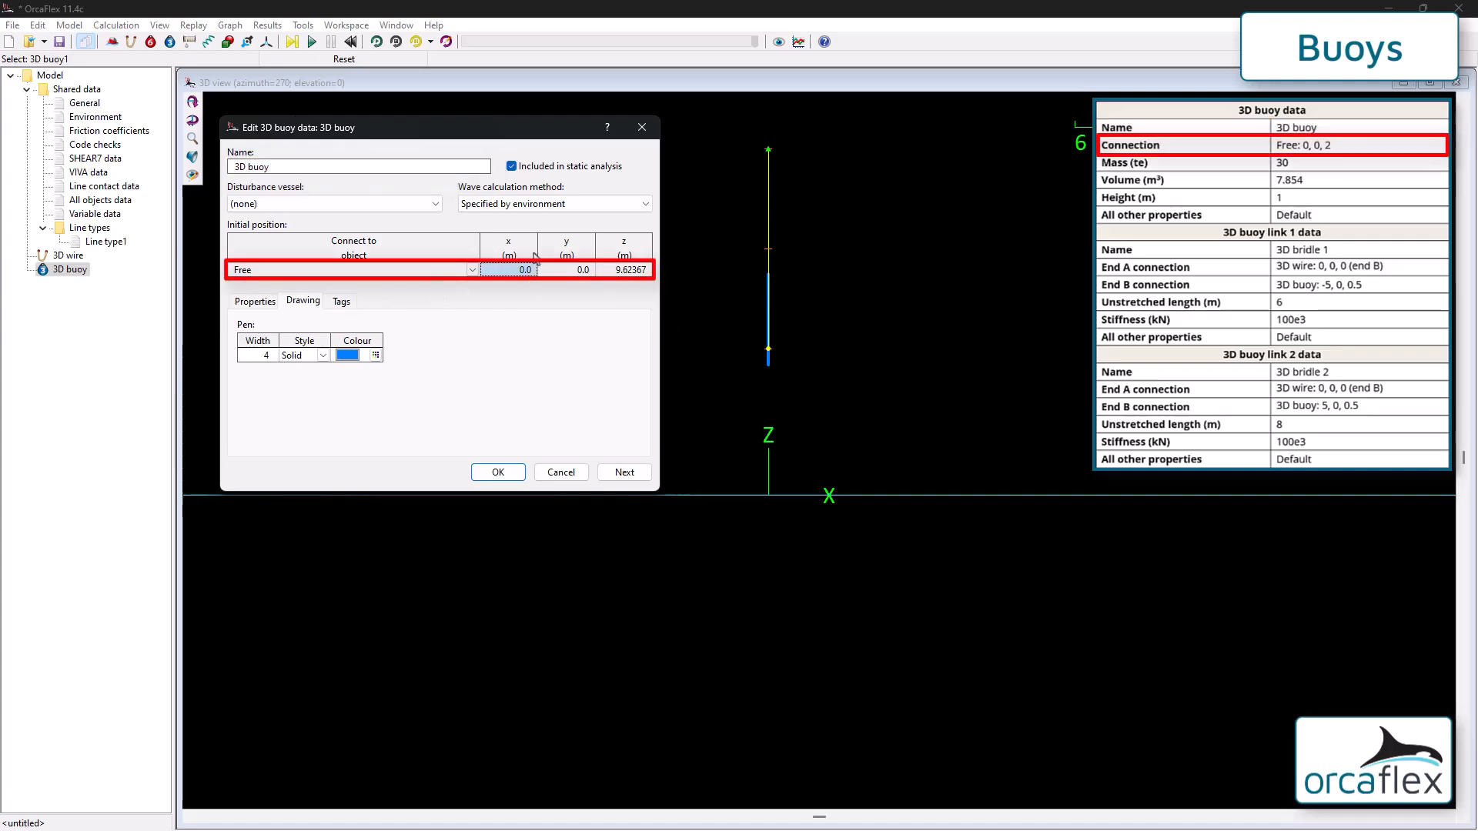
pyautogui.click(616, 270)
pyautogui.write('2')
pyautogui.press('Return')
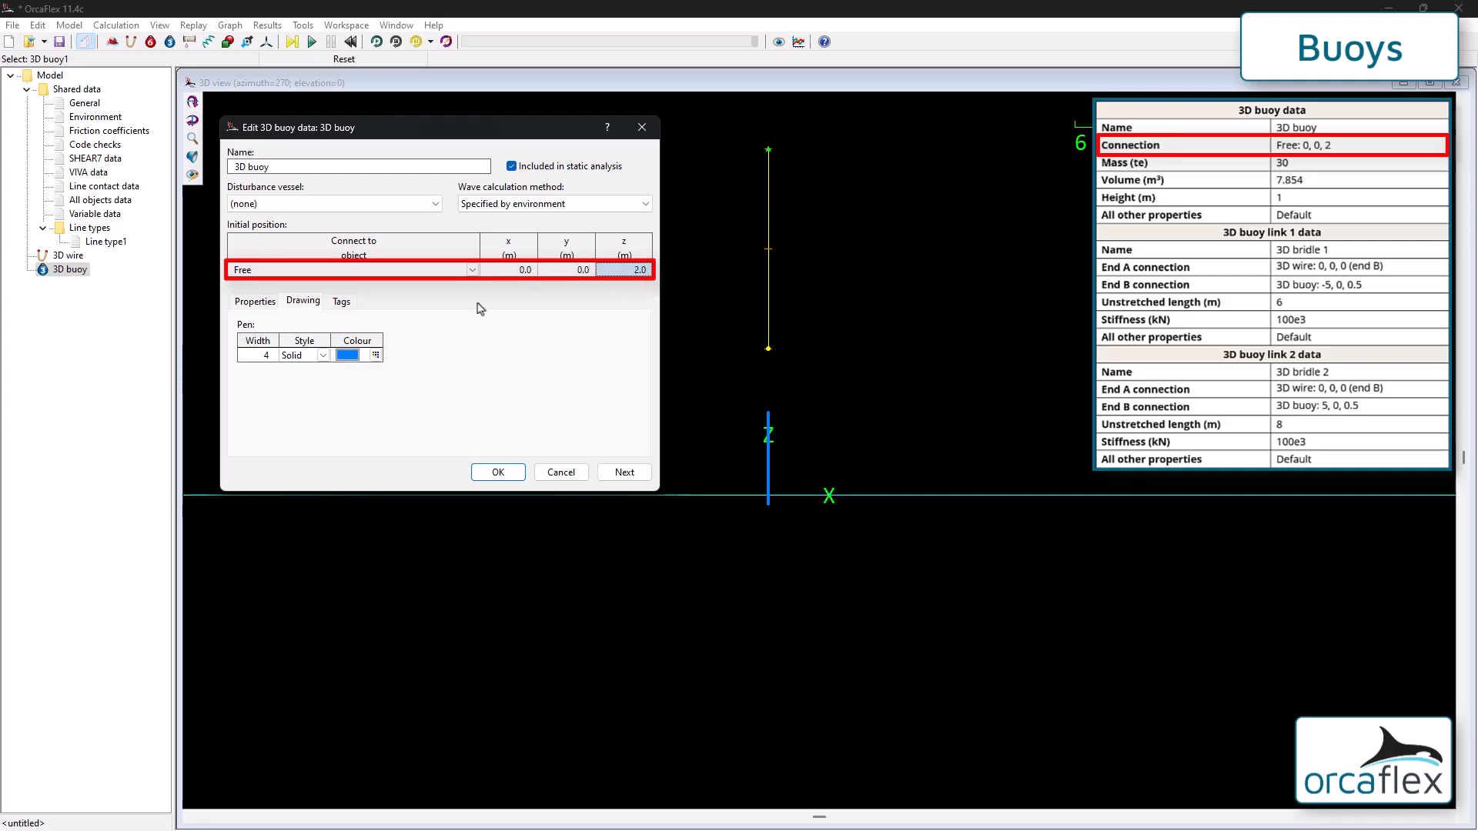
# Step: Set the 3D buoy's mass to 30 te, volume to 7.854 m^3 and height to 1 m, and accept the data
pyautogui.click(265, 305)
pyautogui.click(273, 372)
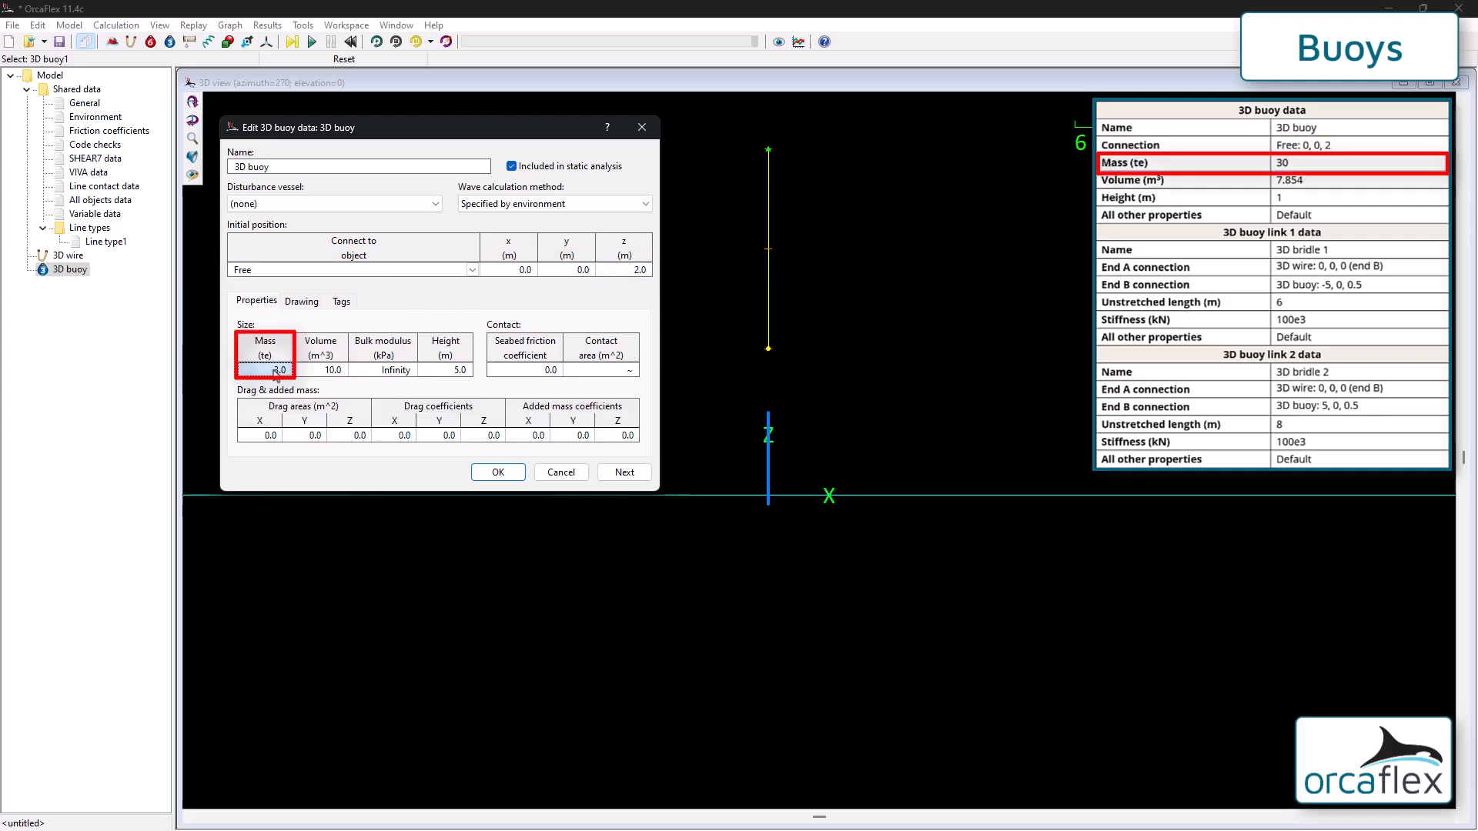
pyautogui.write('30')
pyautogui.press('Return')
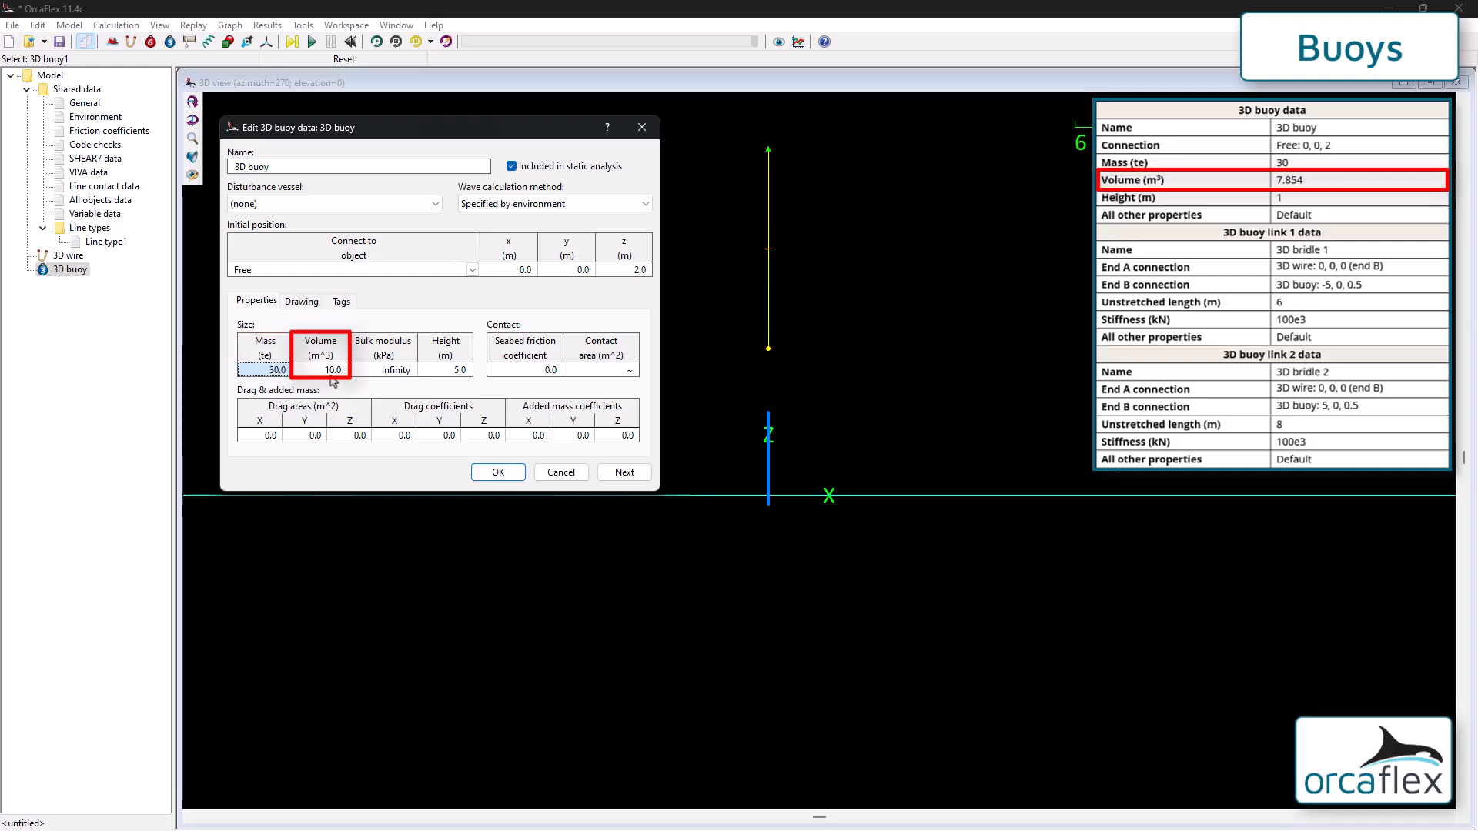
pyautogui.press('Tab')
pyautogui.write('7.854')
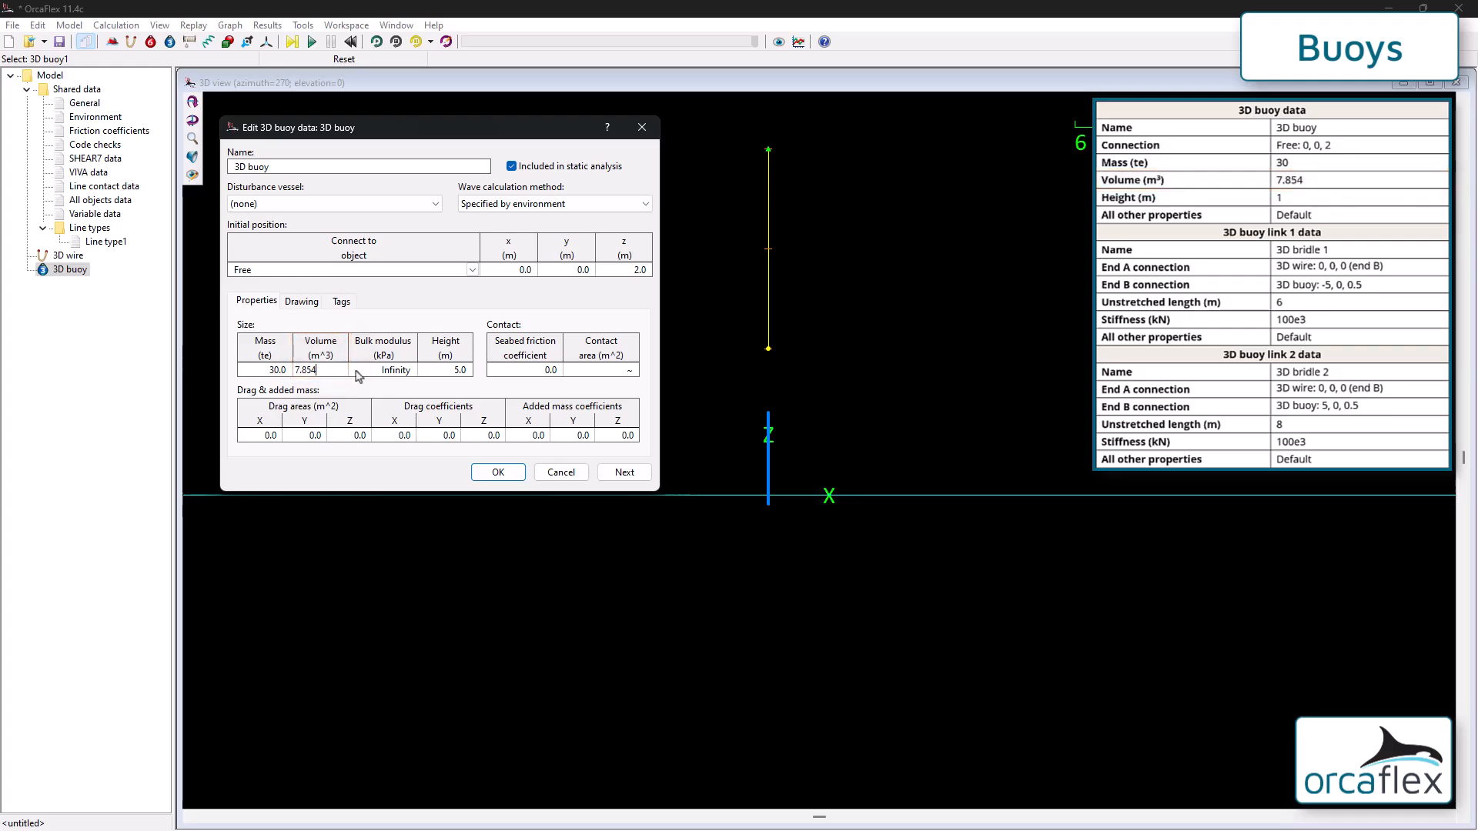
pyautogui.click(444, 371)
pyautogui.write('1')
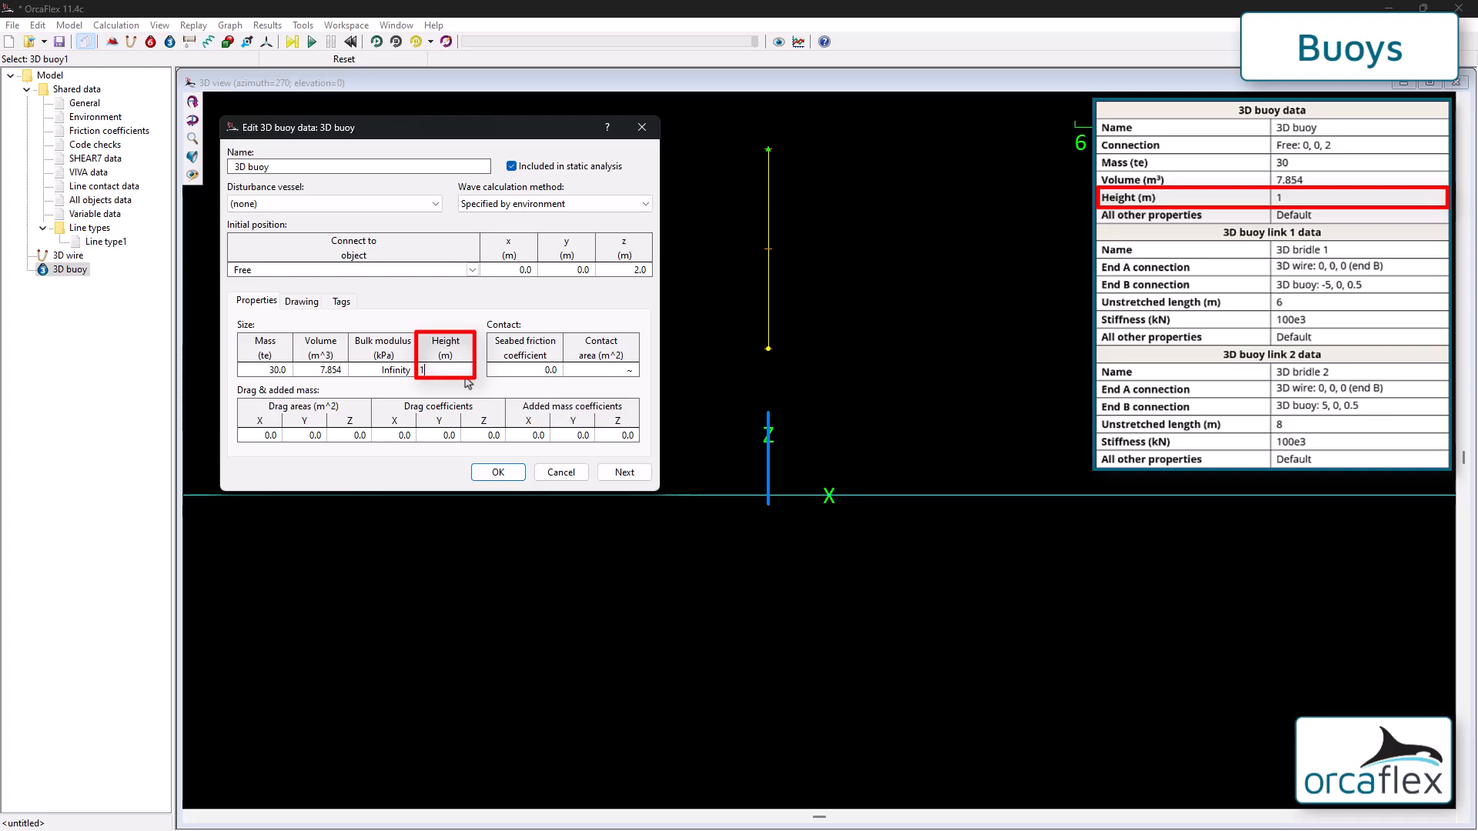
pyautogui.press('Return')
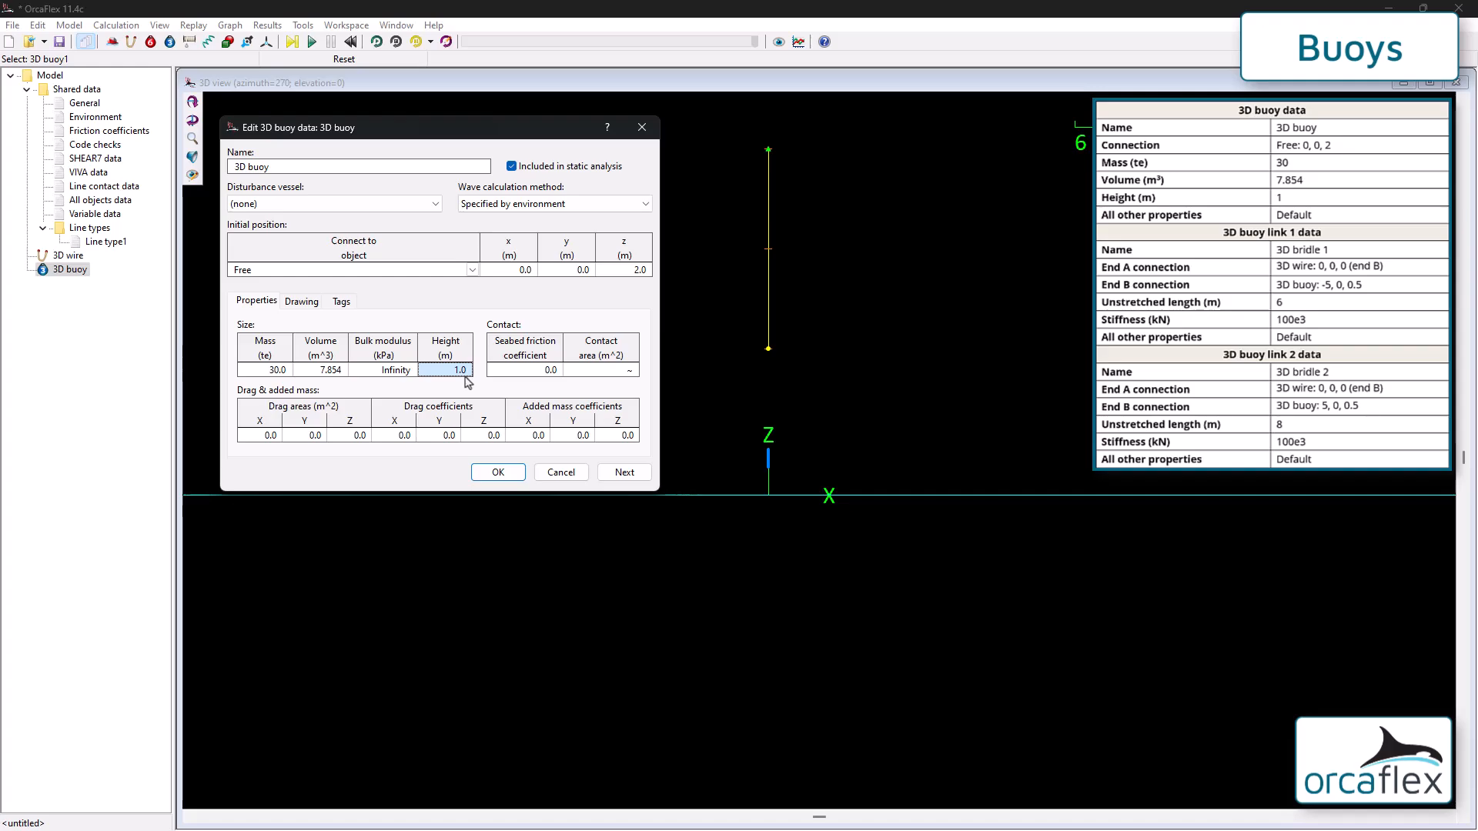
pyautogui.click(489, 473)
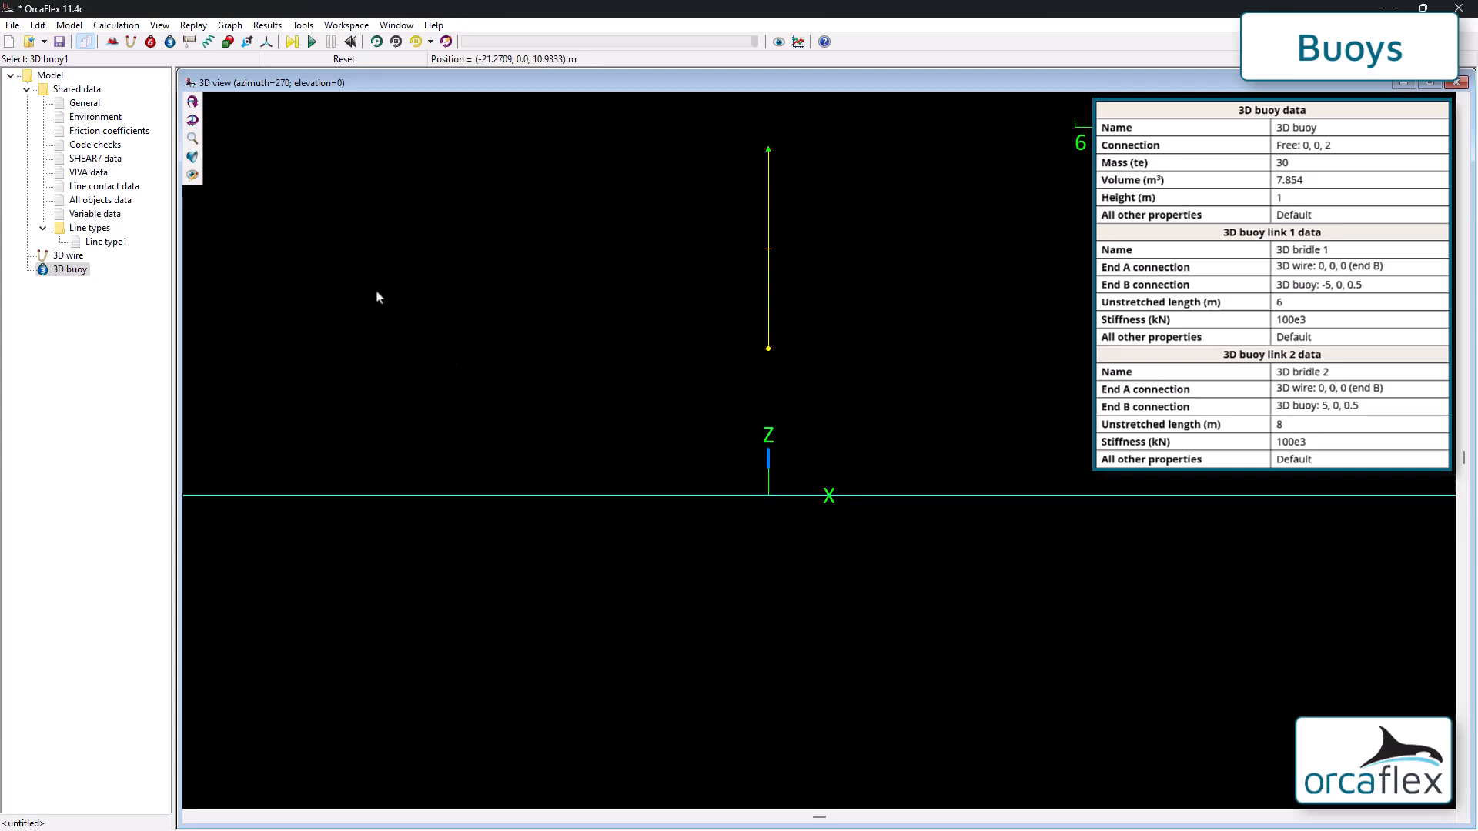
# Step: Place a new link beside the wire and rename it 3D bridle1 in its data
pyautogui.click(209, 42)
pyautogui.click(548, 367)
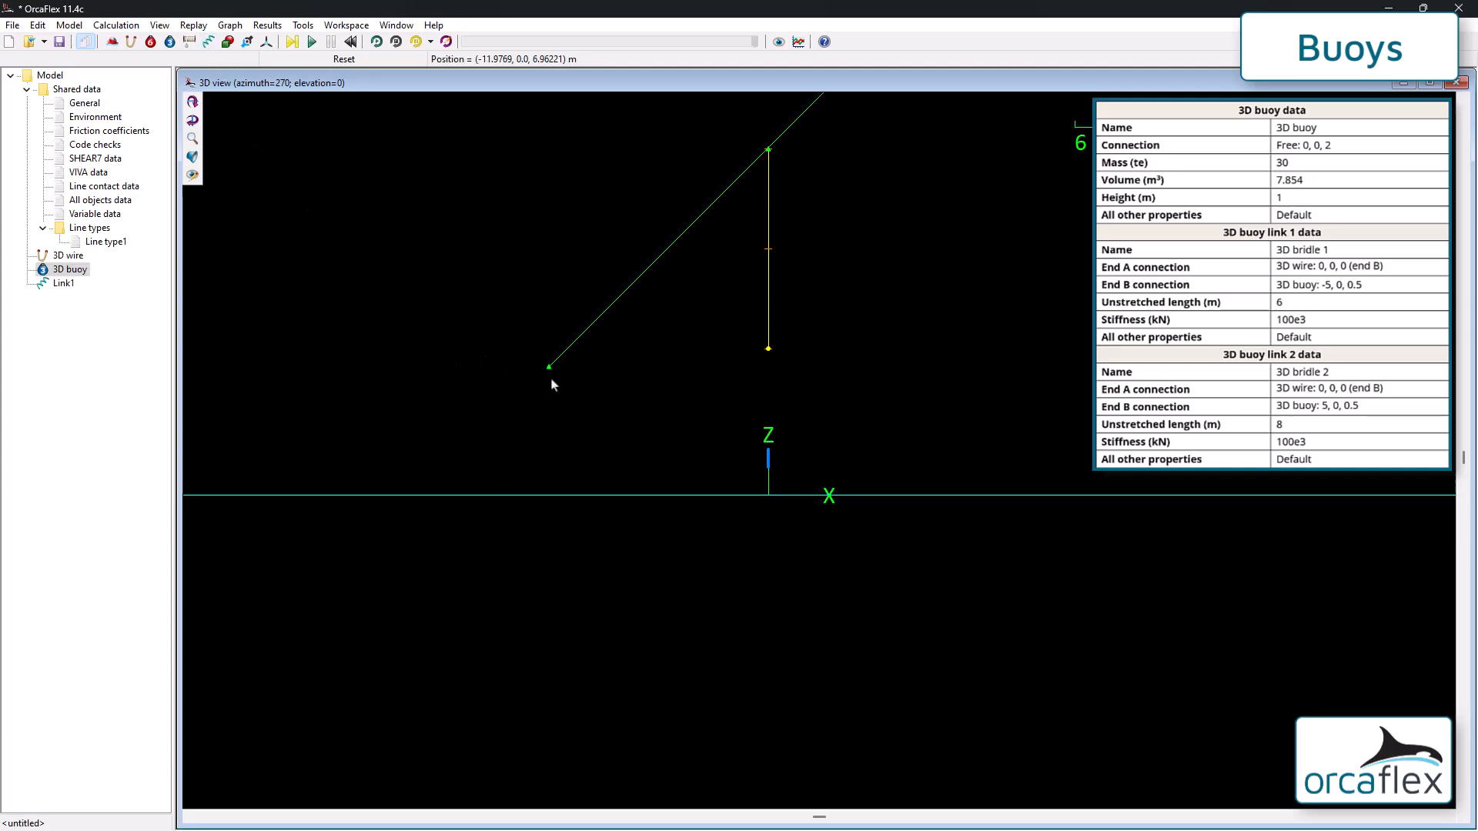
pyautogui.doubleClick(620, 297)
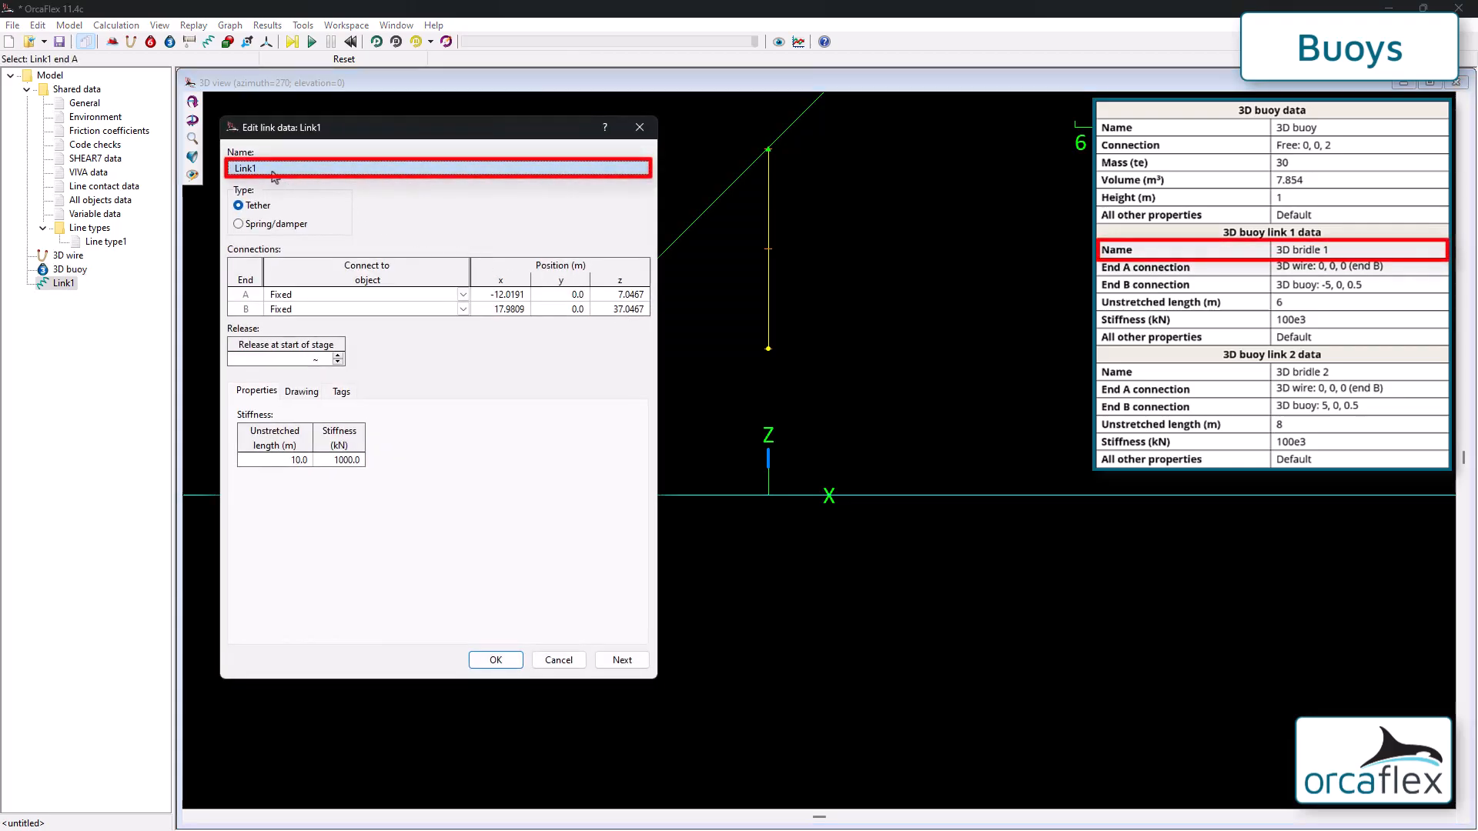
pyautogui.write('3D')
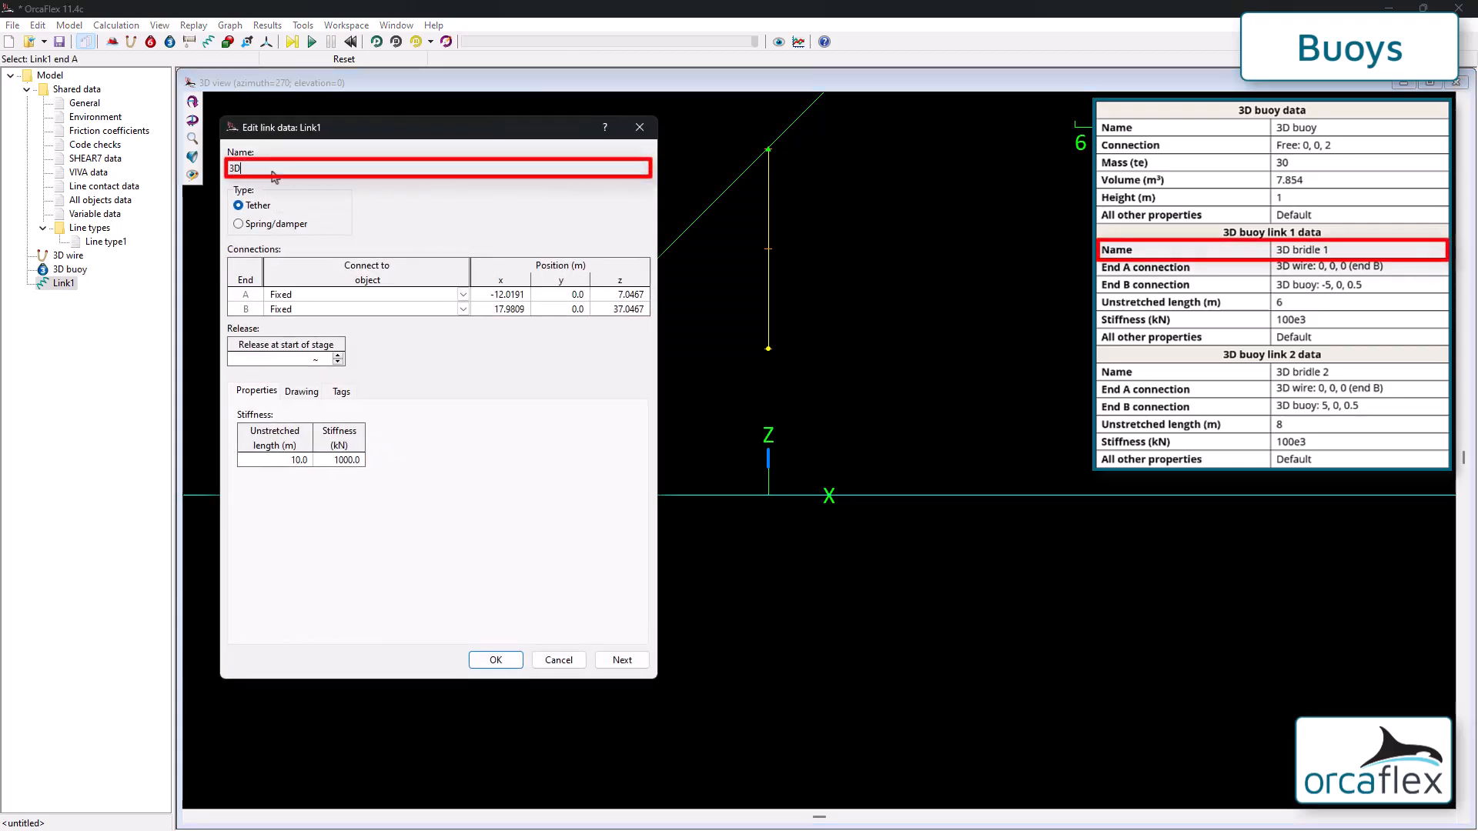
pyautogui.write(' bridle1')
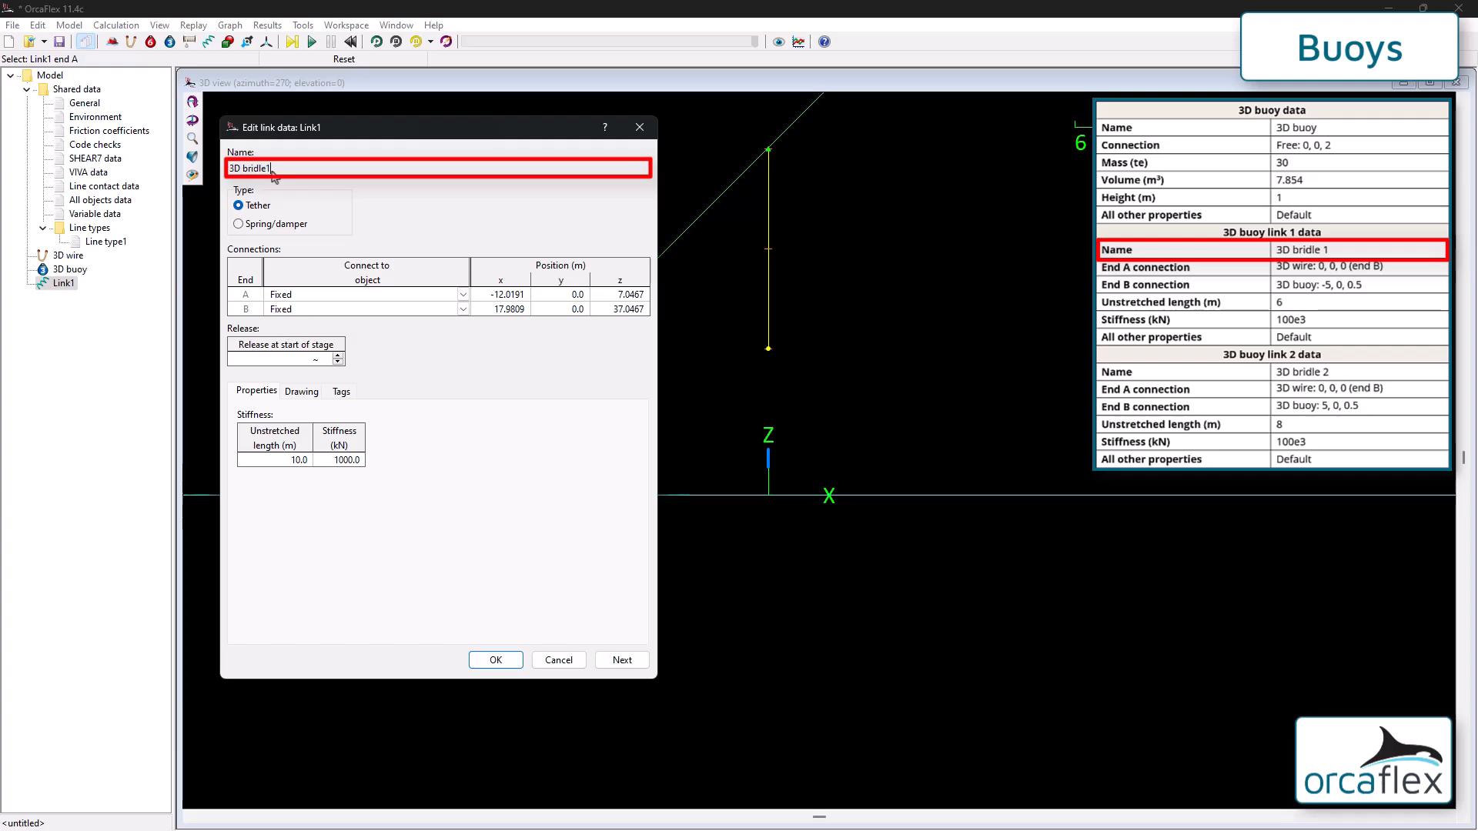
pyautogui.press('Return')
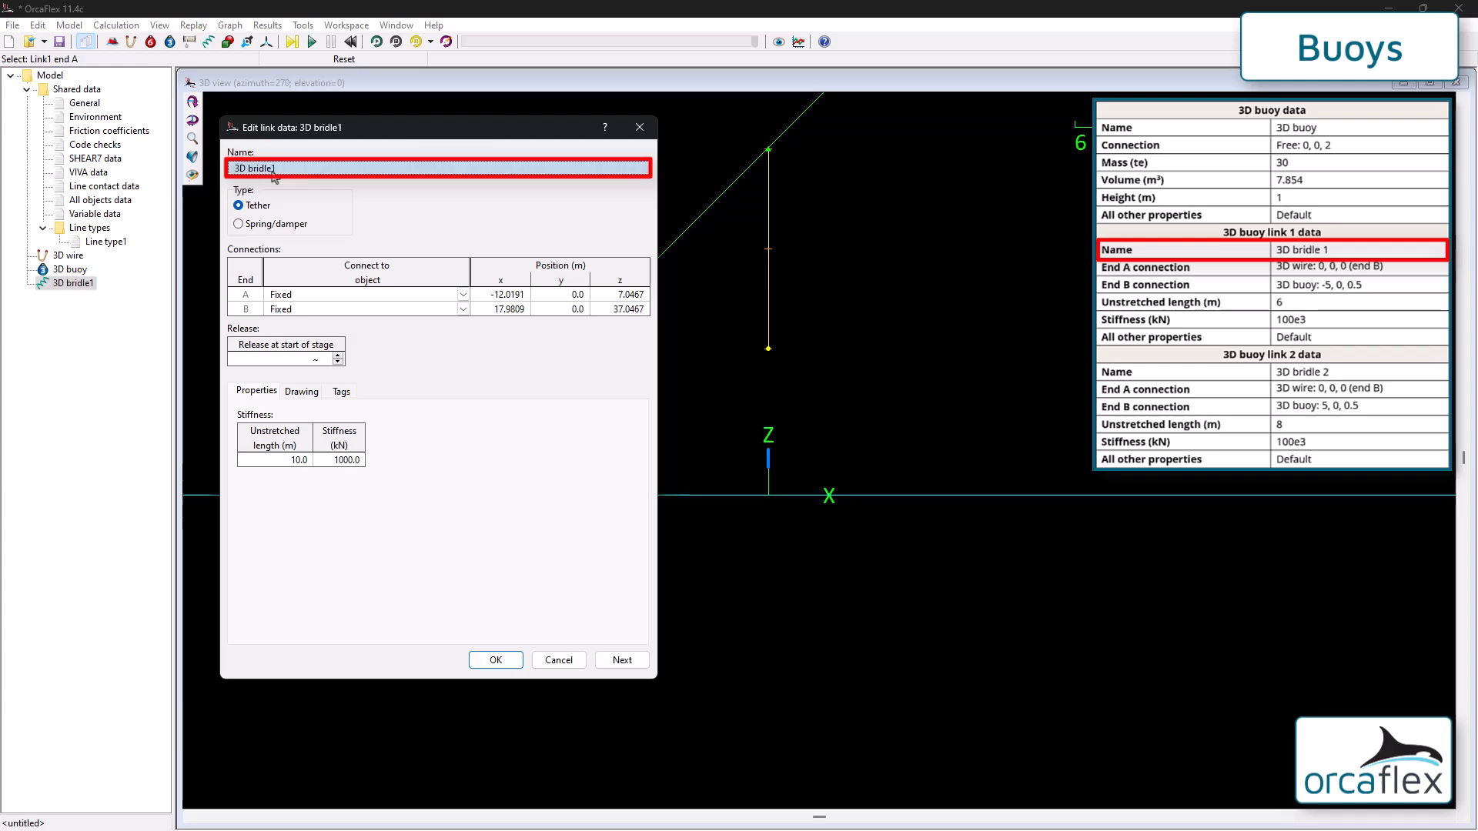
# Step: Connect end A of 3D bridle1 to the 3D wire at z 0 m relative to the wire's end B
pyautogui.click(463, 296)
pyautogui.click(463, 296)
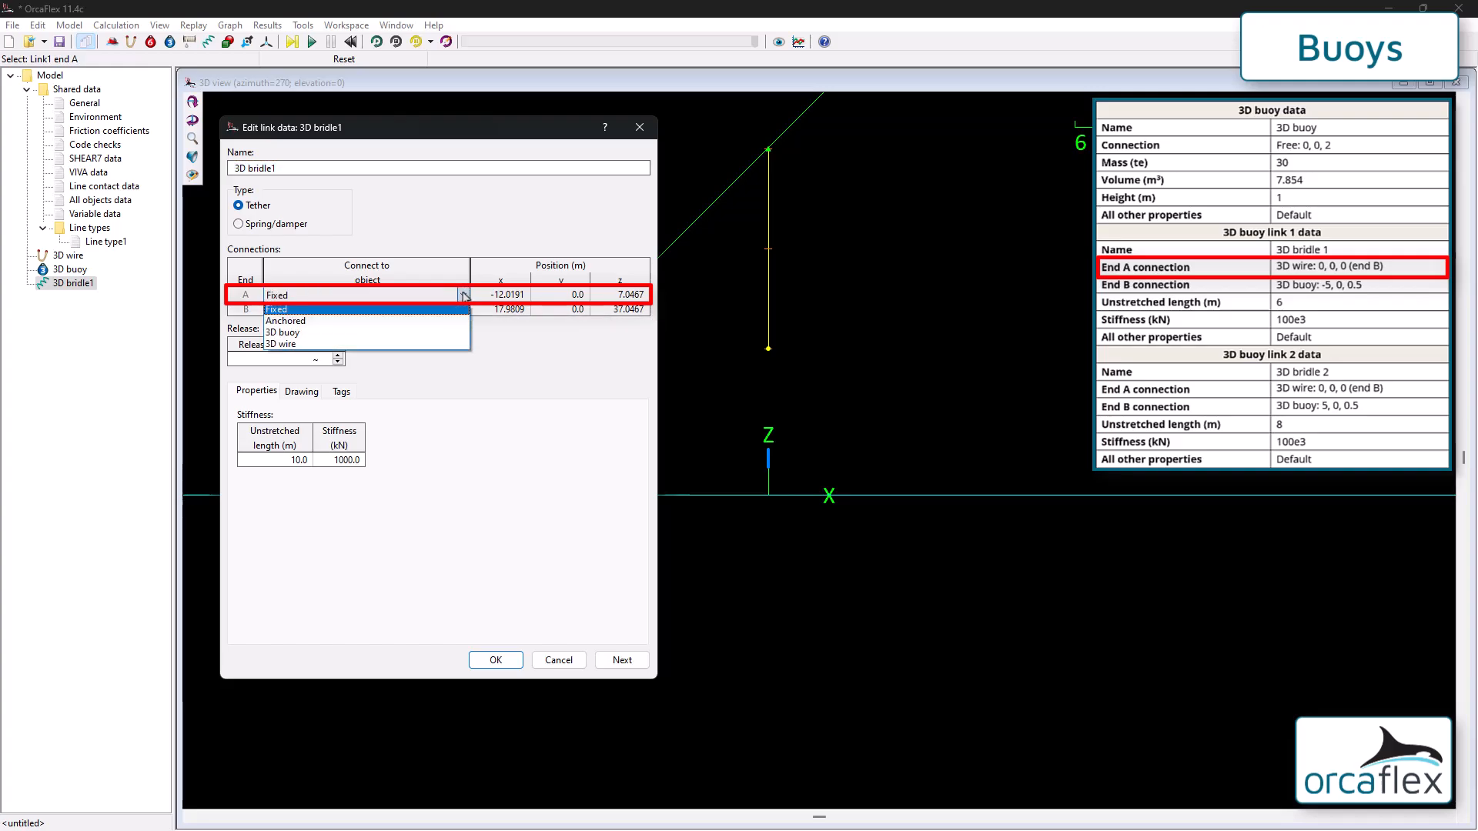
pyautogui.click(389, 344)
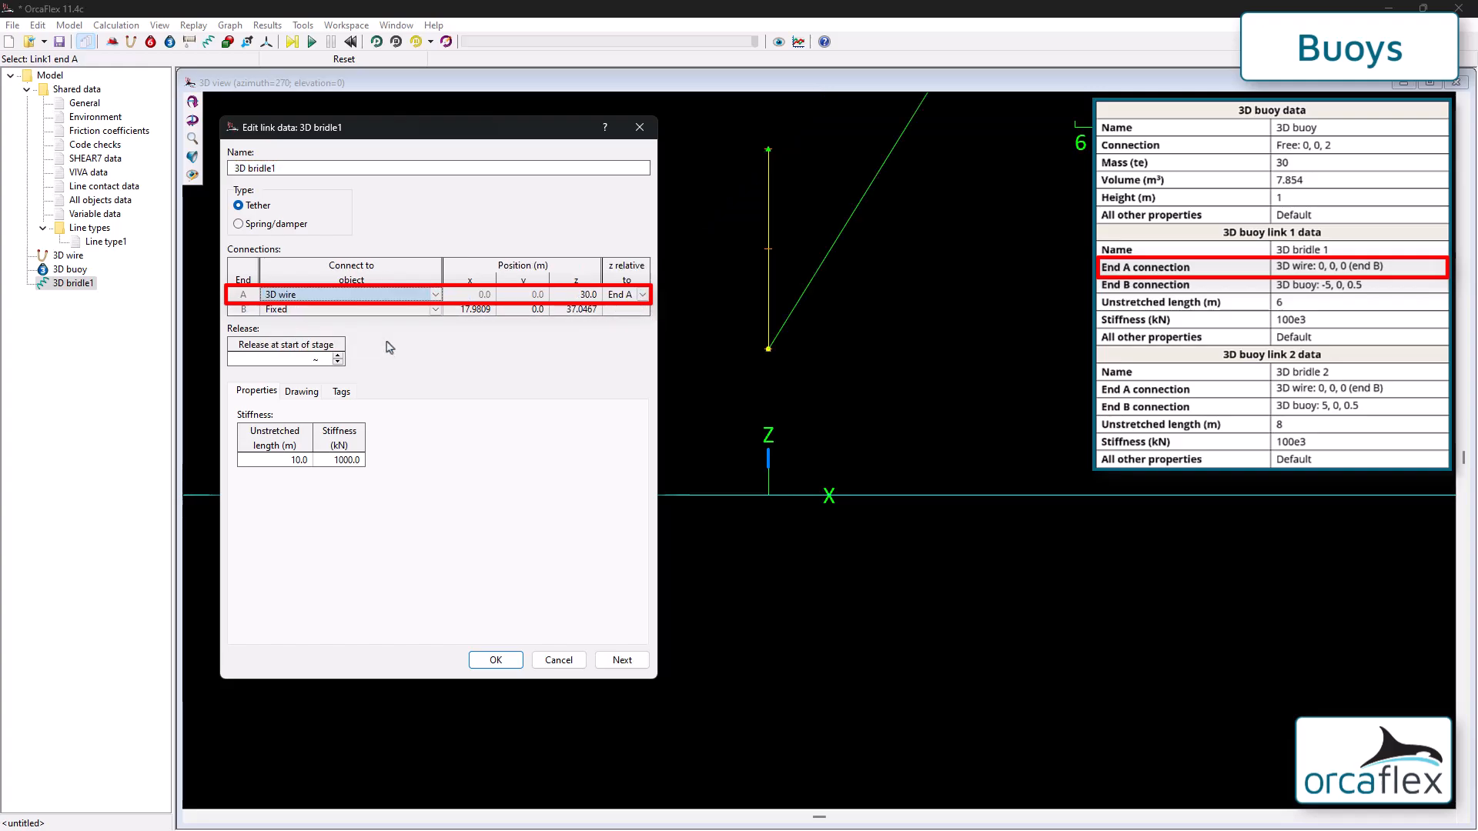
pyautogui.click(590, 295)
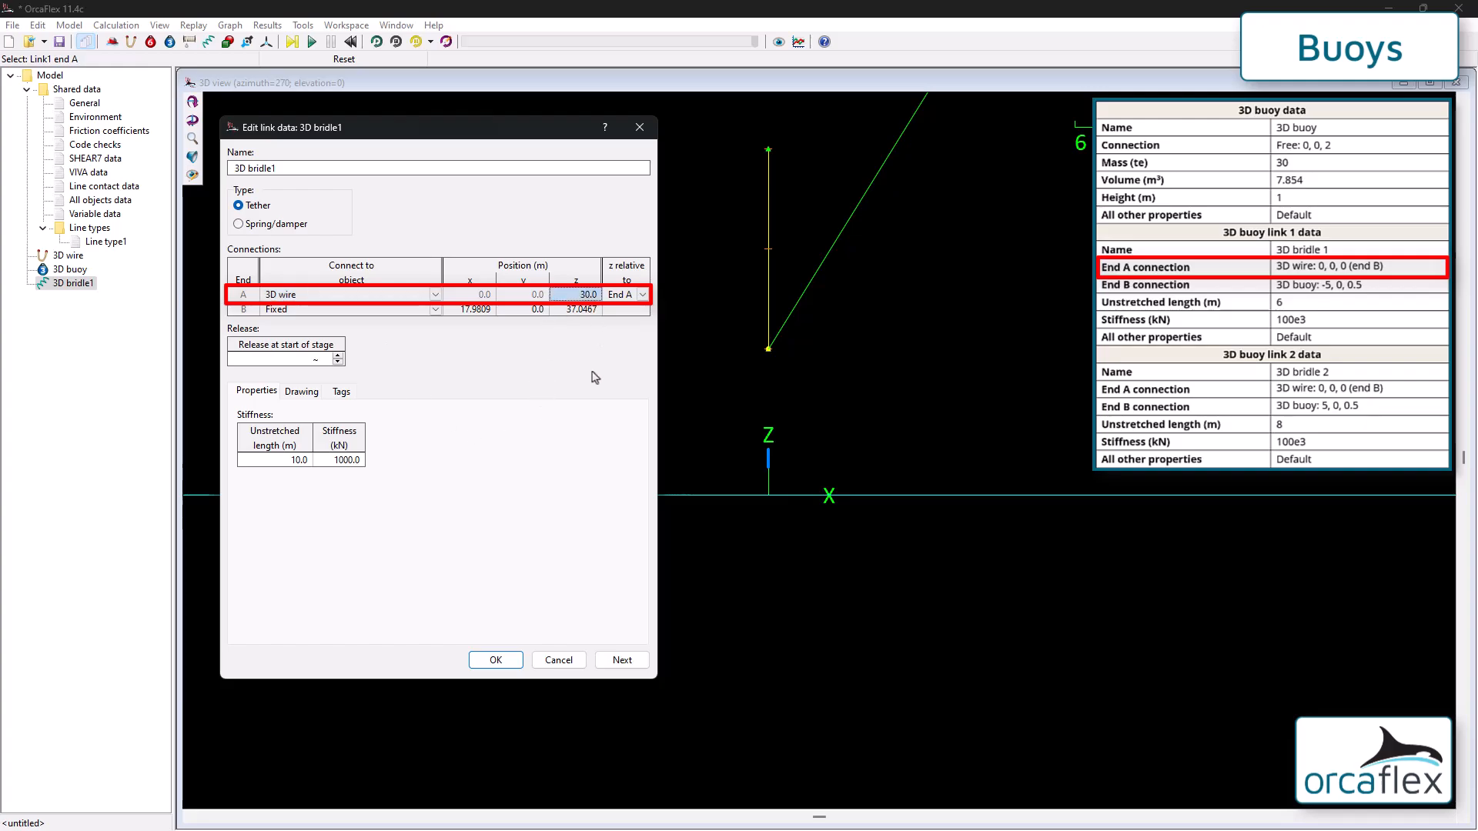
pyautogui.write('0')
pyautogui.press('Return')
pyautogui.click(643, 295)
pyautogui.click(625, 320)
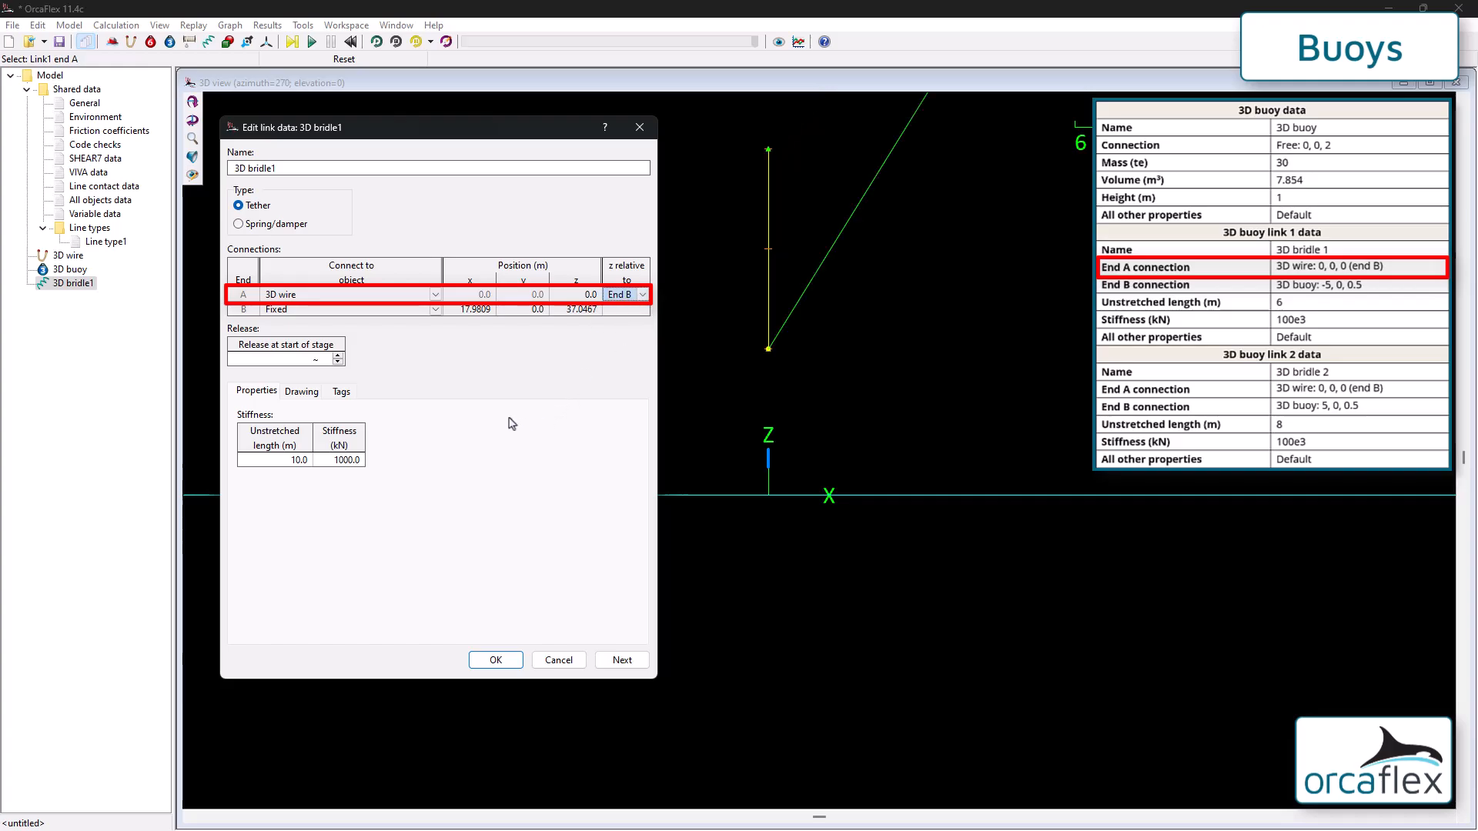
# Step: Connect end B of 3D bridle1 to the 3D buoy at x -5 m and z 0.5 m
pyautogui.click(435, 310)
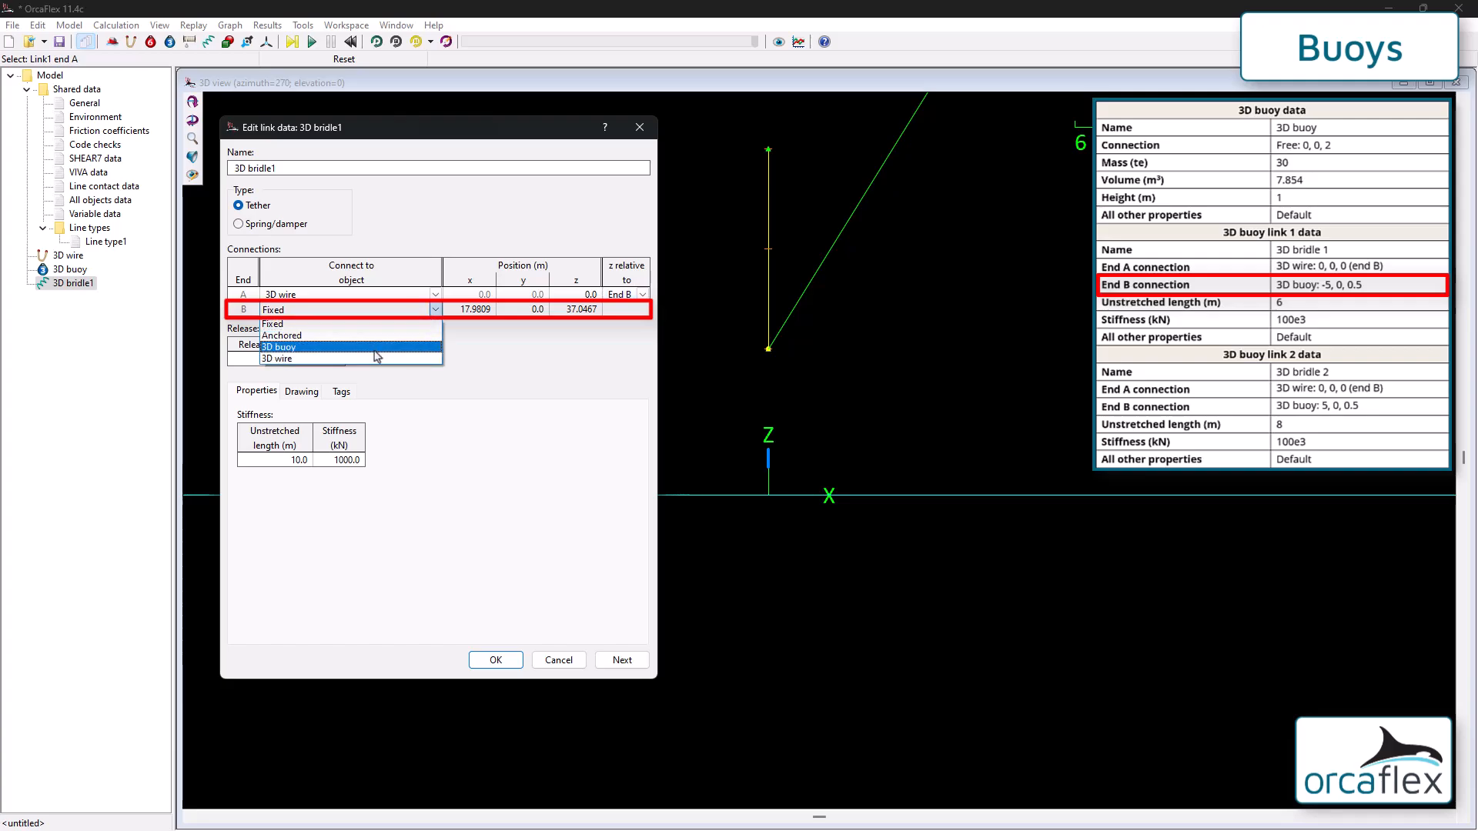
pyautogui.click(377, 347)
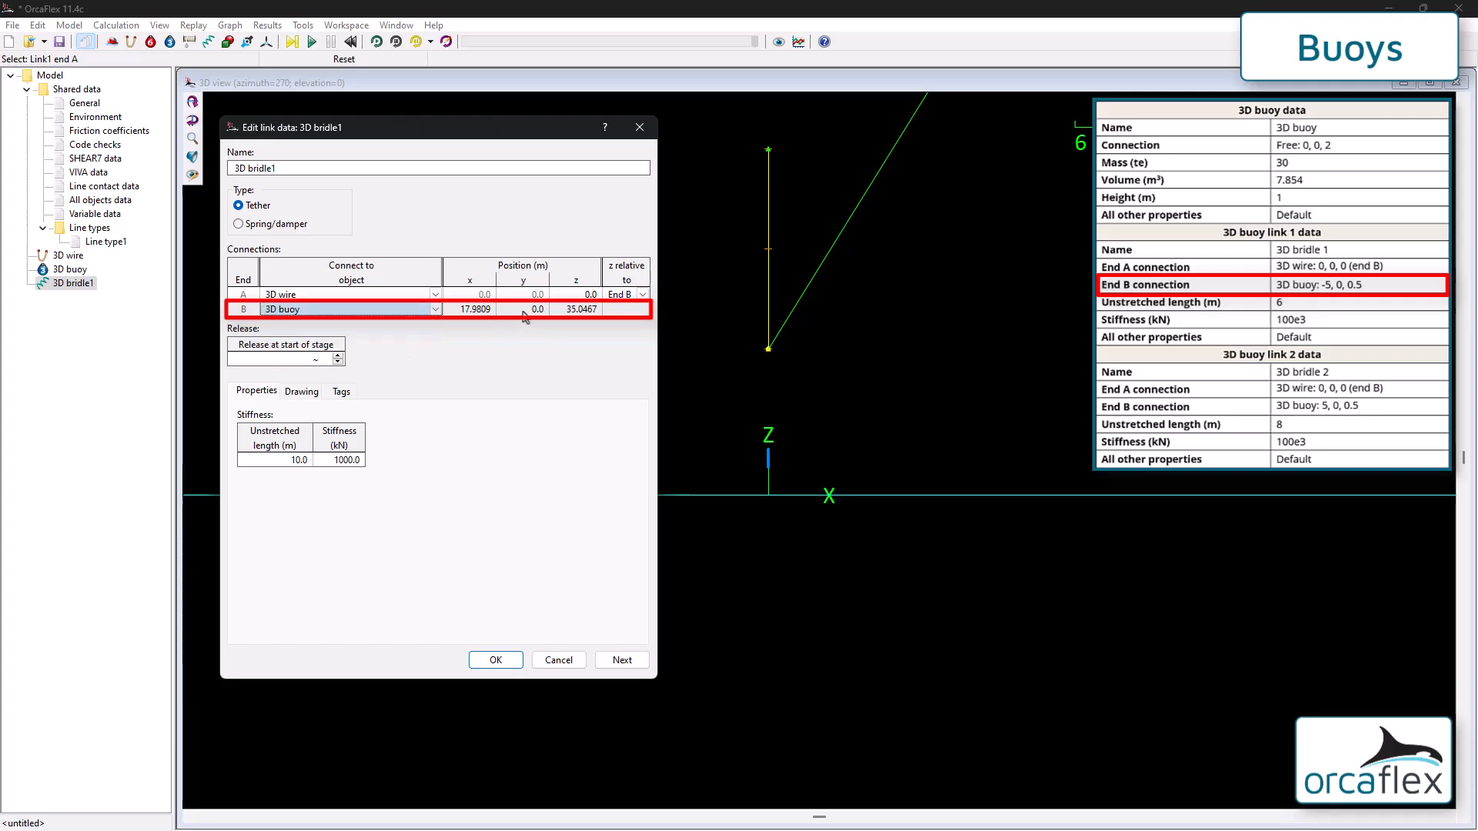
pyautogui.press('Tab')
pyautogui.write('-5')
pyautogui.press('Return')
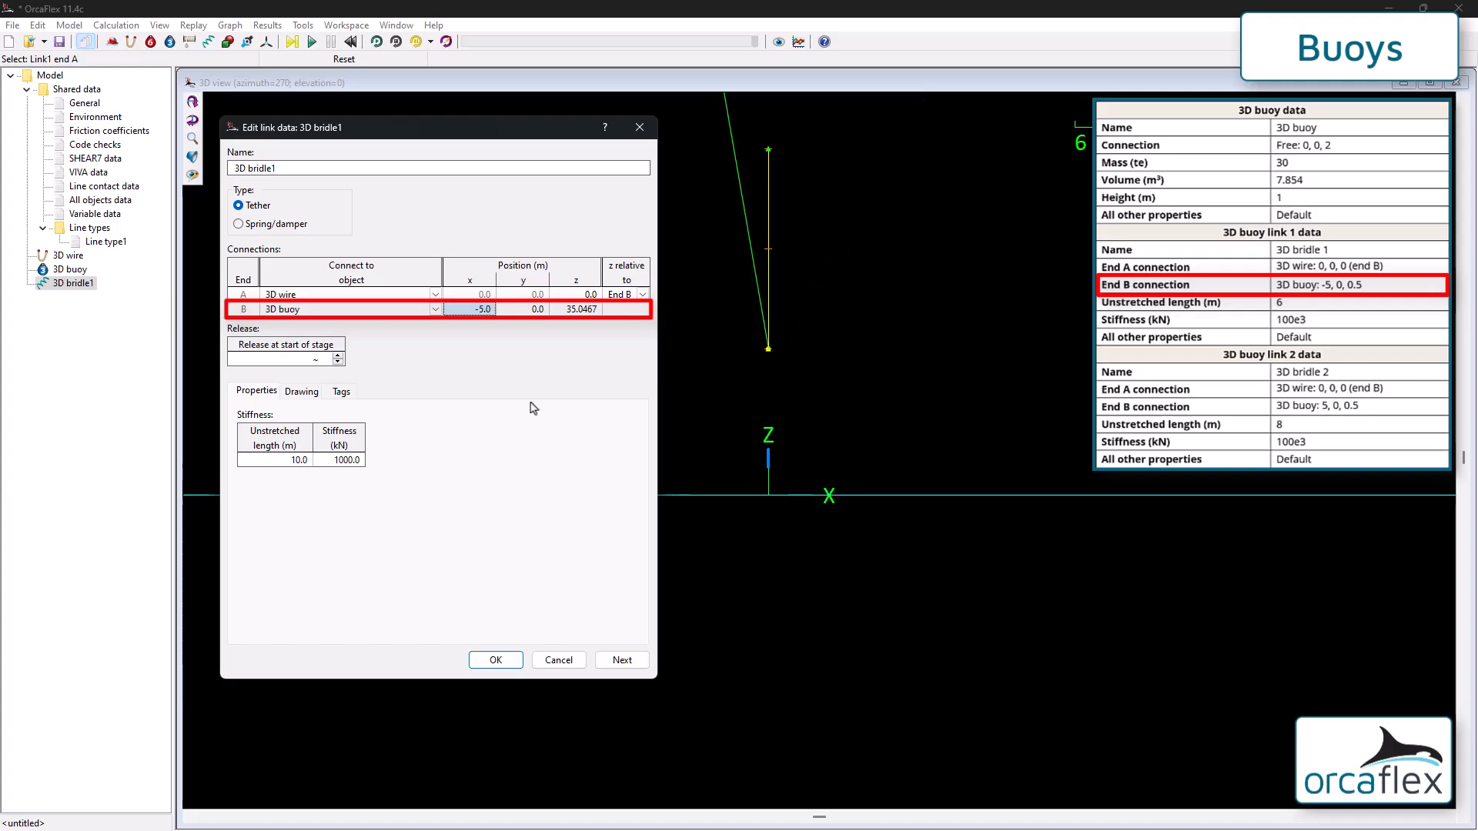
pyautogui.press('Tab')
pyautogui.press('Tab')
pyautogui.write('0.5')
pyautogui.press('Return')
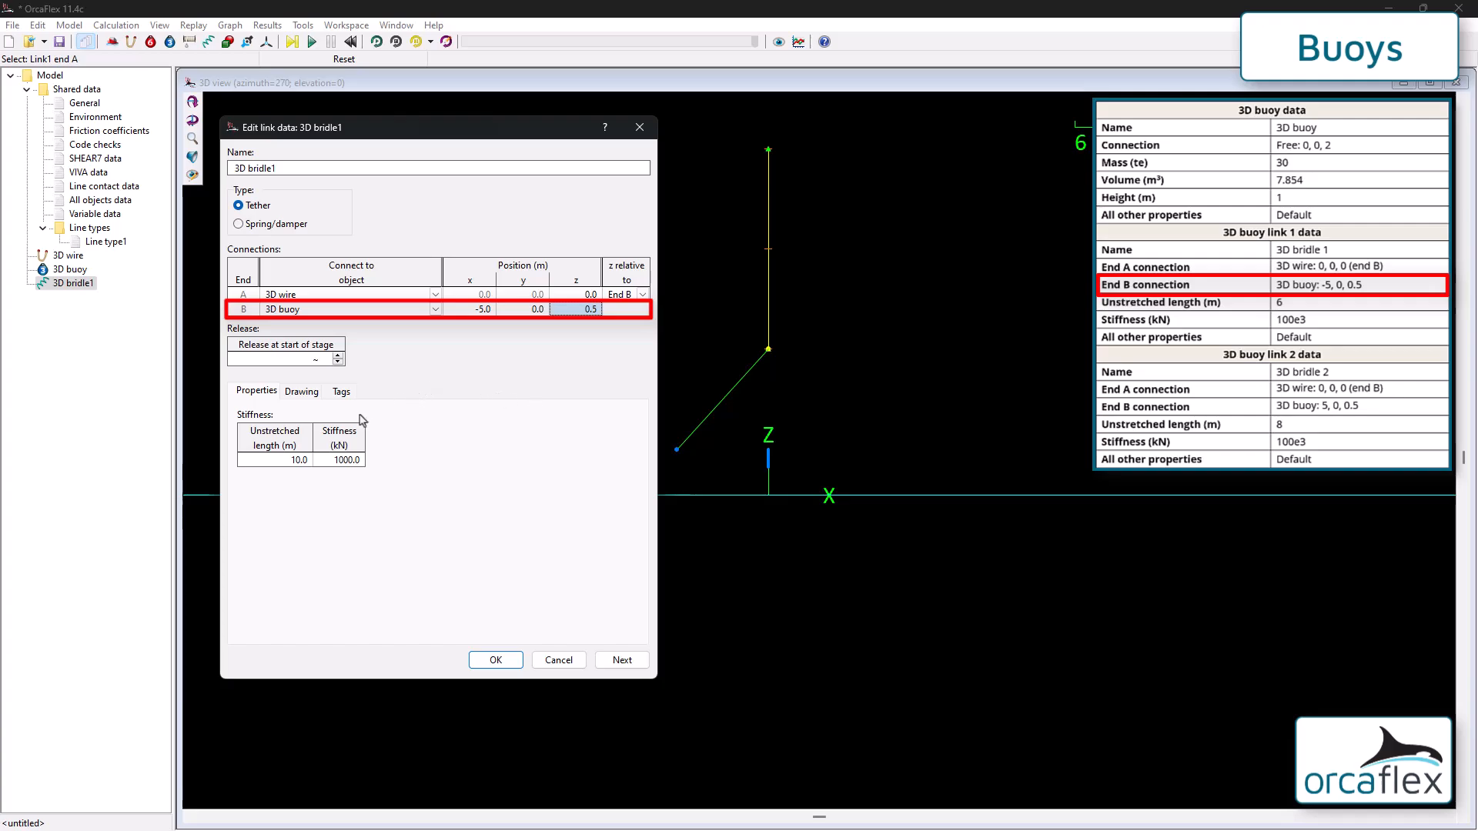
# Step: Set 3D bridle1's unstretched length to 6 m and stiffness to 100e3 kN, and accept the link data
pyautogui.click(307, 460)
pyautogui.write('6')
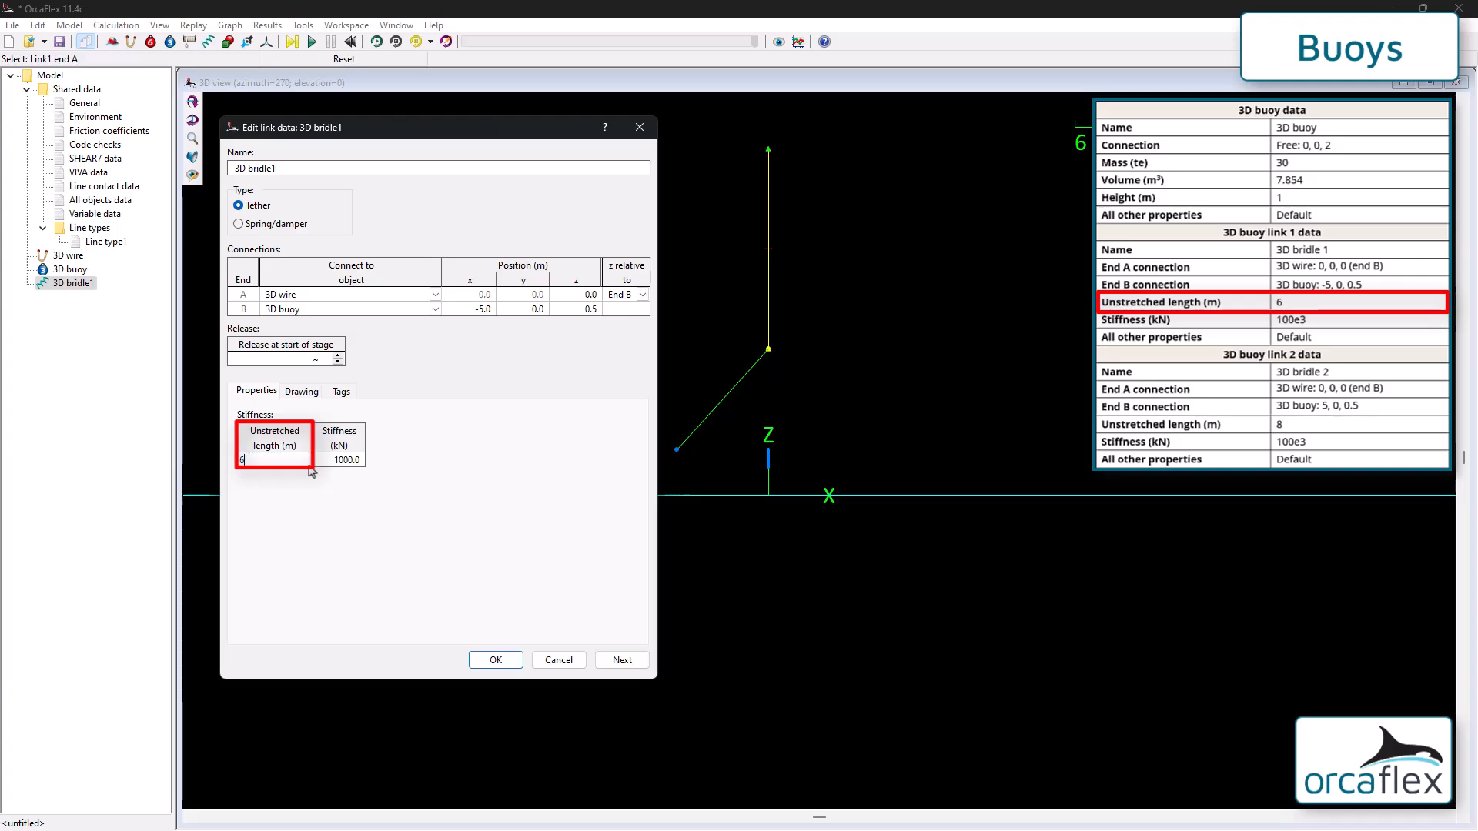
pyautogui.press('Return')
pyautogui.press('Tab')
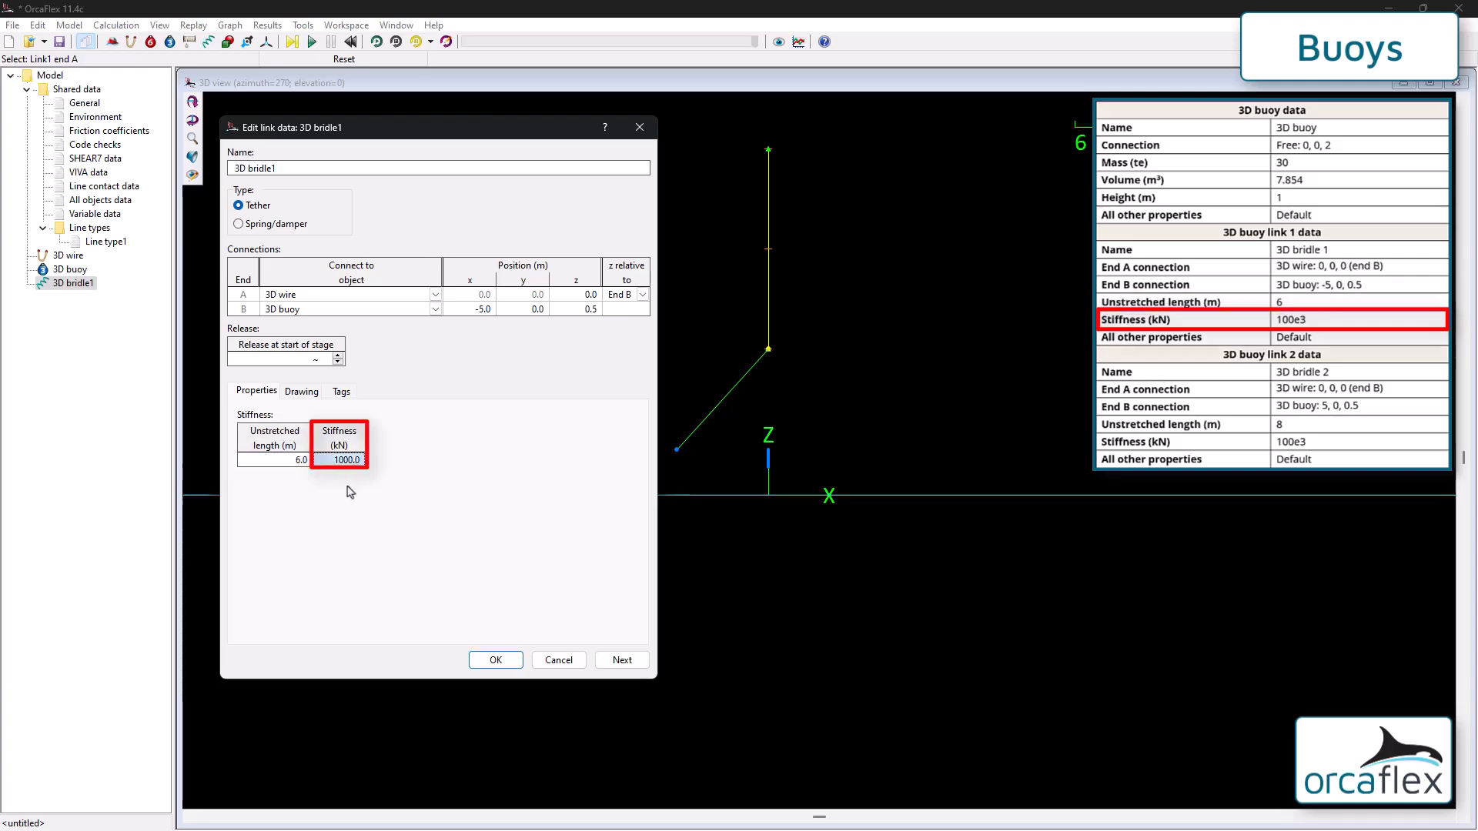
pyautogui.write('1')
pyautogui.press('Return')
pyautogui.click(496, 659)
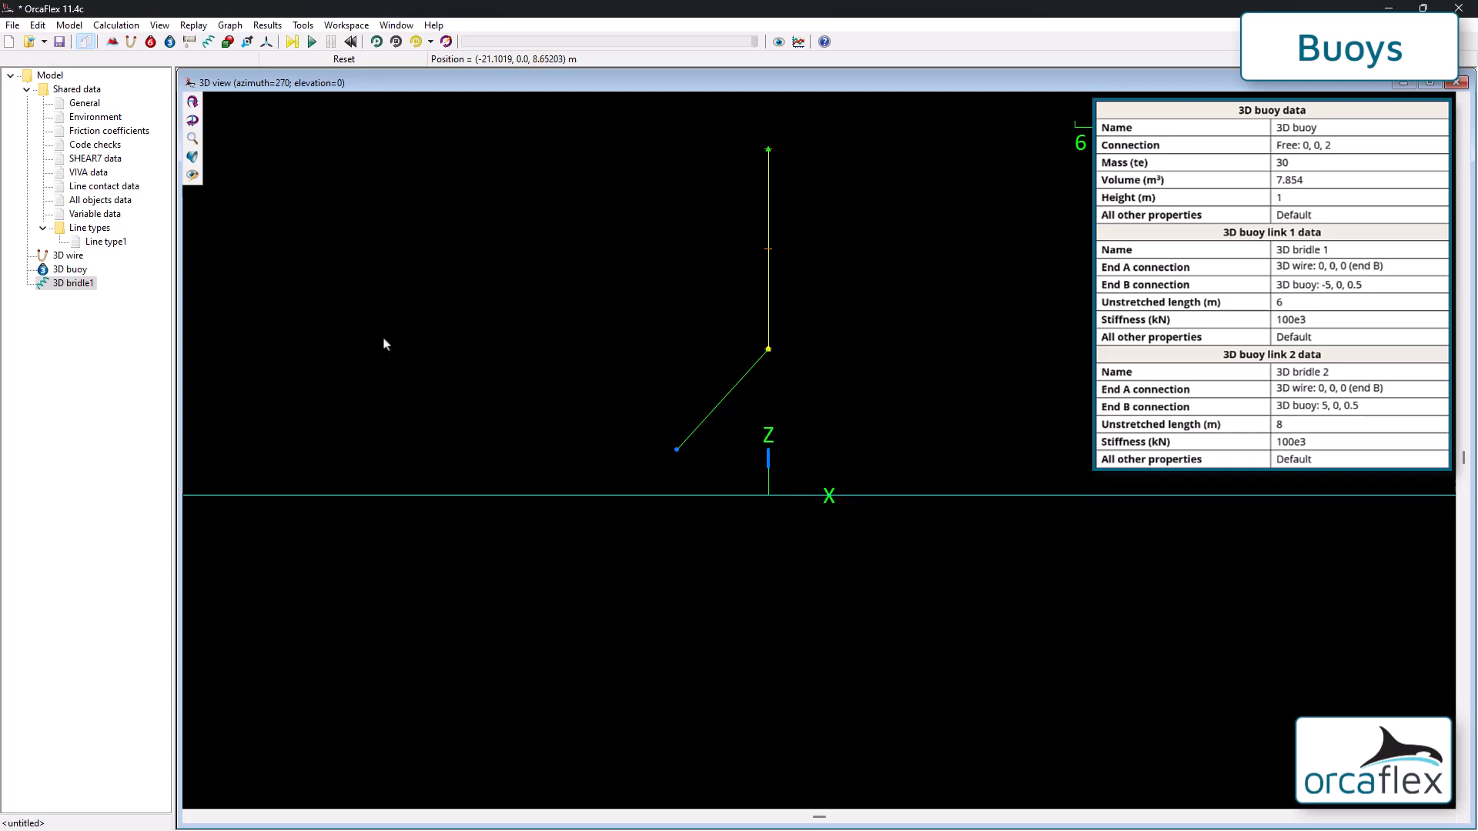
# Step: Duplicate the 3D bridle1 link within the model
pyautogui.click(129, 293)
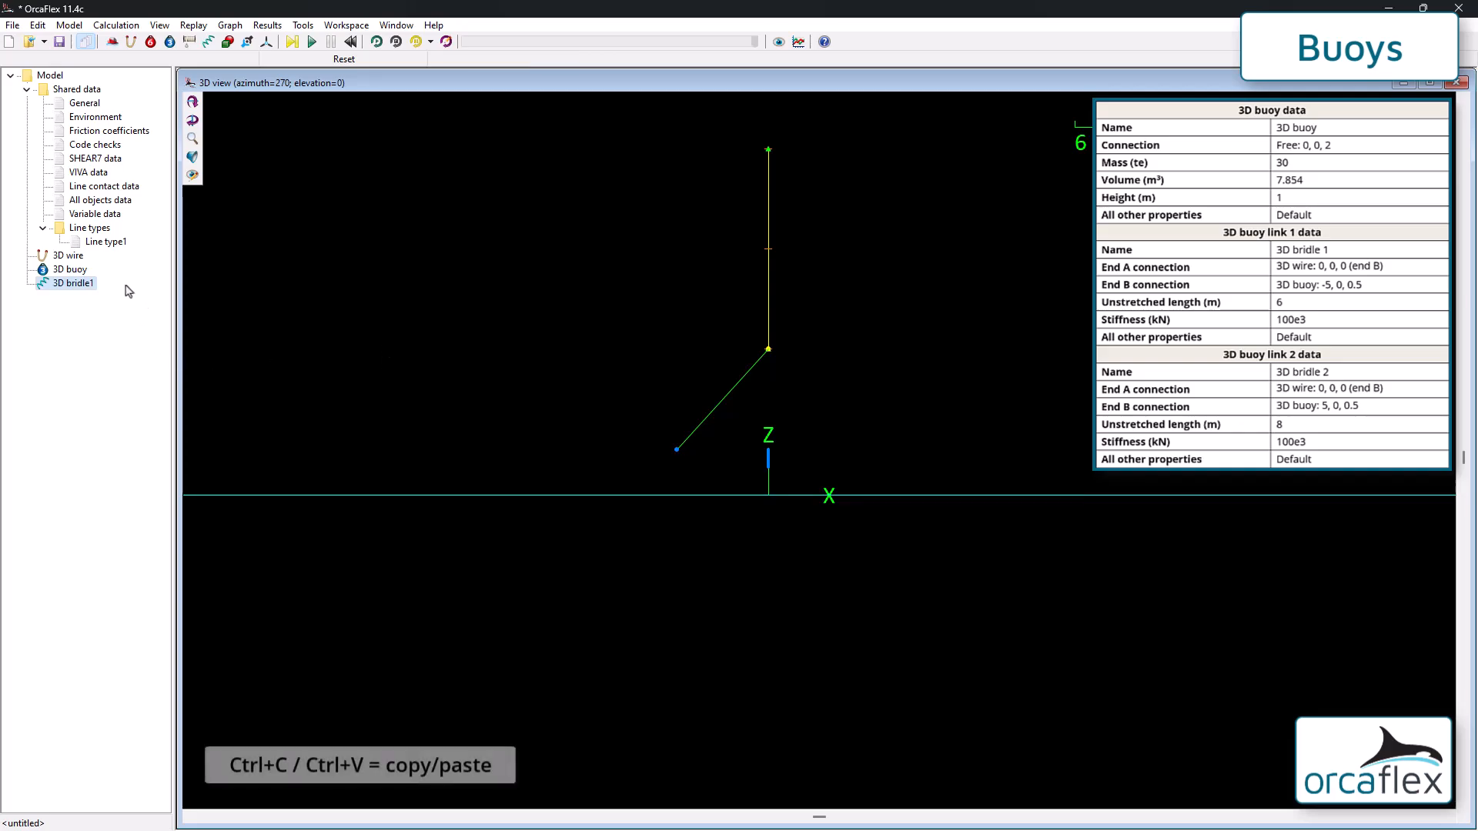
pyautogui.hotkey('ctrl', 'c')
pyautogui.hotkey('ctrl', 'v')
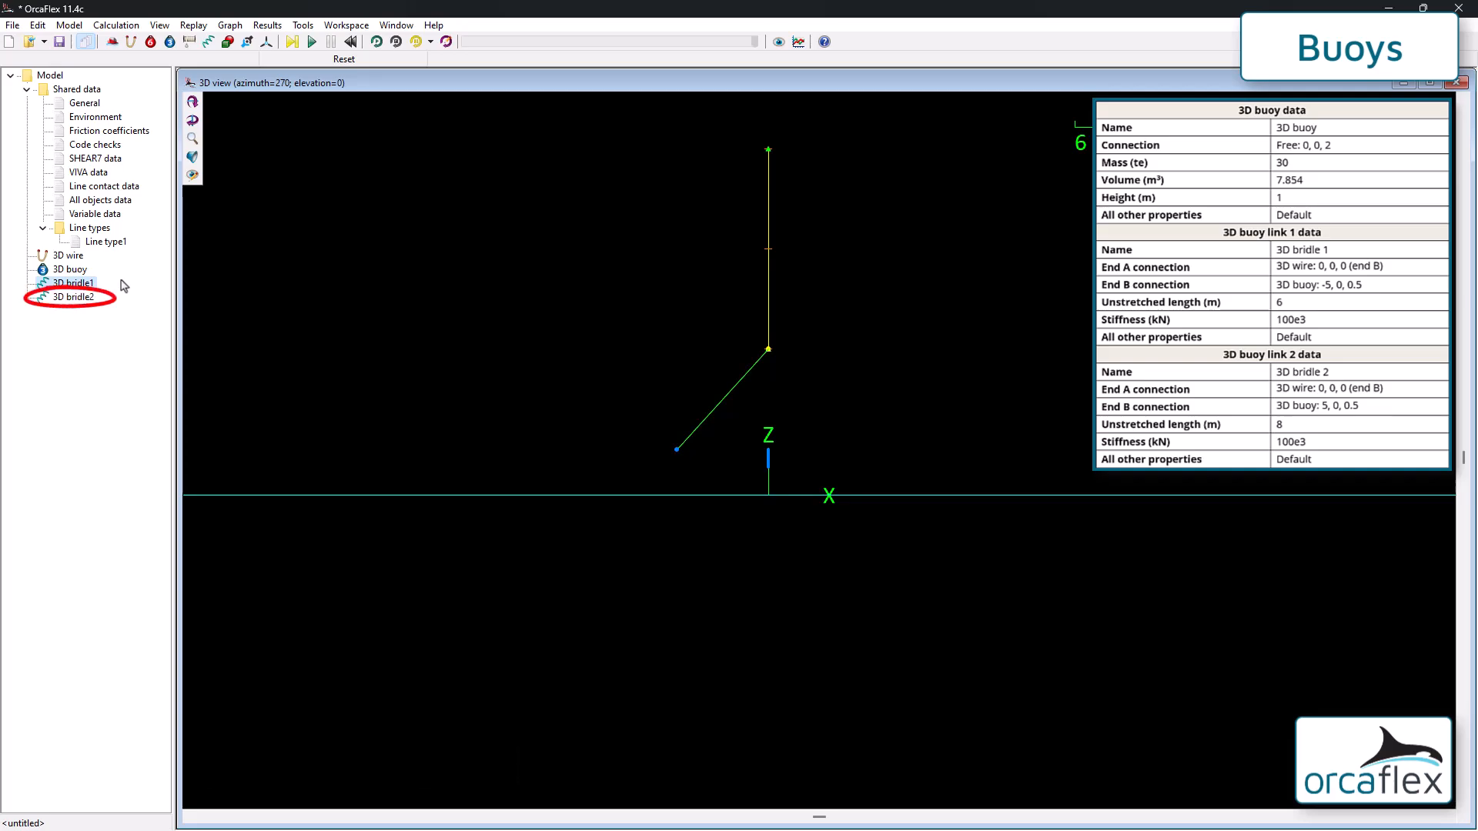
# Step: Set 3D bridle2's end B x position to 5 m and unstretched length to 8 m, and accept the data
pyautogui.doubleClick(74, 297)
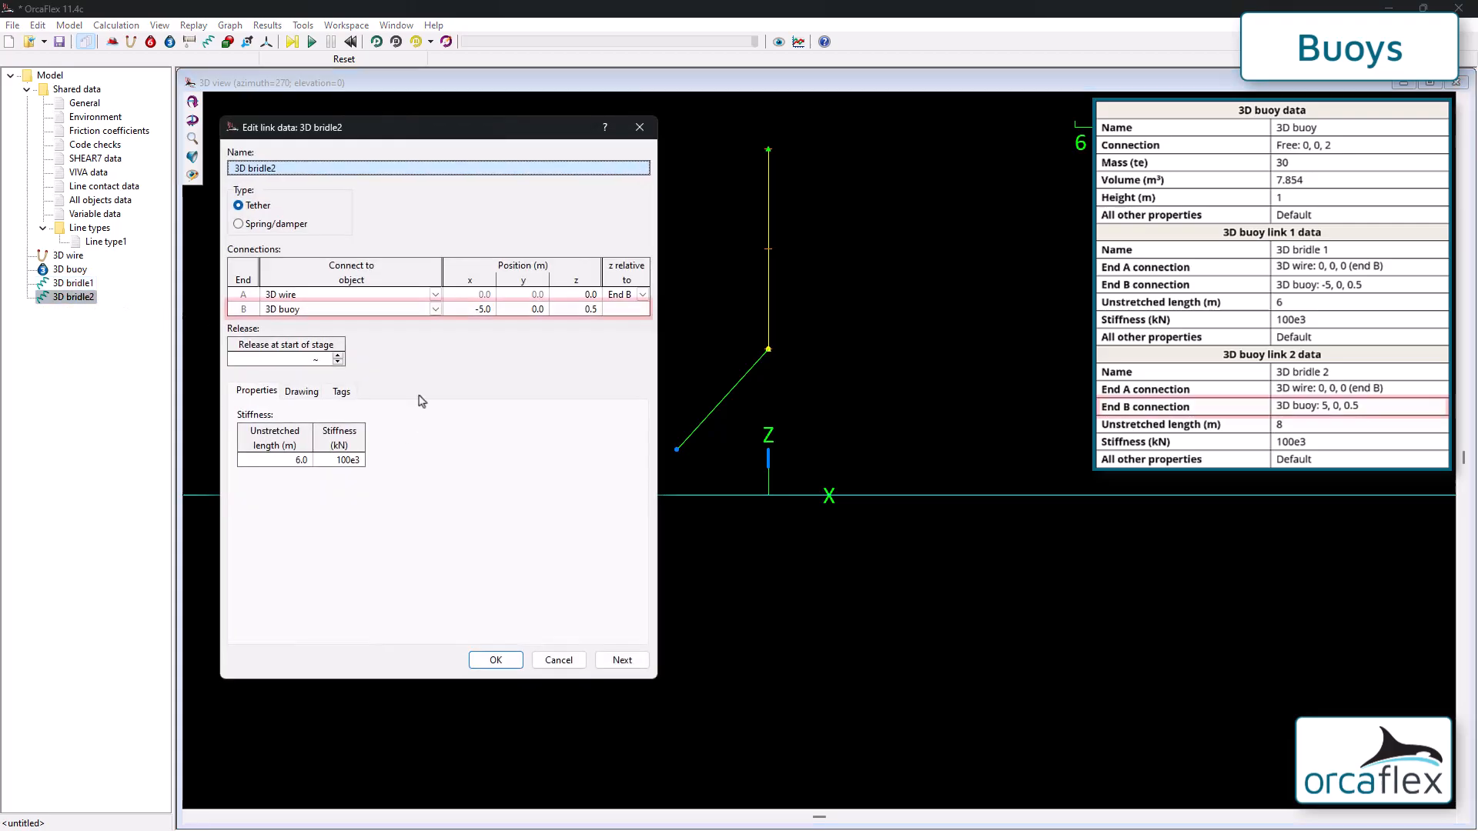
pyautogui.click(480, 311)
pyautogui.write('5')
pyautogui.press('Return')
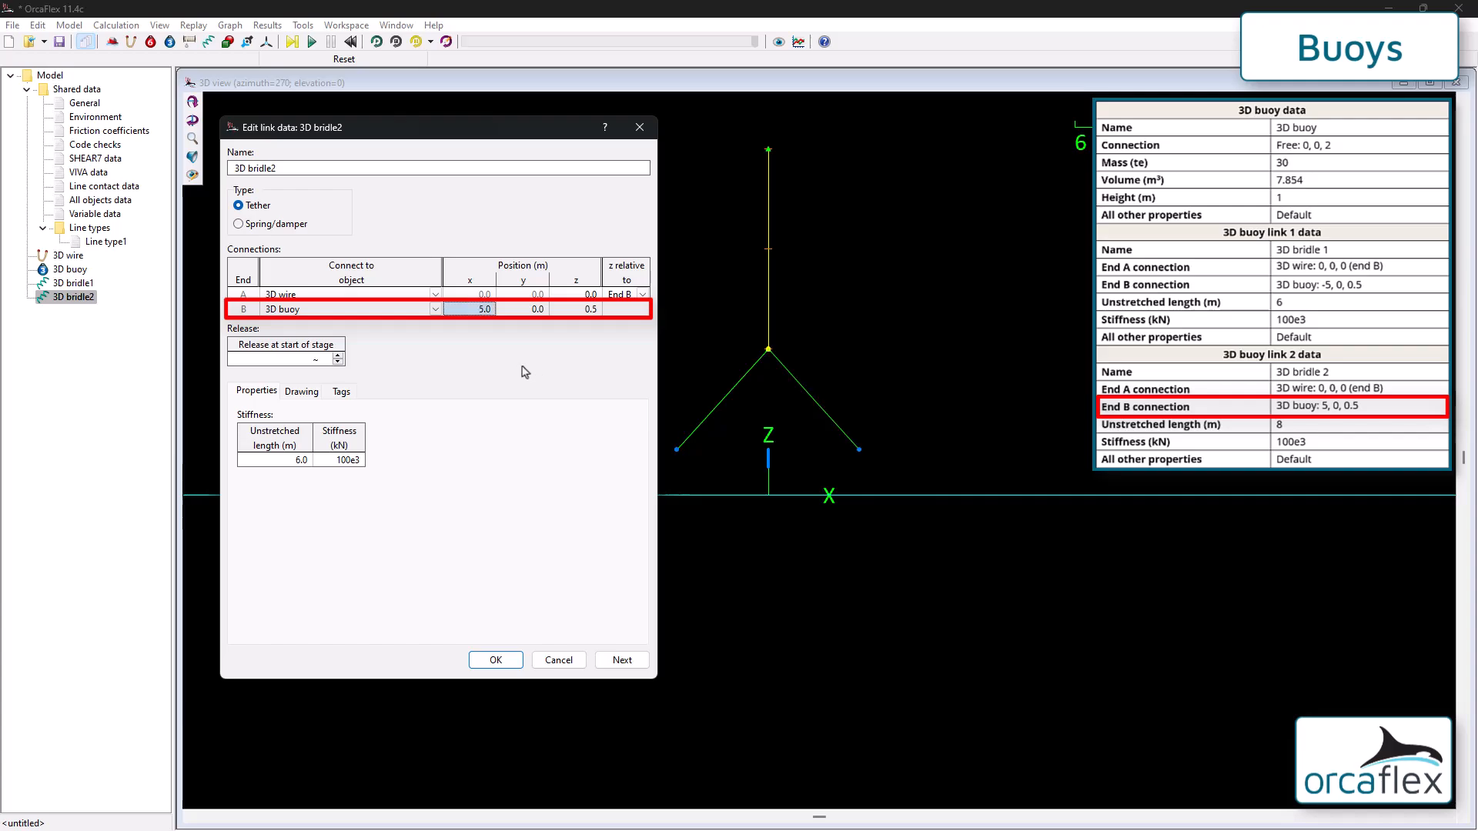
pyautogui.click(300, 460)
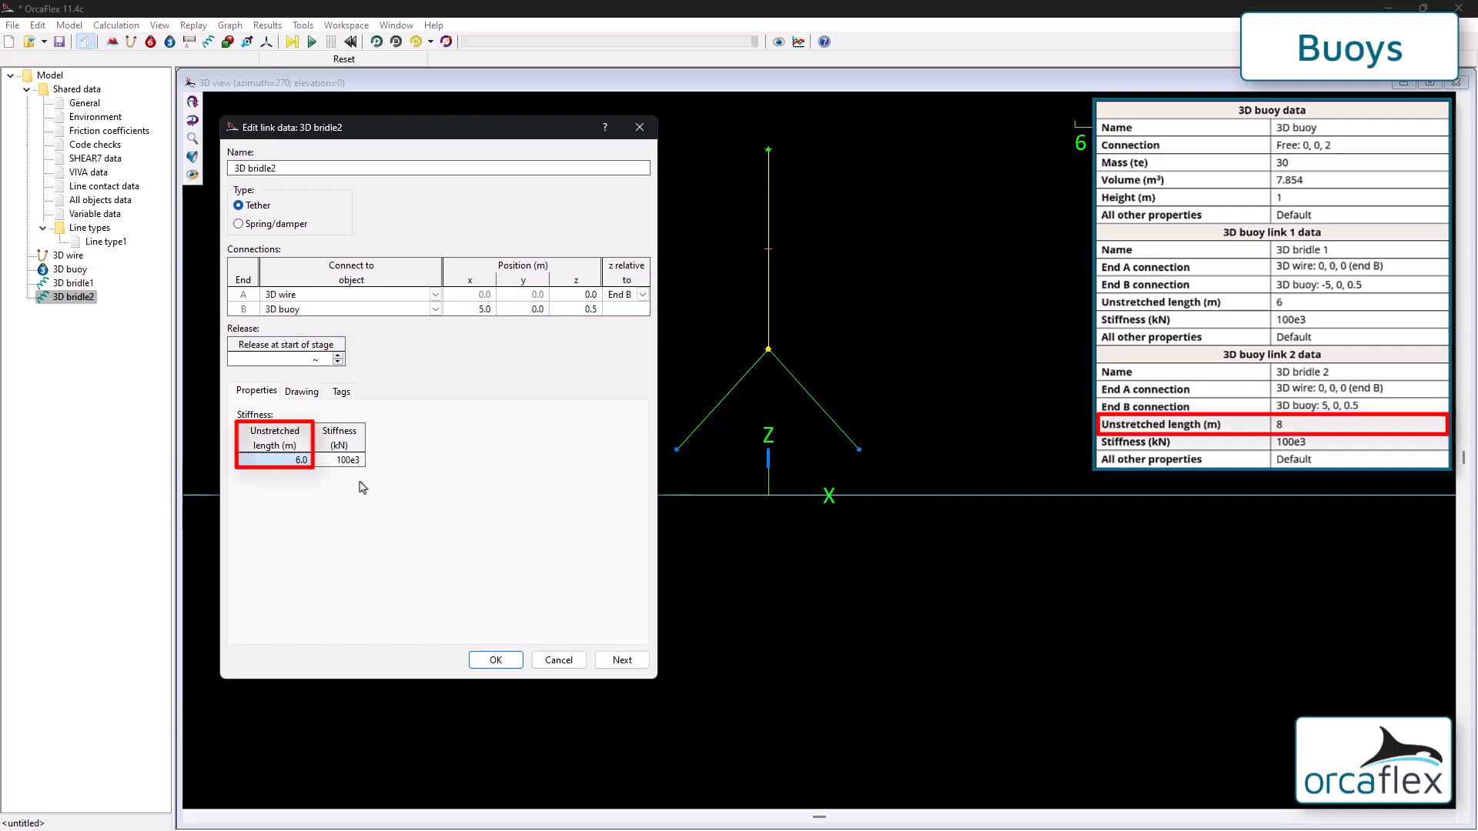
pyautogui.write('8')
pyautogui.press('Return')
pyautogui.click(495, 659)
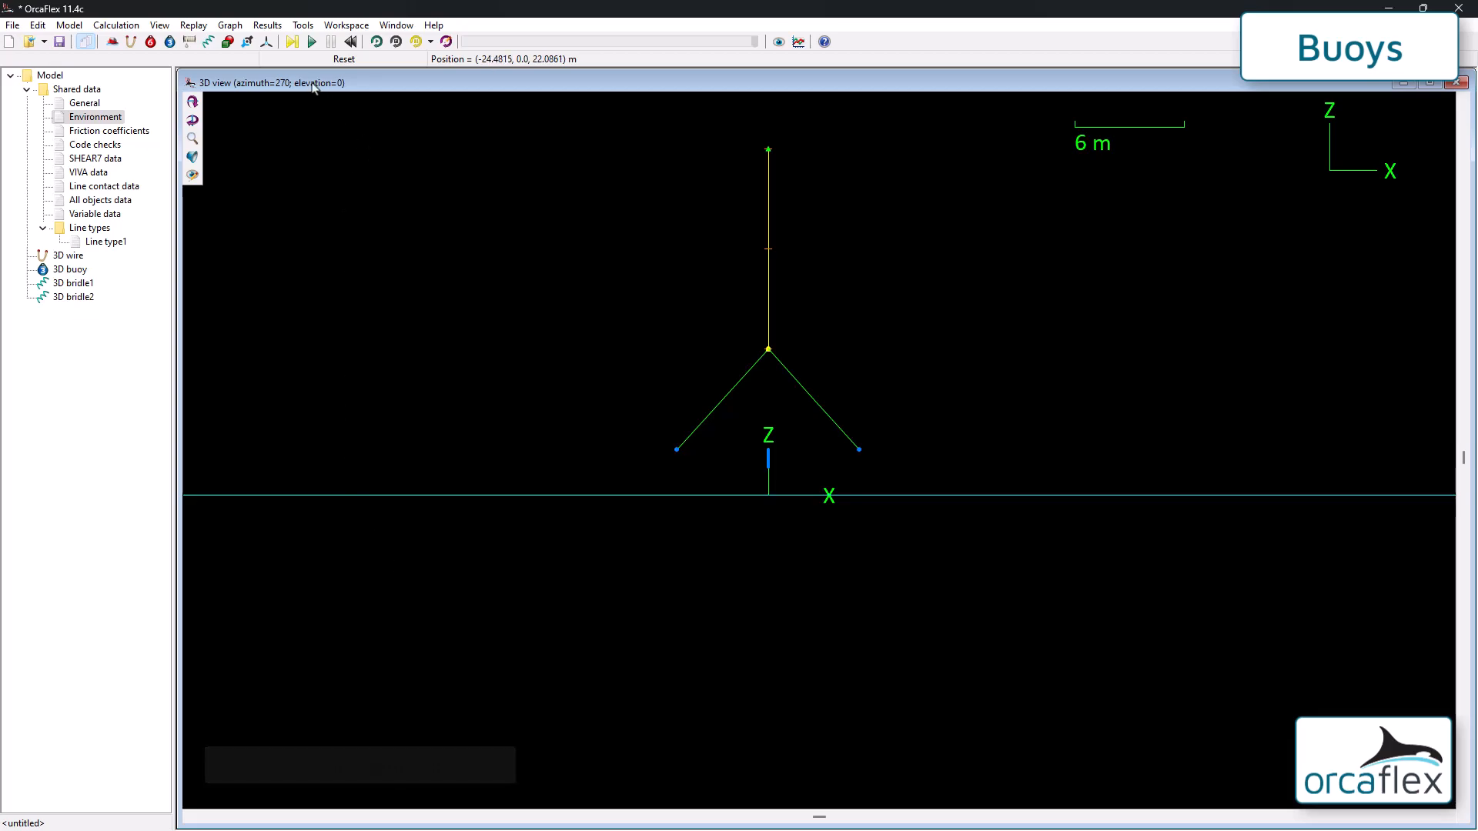
# Step: Run the dynamic simulation and replay the buoy lowering, resetting the model at the end
pyautogui.click(312, 43)
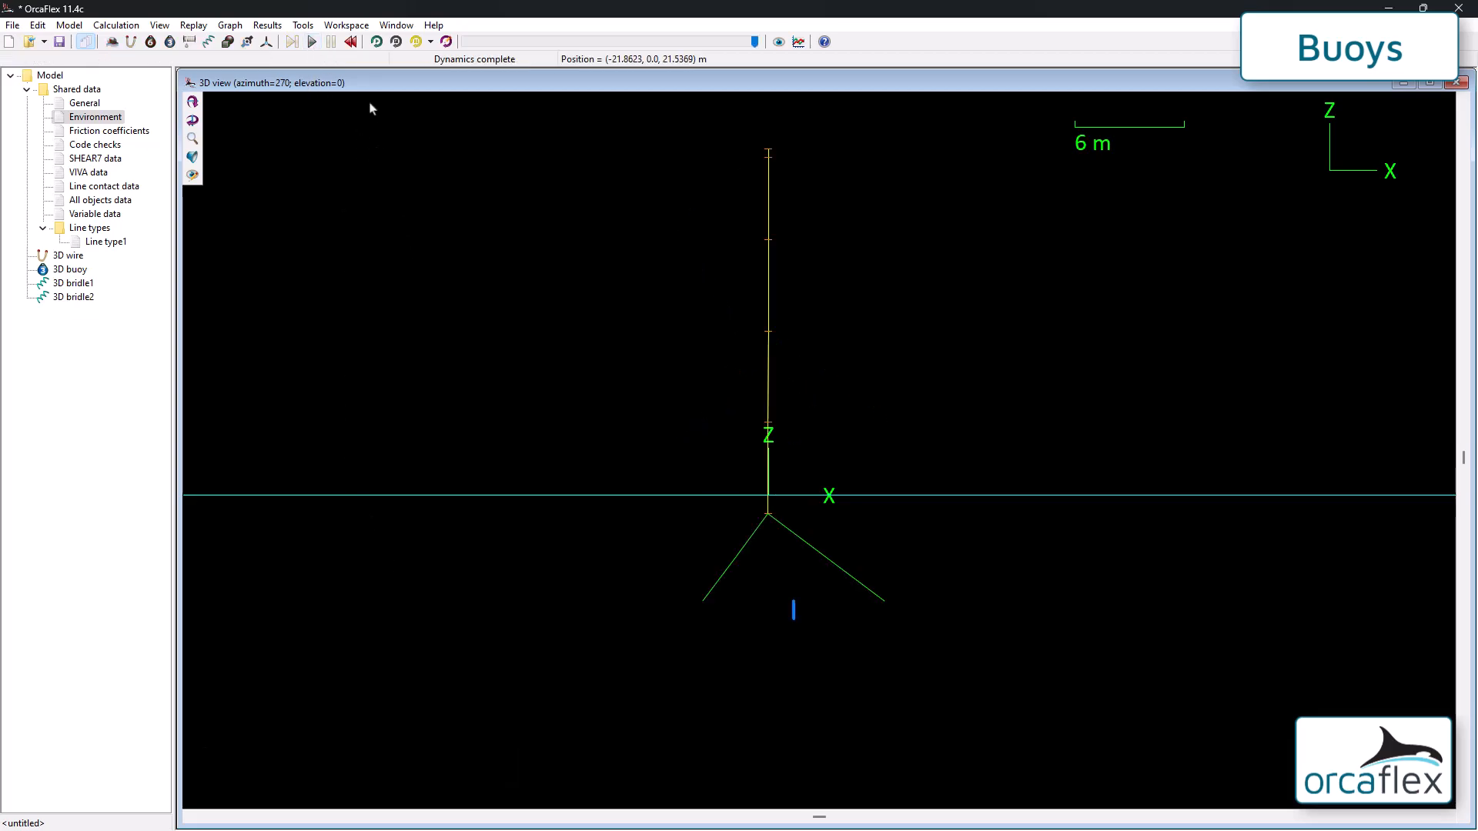
pyautogui.click(376, 42)
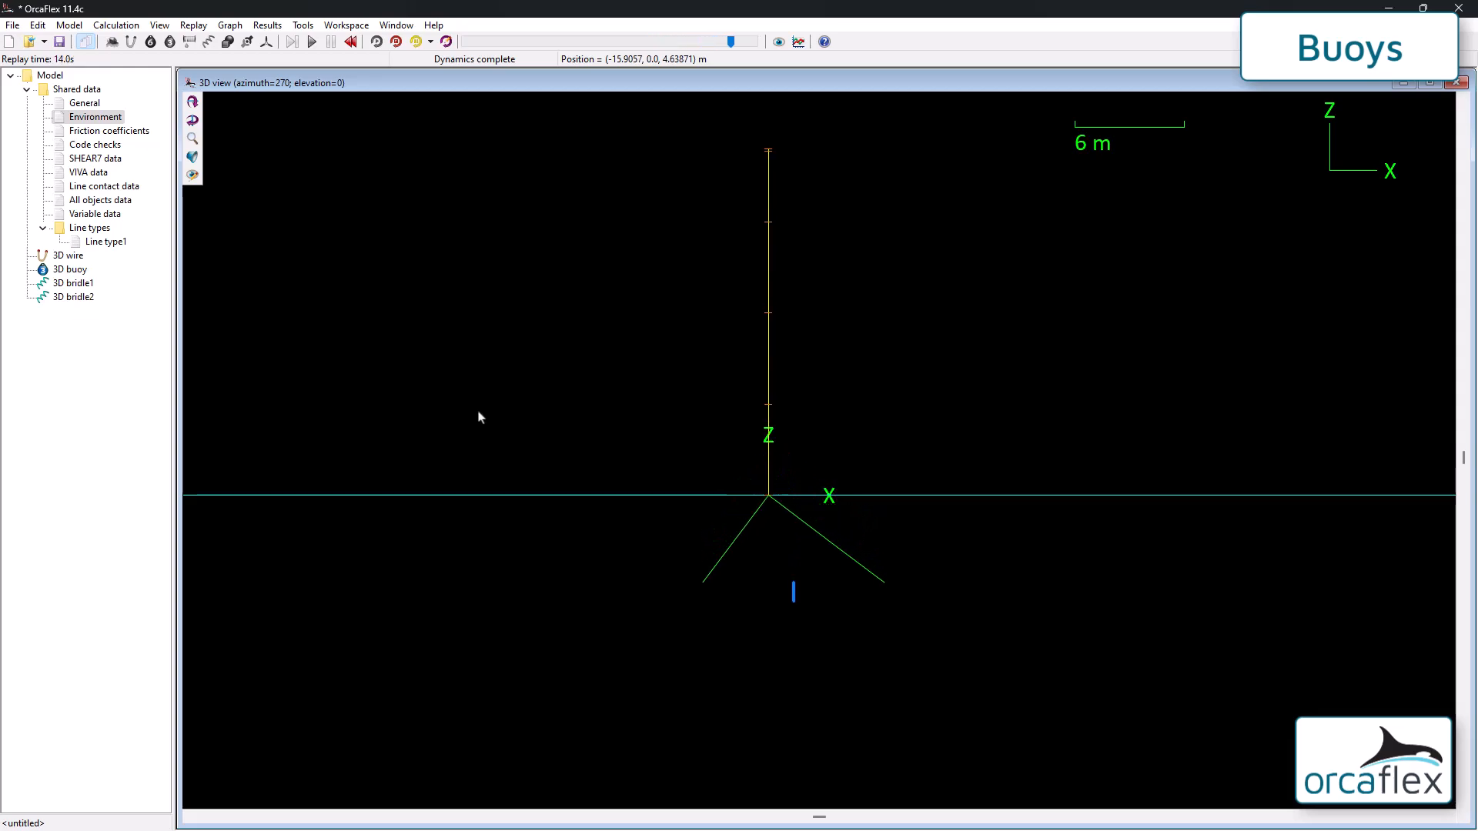
pyautogui.press('F12')
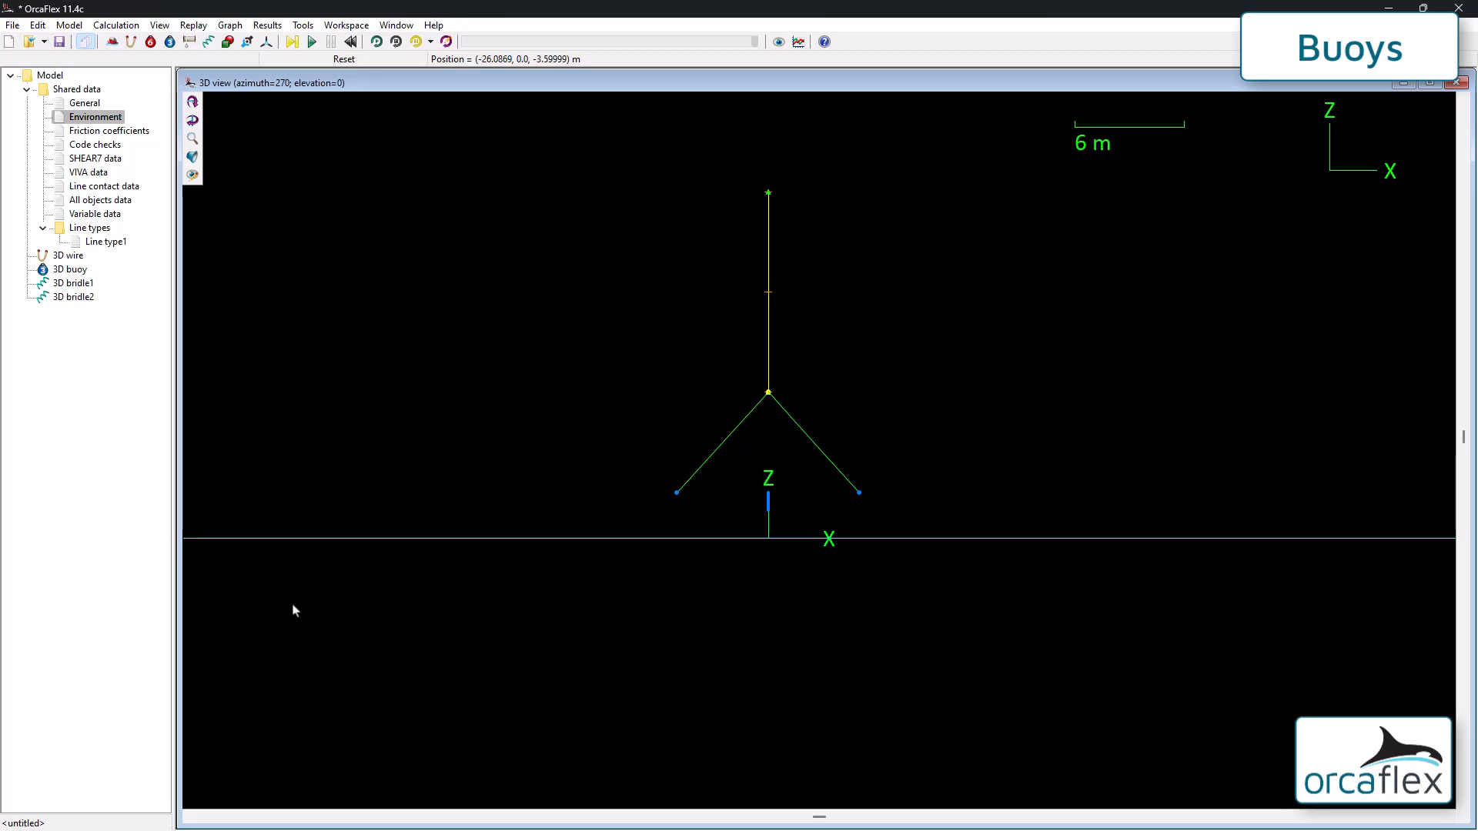
# Step: Add a new group to the model and name it 3D buoy group
pyautogui.rightClick(129, 345)
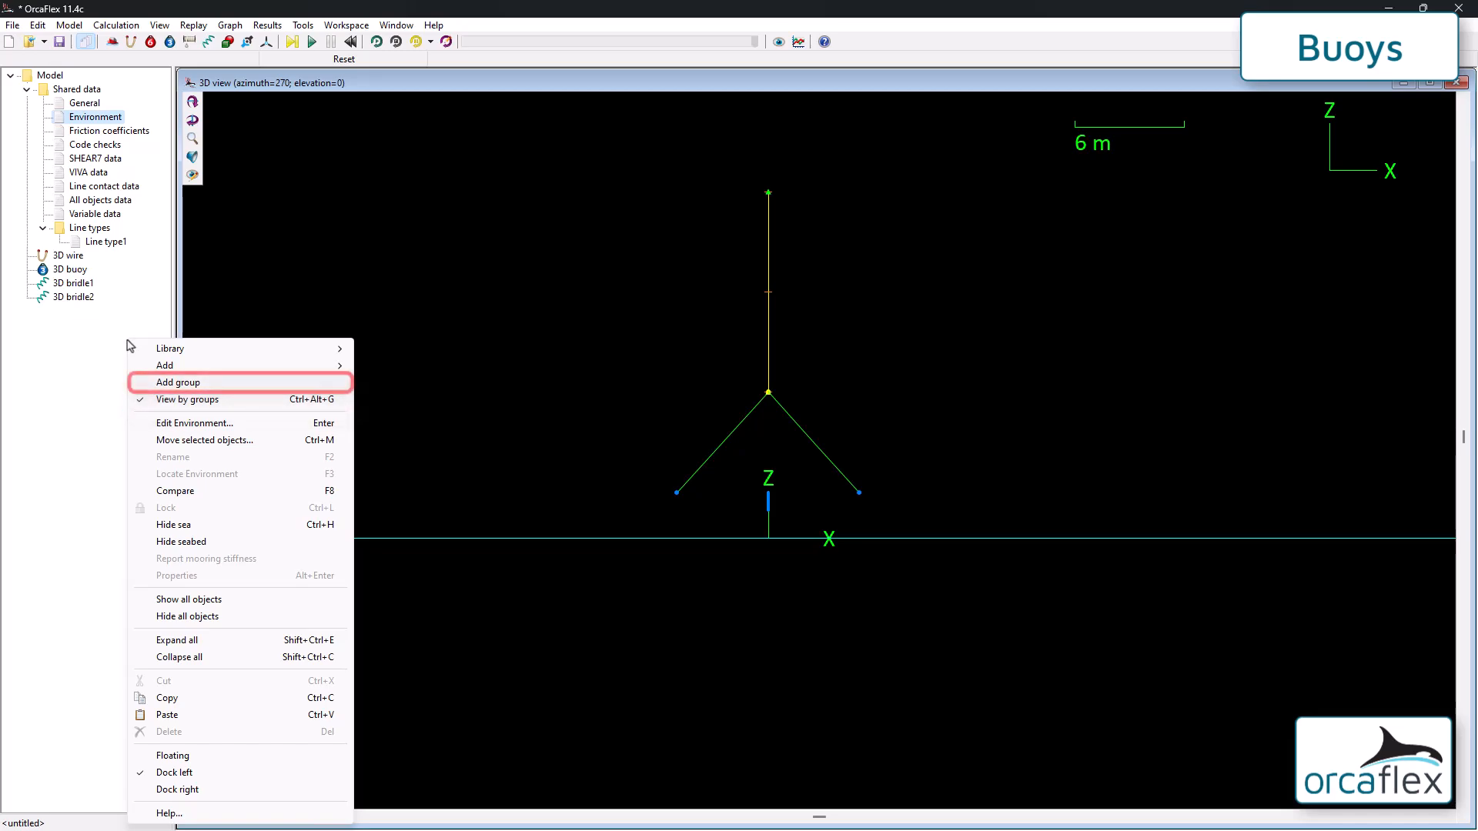
pyautogui.click(154, 383)
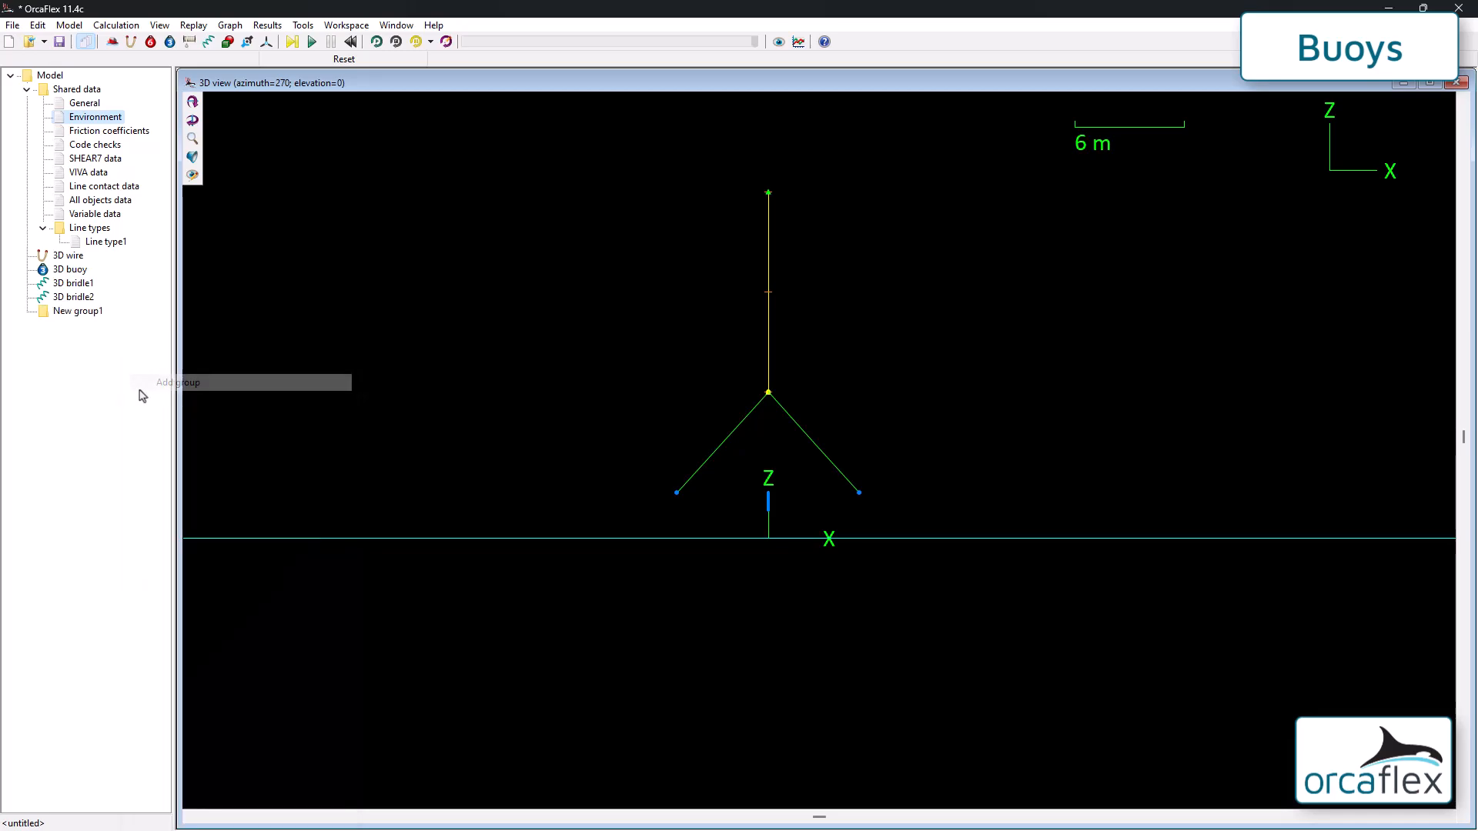
pyautogui.click(78, 316)
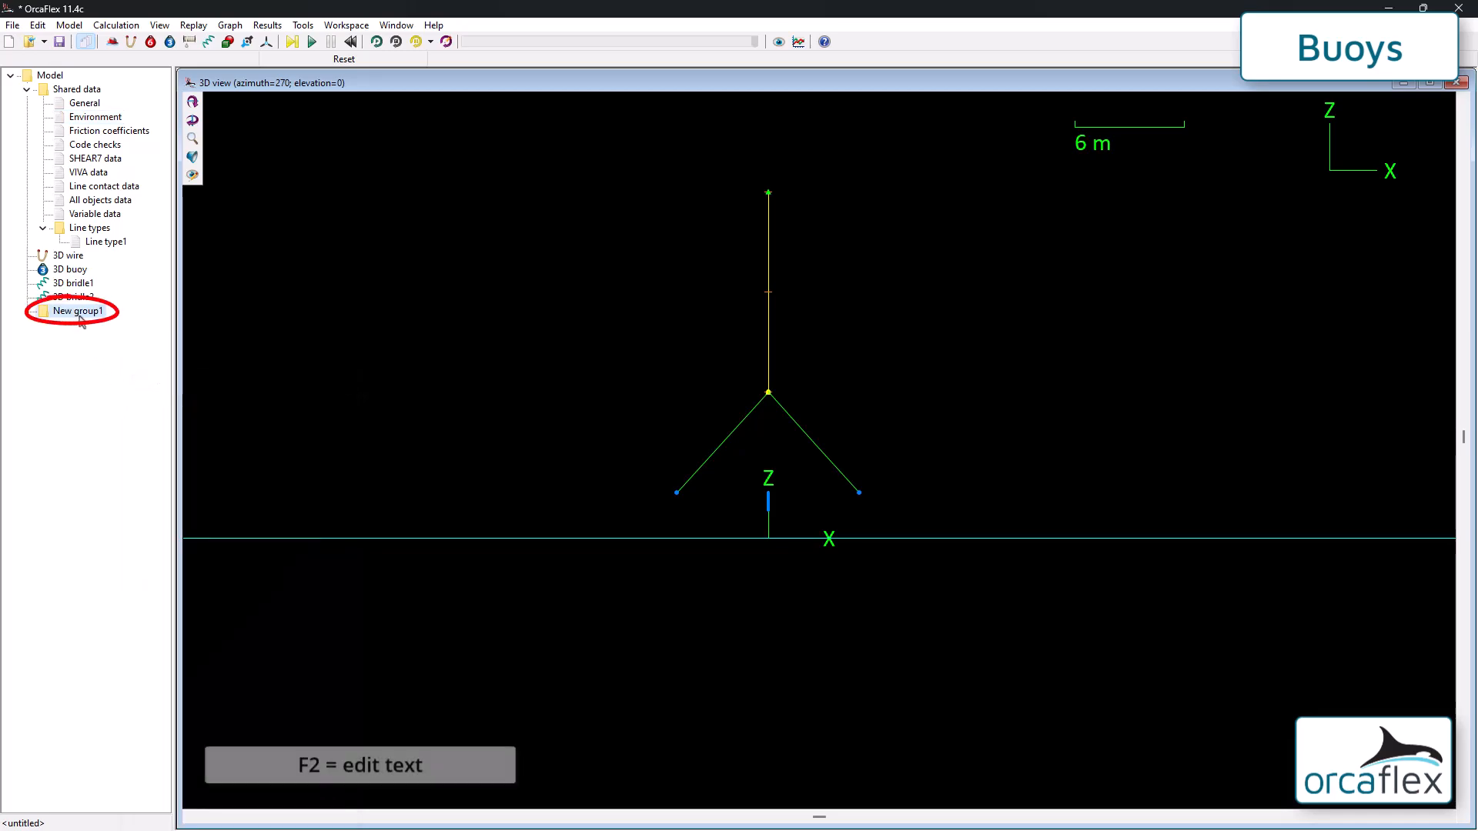
pyautogui.press('F2')
pyautogui.write('3D buoy g')
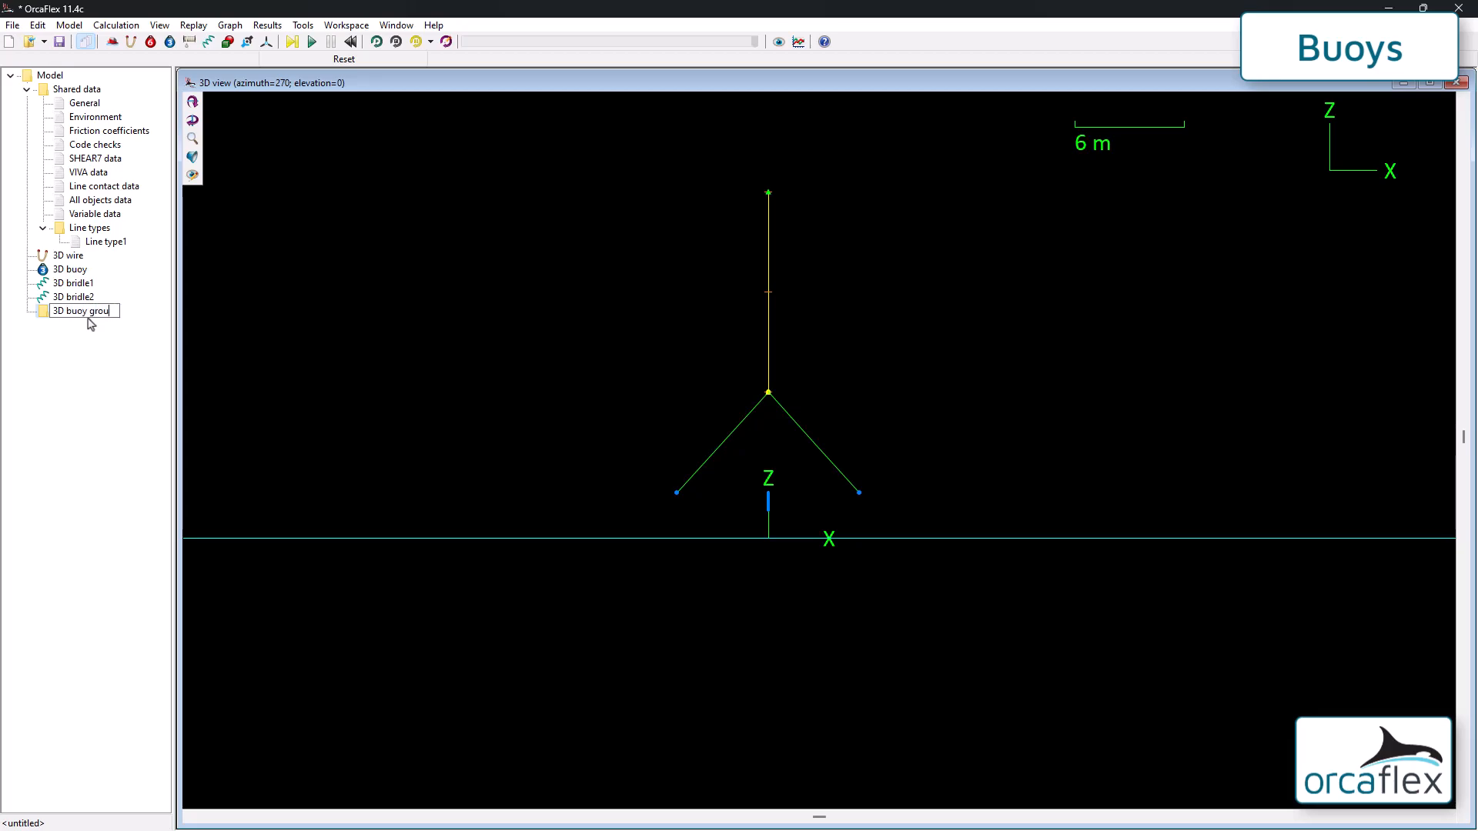
pyautogui.press('Return')
# Step: Move the 3D wire, 3D buoy and both bridle links into the 3D buoy group
pyautogui.click(66, 256)
pyautogui.keyDown('shift'); pyautogui.click(75, 299); pyautogui.keyUp('shift')
pyautogui.moveTo(77, 302); pyautogui.dragTo(85, 312)
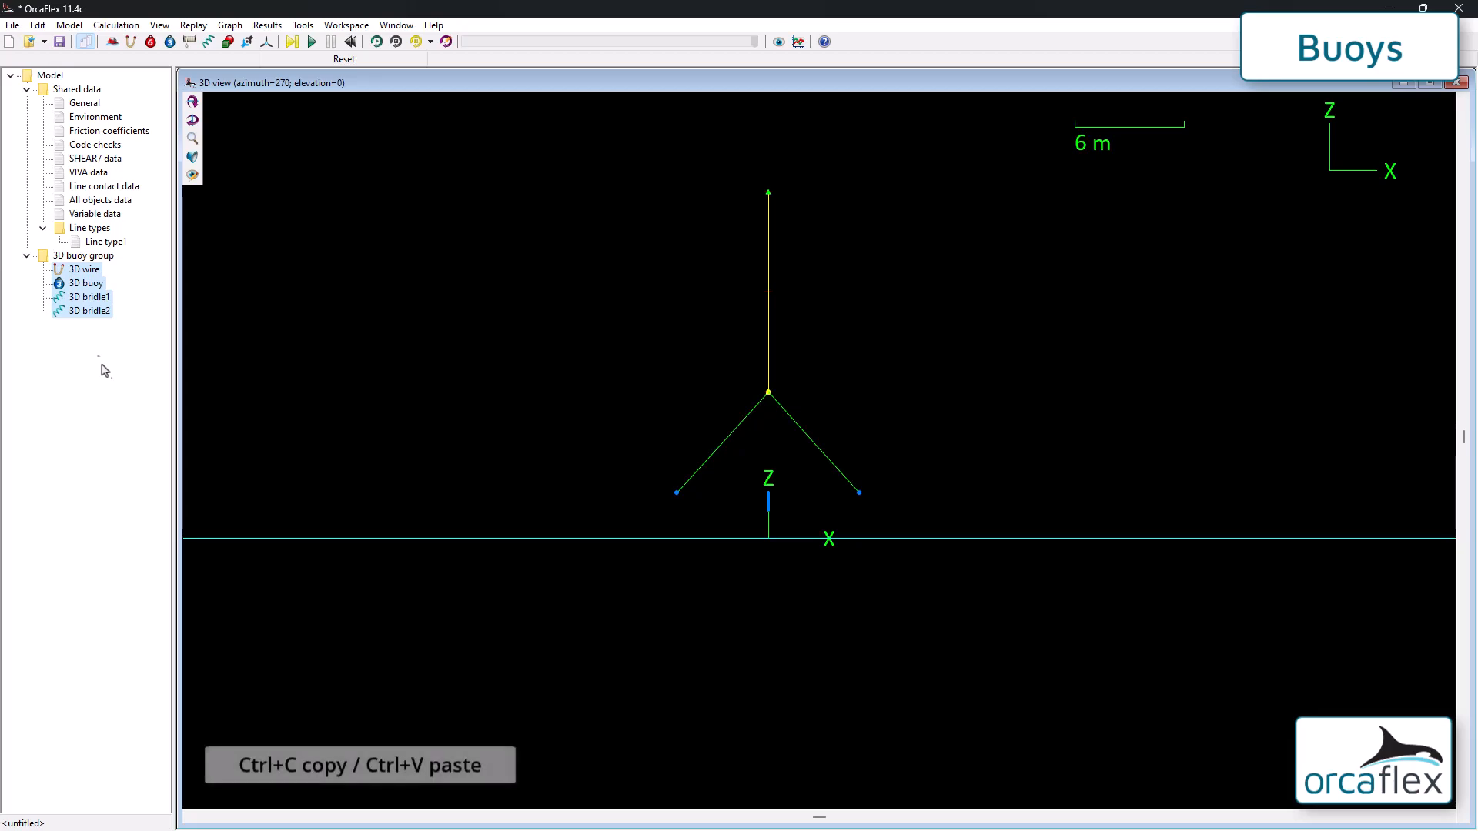
# Step: Copy the 3D buoy group with its contents and paste it at the top level of the model
pyautogui.rightClick(94, 257)
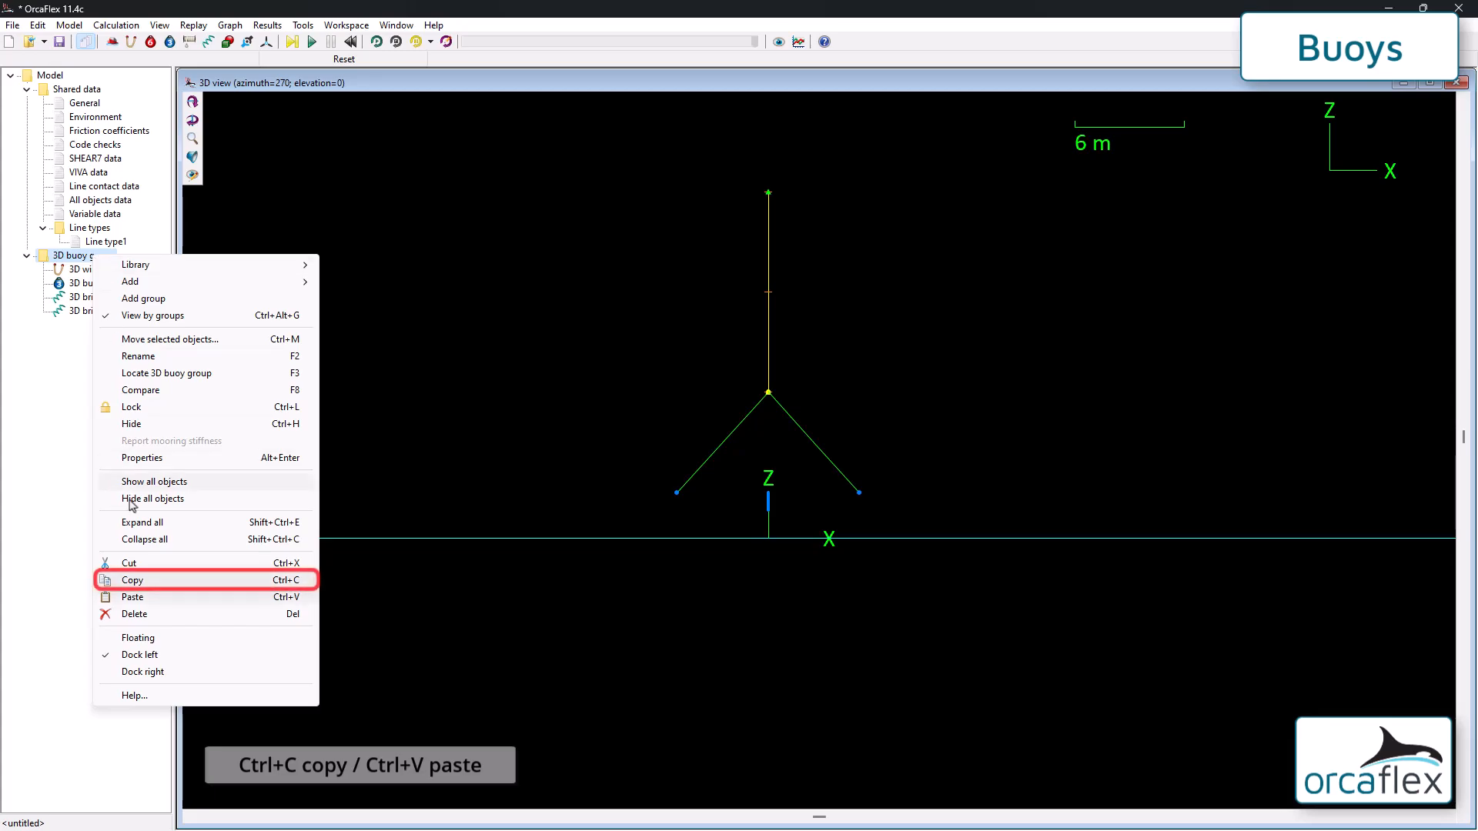
pyautogui.click(131, 580)
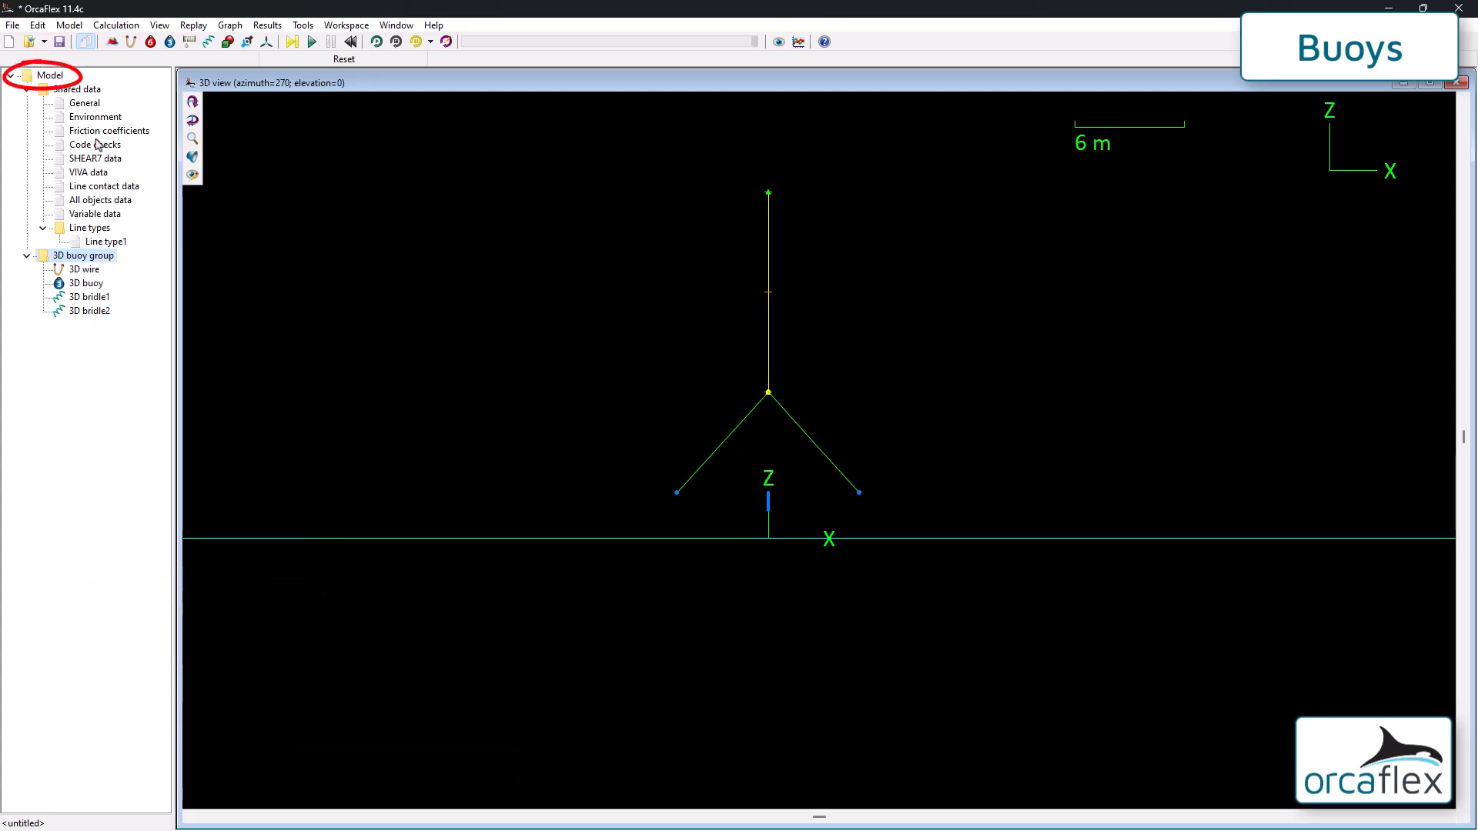
pyautogui.click(51, 76)
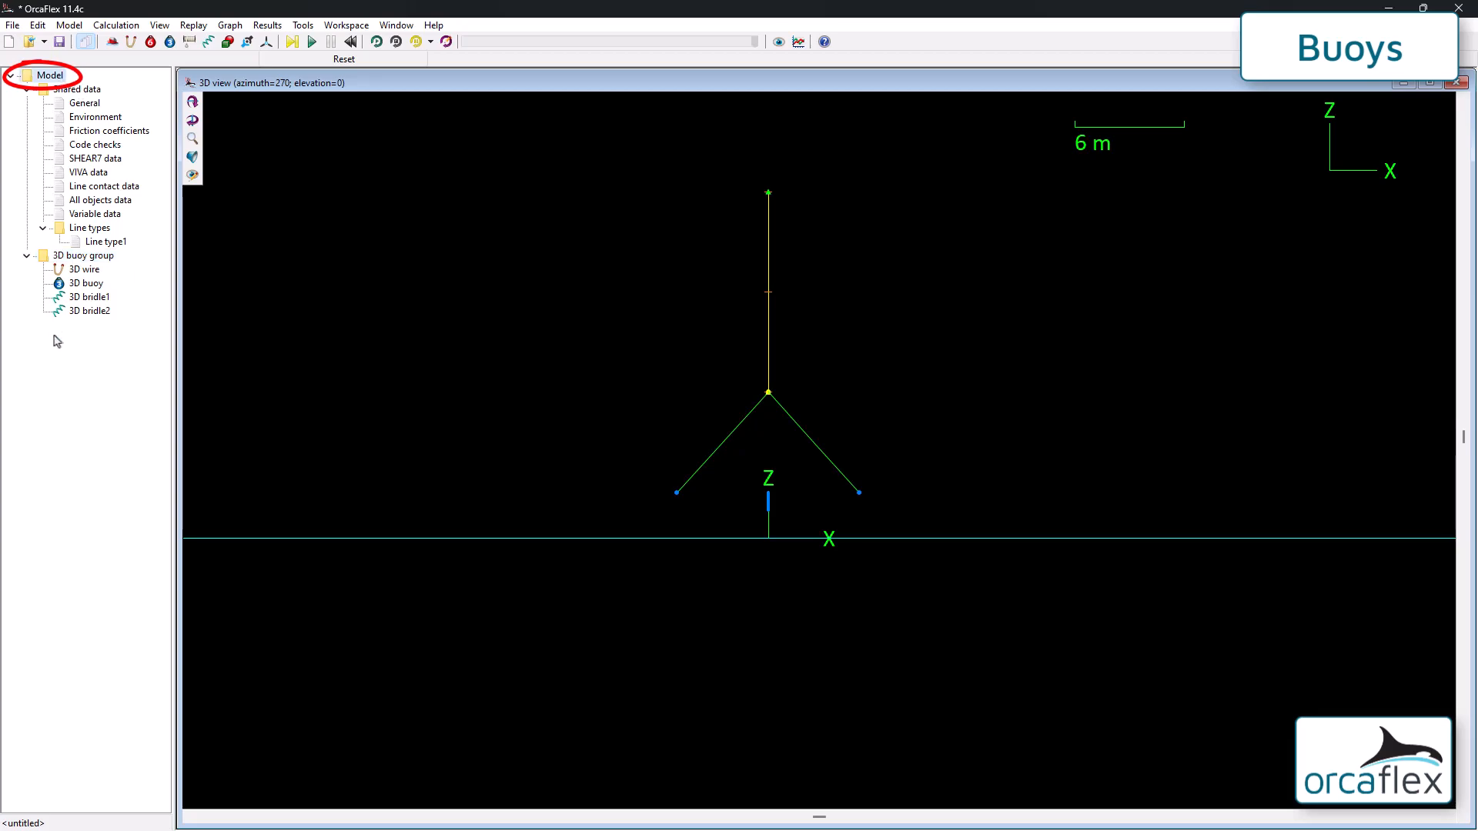
pyautogui.rightClick(75, 378)
pyautogui.click(129, 718)
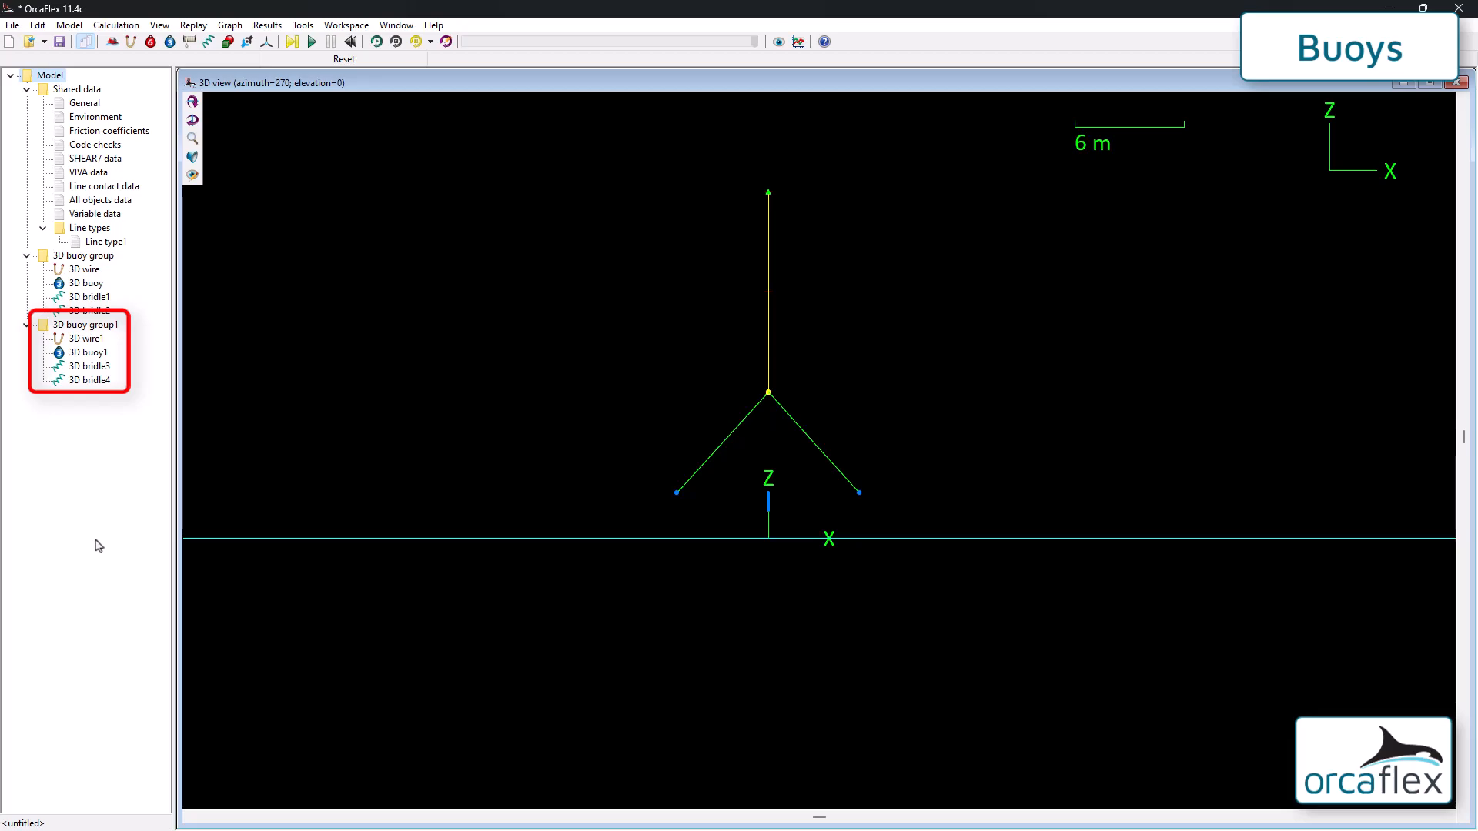
# Step: Rename the copied 3D buoy group as Lumped group
pyautogui.click(80, 327)
pyautogui.press('F2')
pyautogui.press('F2')
pyautogui.write('Lumped group')
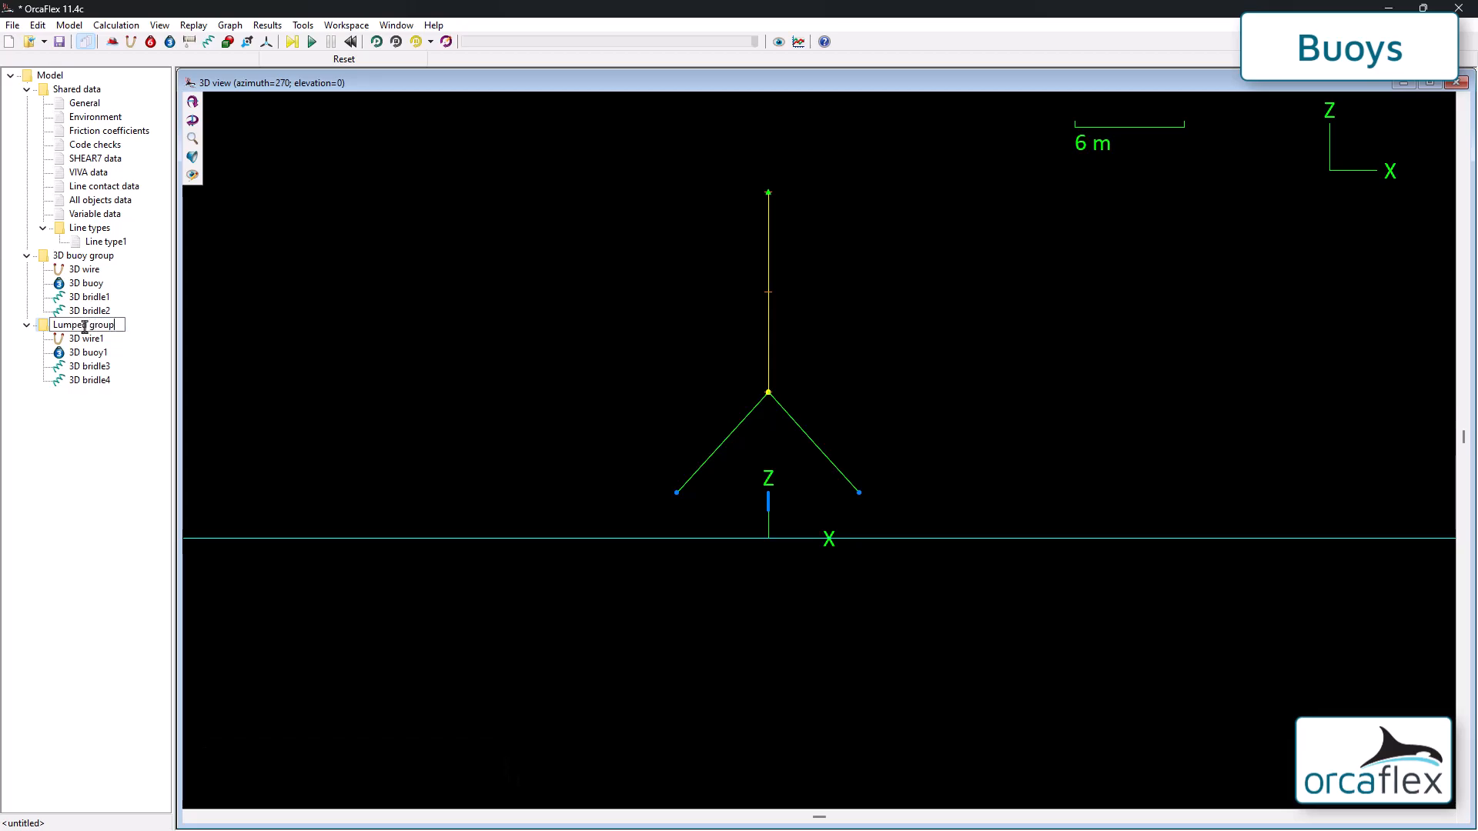
pyautogui.press('Return')
# Step: Rename the wire in the Lumped group as Lumped wire
pyautogui.click(80, 340)
pyautogui.press('F2')
pyautogui.moveTo(80, 340); pyautogui.dragTo(65, 351)
pyautogui.write('Lumped')
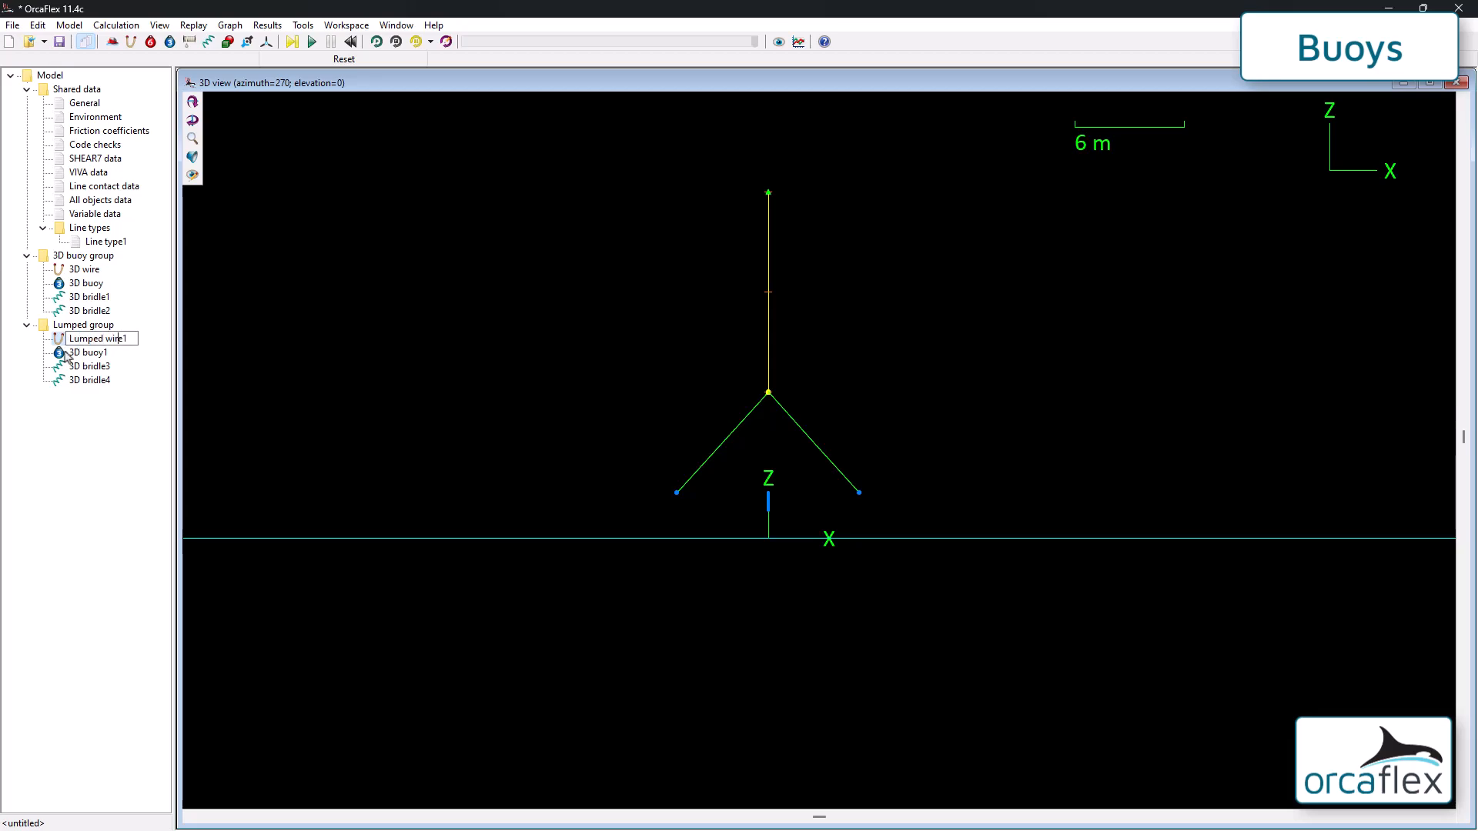
pyautogui.press('Return')
# Step: Rename the two links in the Lumped group as Lumped bridle1 and Lumped bridle2
pyautogui.click(76, 366)
pyautogui.press('F2')
pyautogui.moveTo(80, 366); pyautogui.dragTo(57, 380)
pyautogui.write('Lumped bridle1')
pyautogui.press('Return')
pyautogui.click(80, 380)
pyautogui.press('F2')
pyautogui.write('Lumped brid')
pyautogui.press('Return')
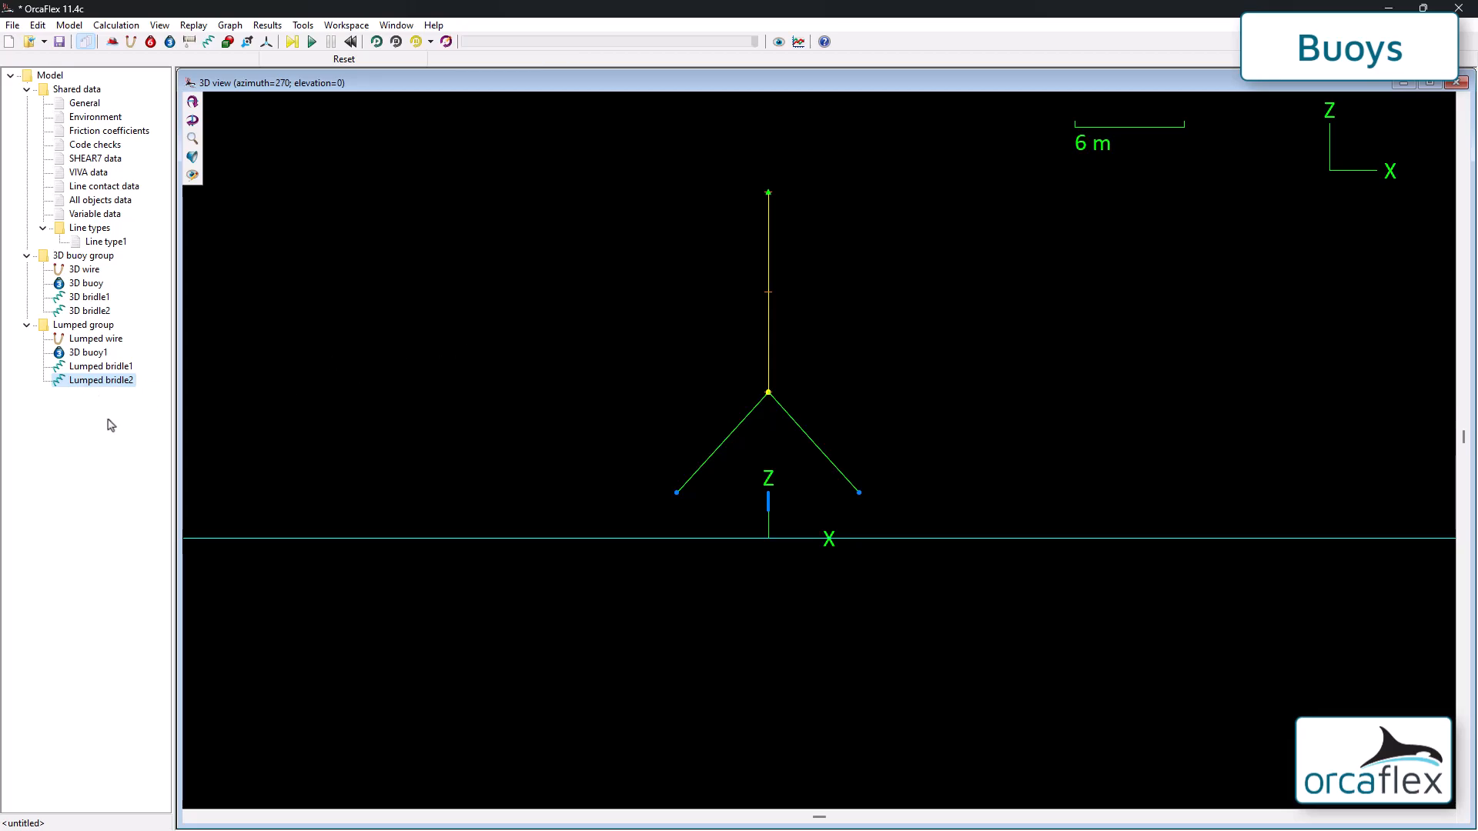
# Step: Delete the copied 3D buoy from the Lumped group and place a new 6D buoy in the 3D view instead
pyautogui.click(89, 354)
pyautogui.press('Delete')
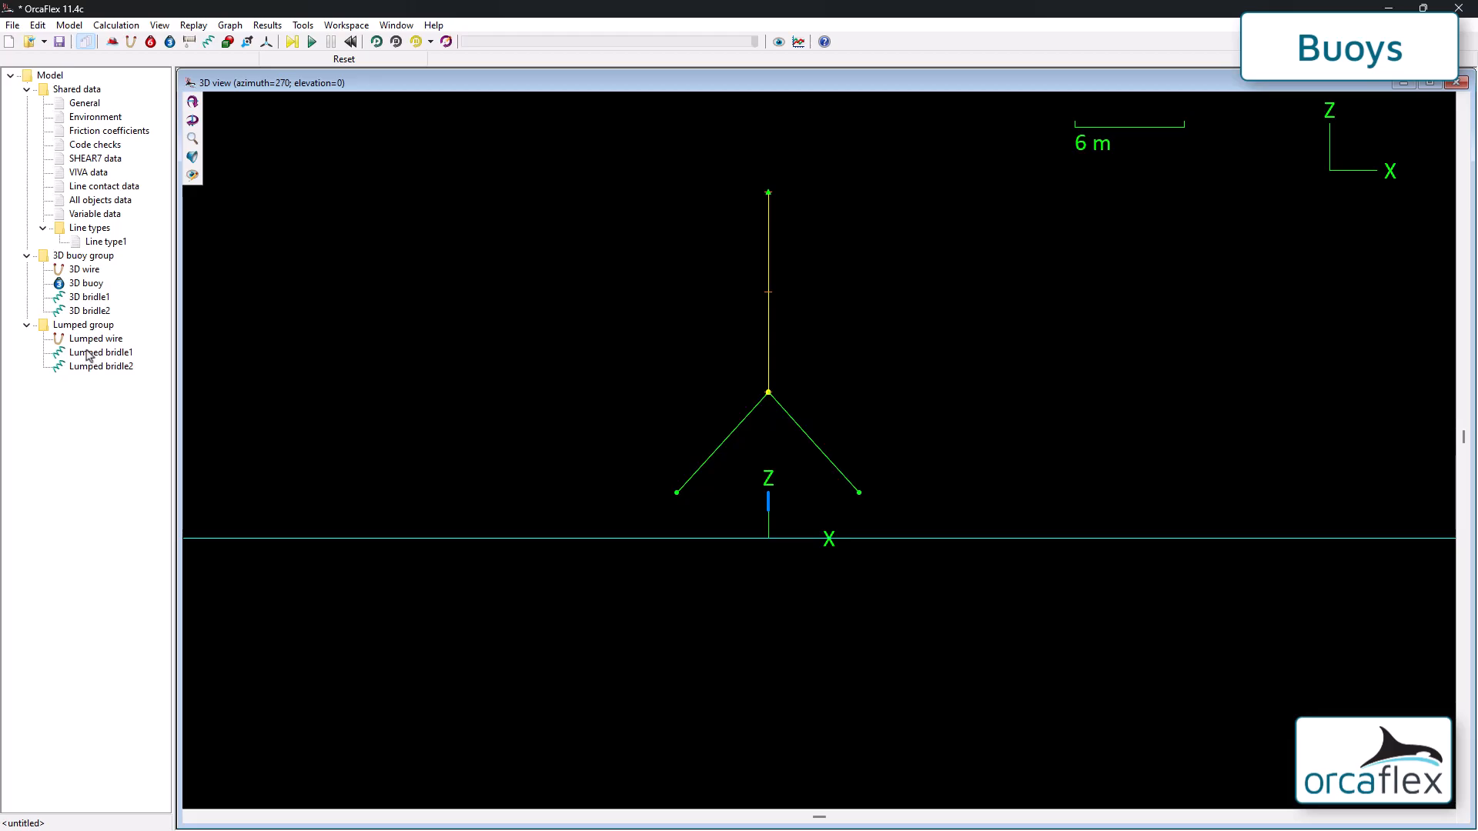
pyautogui.click(150, 43)
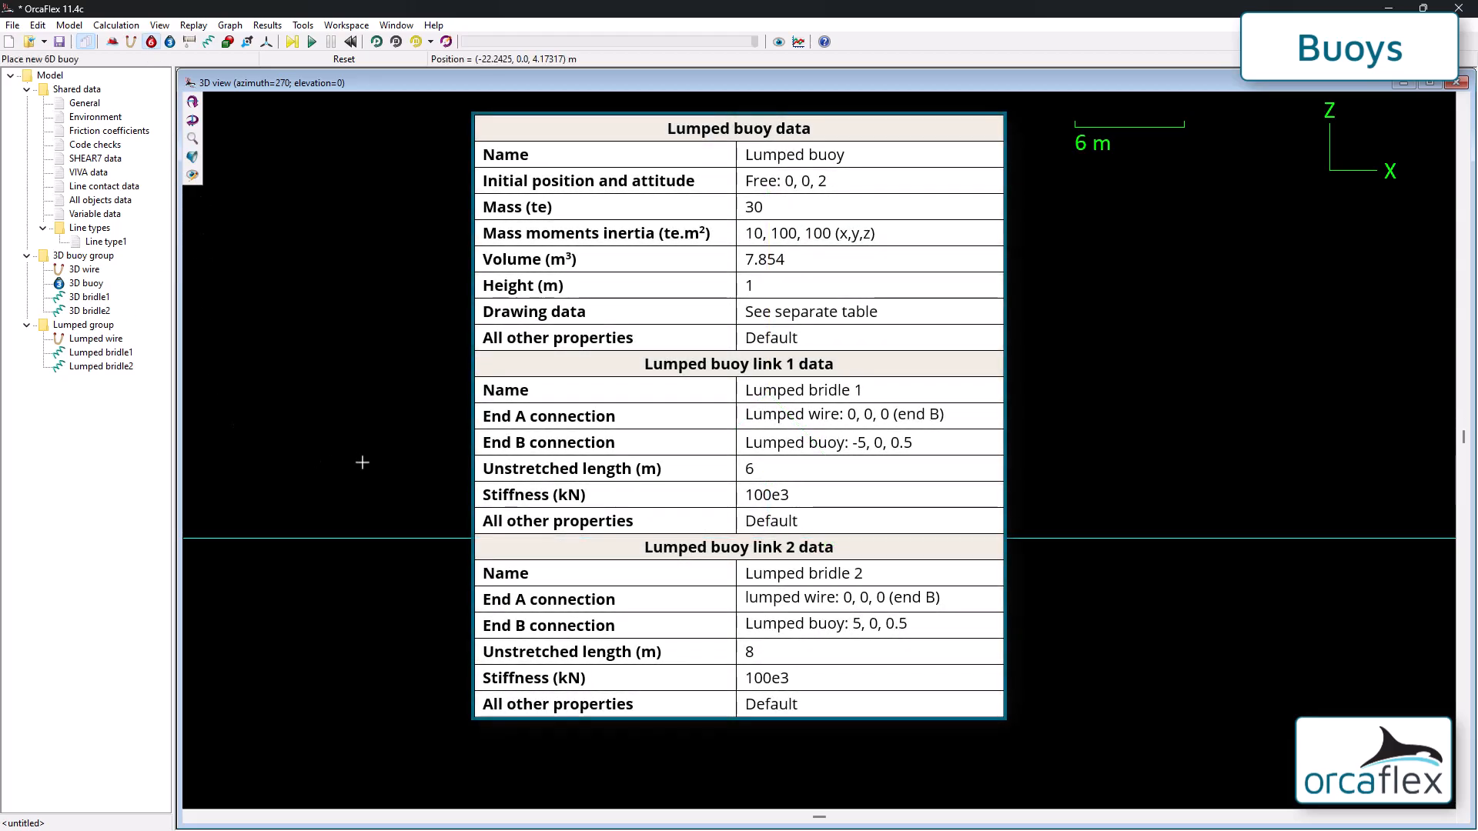
pyautogui.click(482, 429)
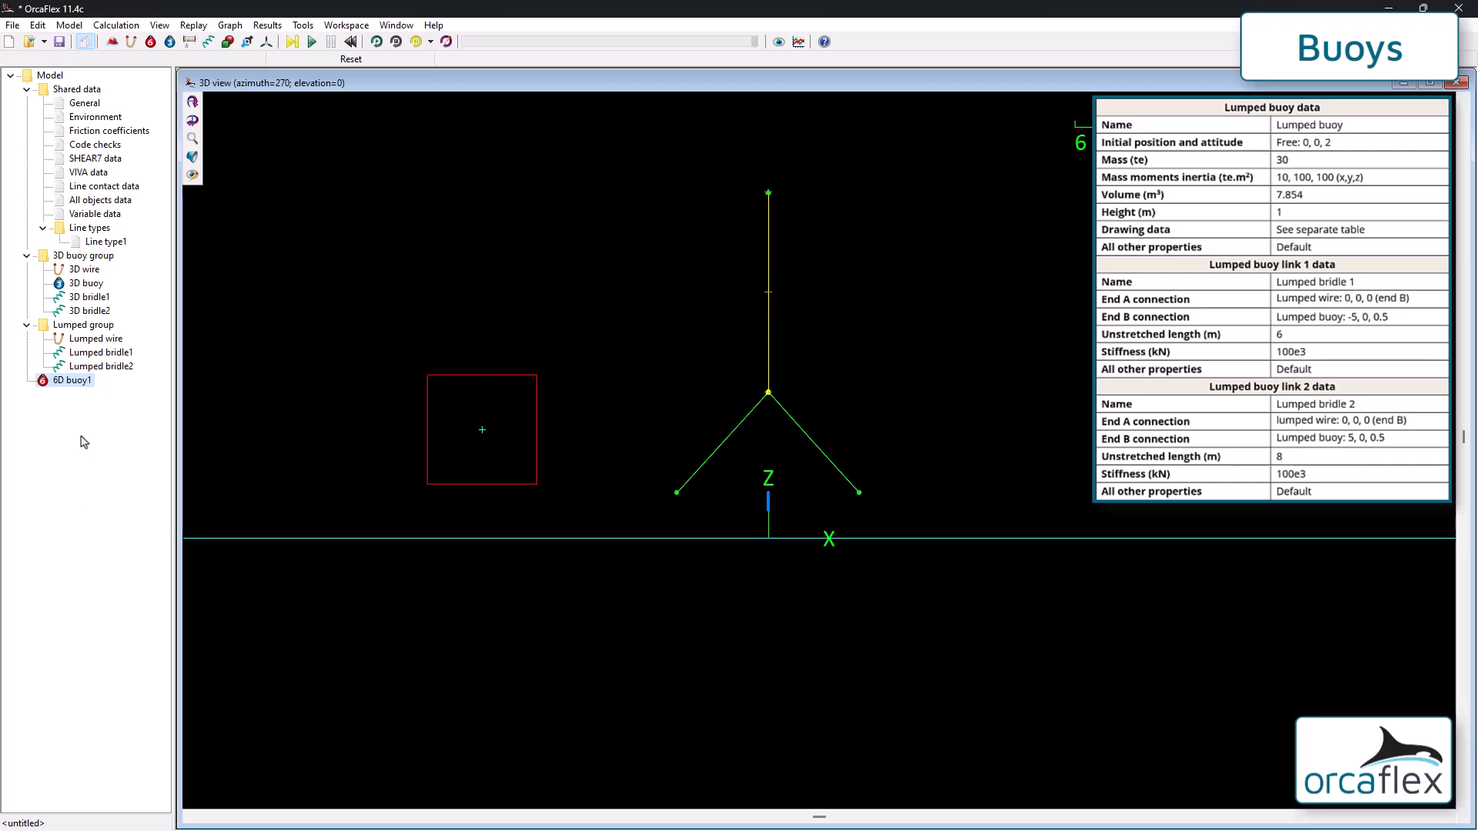
# Step: Move the 6D buoy to the start of the Lumped group and reorder the 3D buoy above the 3D wire
pyautogui.moveTo(74, 383); pyautogui.dragTo(86, 326)
pyautogui.moveTo(90, 385); pyautogui.dragTo(97, 350)
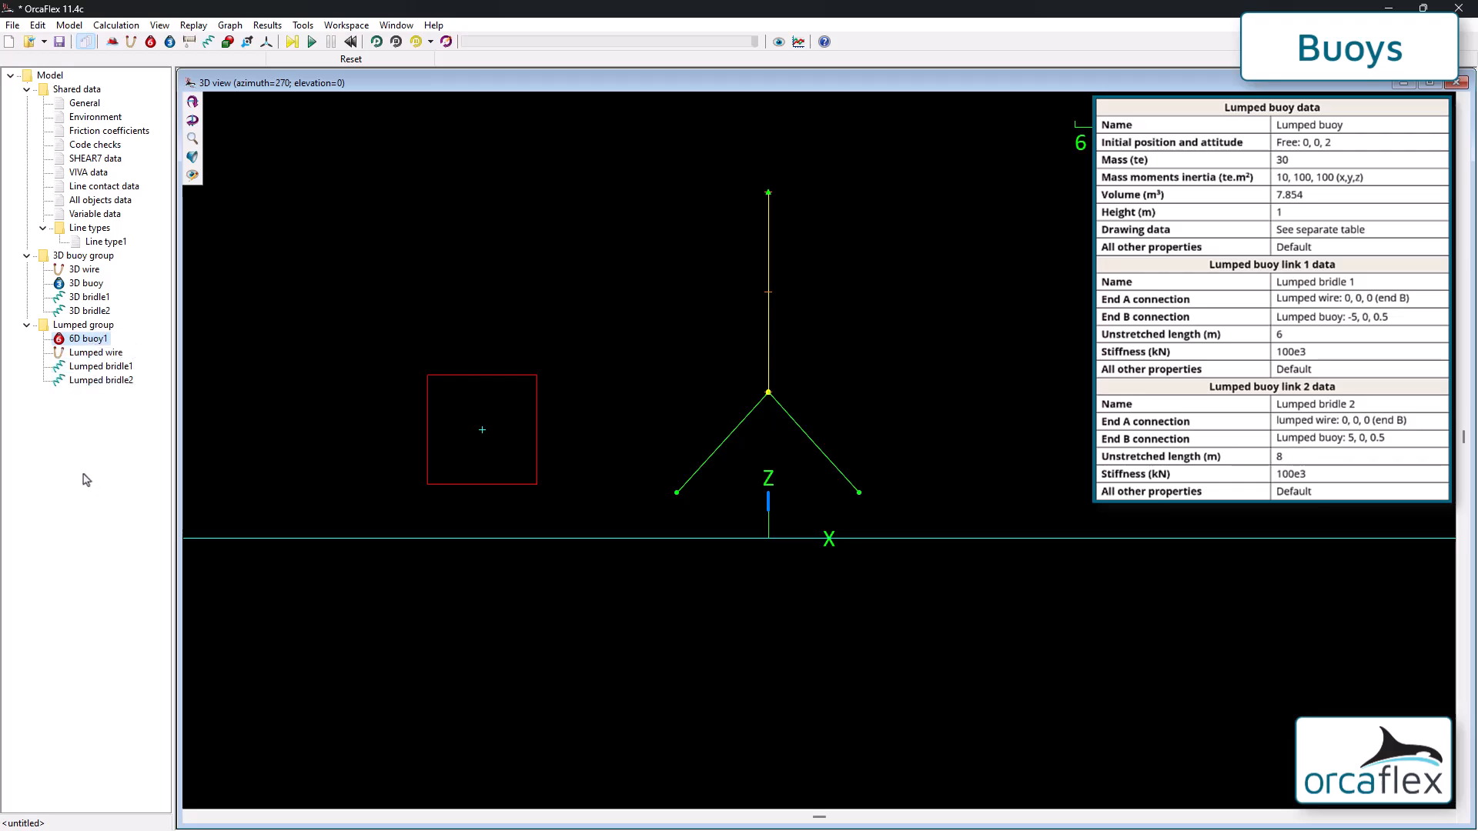
pyautogui.moveTo(89, 285); pyautogui.dragTo(90, 274)
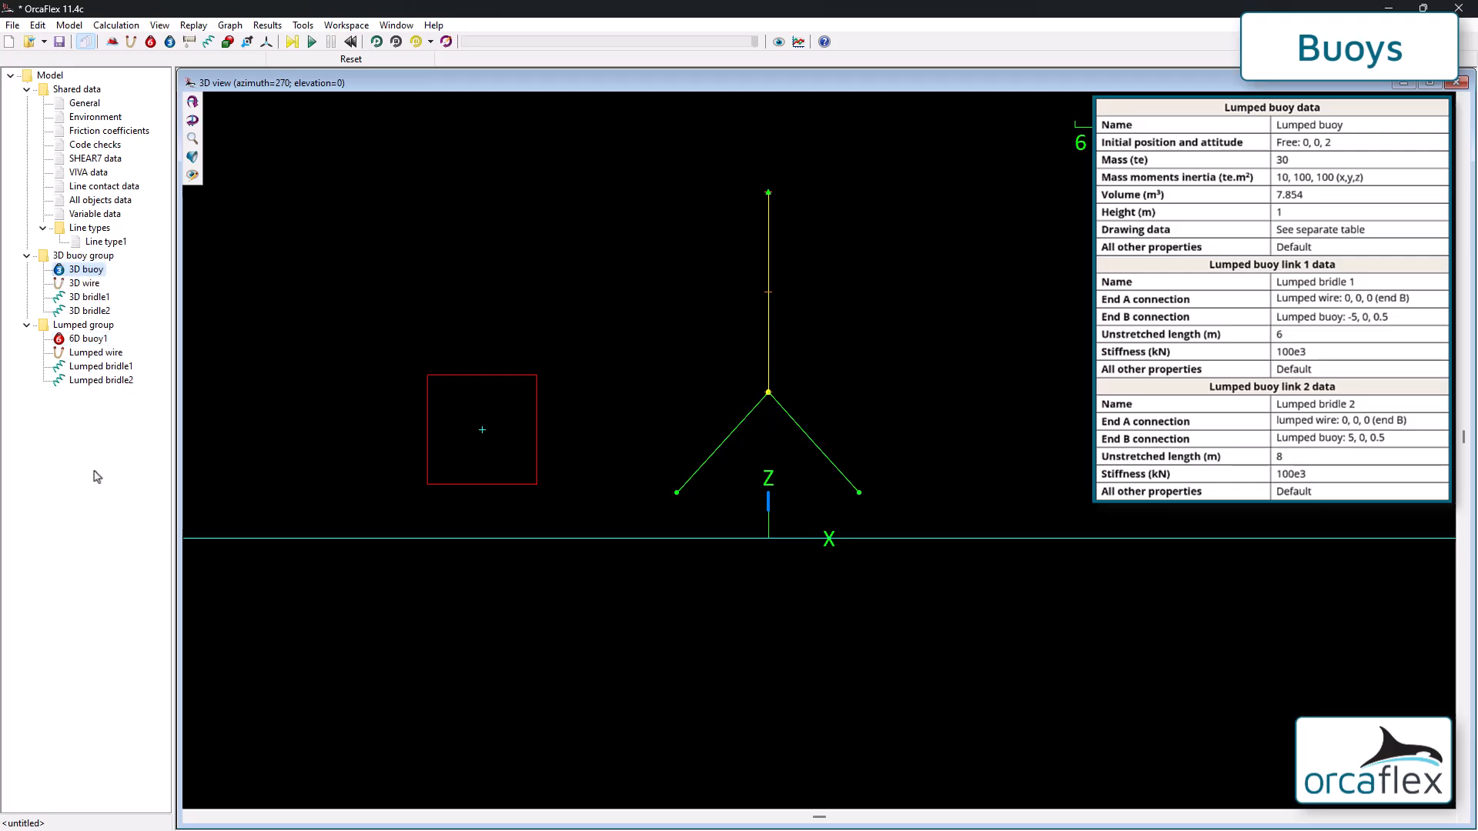
# Step: Rename the 6D buoy in the Lumped group as Lumped buoy
pyautogui.click(86, 339)
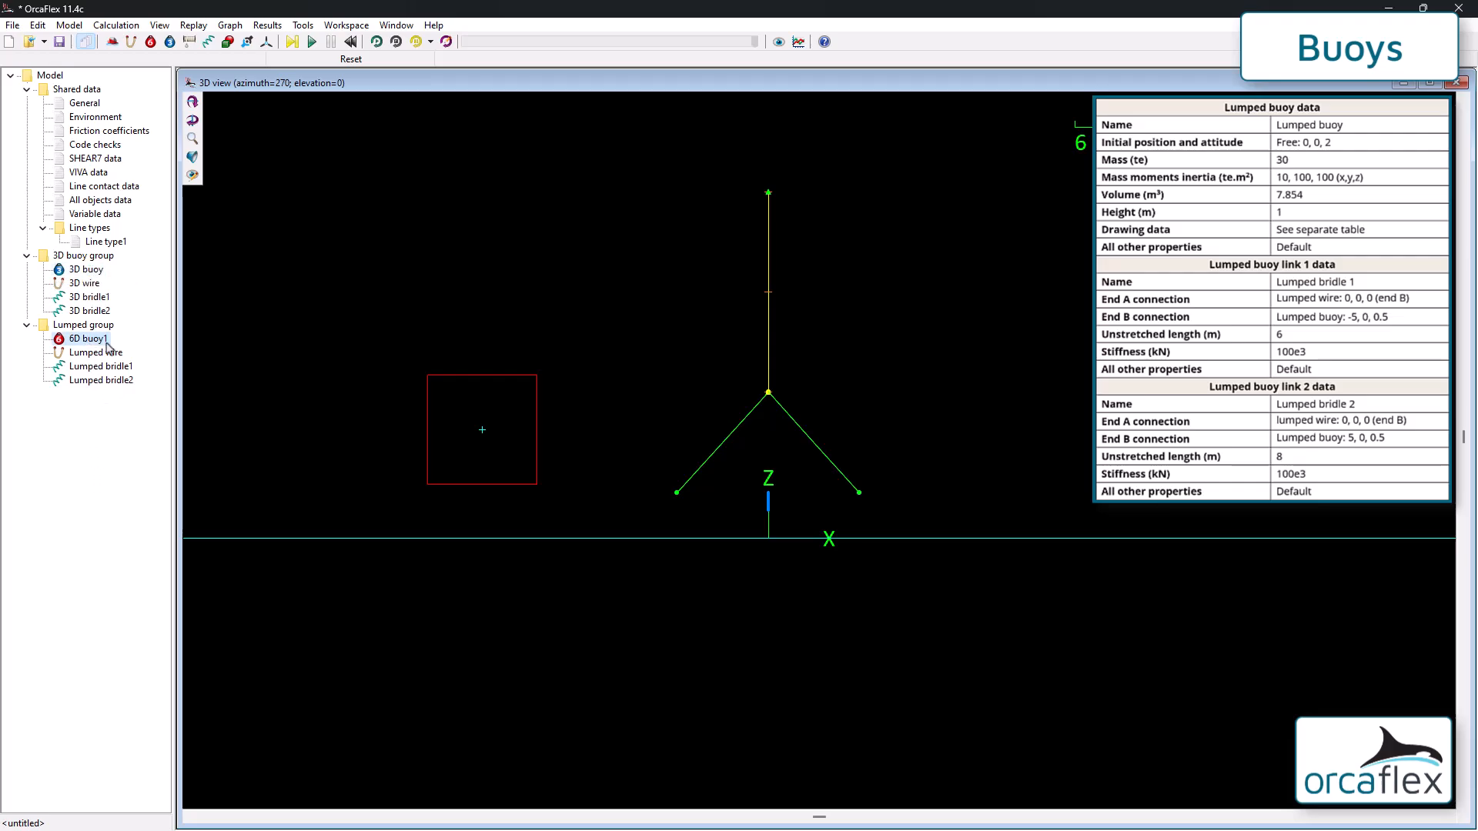
pyautogui.press('F2')
pyautogui.write('Lumped')
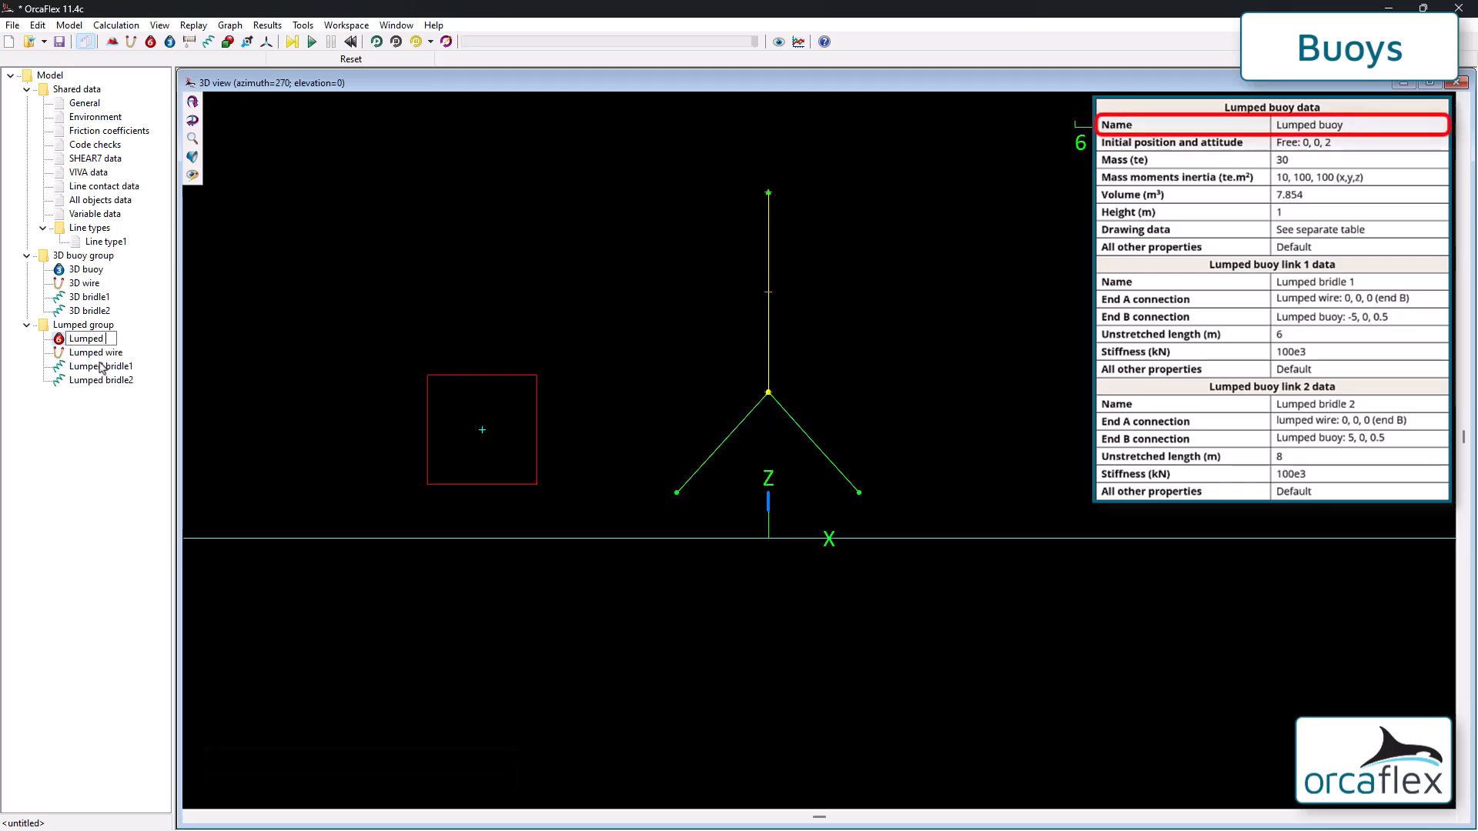
pyautogui.press('Return')
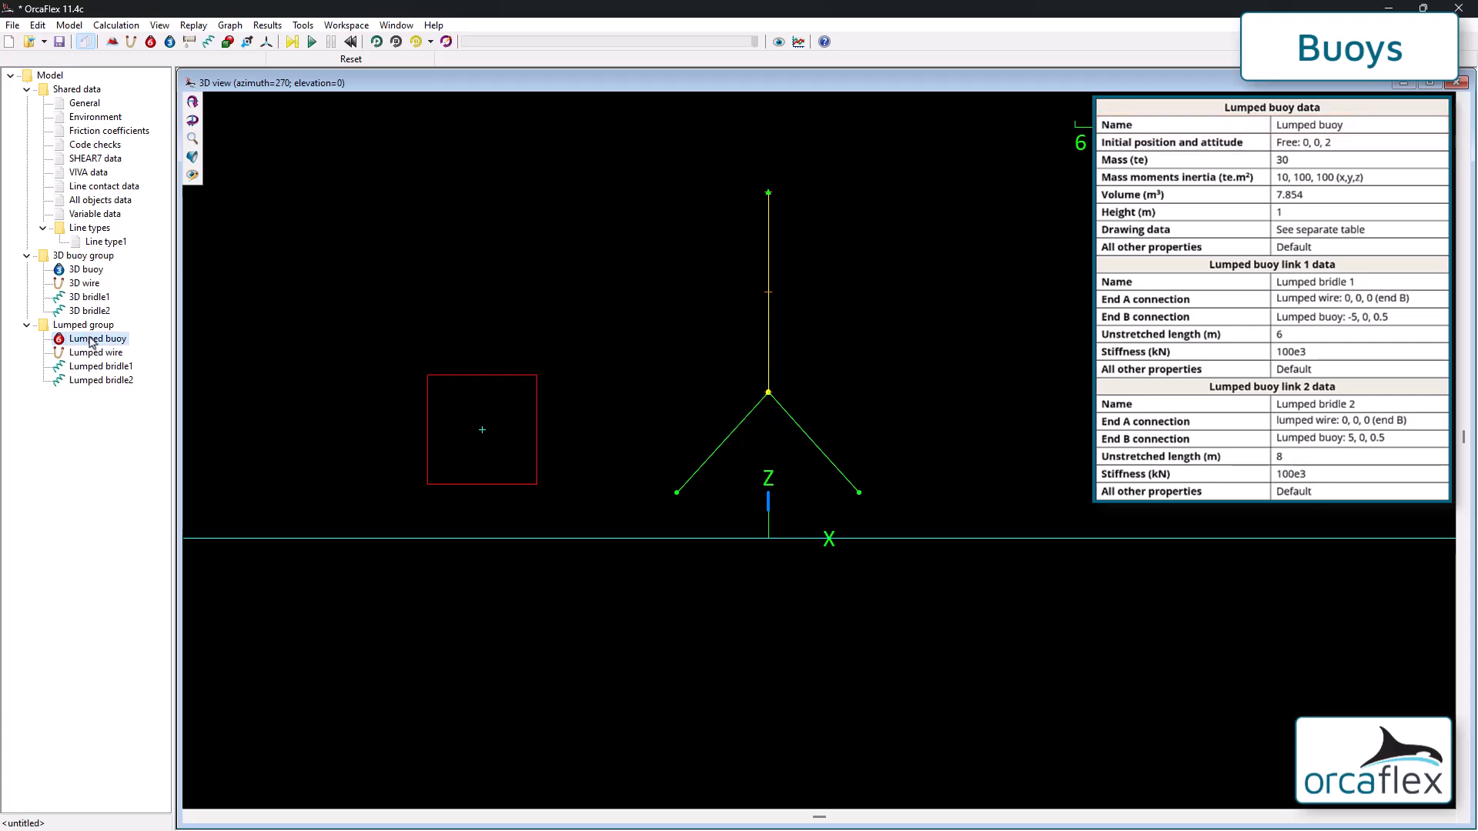
# Step: Open the Lumped buoy's data and set its initial position to x 0 and z 2 m
pyautogui.doubleClick(91, 339)
pyautogui.write('0')
pyautogui.press('Tab')
pyautogui.press('Tab')
pyautogui.write('2')
pyautogui.press('Return')
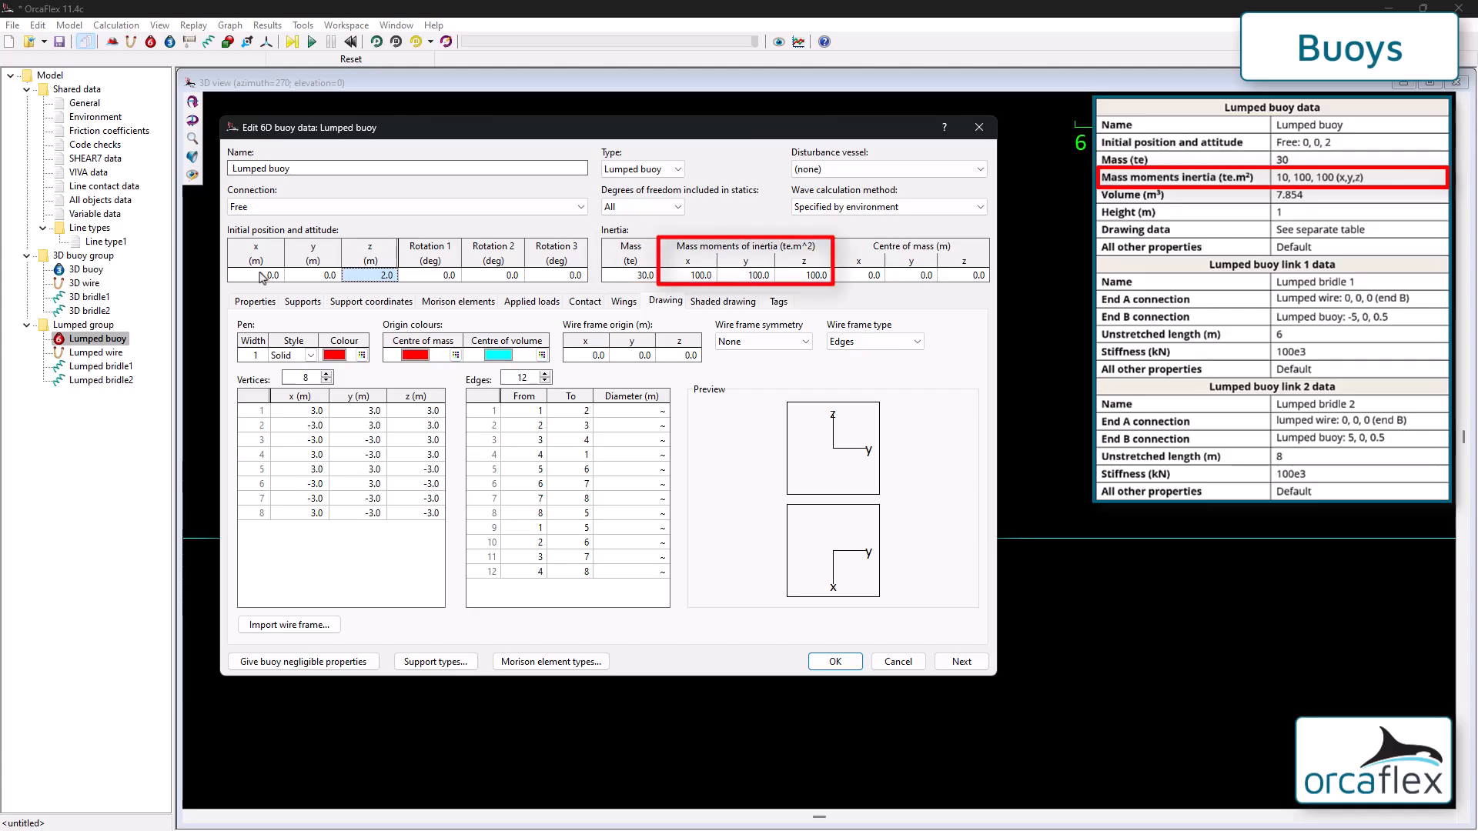
# Step: Set the Lumped buoy's mass moment of inertia about x to 10 te.m^2
pyautogui.click(713, 277)
pyautogui.write('10')
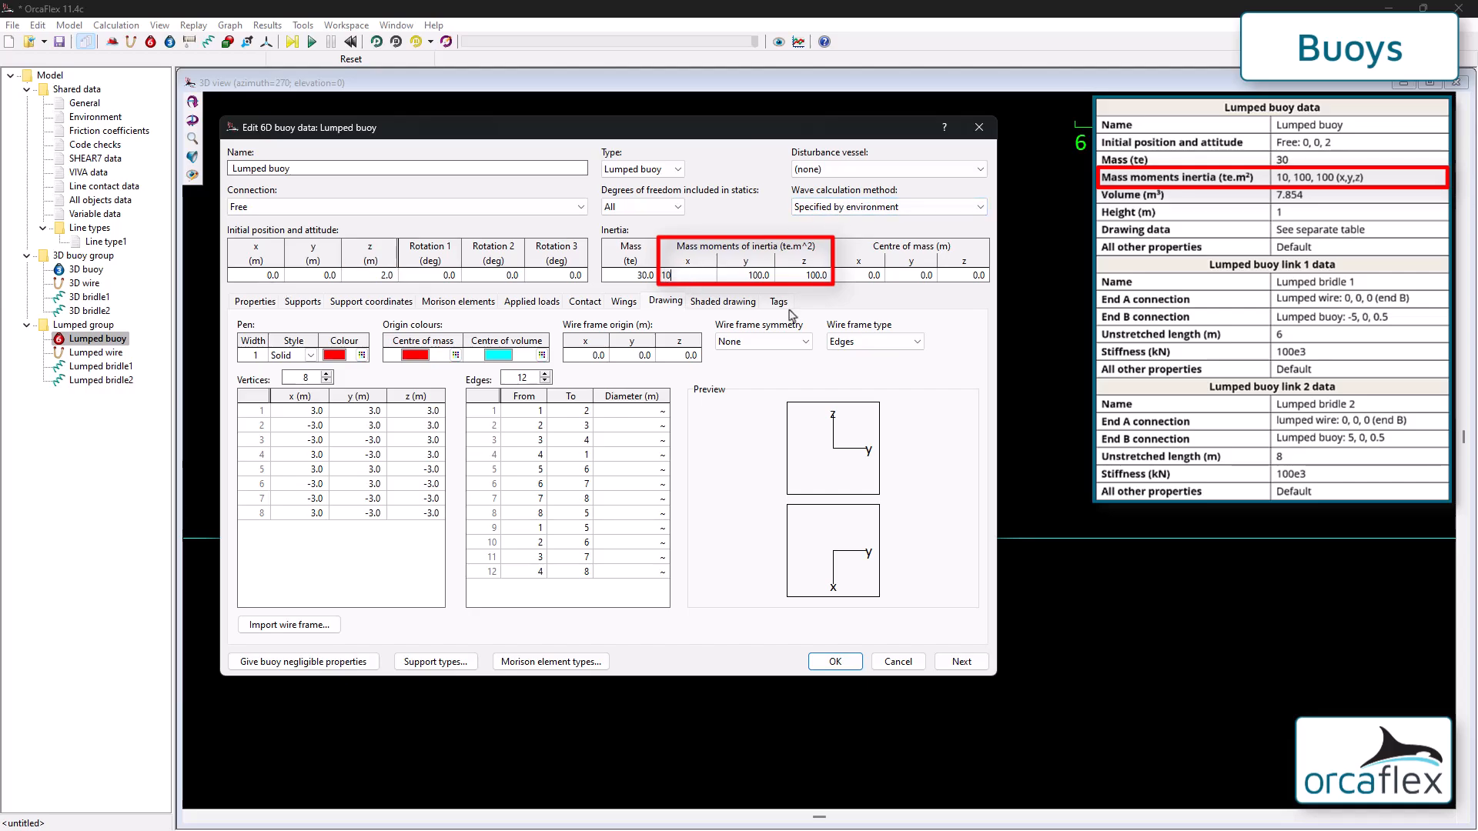
pyautogui.press('Return')
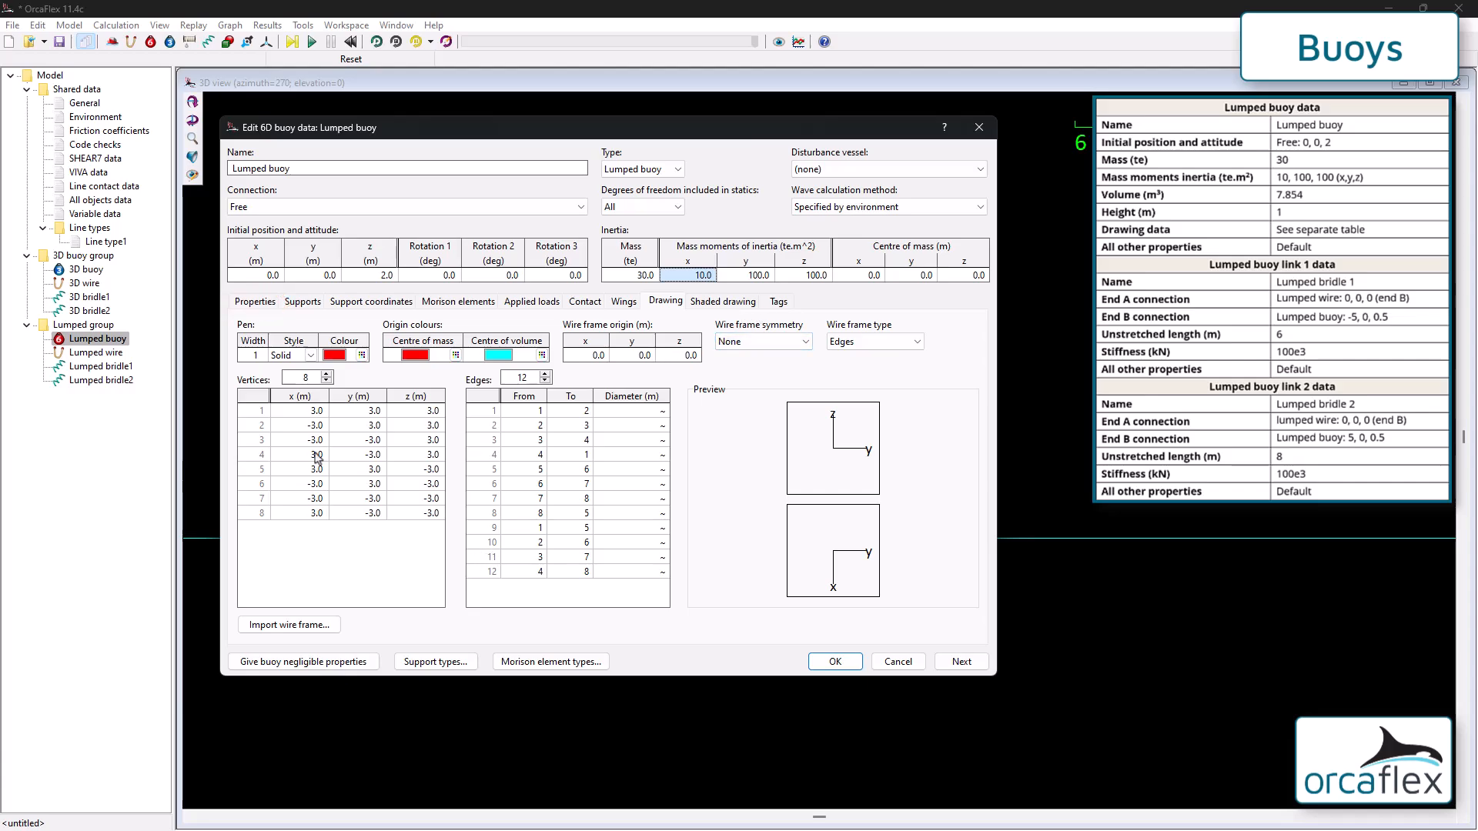
# Step: Set the Lumped buoy's volume to 7.854 m^3 and its height to 1 m
pyautogui.click(255, 301)
pyautogui.click(327, 416)
pyautogui.write('7.85')
pyautogui.press('Return')
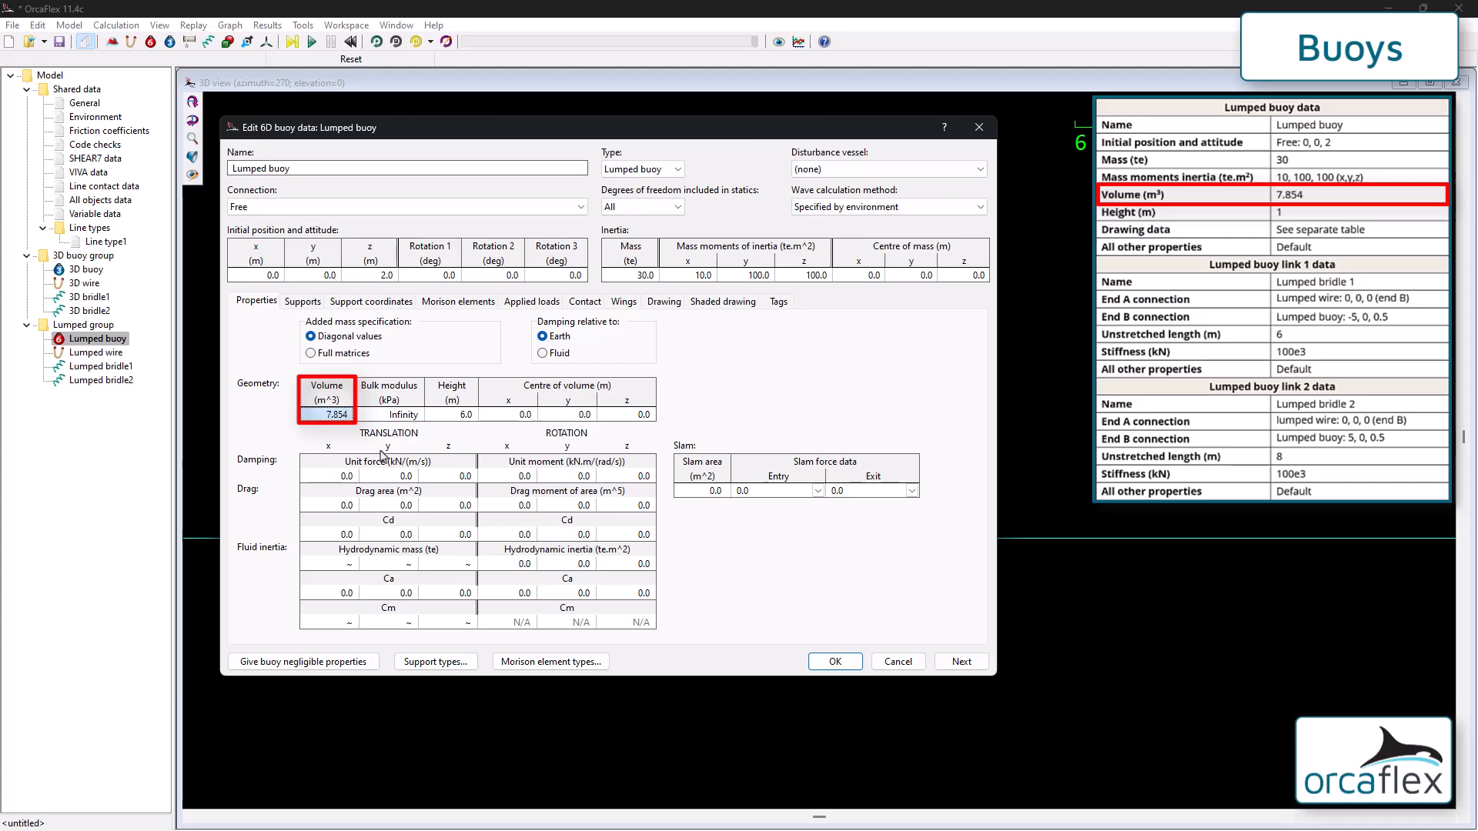
pyautogui.click(464, 417)
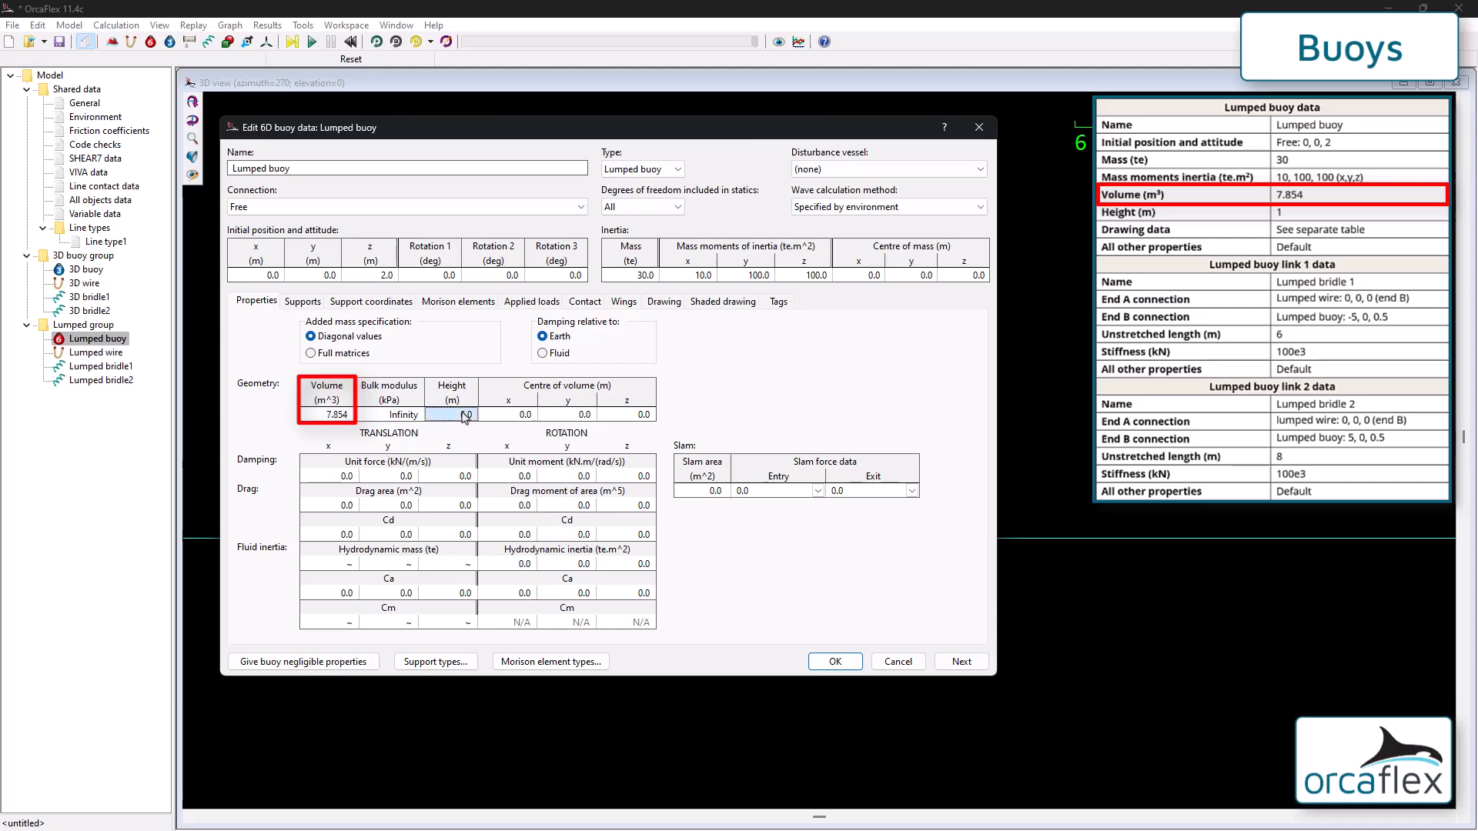
pyautogui.write('1')
pyautogui.press('Return')
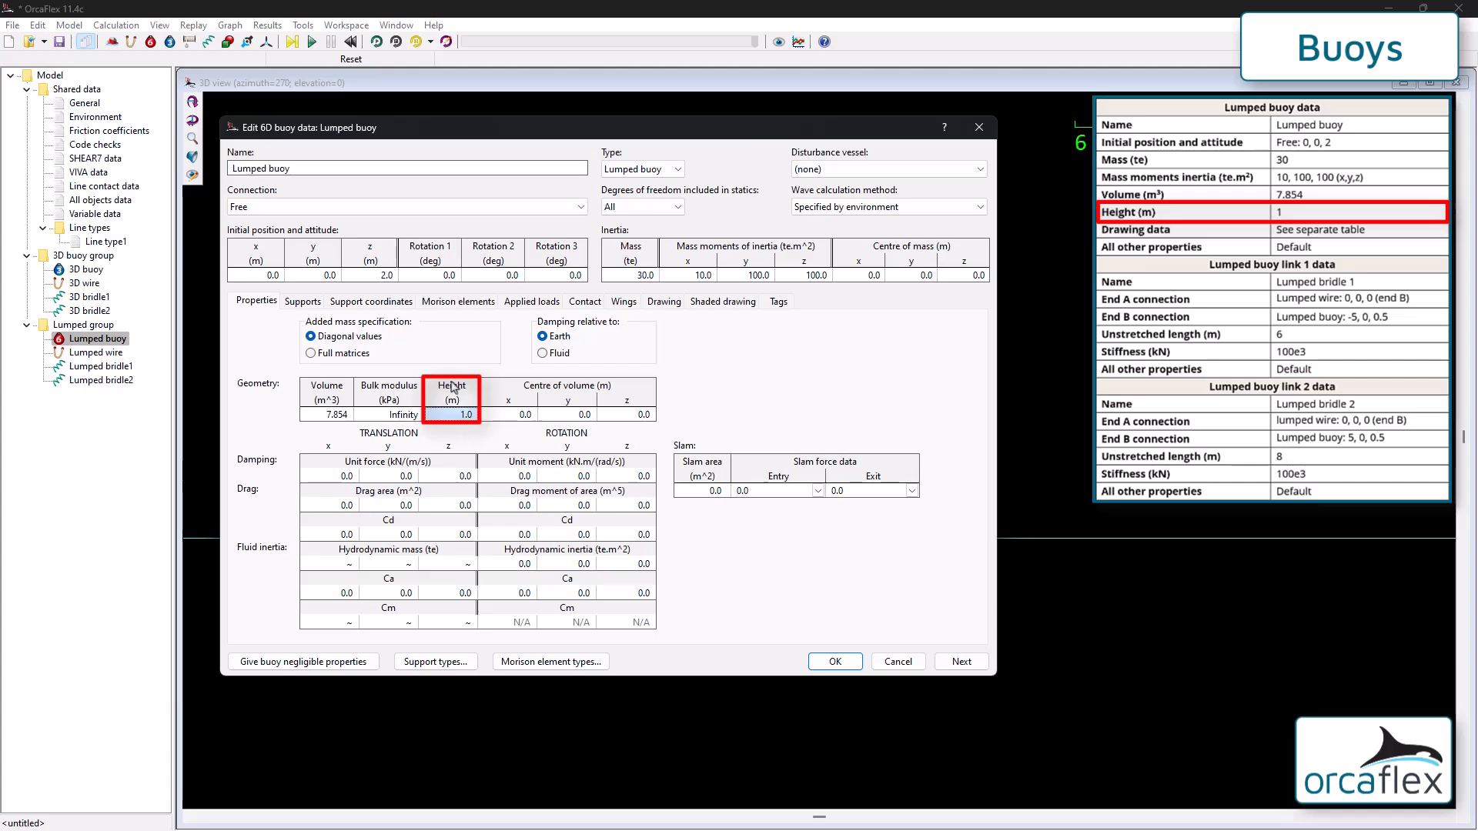
# Step: Copy the vertex coordinates in A1:C8 from the Excel workbook into the Lumped buoy's drawing vertices and accept the buoy data
pyautogui.click(664, 301)
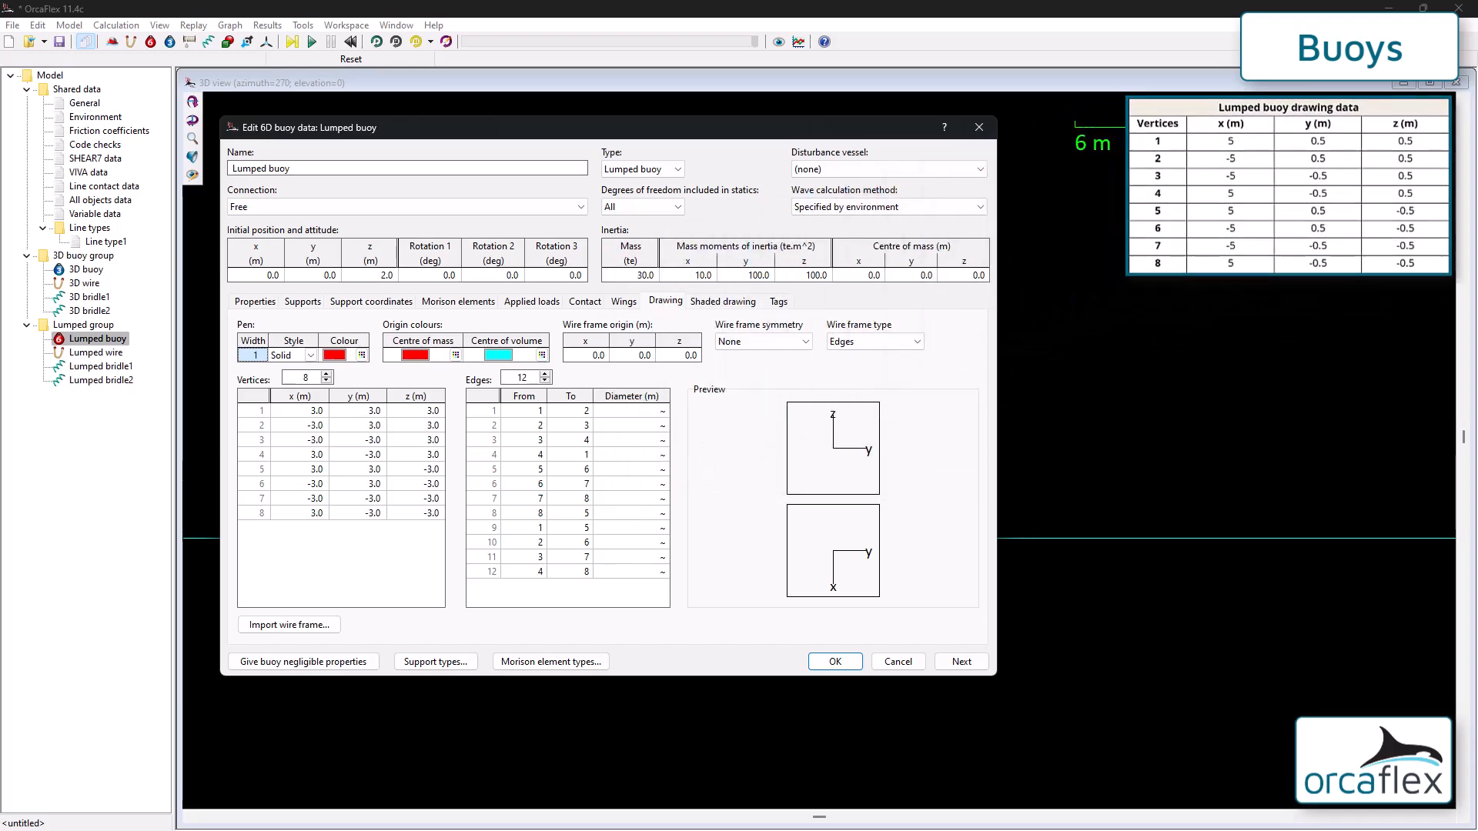
pyautogui.hotkey('alt', 'Tab')
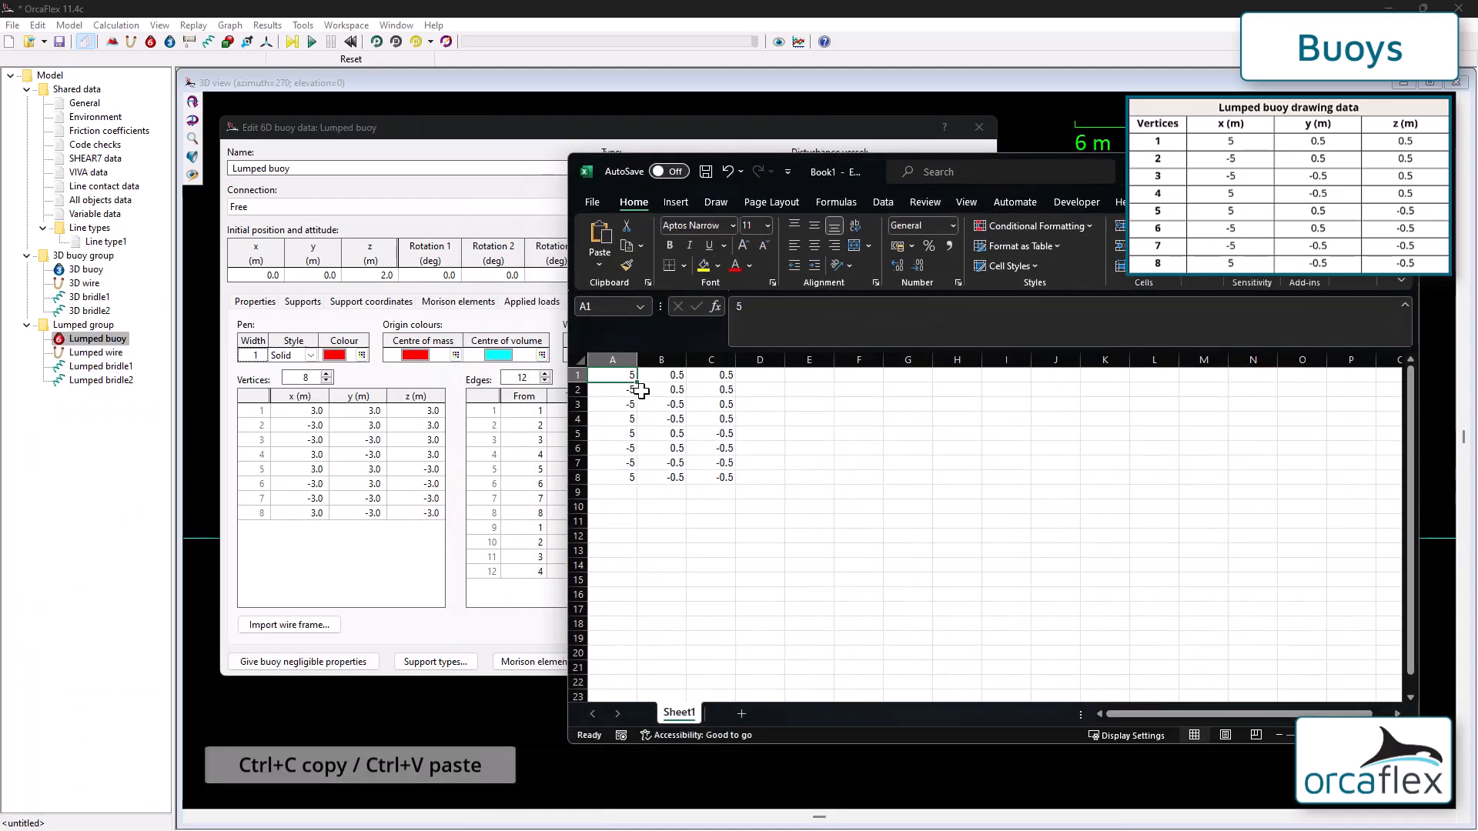
pyautogui.keyDown('shift'); pyautogui.click(707, 472); pyautogui.keyUp('shift')
pyautogui.hotkey('ctrl', 'c')
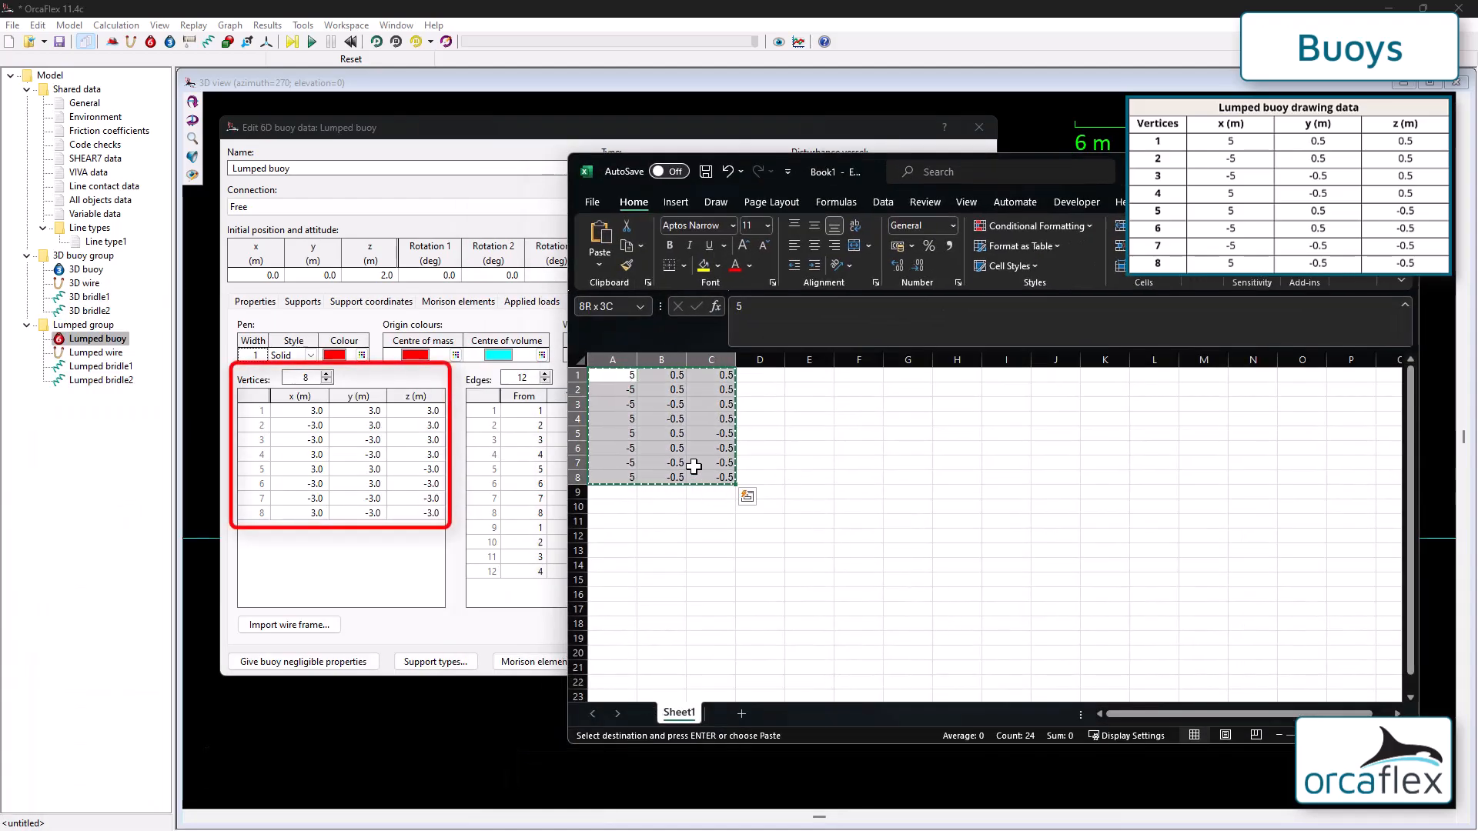
pyautogui.click(303, 413)
pyautogui.hotkey('ctrl', 'v')
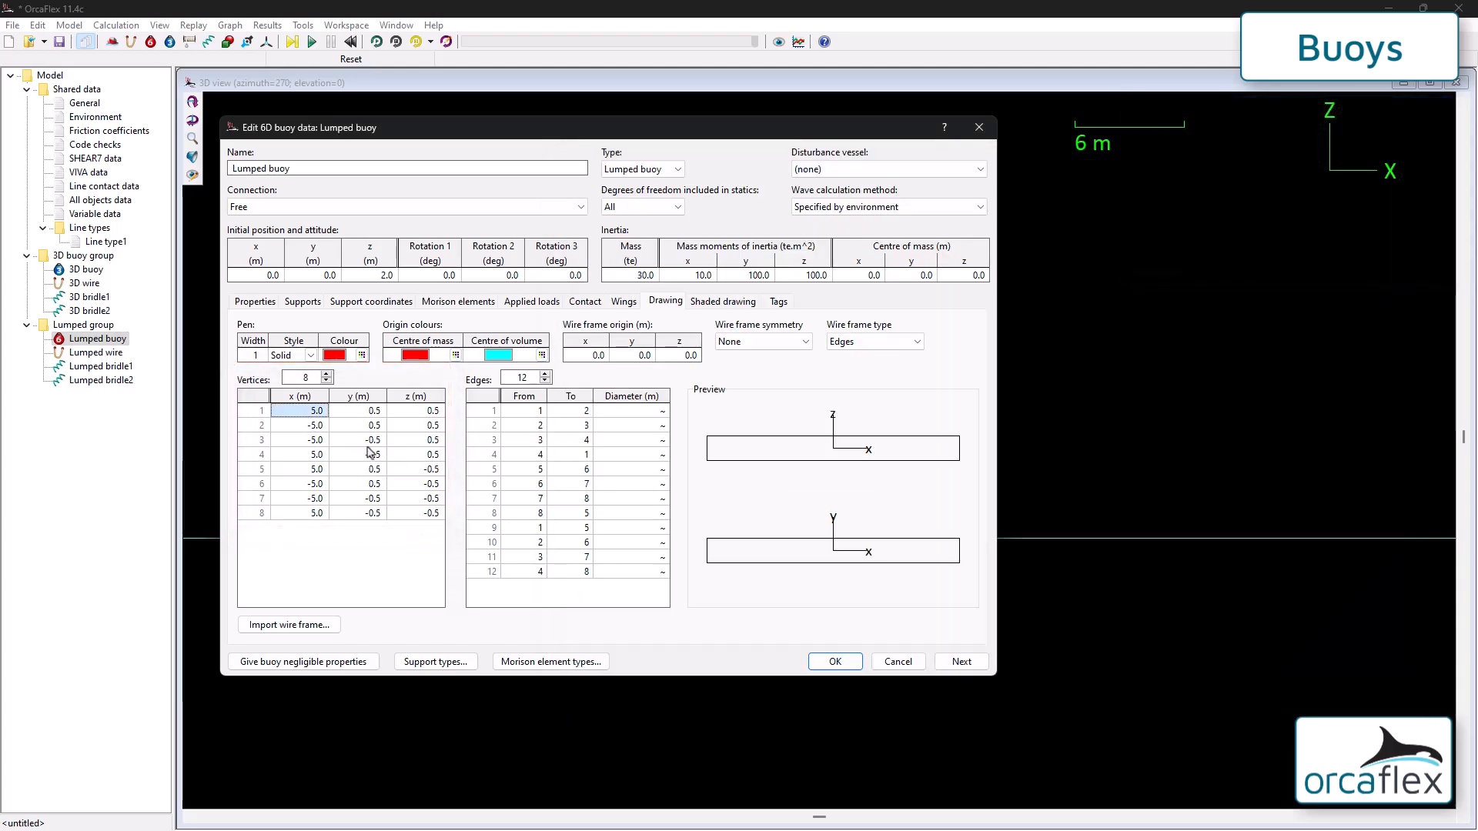
pyautogui.click(835, 660)
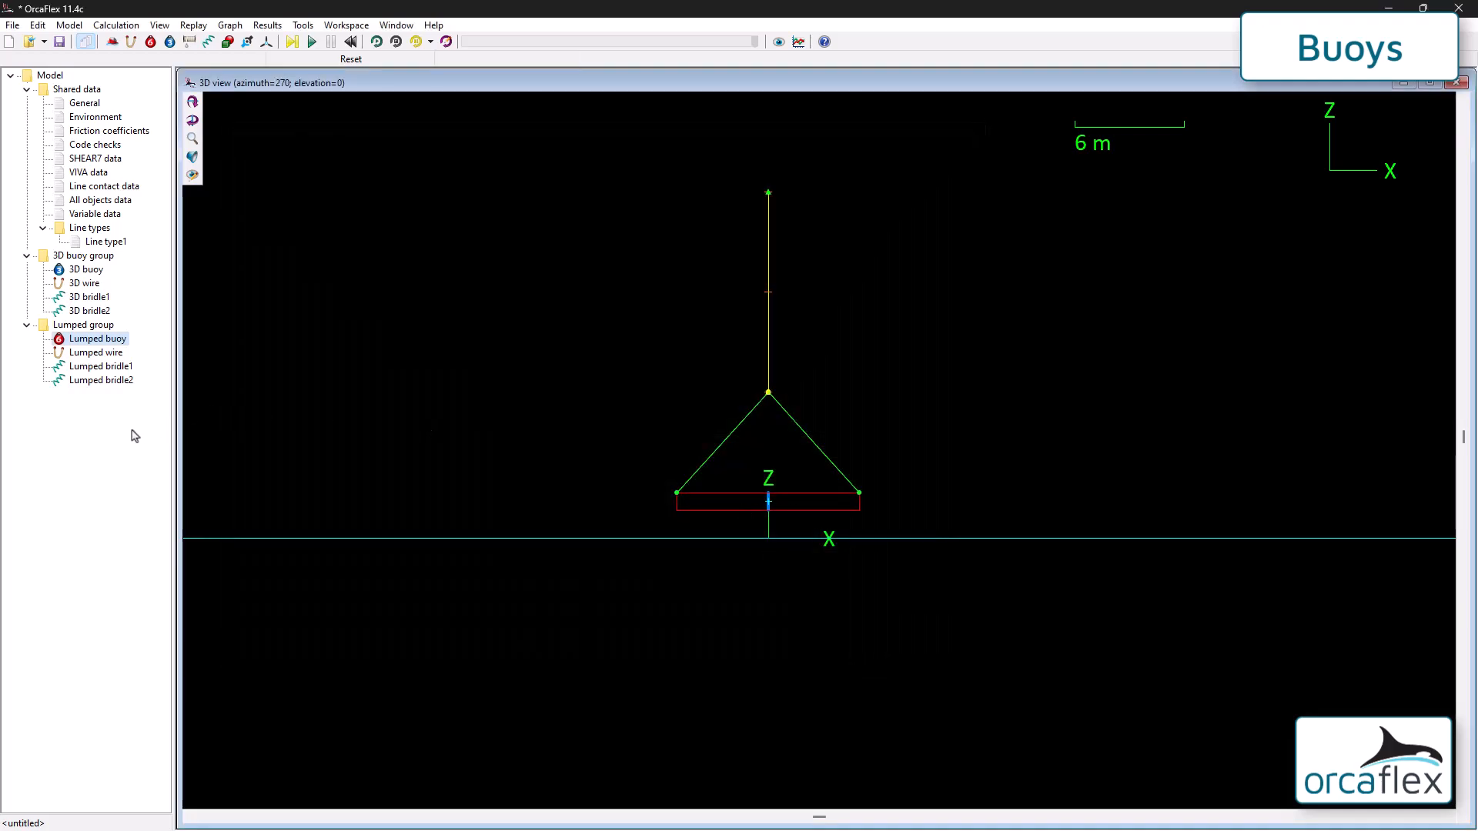
# Step: Connect End B of both Lumped bridle1 and Lumped bridle2 to the Lumped buoy
pyautogui.doubleClick(100, 367)
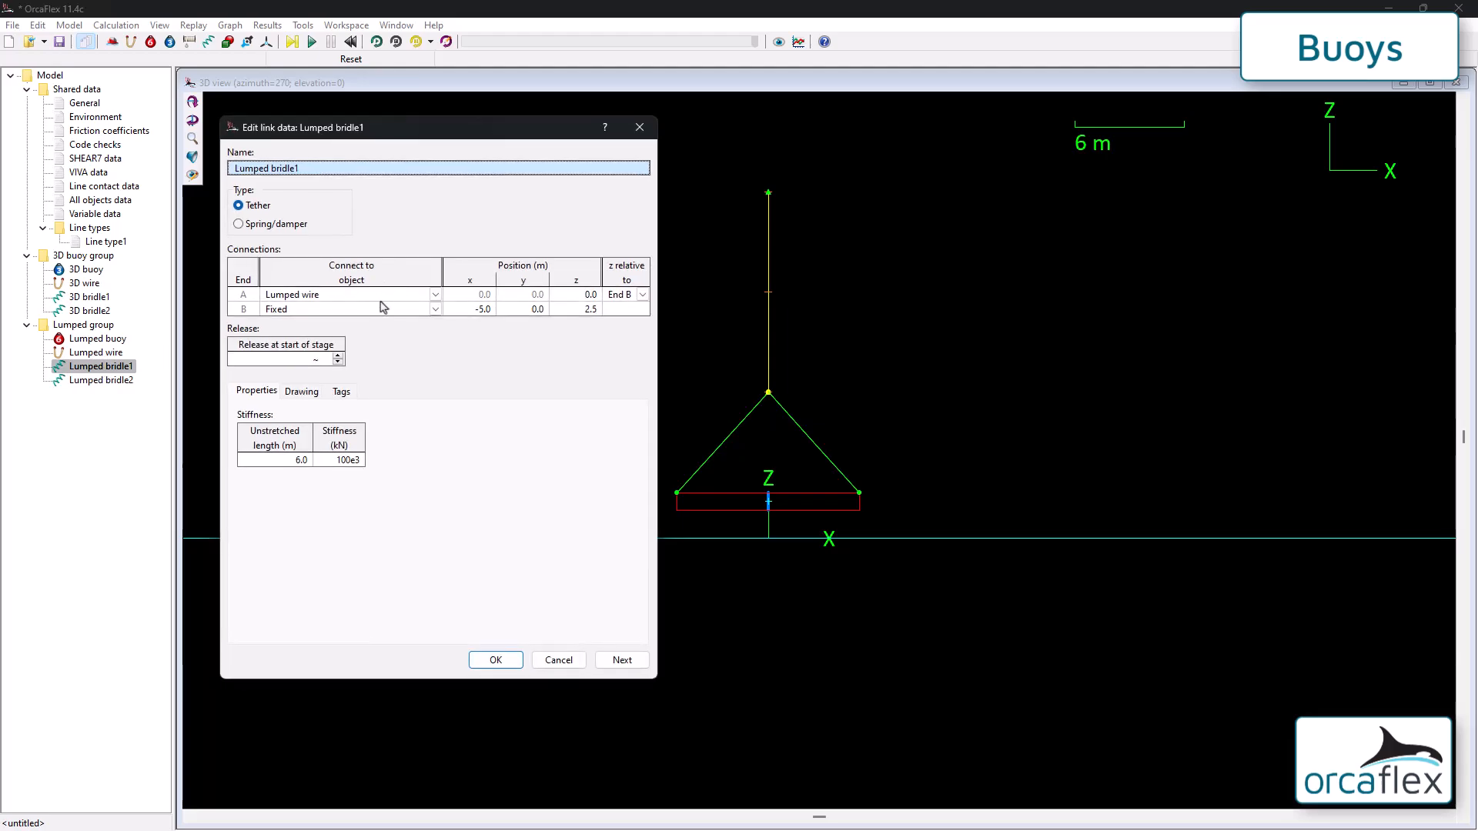
pyautogui.click(436, 310)
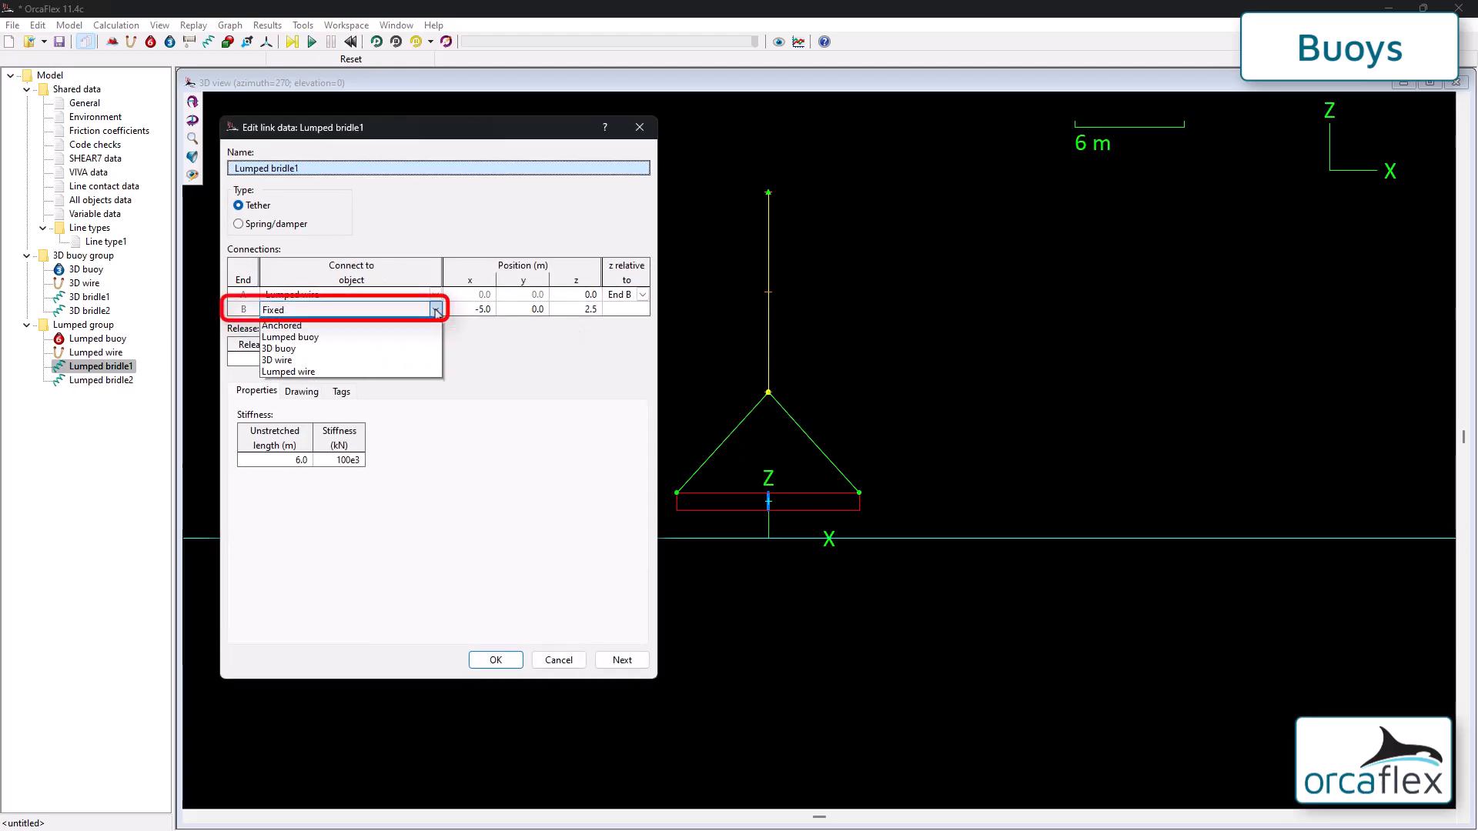
pyautogui.click(396, 347)
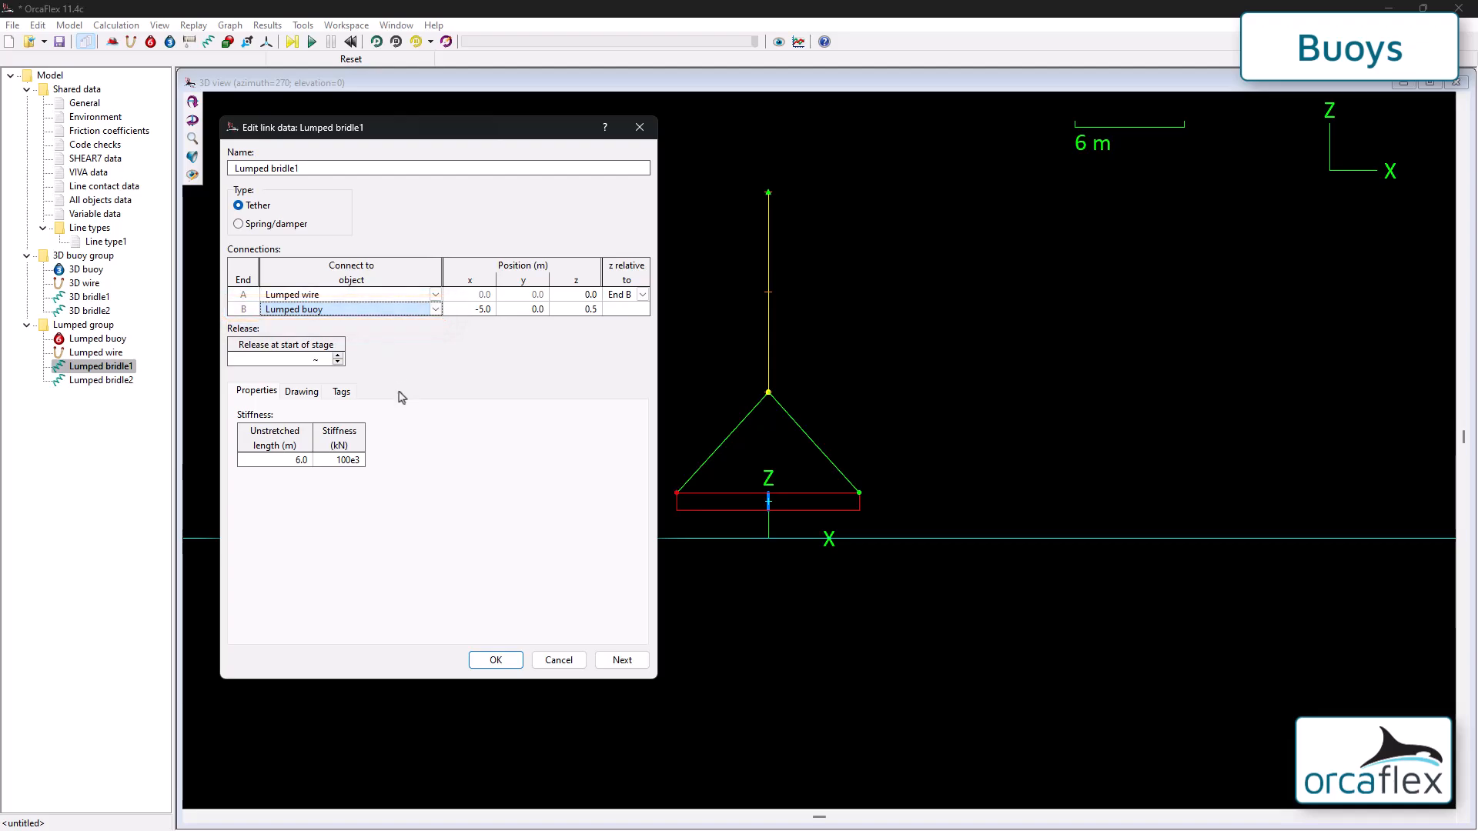
pyautogui.click(624, 662)
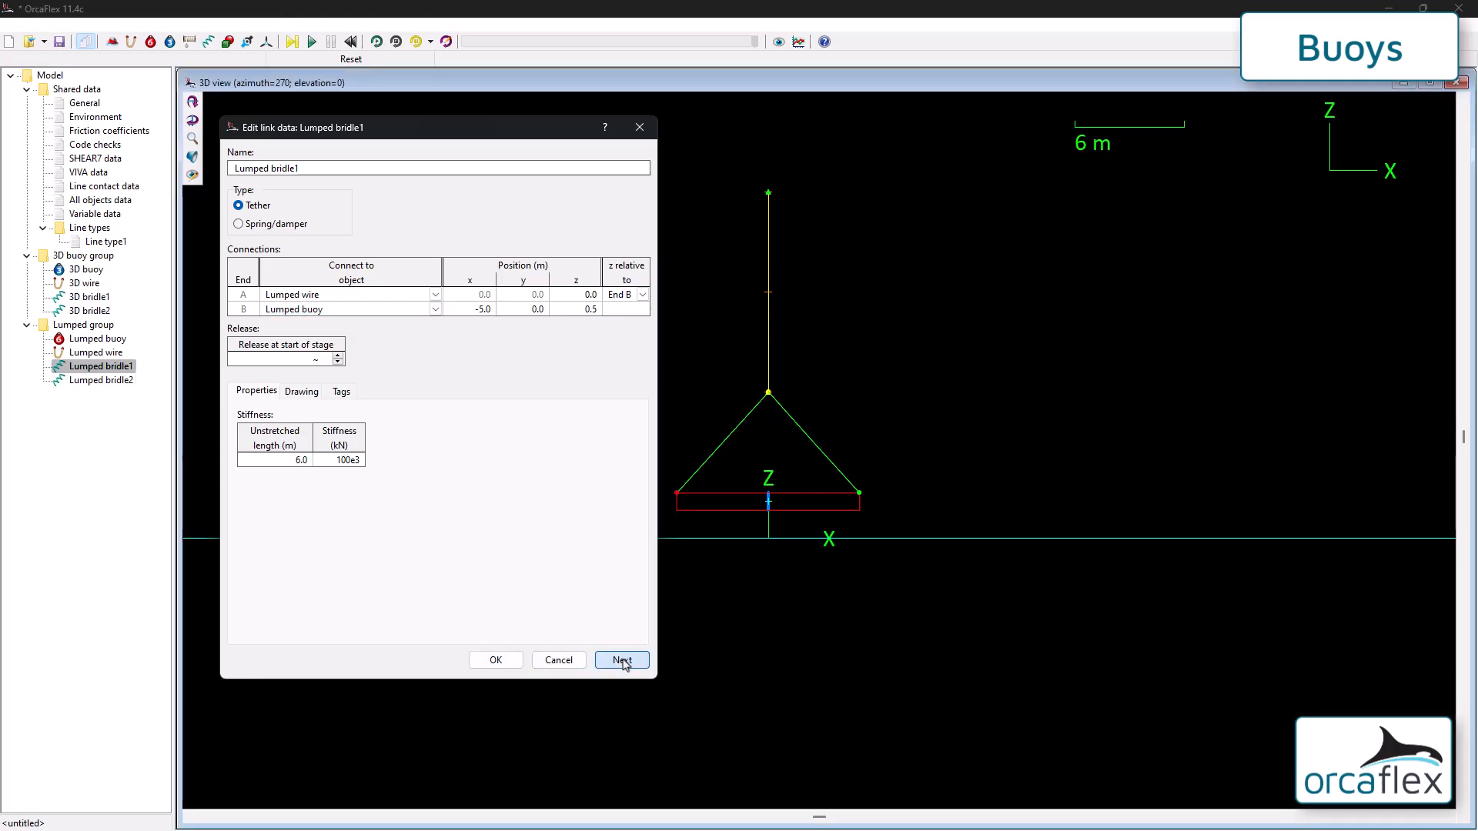
pyautogui.click(436, 310)
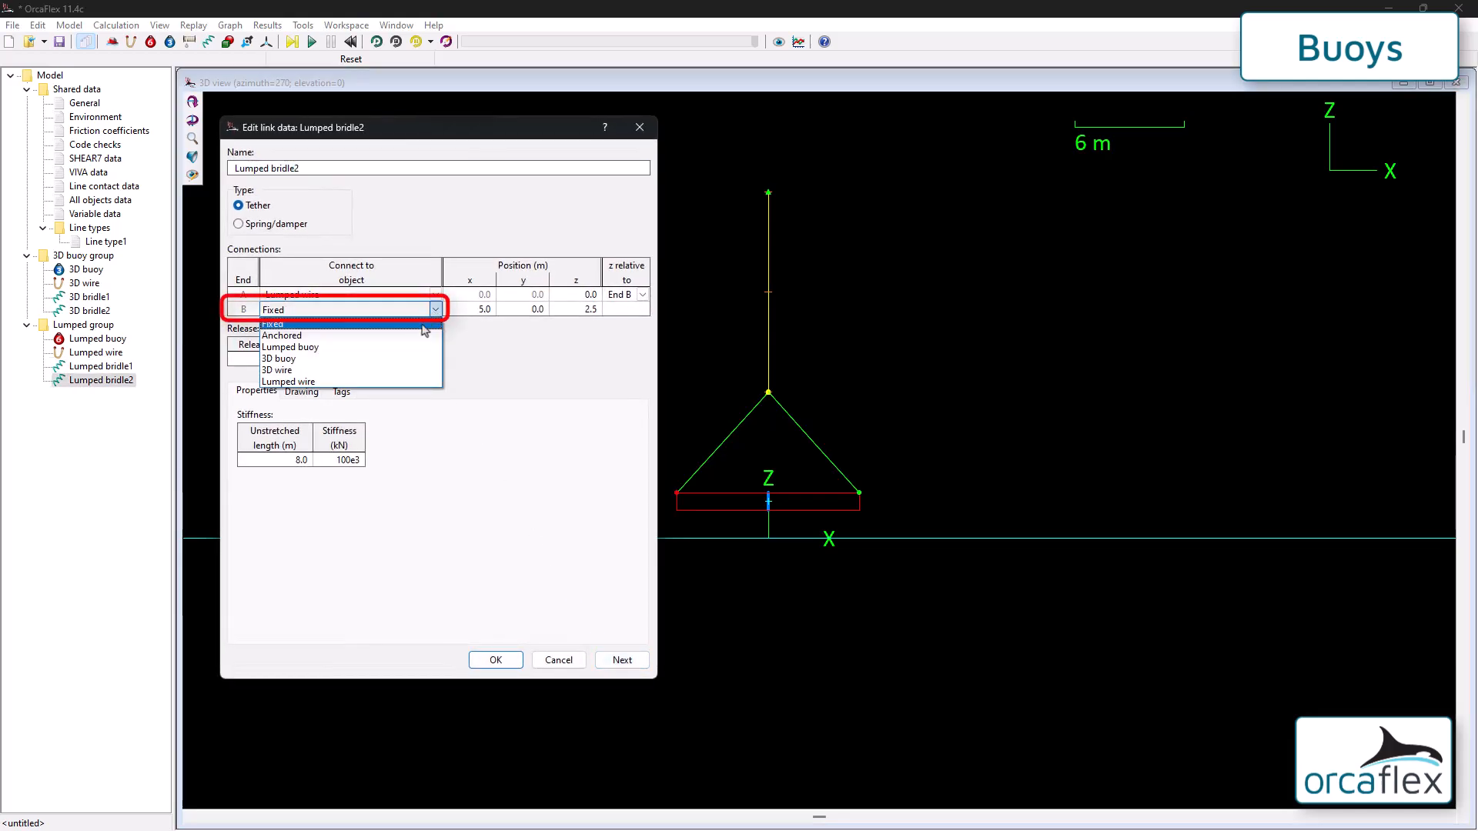
pyautogui.click(412, 347)
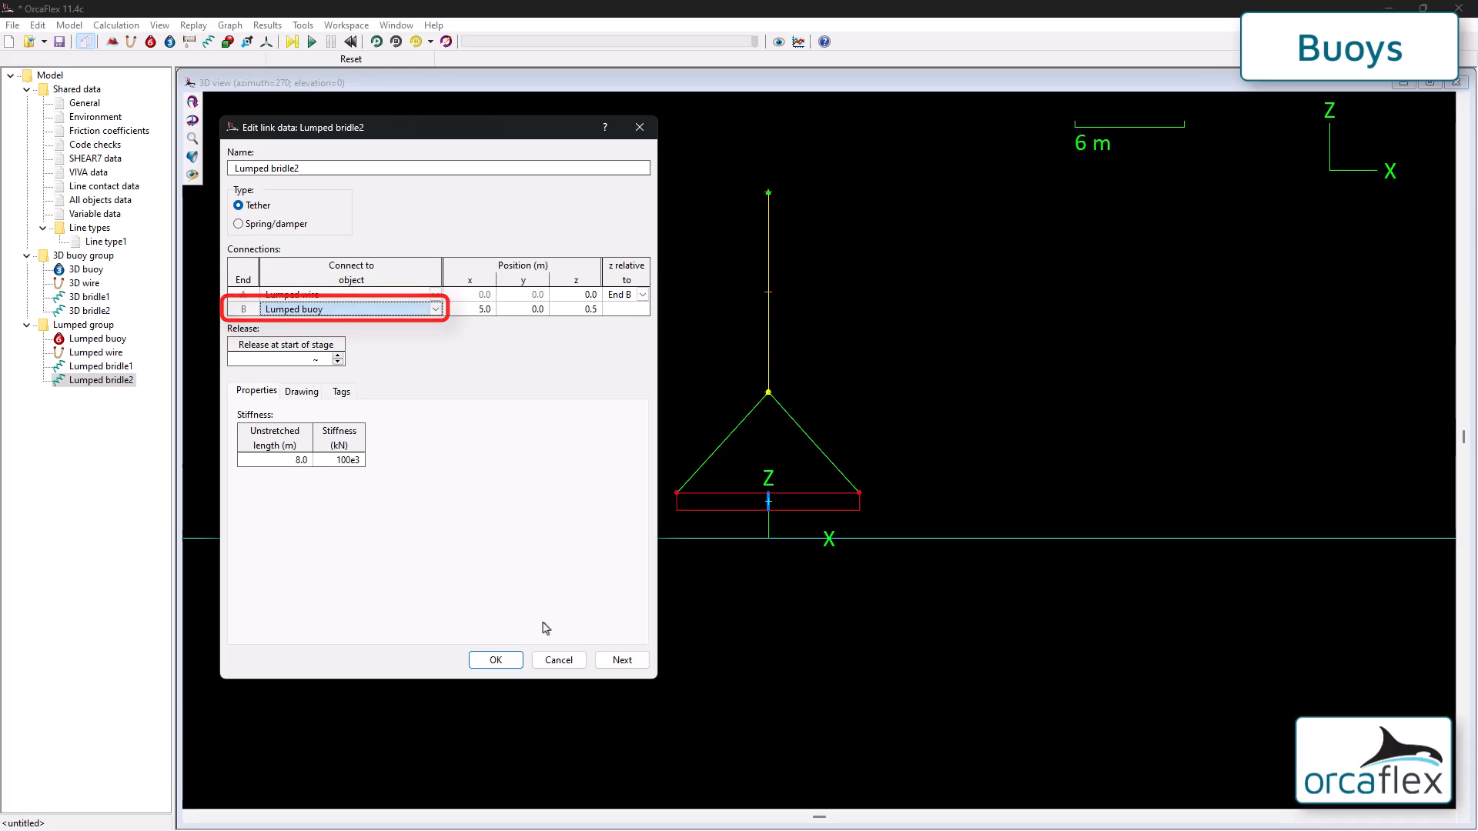
pyautogui.click(496, 660)
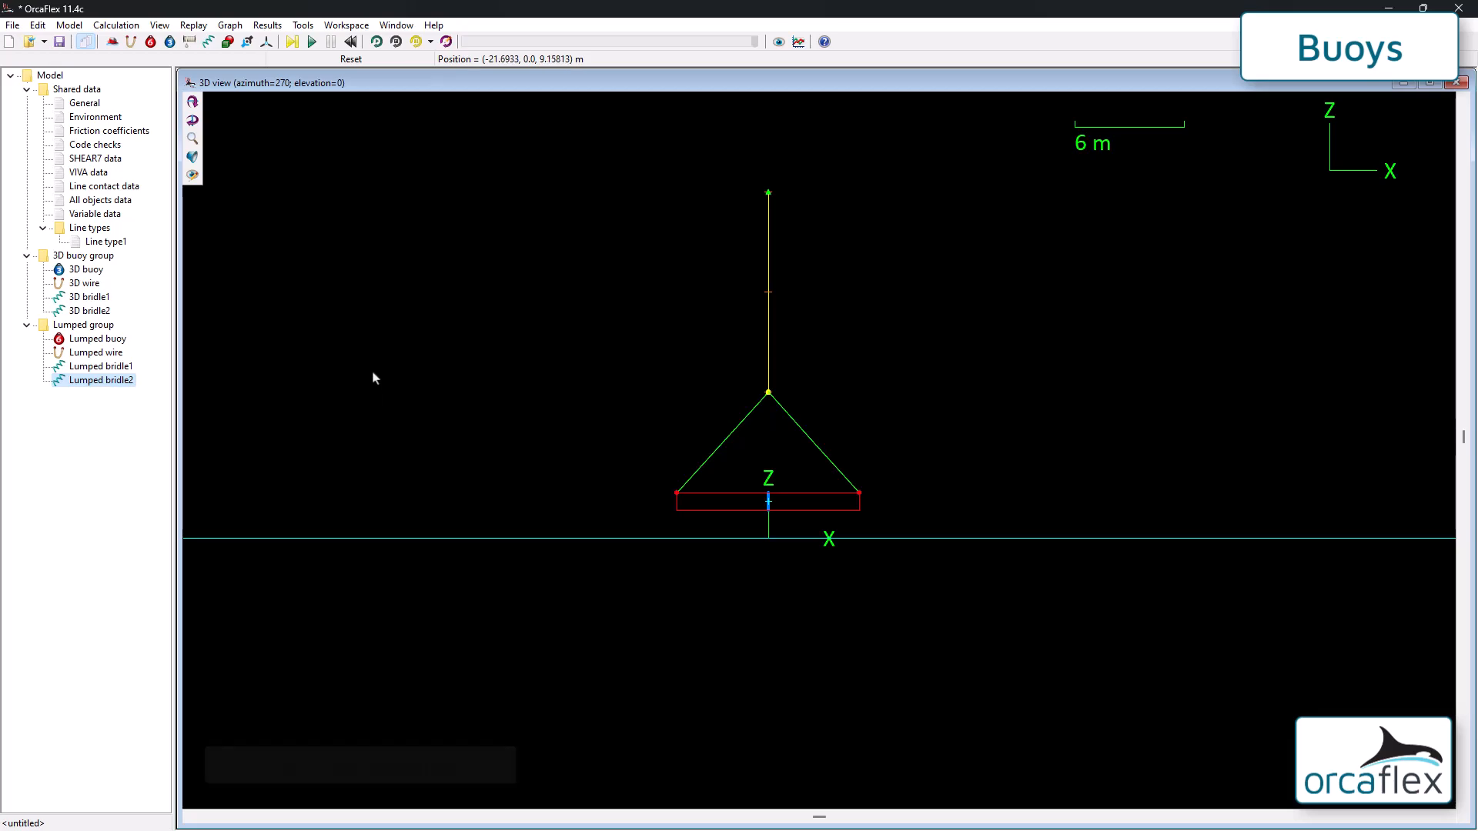
# Step: Run the dynamic simulation with both buoy systems and start its replay
pyautogui.click(311, 42)
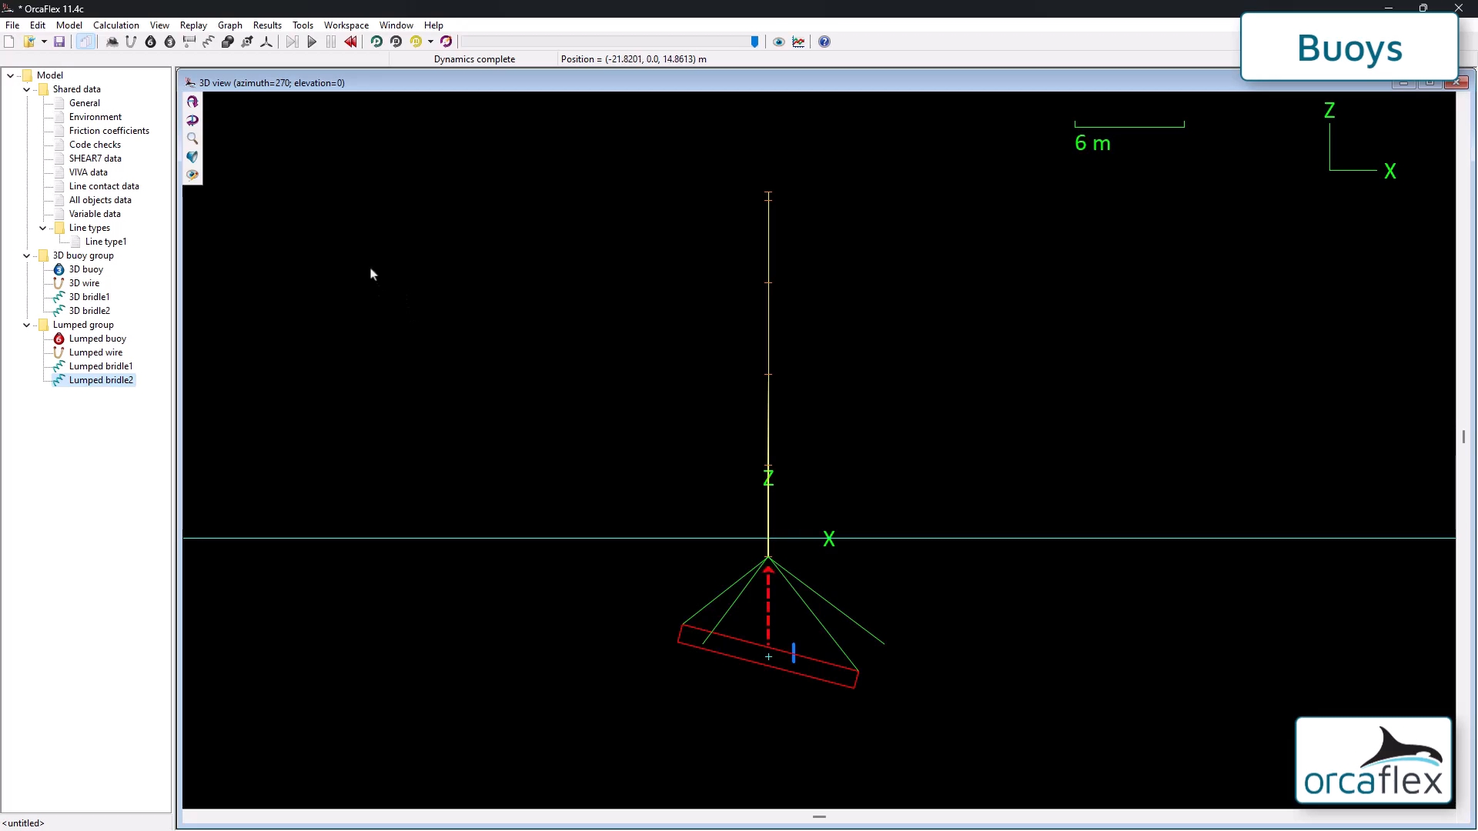
pyautogui.click(376, 42)
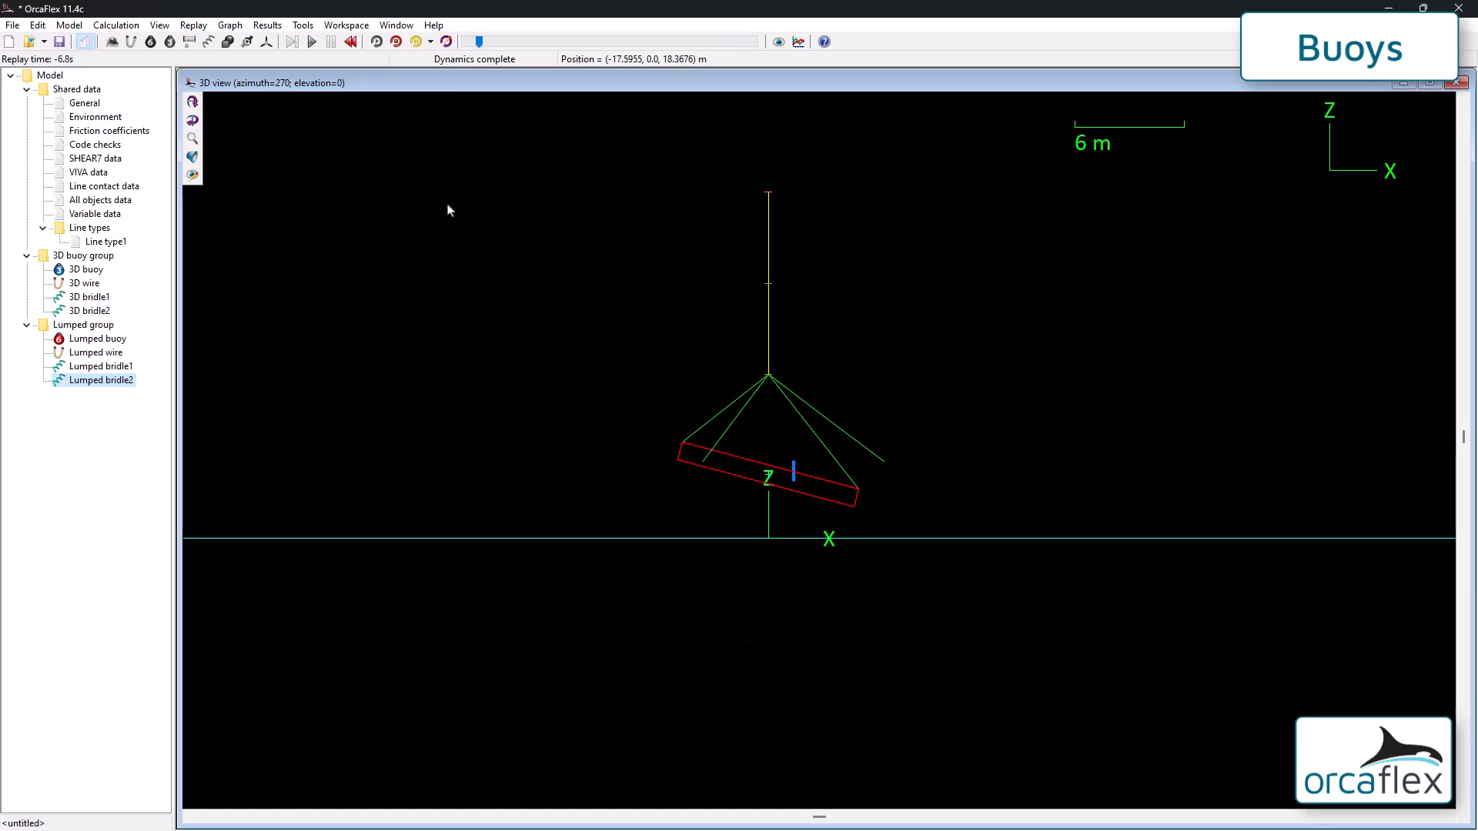
# Step: Plot the Lumped buoy's Dry length as a time history over the whole simulation and close the results selection
pyautogui.click(799, 42)
pyautogui.click(290, 157)
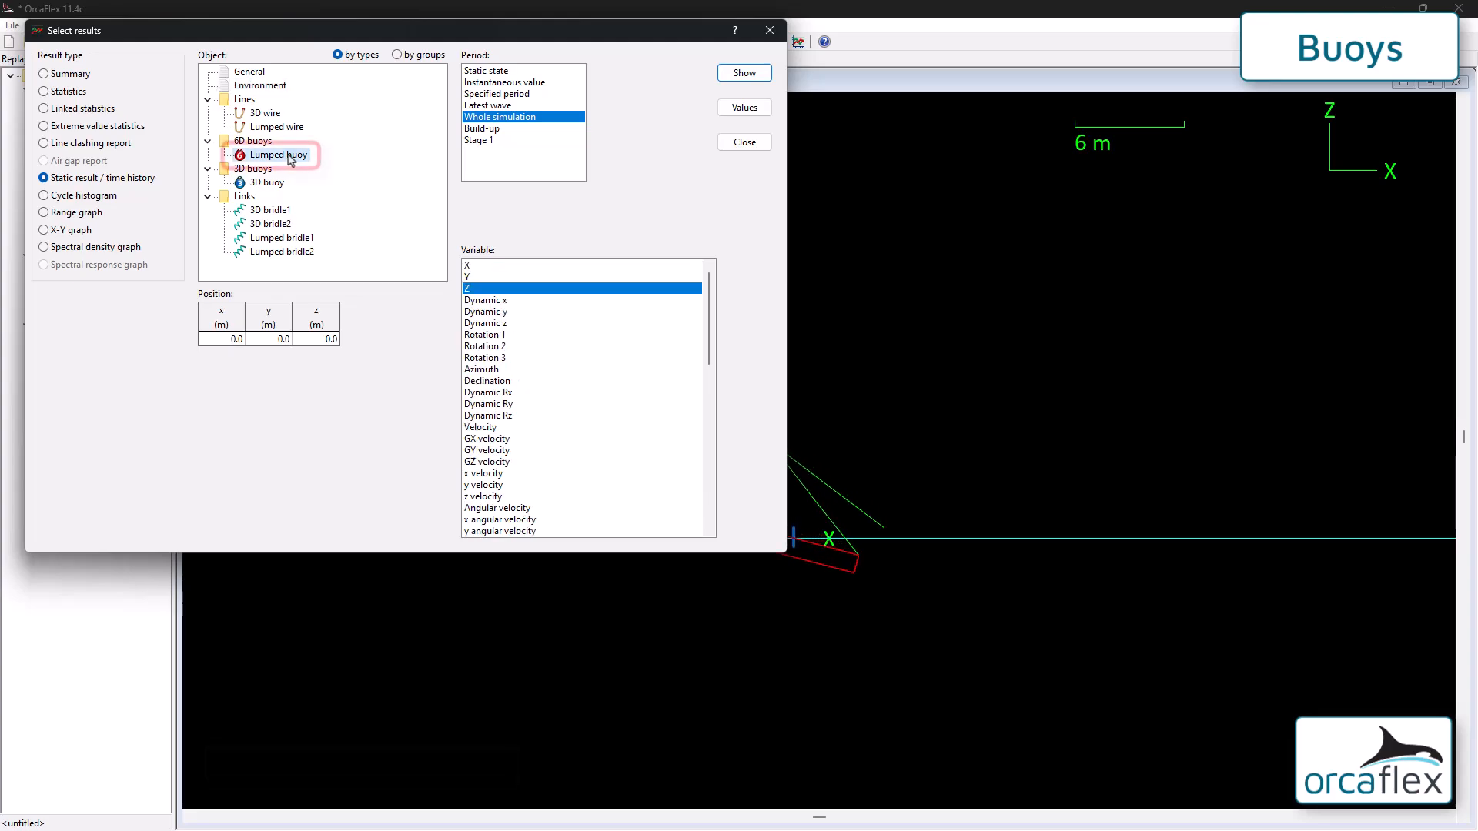
pyautogui.scroll(-4, 627, 413)
pyautogui.scroll(-5, 627, 418)
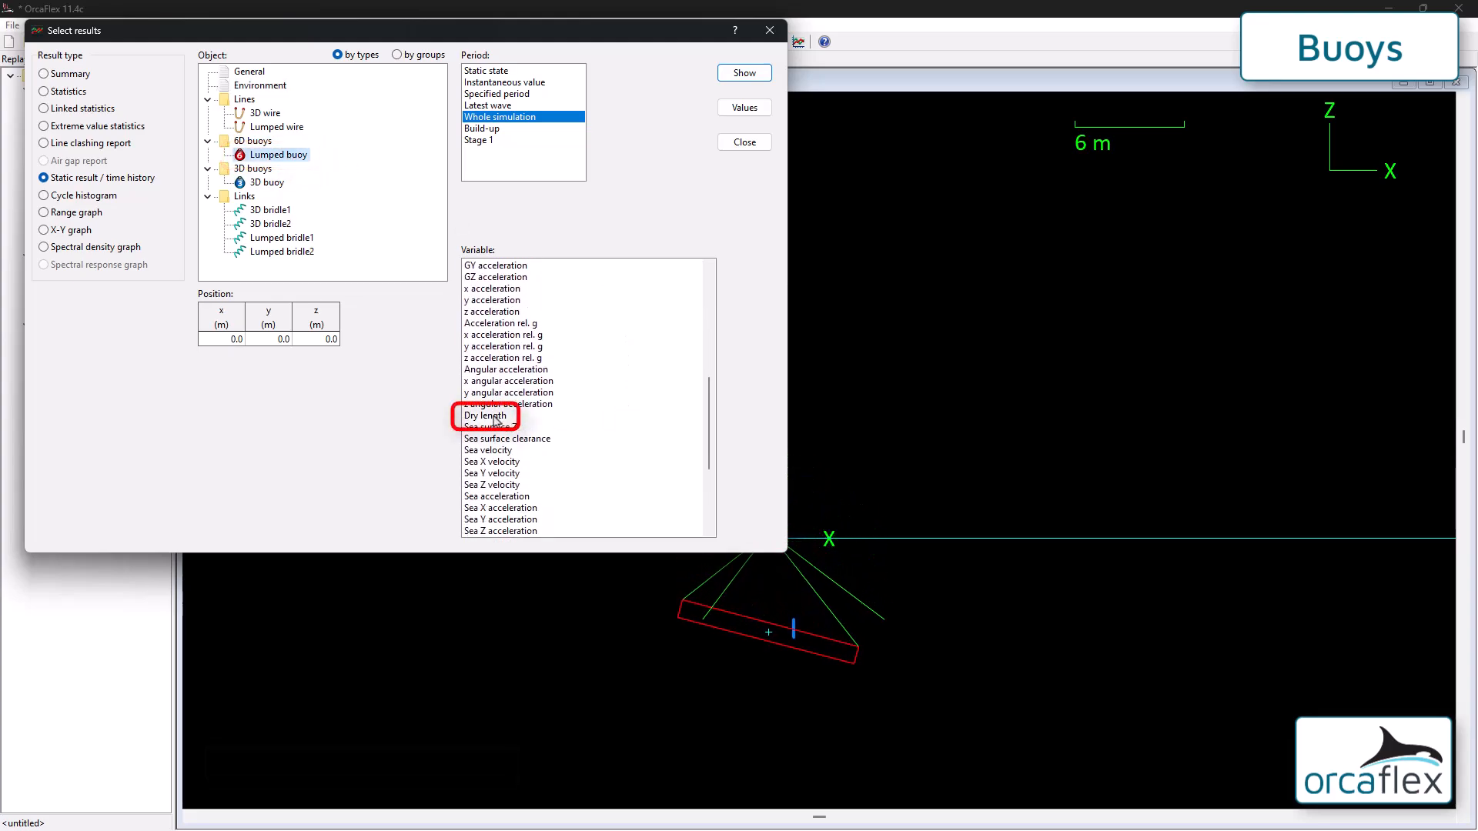
pyautogui.click(497, 418)
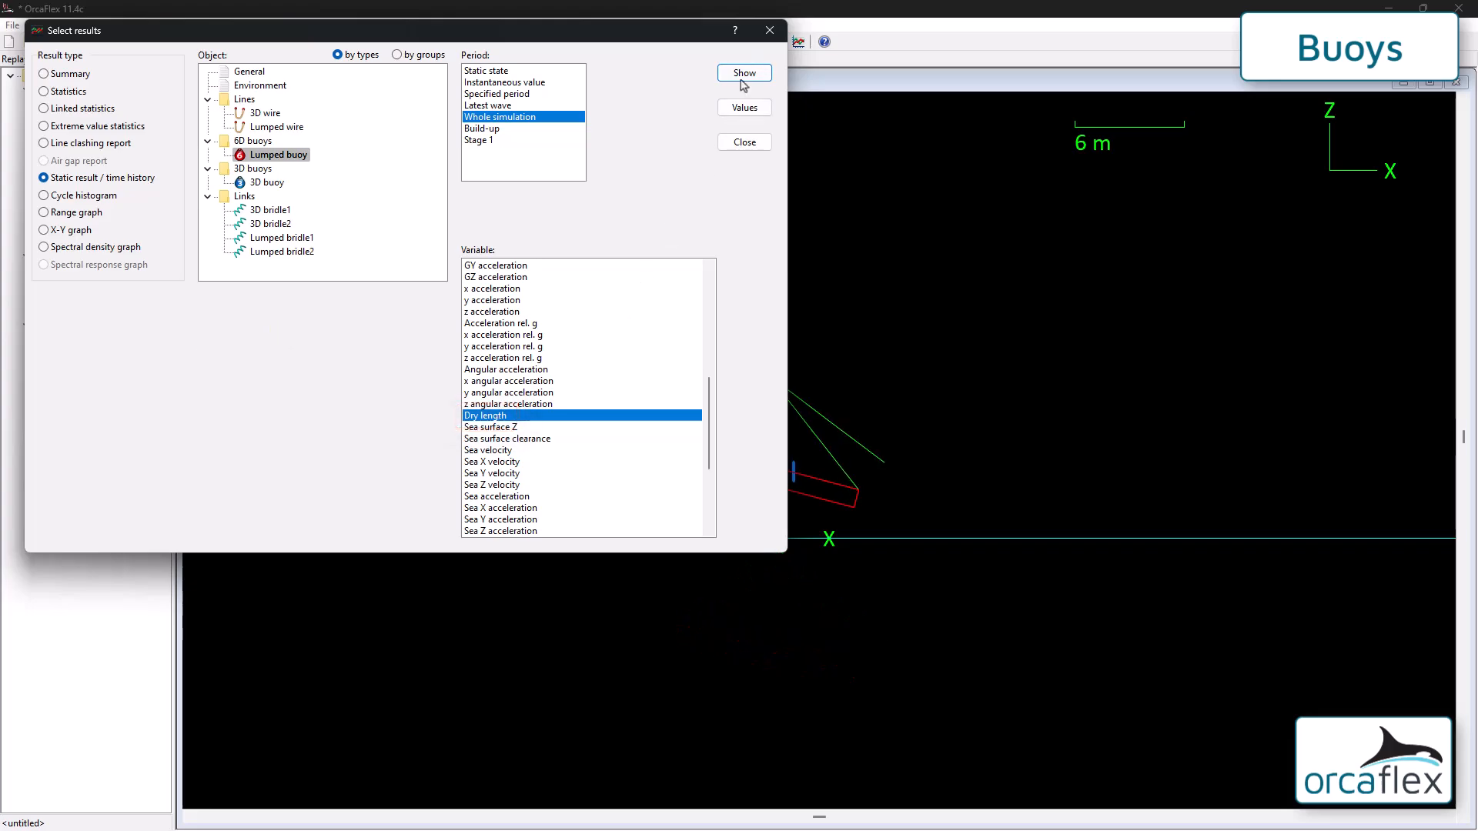
pyautogui.click(743, 73)
pyautogui.click(744, 142)
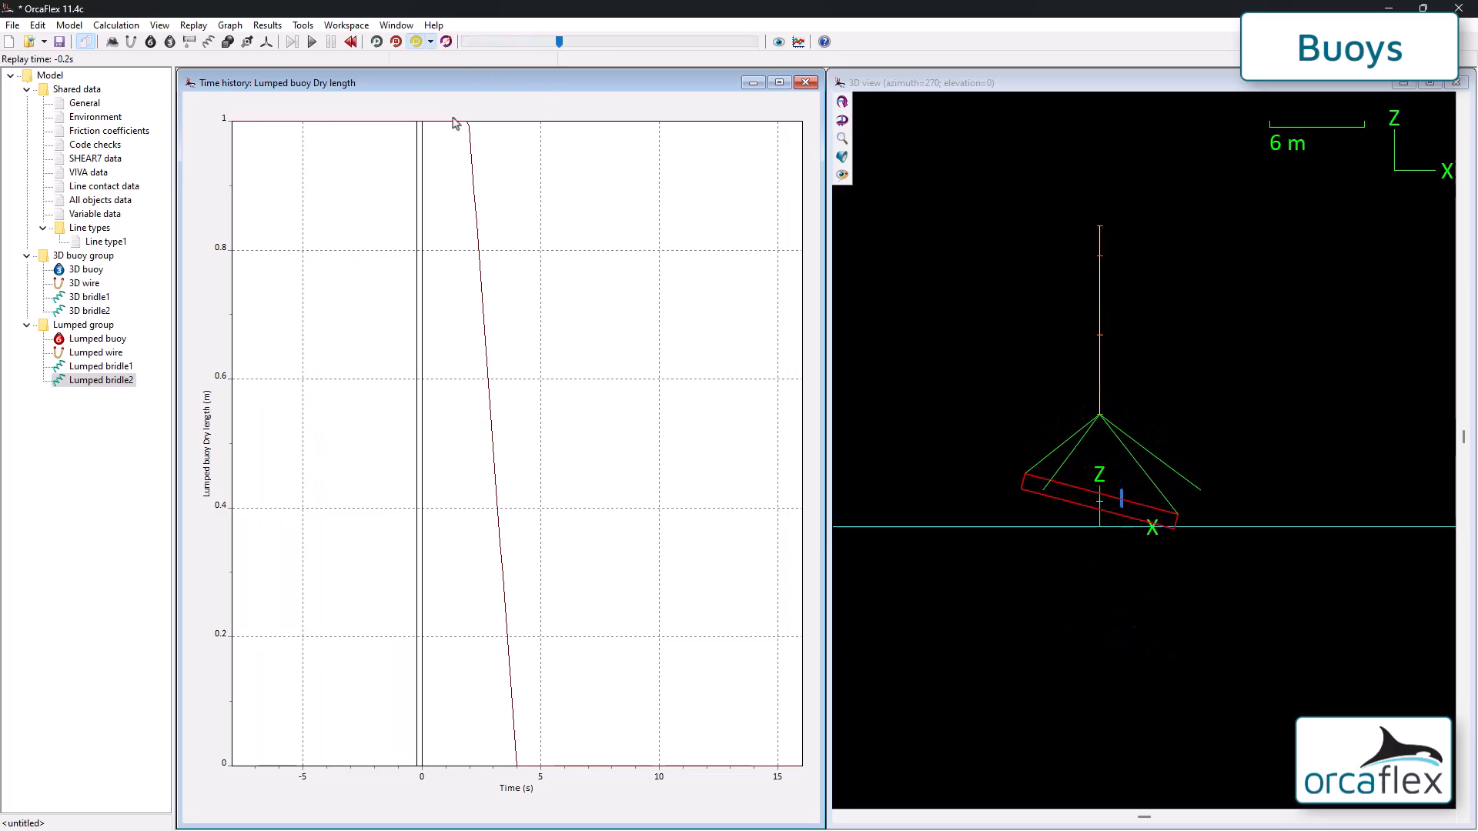
# Step: Set the replay time to -0.6 s, then 2.0 s, and compare the Dry length plot with the Lumped buoy at the water surface
pyautogui.moveTo(422, 300)
pyautogui.keyDown('ctrl'); pyautogui.mouseDown()
pyautogui.moveTo(343, 304)
pyautogui.moveTo(409, 312)
pyautogui.mouseUp(); pyautogui.keyUp('ctrl')
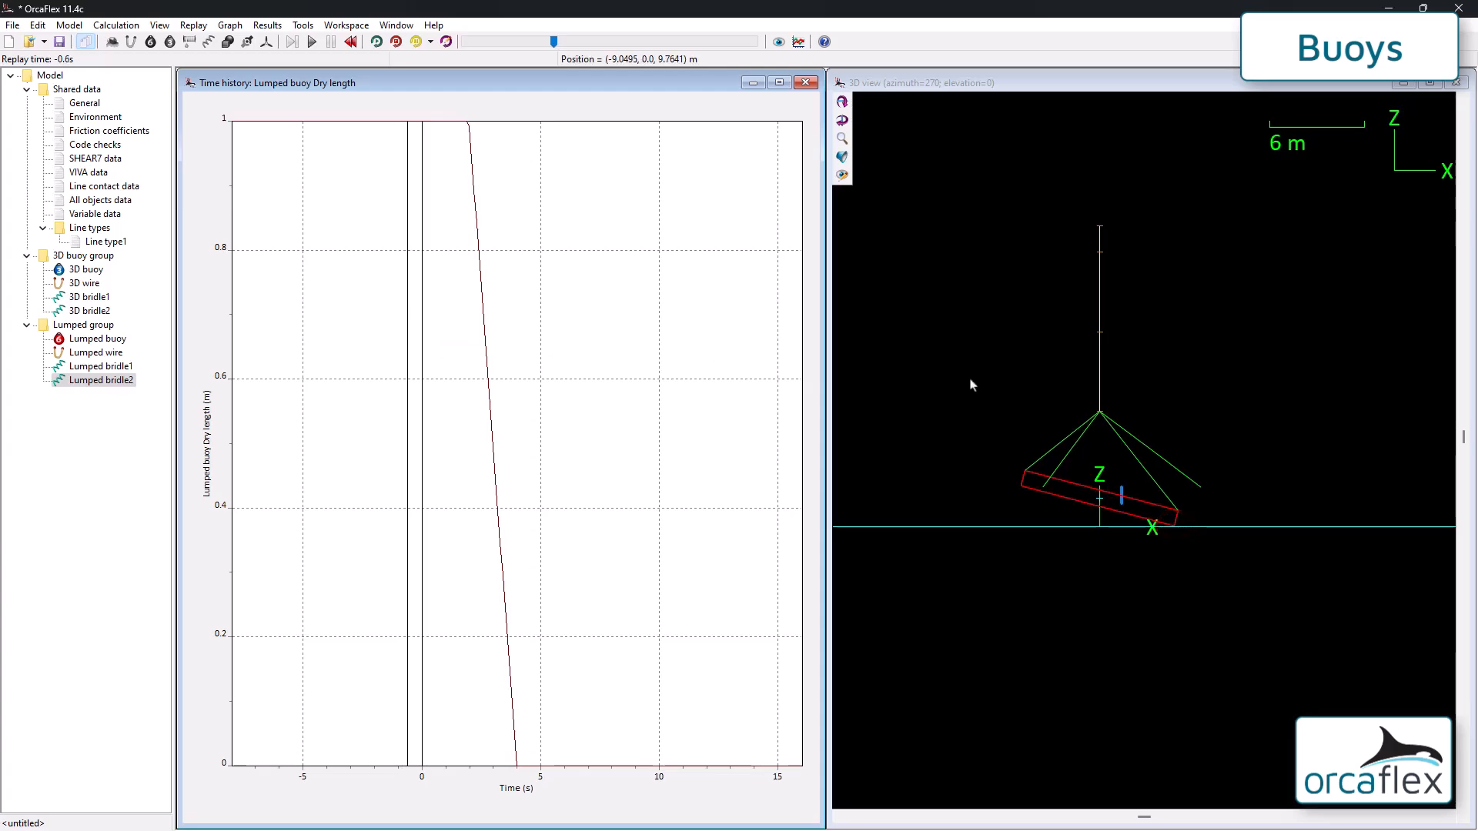
pyautogui.moveTo(994, 421)
pyautogui.mouseDown()
pyautogui.moveTo(1158, 545)
pyautogui.moveTo(1210, 554)
pyautogui.mouseUp()
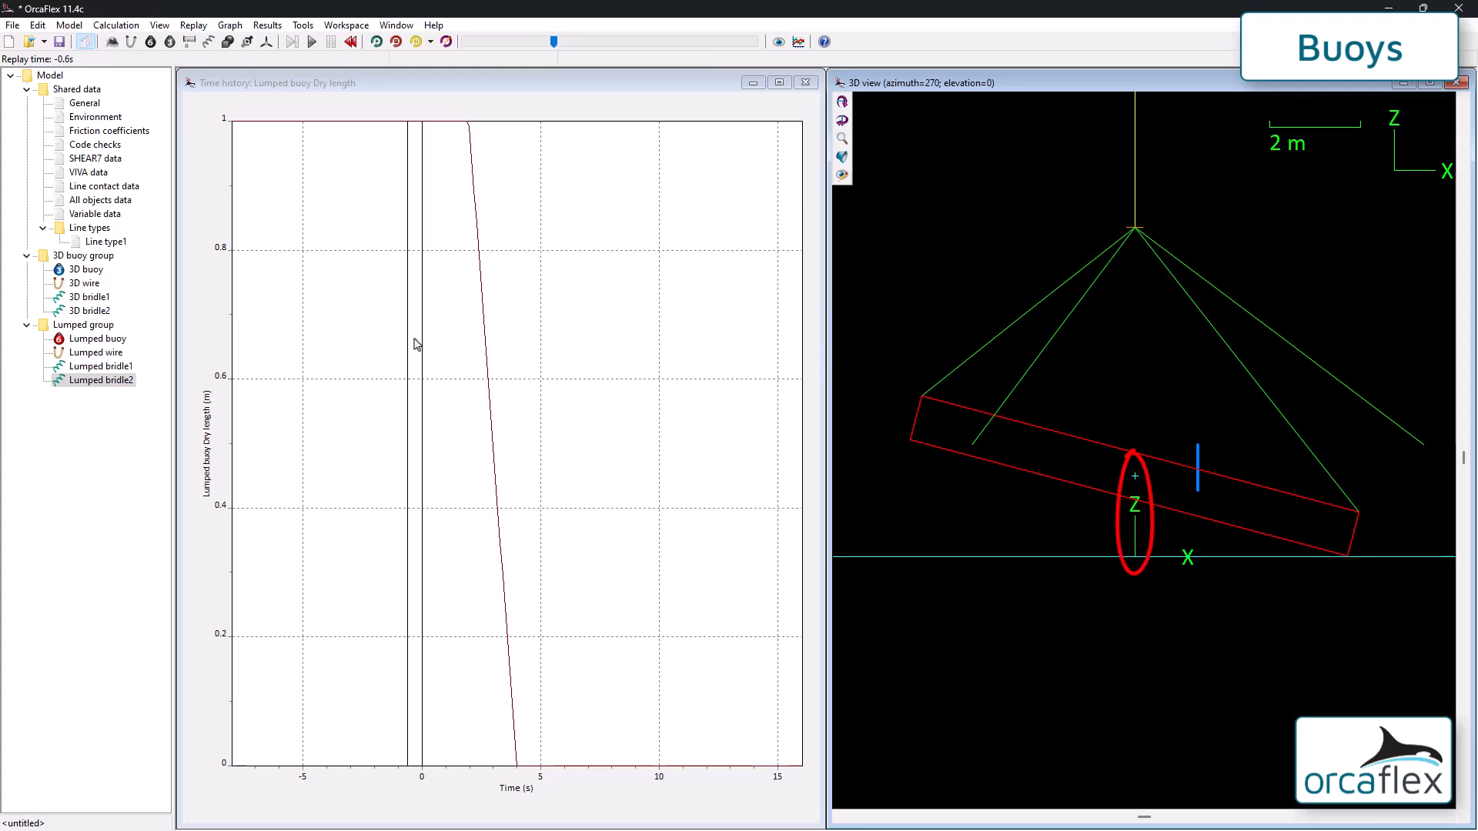
pyautogui.moveTo(415, 362); pyautogui.dragTo(468, 378)
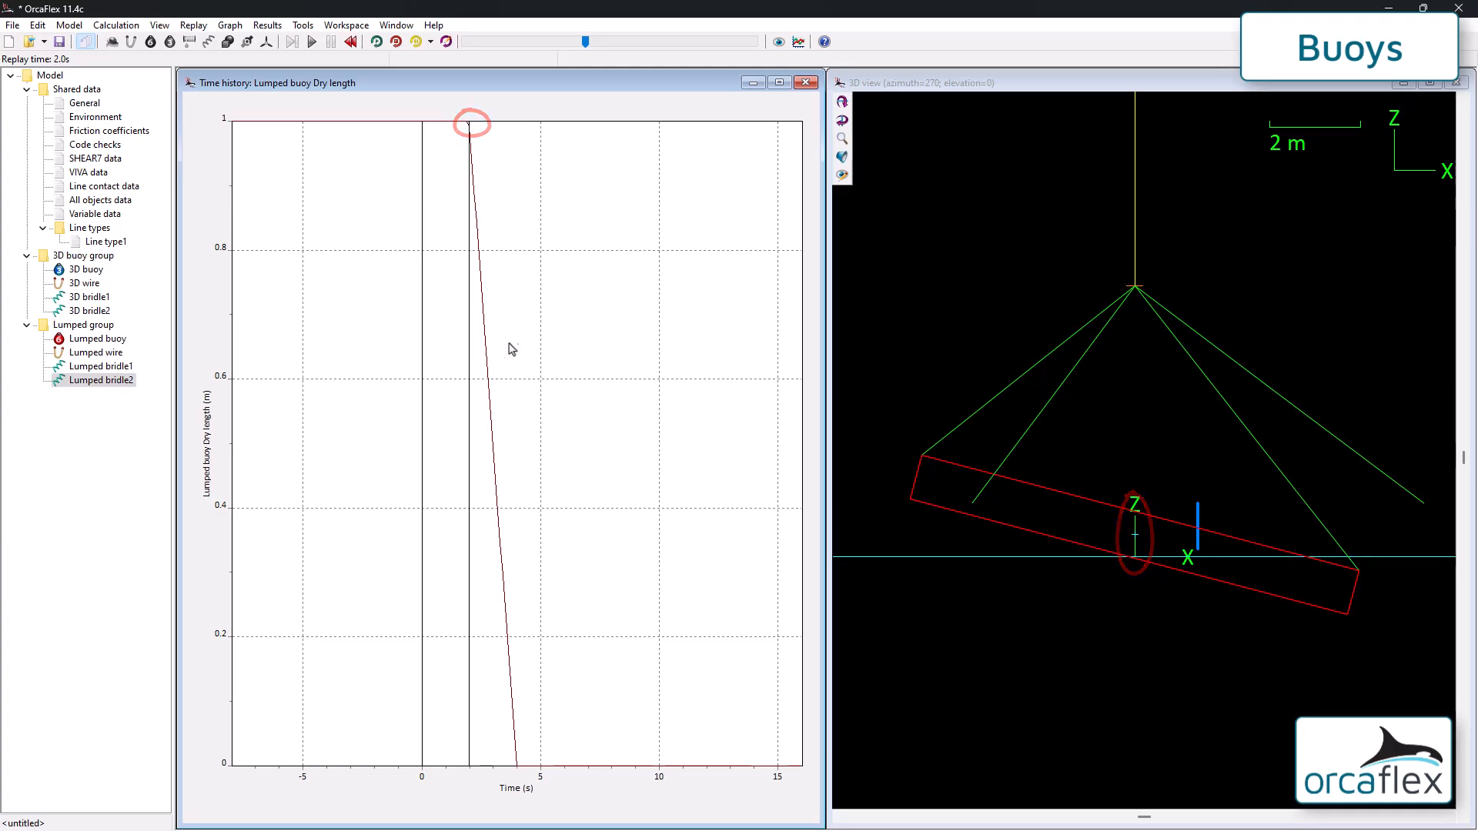
pyautogui.moveTo(658, 282)
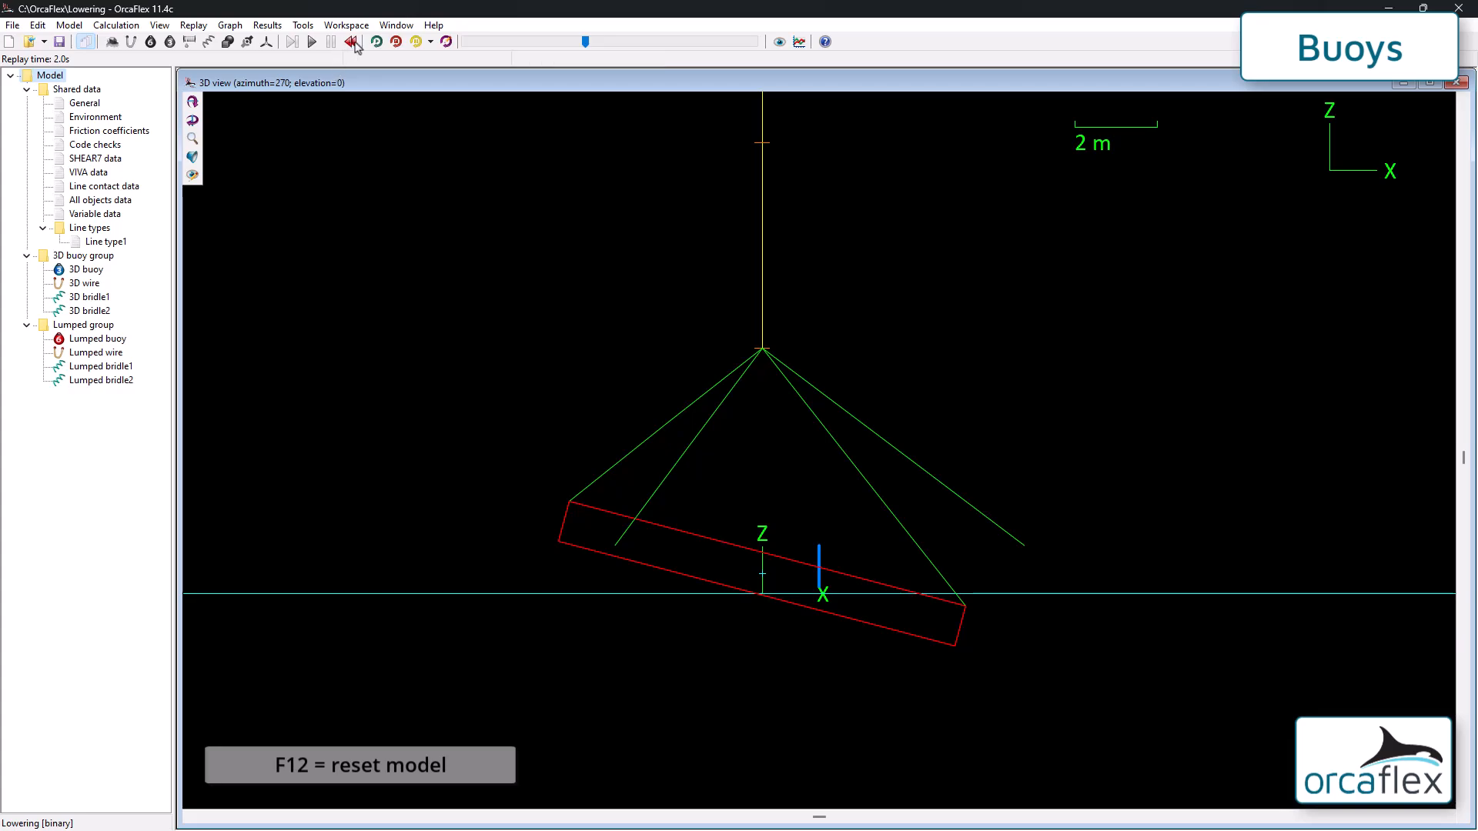
# Step: Reset the model and duplicate the Lumped group with all its objects at the top level of the model
pyautogui.click(354, 43)
pyautogui.click(87, 325)
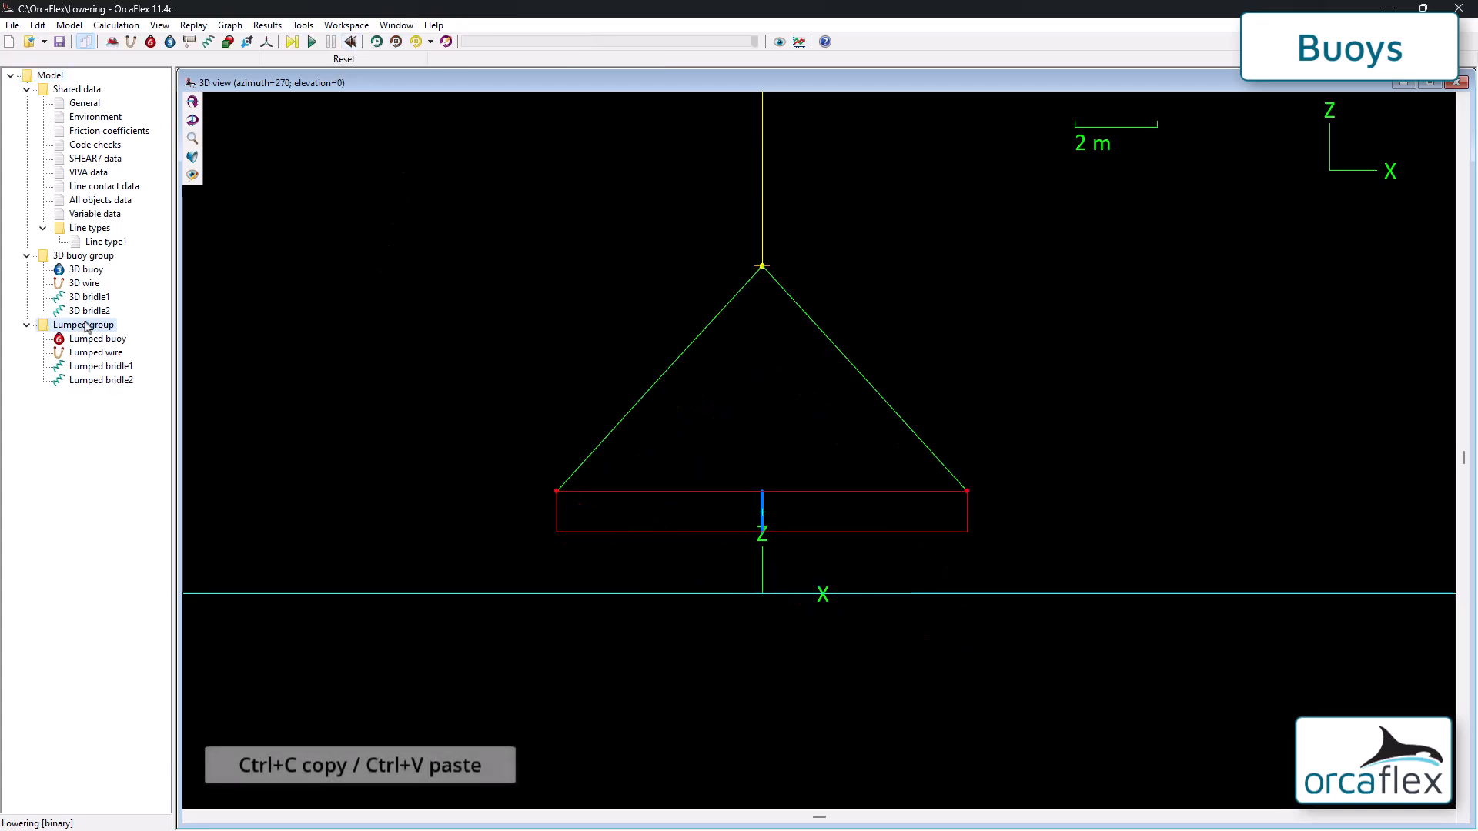
pyautogui.click(50, 77)
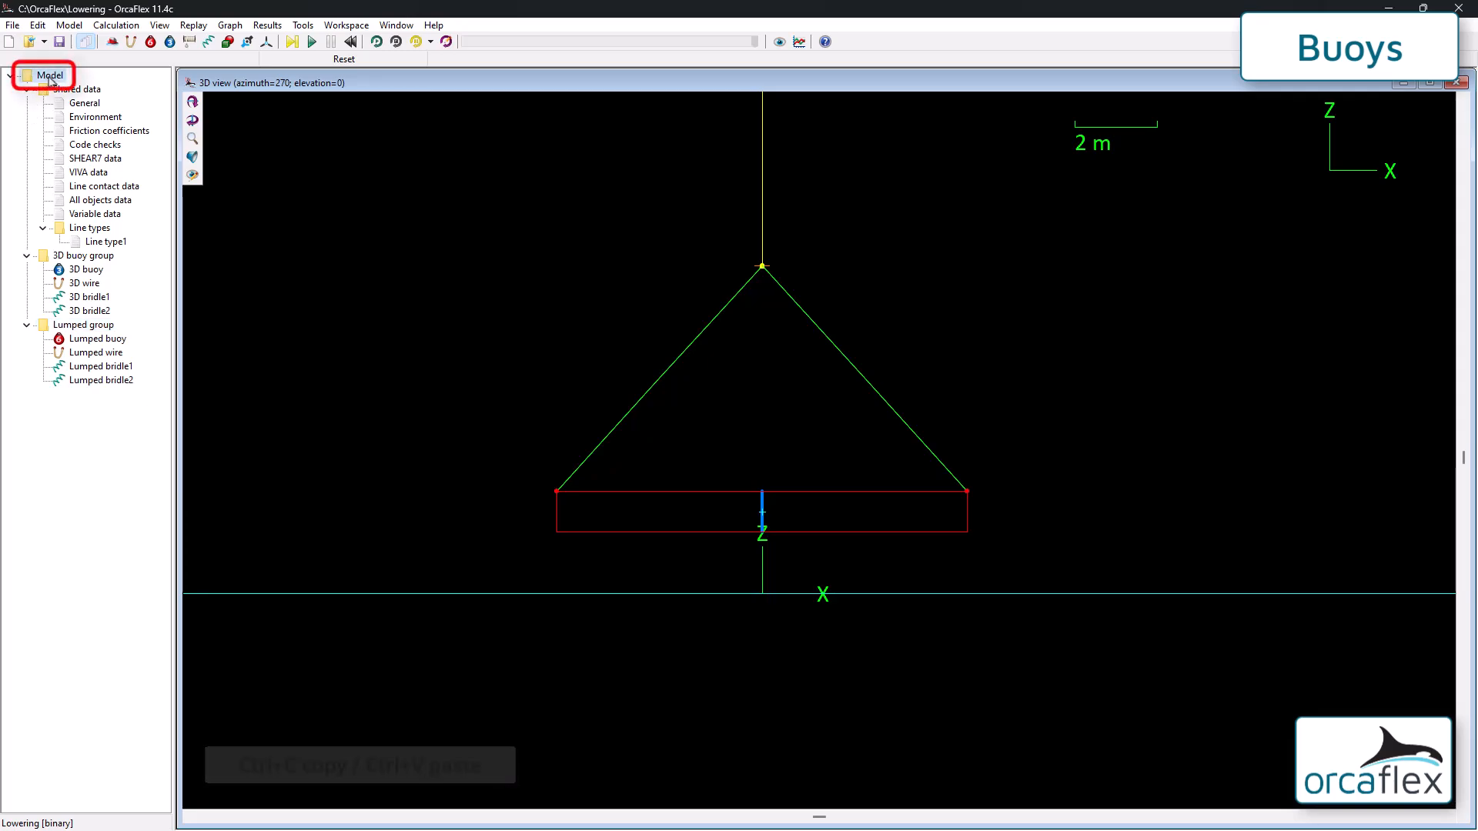
pyautogui.hotkey('ctrl', 'v')
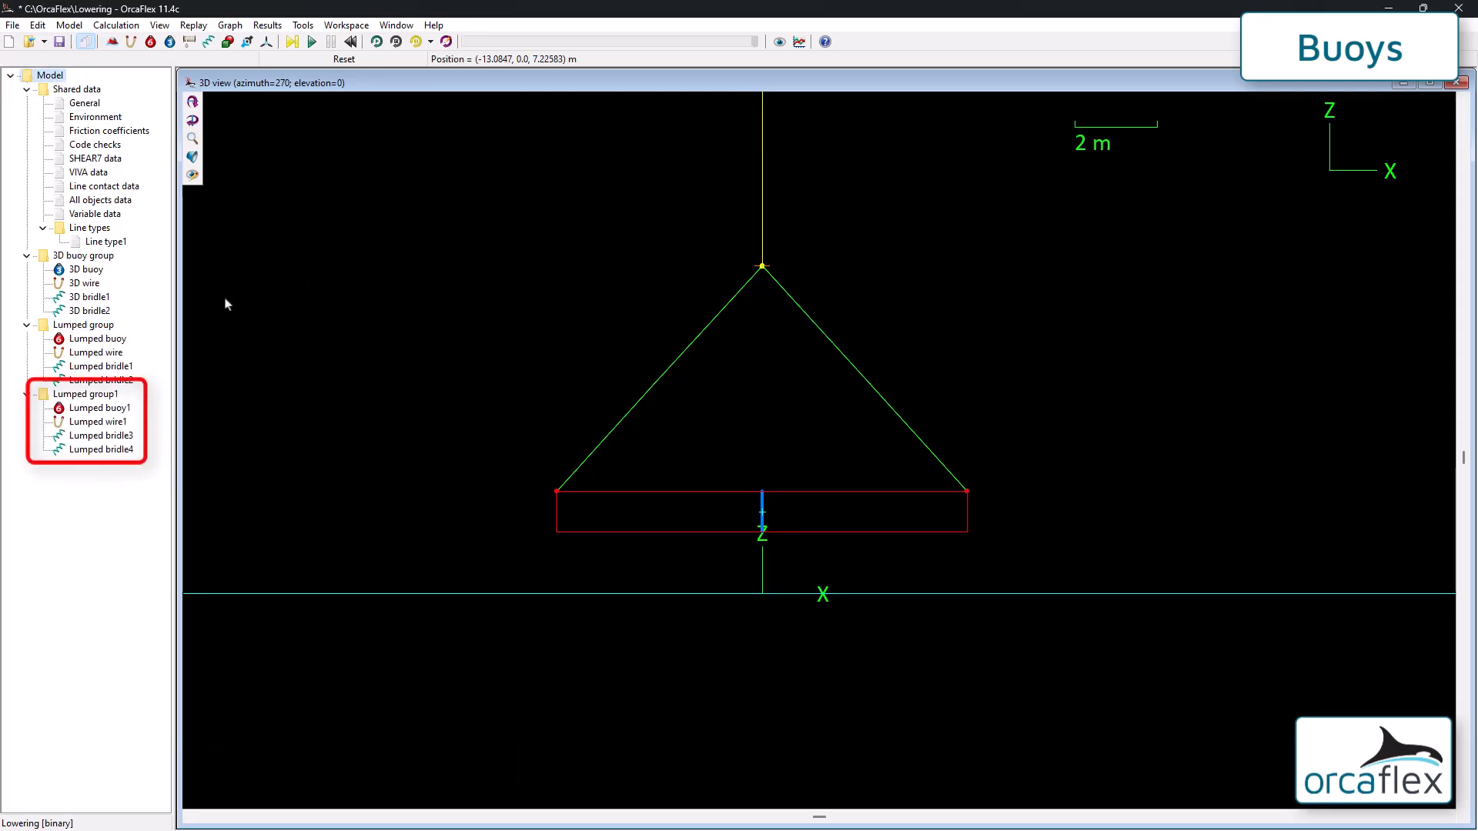
# Step: Rename the copied group as Spar group and its buoy as Spar buoy
pyautogui.click(81, 396)
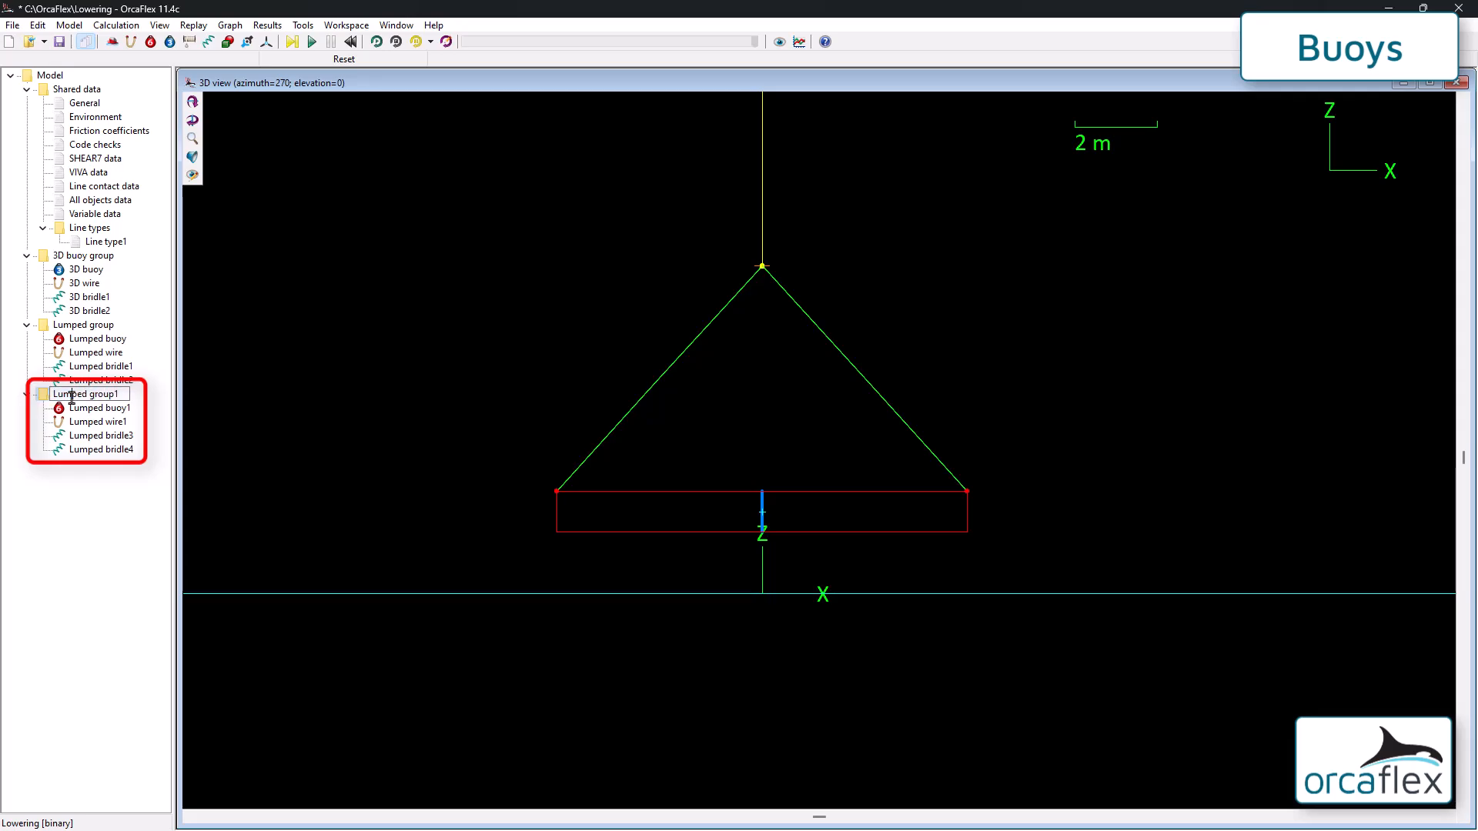
pyautogui.press('Return')
pyautogui.press('Down')
pyautogui.press('F2')
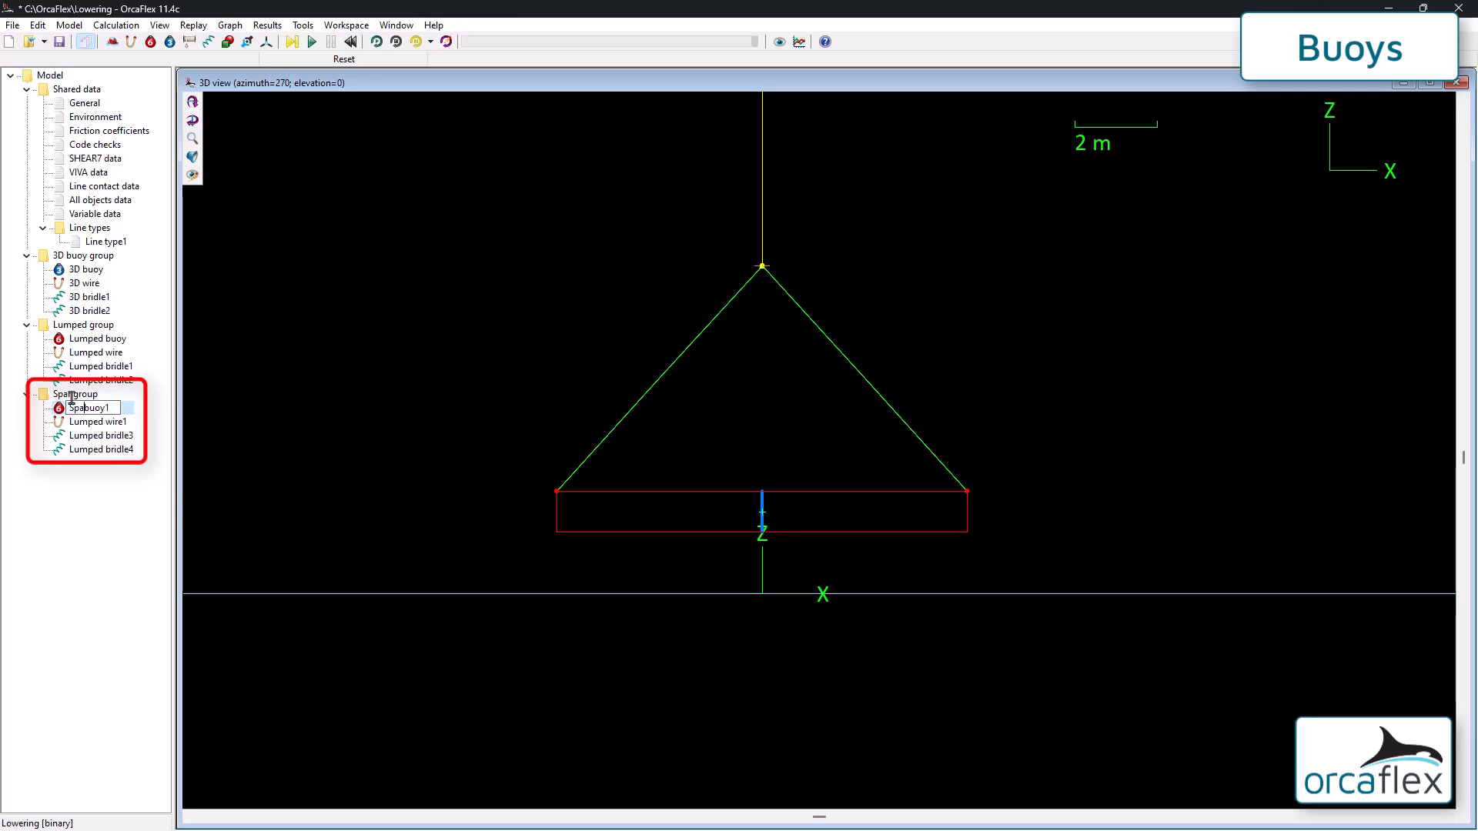
pyautogui.write('Spar buoy')
pyautogui.press('Return')
# Step: Rename the copied wire as Spar wire and the two copied bridles as Spar bridle1 and Spar bridle2
pyautogui.press('Down')
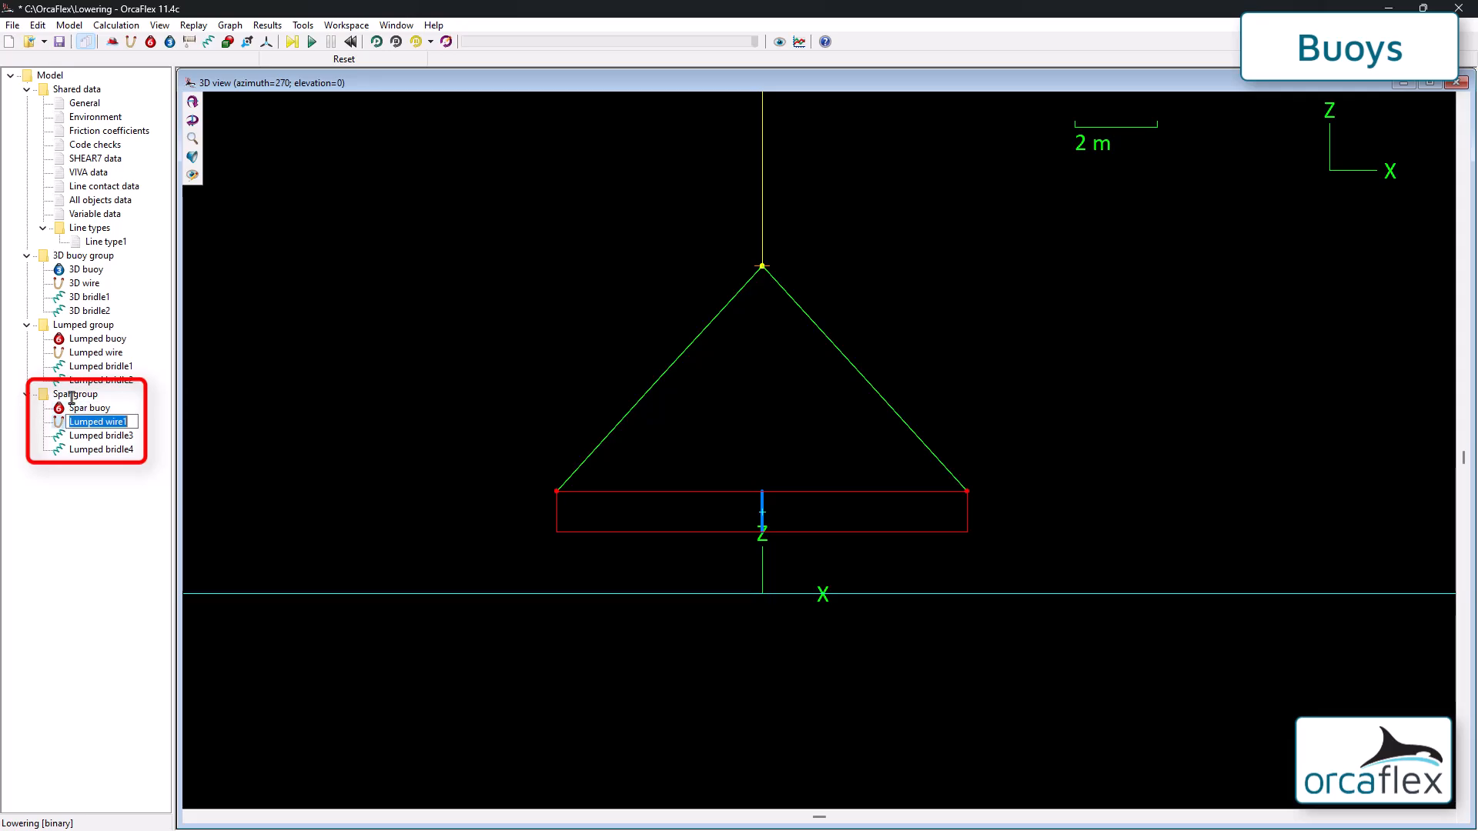
pyautogui.write('par')
pyautogui.press('Down')
pyautogui.press('F2')
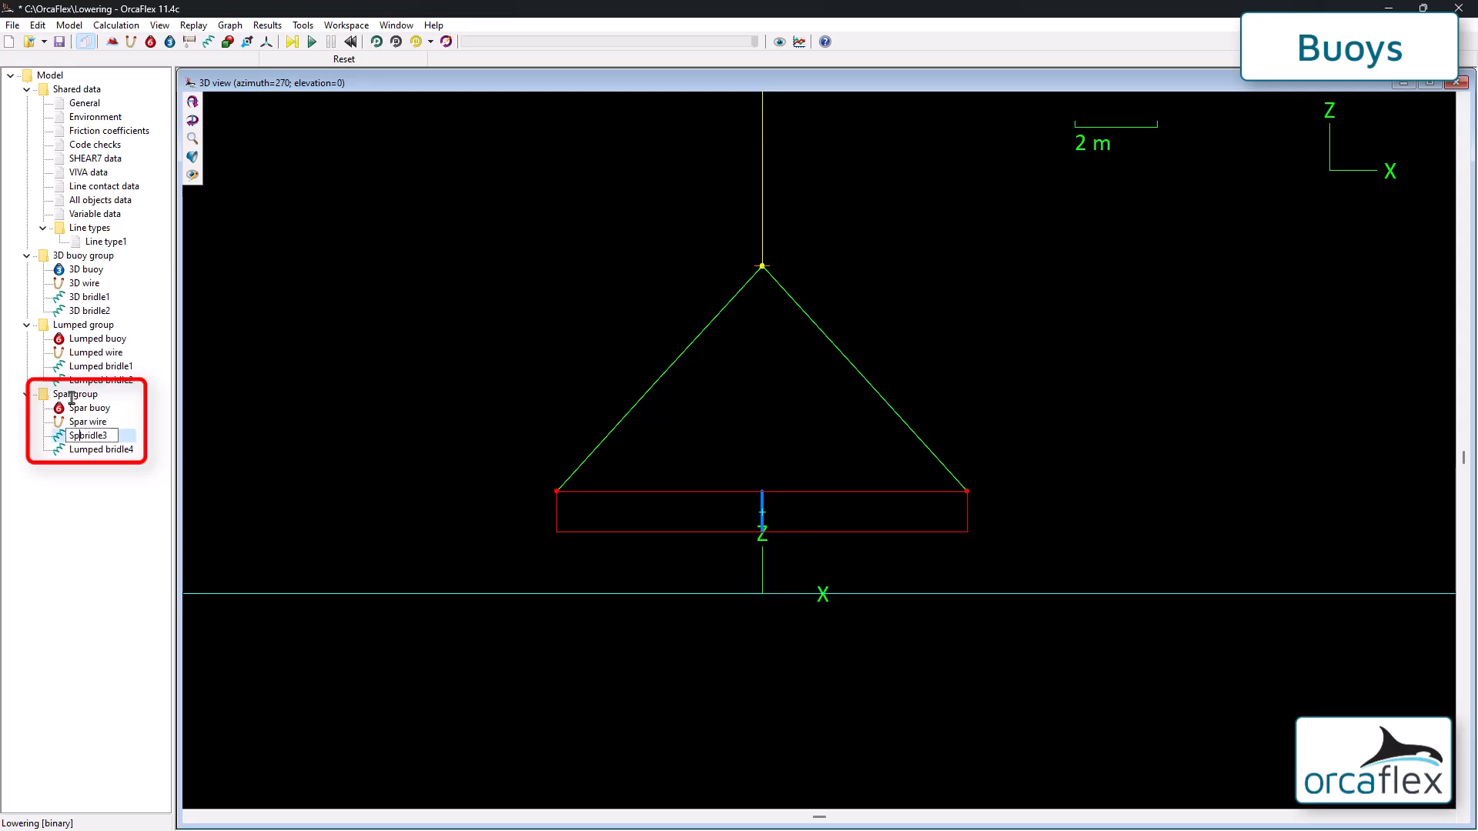
pyautogui.press('Down')
pyautogui.press('F2')
pyautogui.press('Home')
pyautogui.hotkey('ctrl', 'shift', 'Right')
pyautogui.write('Spar')
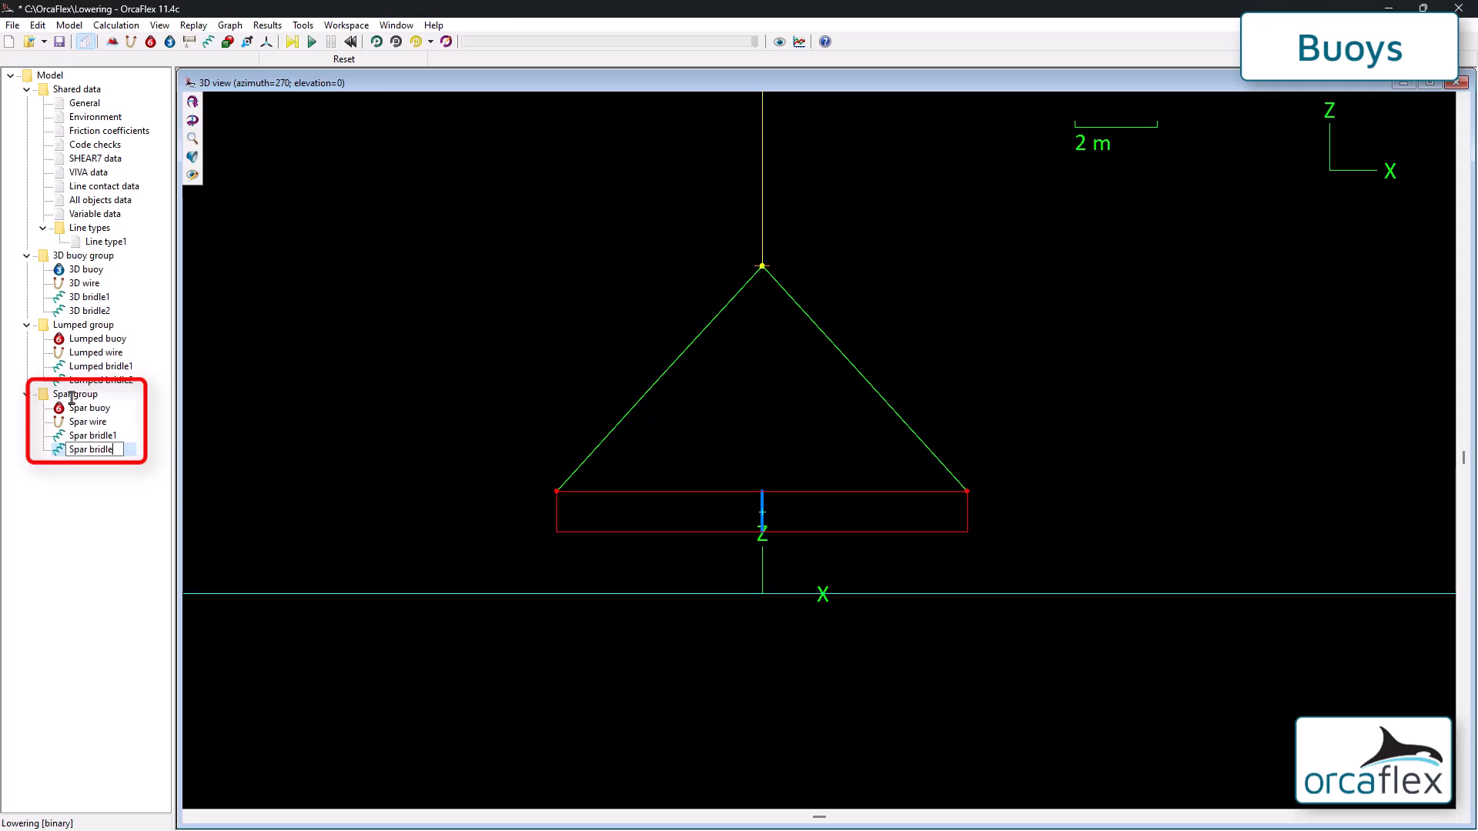
pyautogui.press('Return')
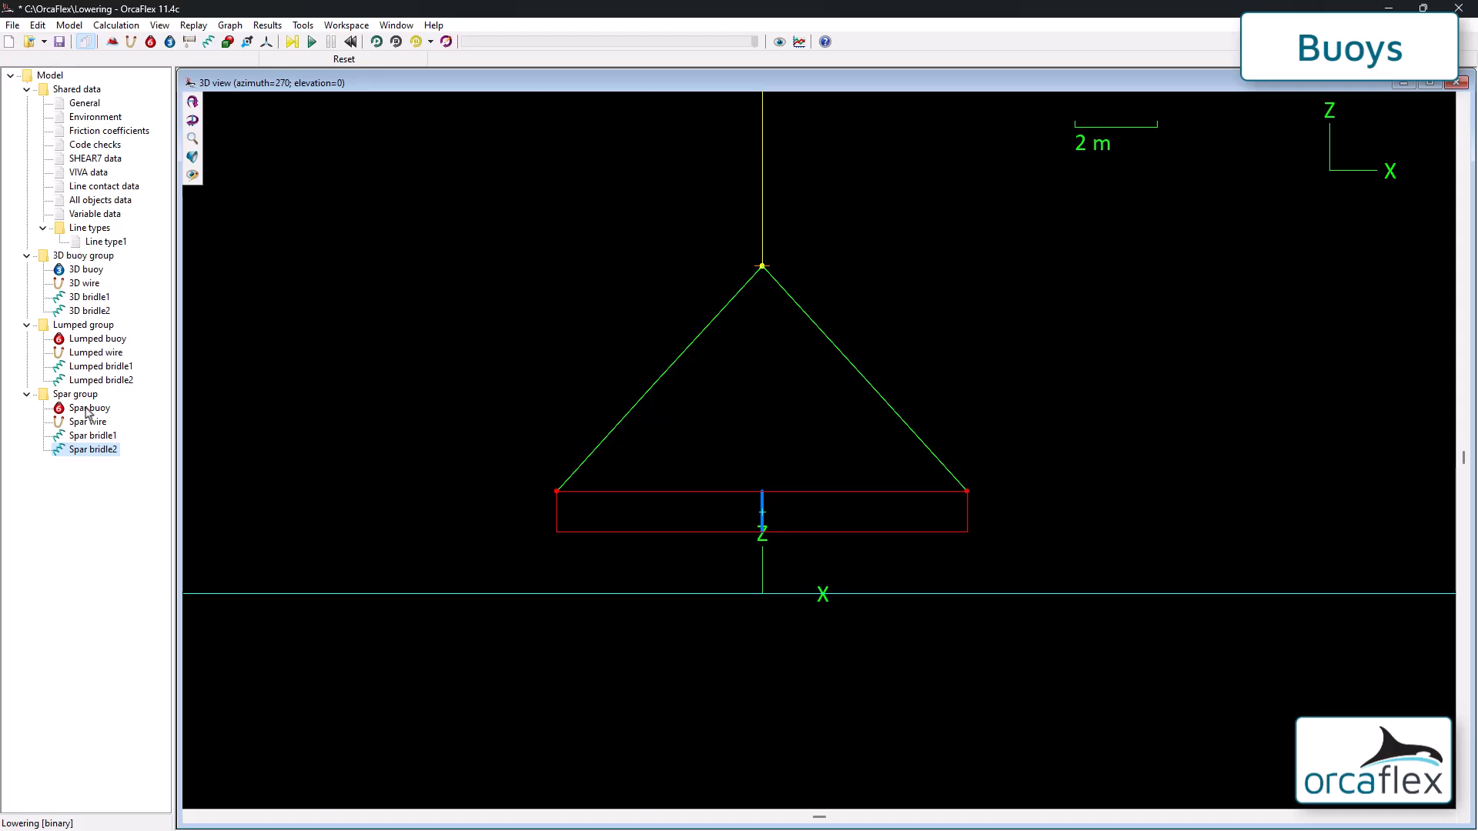
# Step: Change the Spar buoy's type to Spar buoy and set its initial x position to -5 m and Rotation 2 to 90 deg
pyautogui.doubleClick(87, 409)
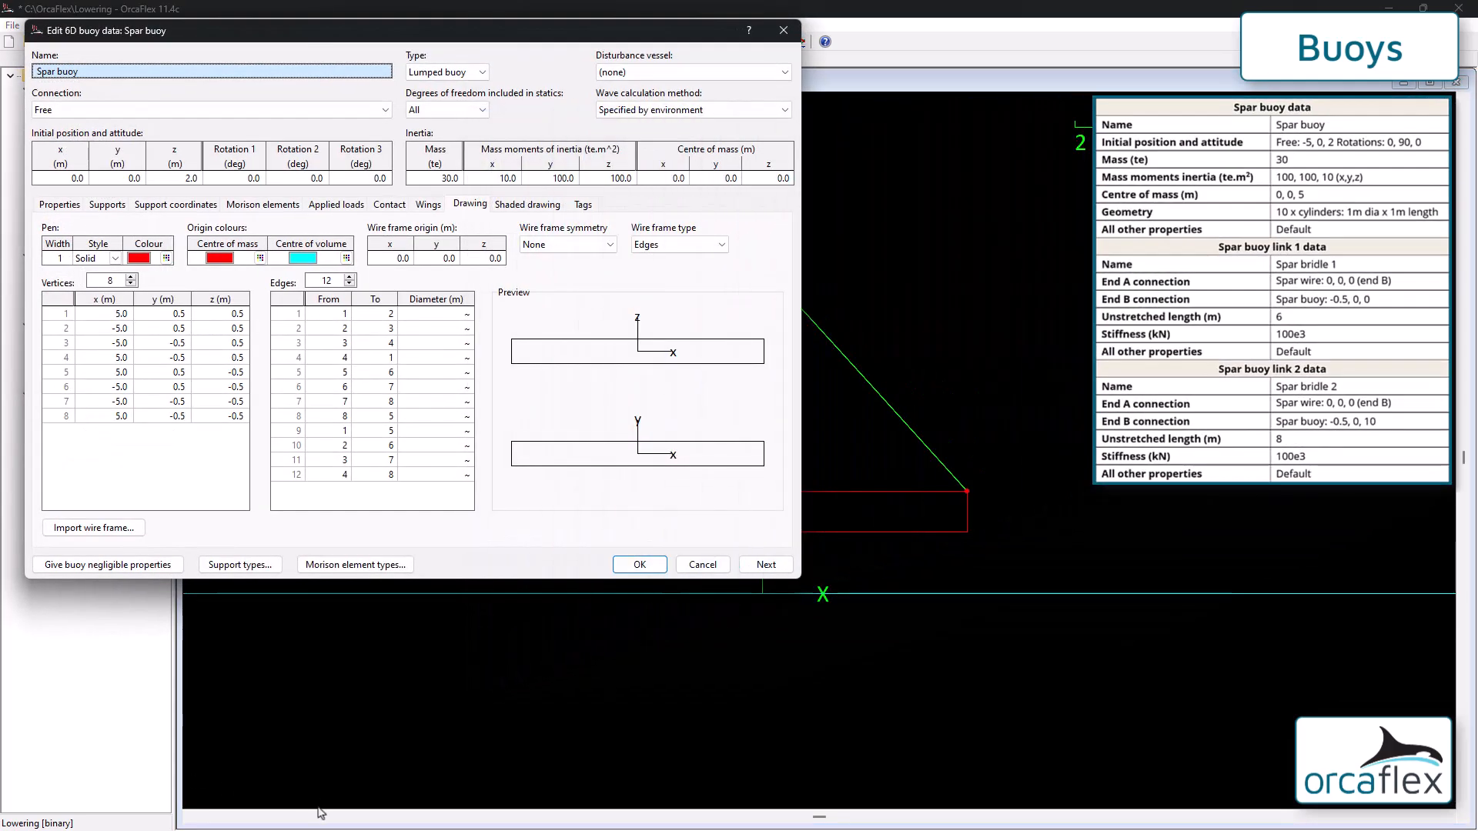
pyautogui.click(478, 72)
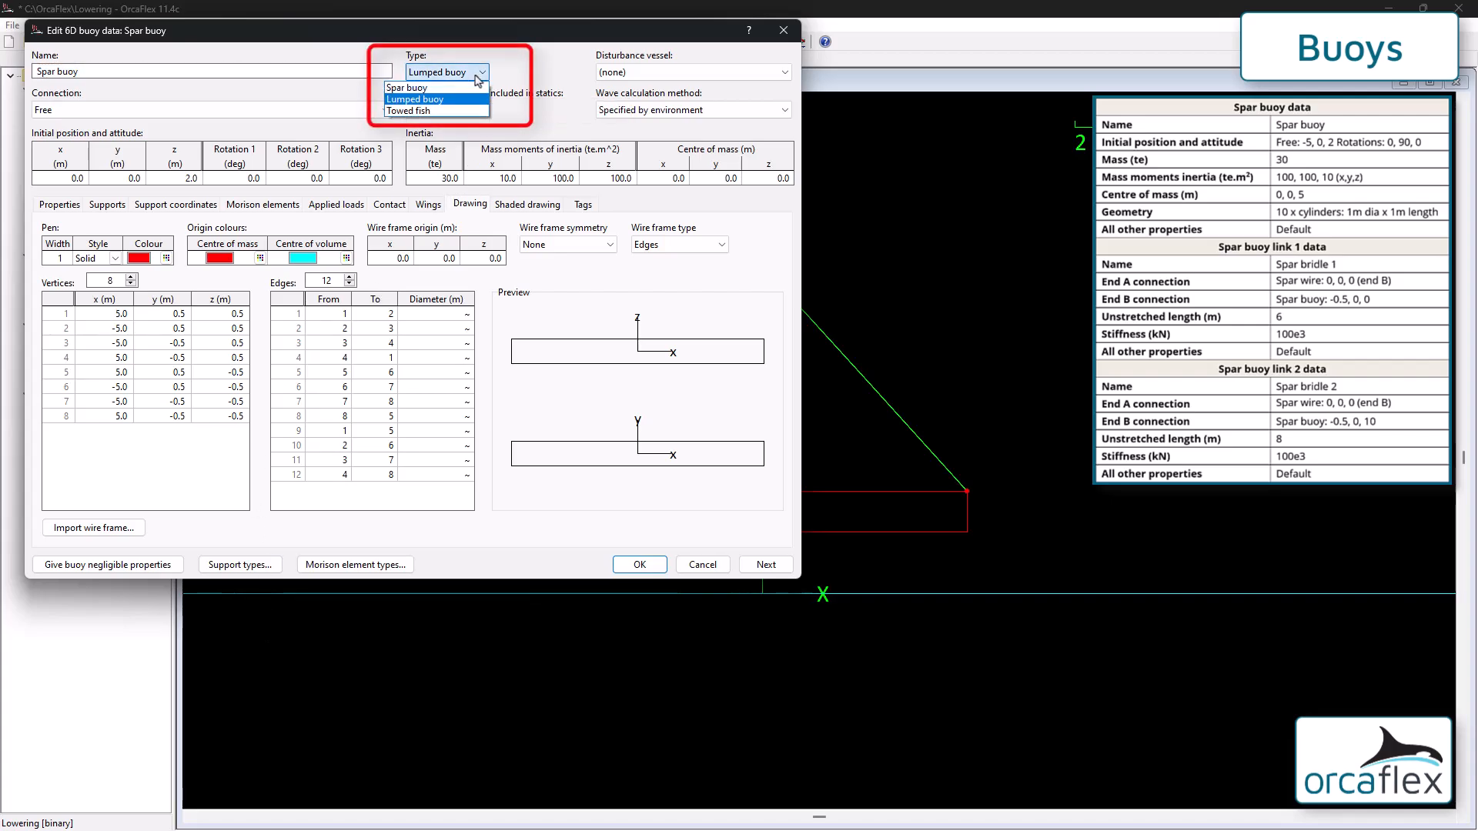
pyautogui.click(438, 88)
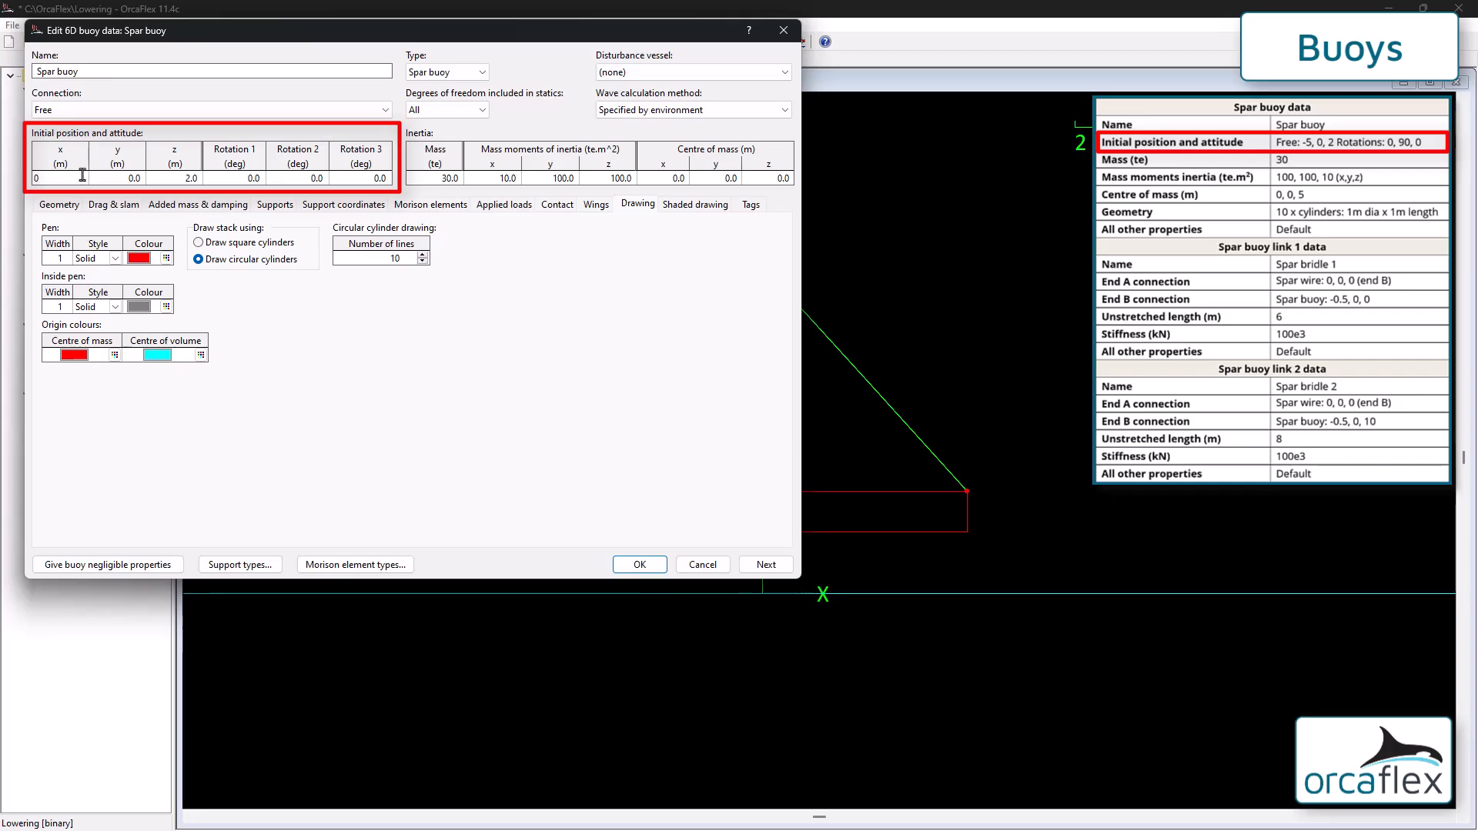
pyautogui.press('Tab')
pyautogui.press('Tab')
pyautogui.click(324, 181)
pyautogui.write('90')
pyautogui.press('Return')
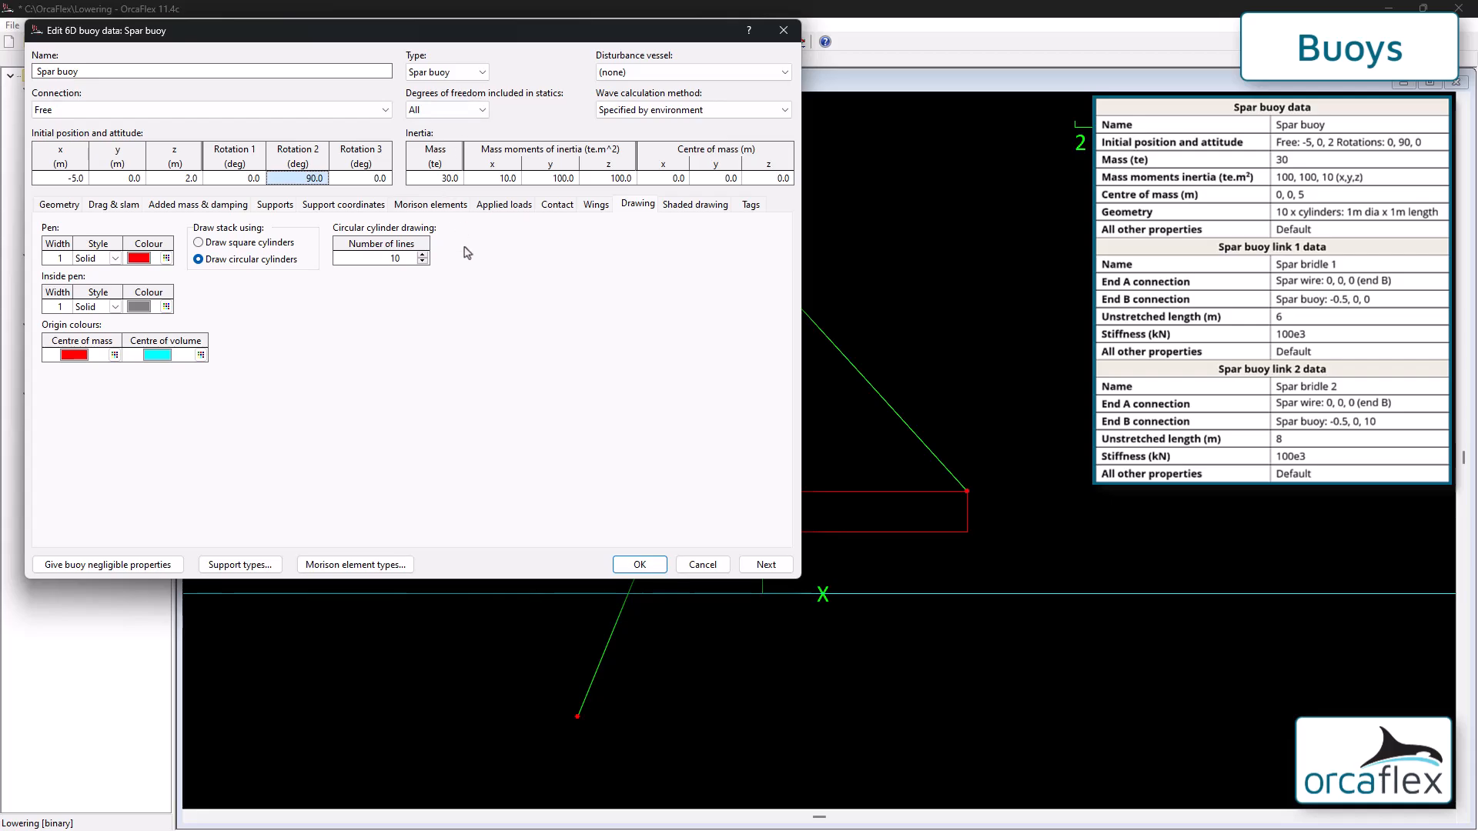
# Step: Set the Spar buoy's mass moments of inertia to 100 te.m² for x and 10 for z, and its centre of mass z to 5 m
pyautogui.click(500, 178)
pyautogui.write('100')
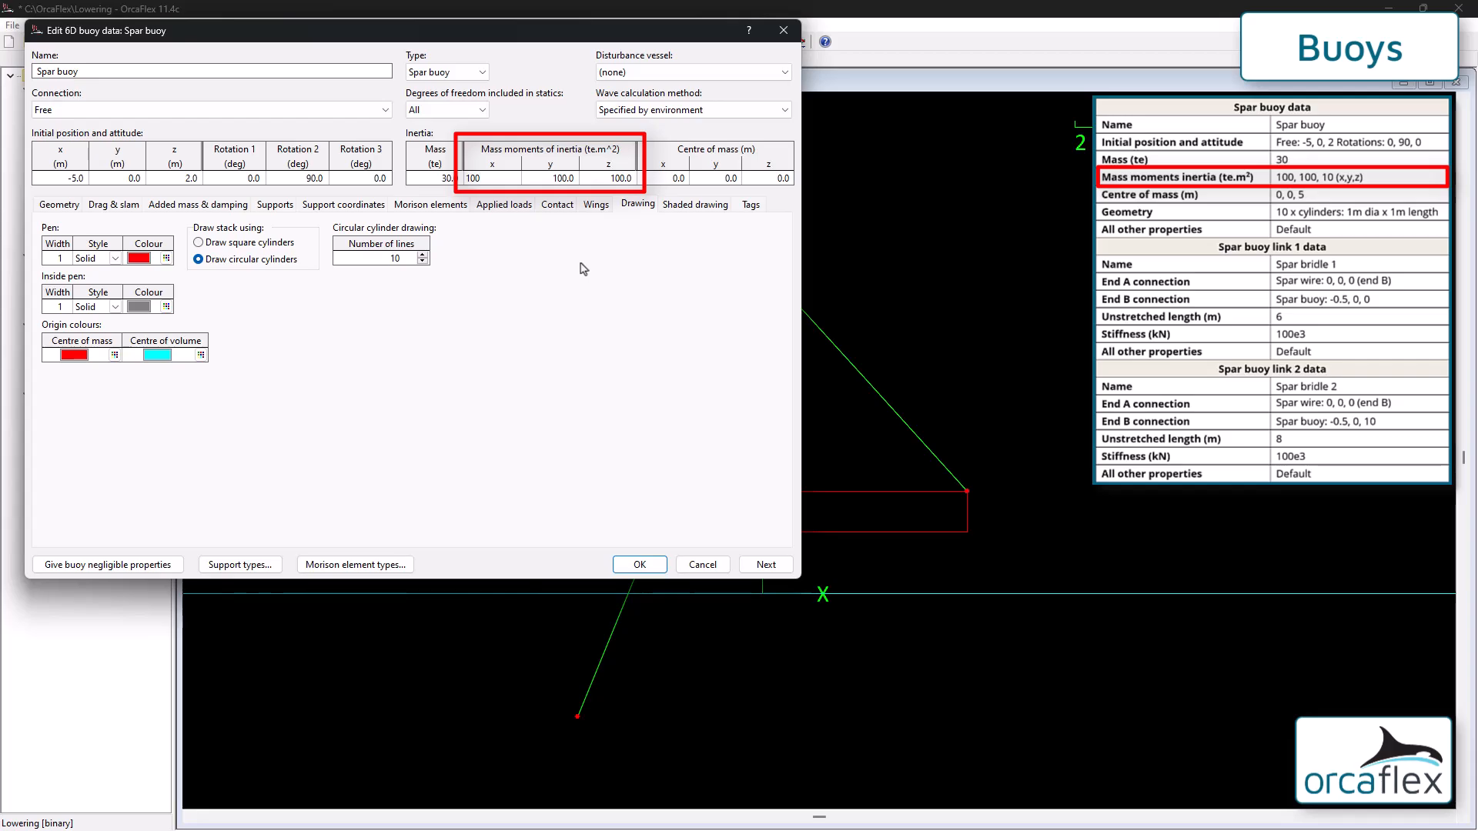
pyautogui.press('Tab')
pyautogui.press('Tab')
pyautogui.write('10')
pyautogui.press('Return')
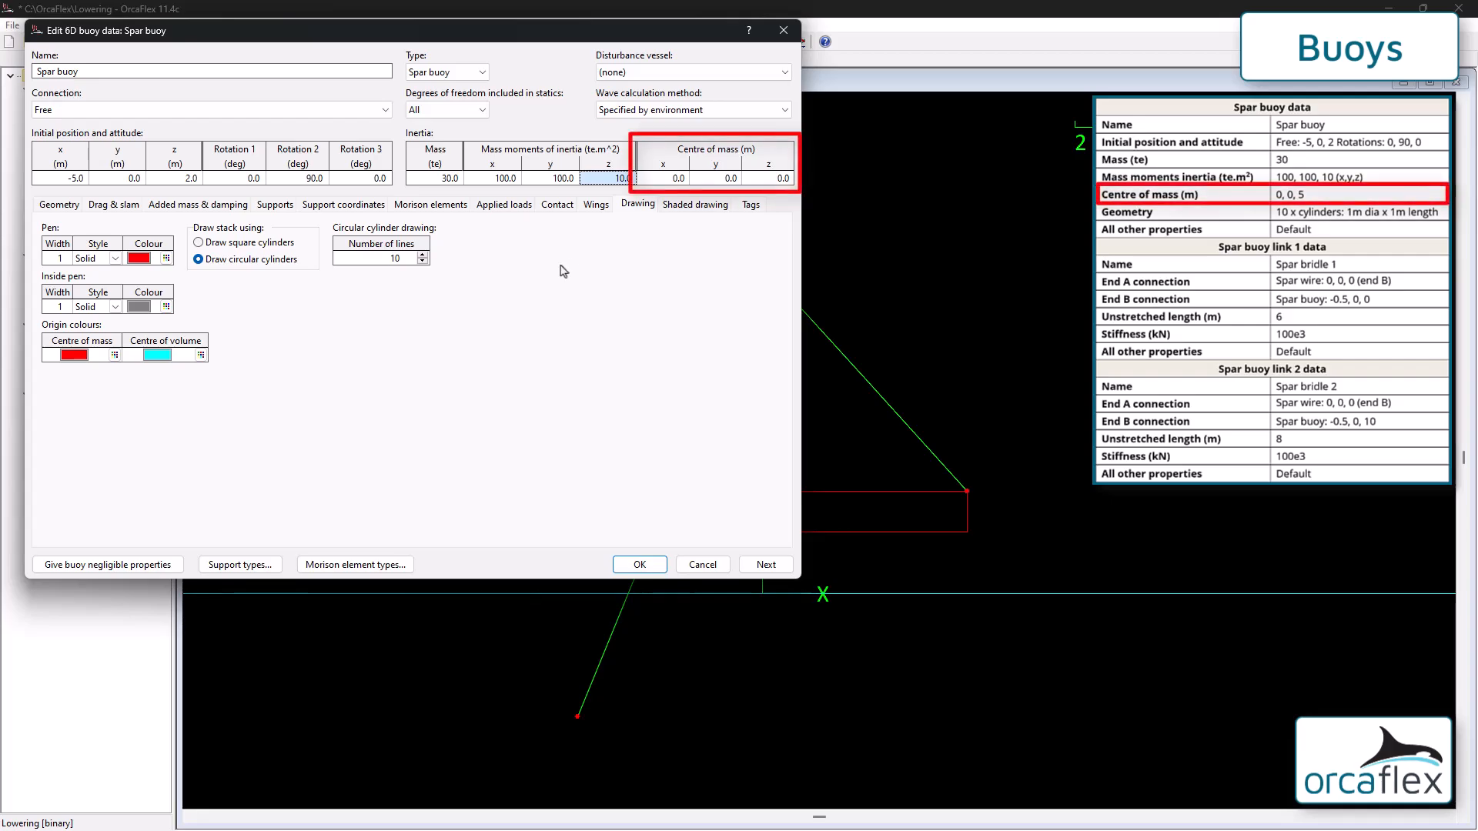
pyautogui.click(790, 178)
pyautogui.write('5')
pyautogui.press('Return')
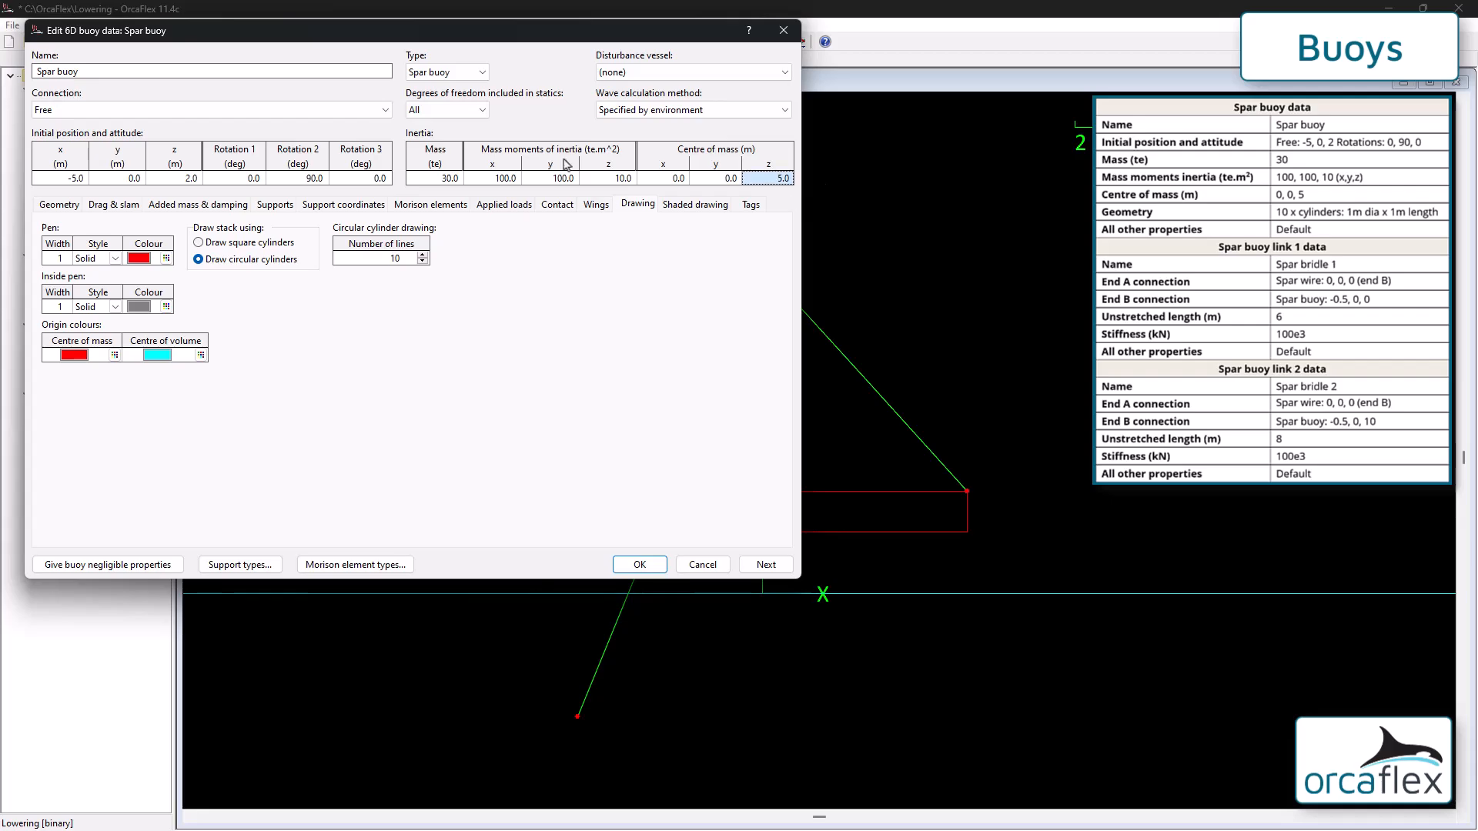
# Step: Define the Spar buoy's geometry as 10 cylinders, each 1 m long with 1 m outer diameter, and accept the buoy data
pyautogui.moveTo(543, 40); pyautogui.dragTo(618, 124)
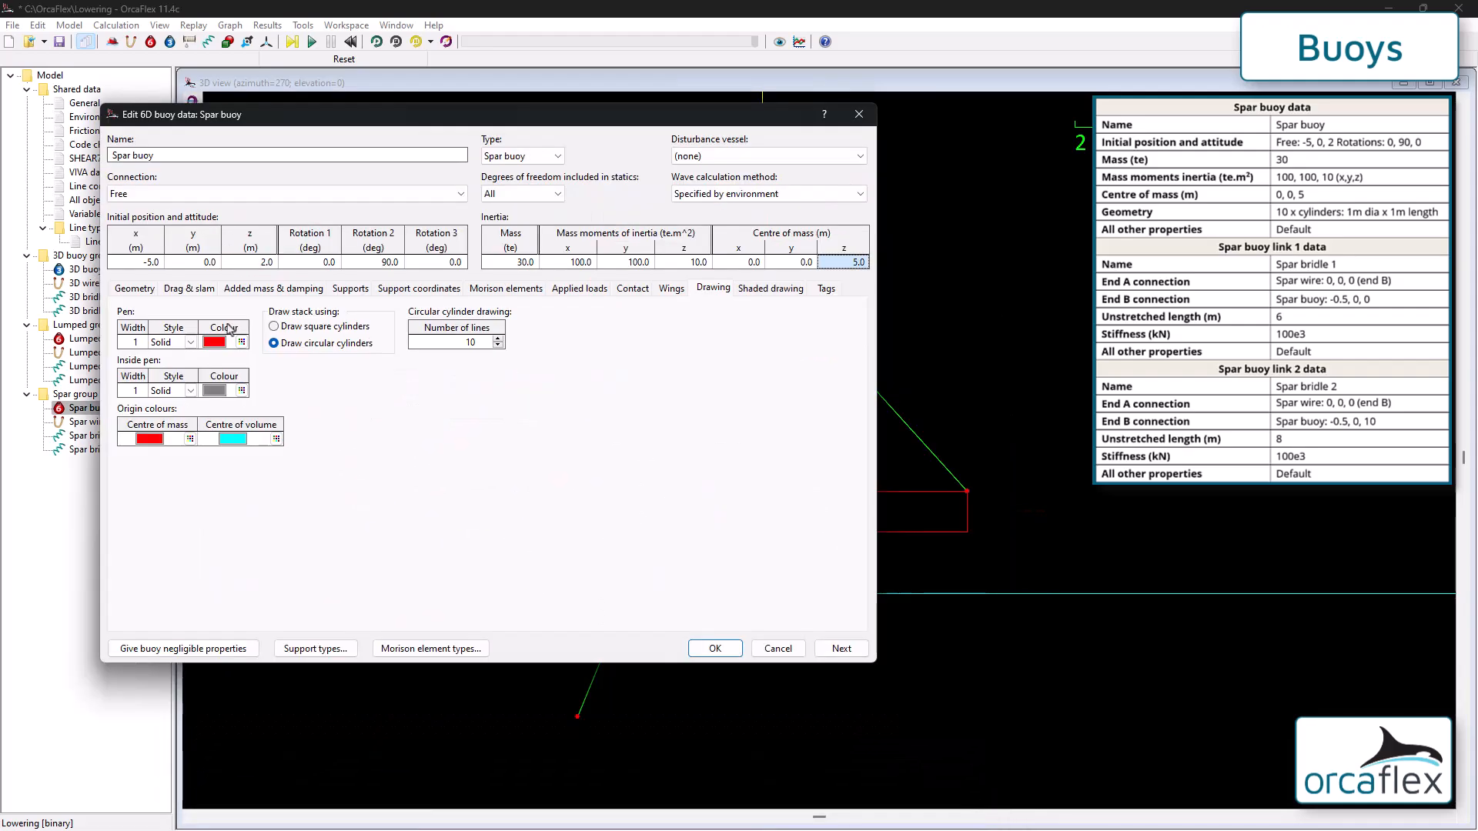
pyautogui.click(139, 290)
pyautogui.click(218, 396)
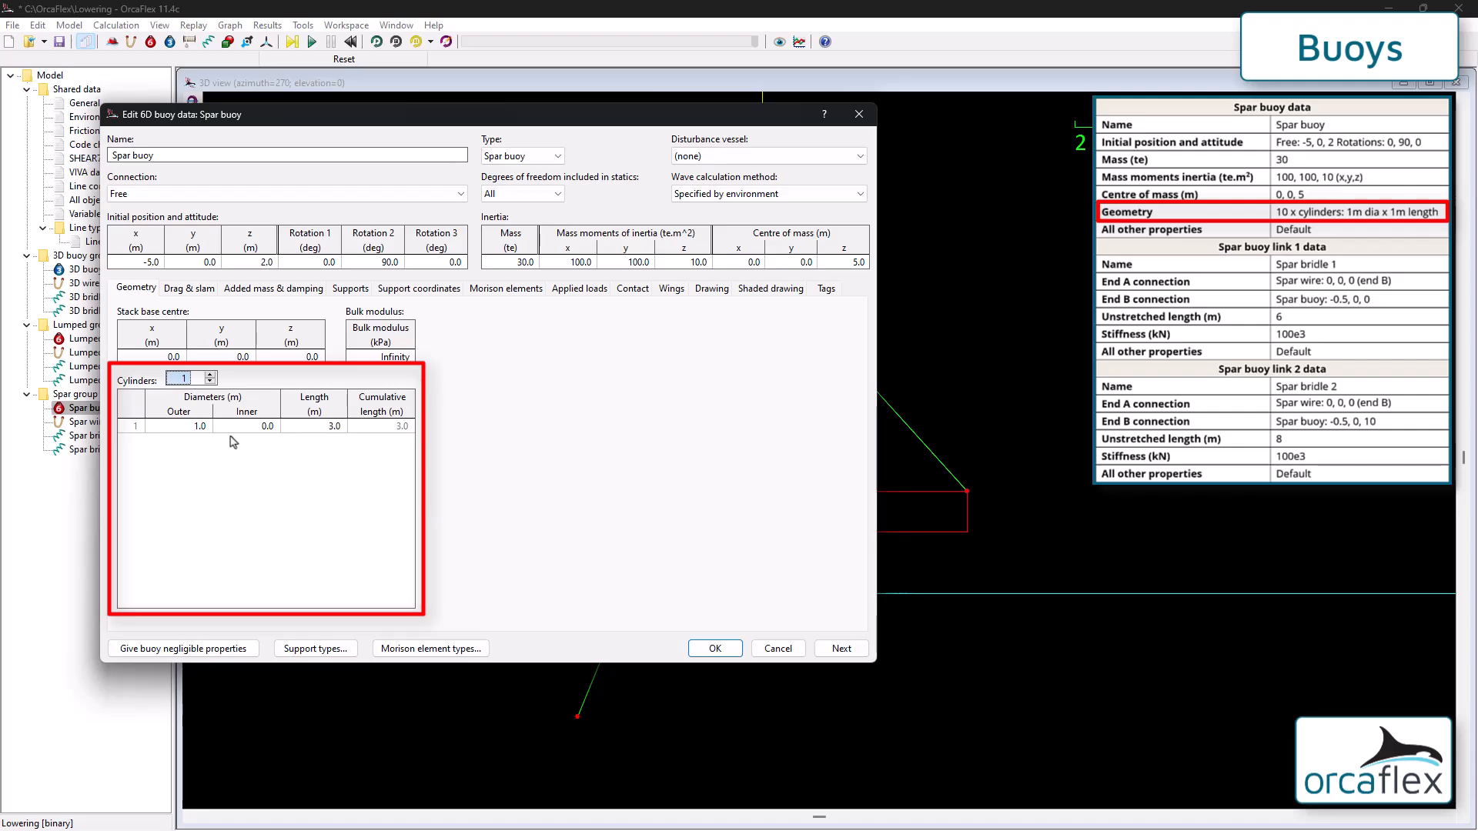
pyautogui.click(313, 428)
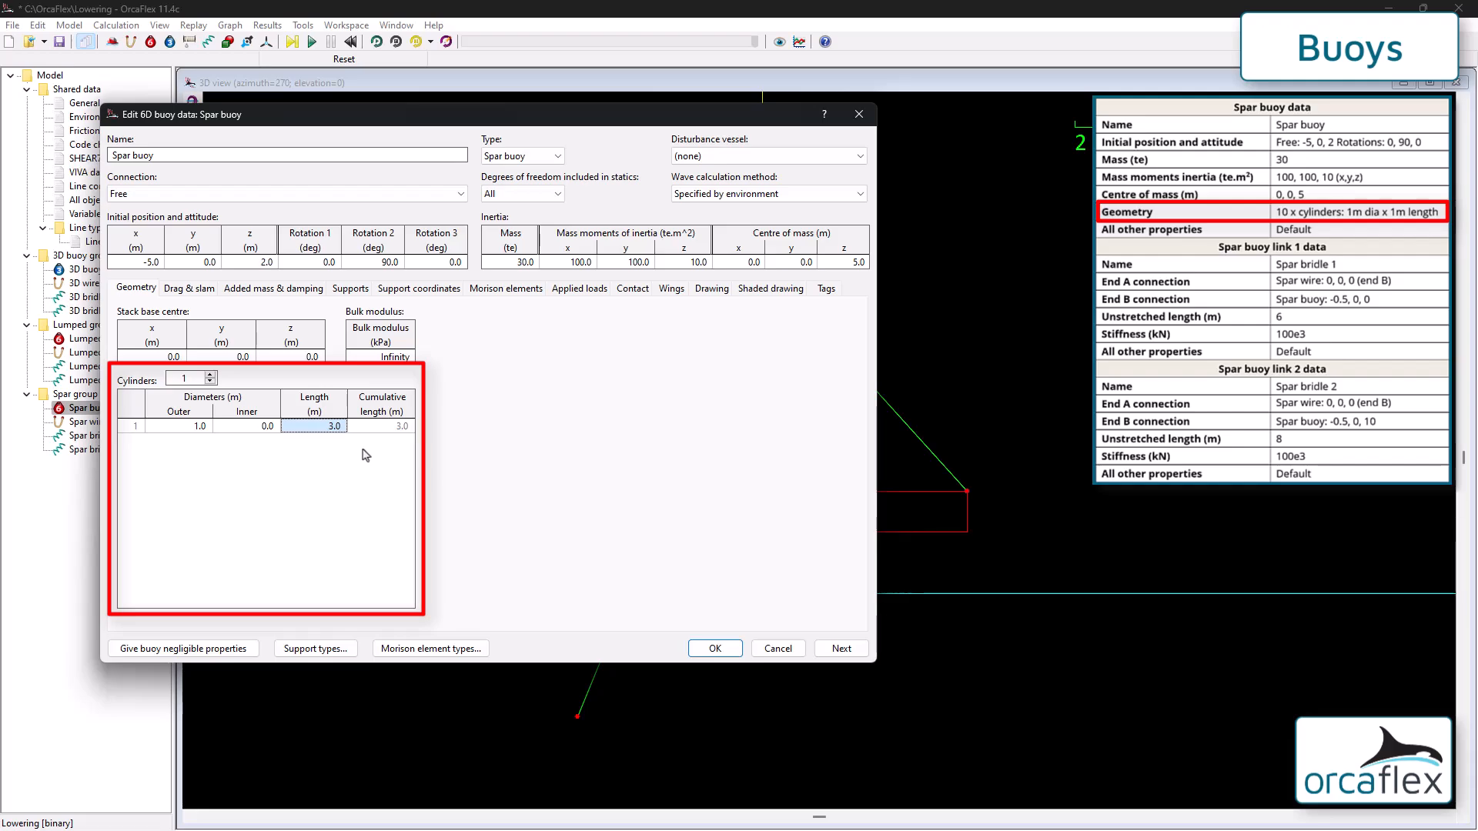
pyautogui.doubleClick(189, 380)
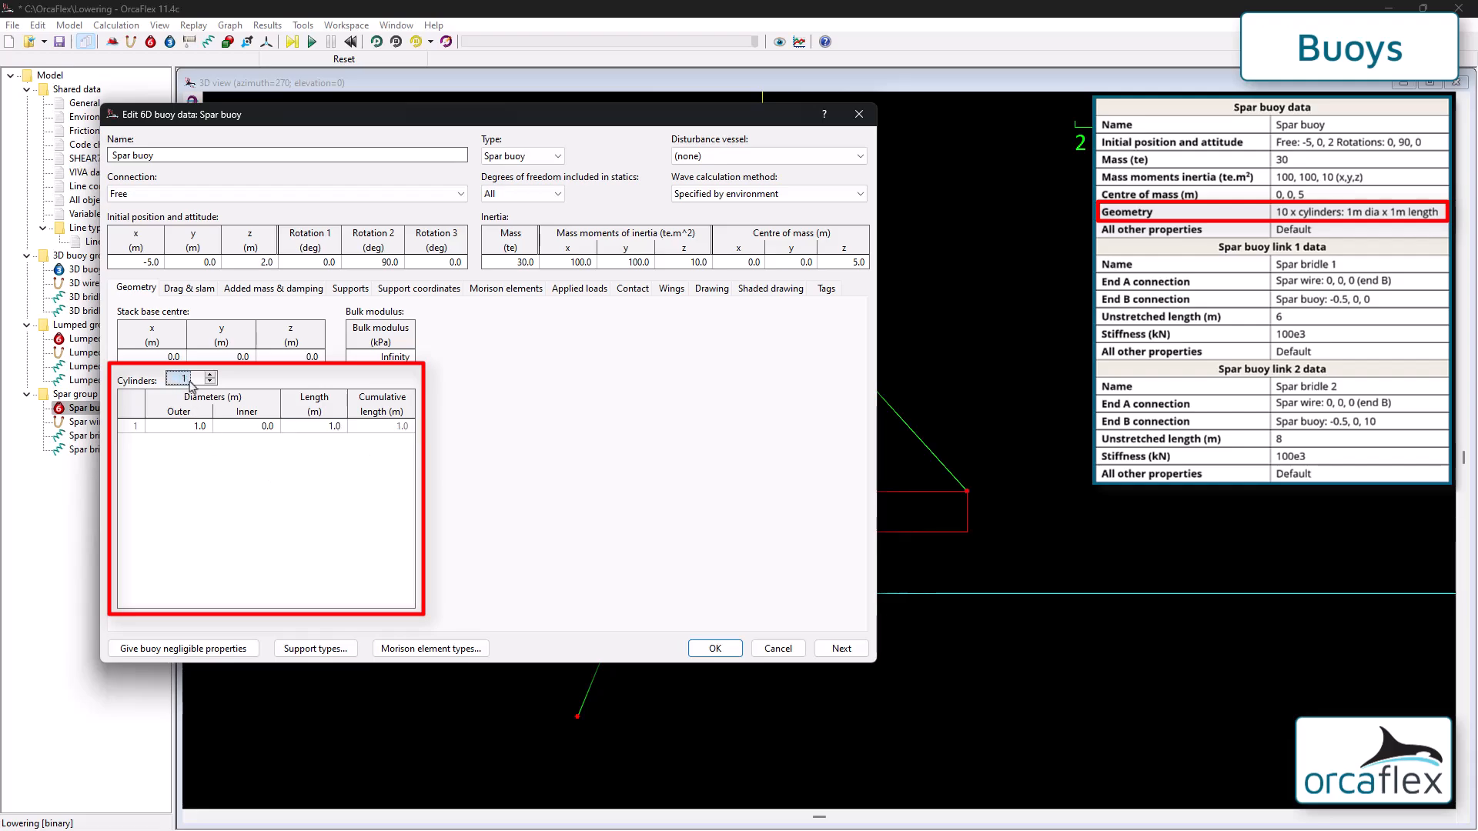
pyautogui.click(231, 449)
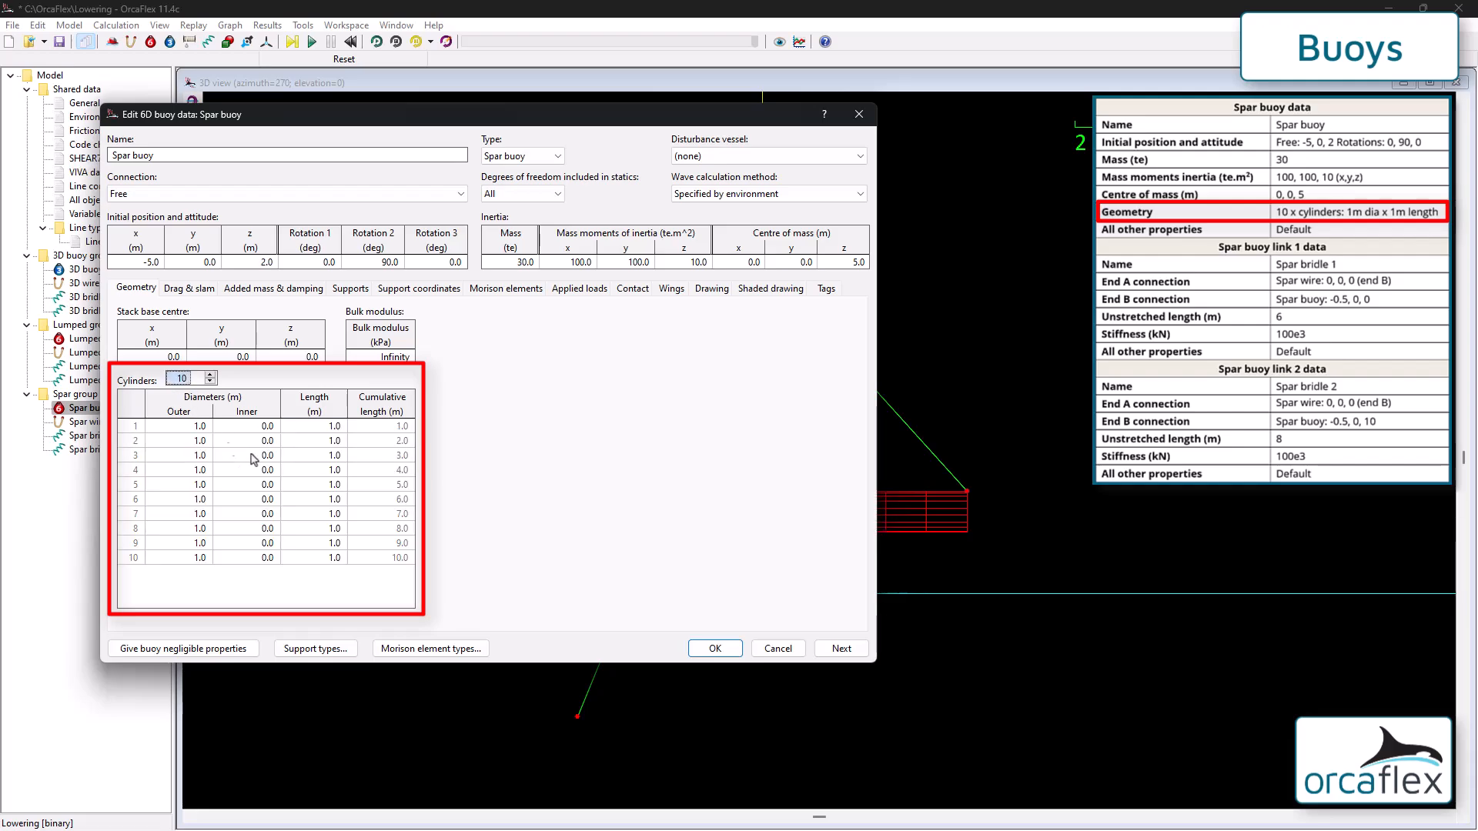
pyautogui.click(715, 648)
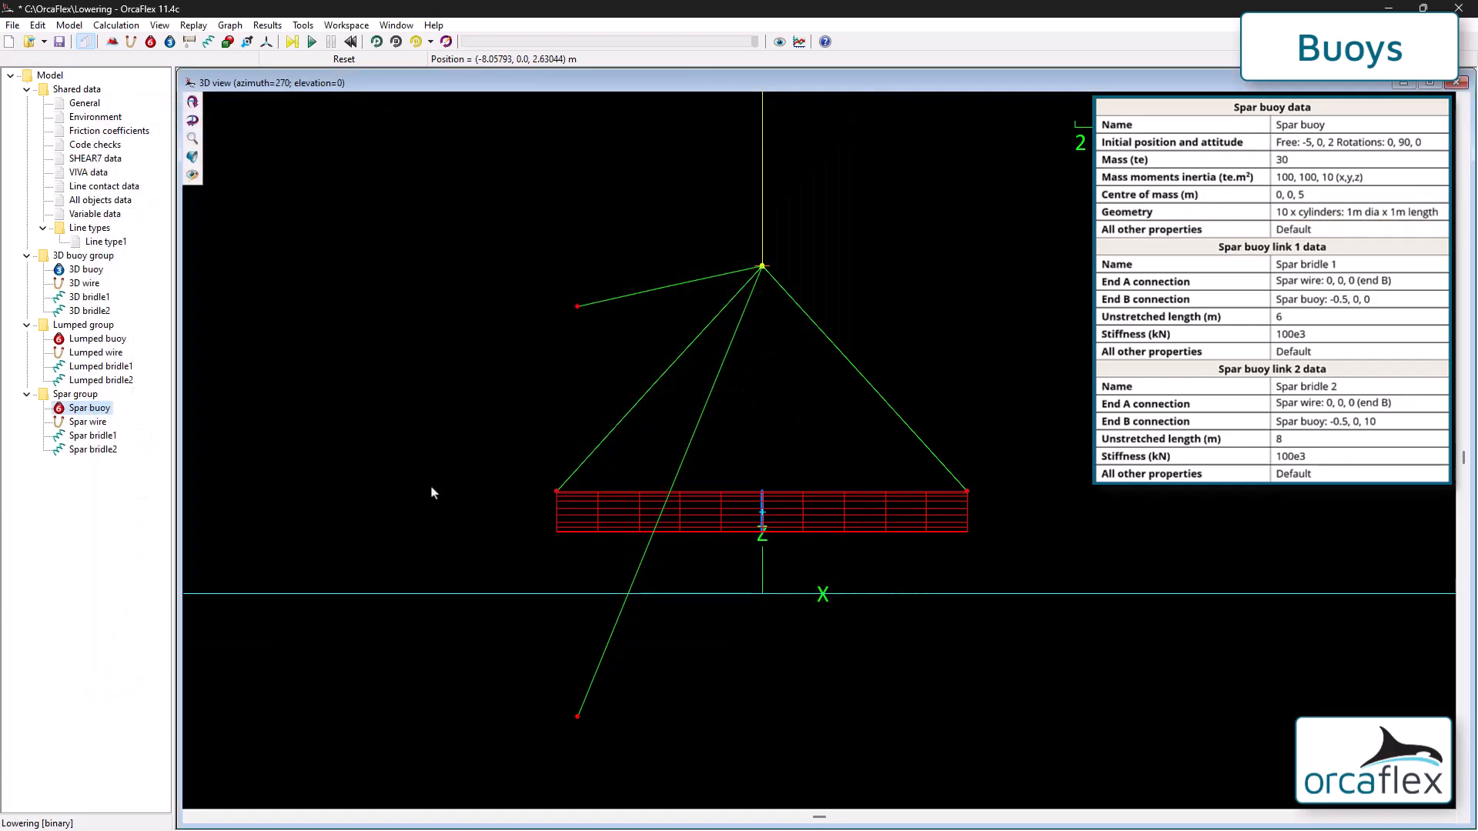
# Step: Set the End B connection of Spar bridle1 on the Spar buoy to x -0.5 m and z 0 m
pyautogui.click(93, 437)
pyautogui.doubleClick(98, 437)
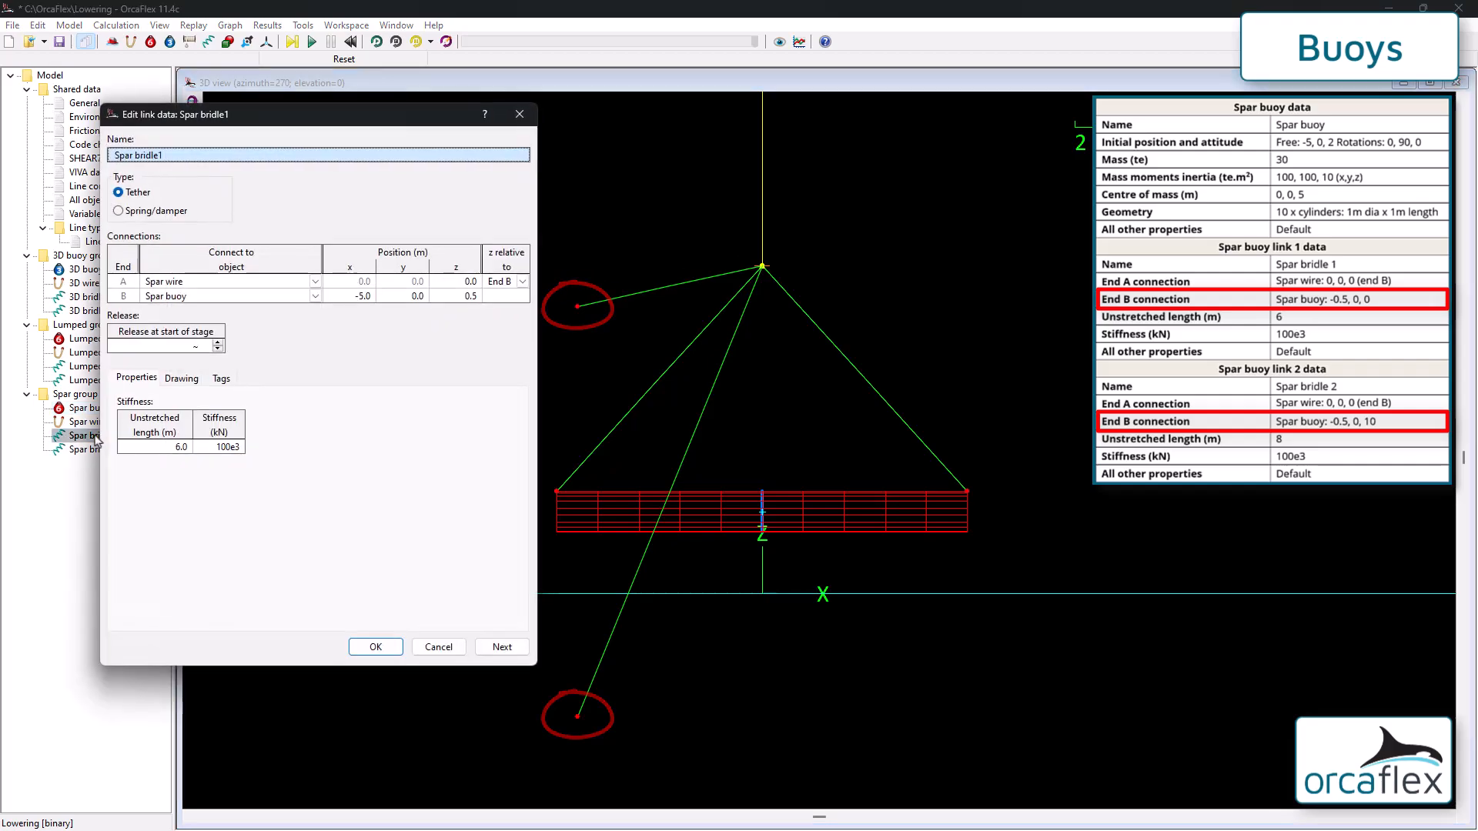
pyautogui.click(359, 296)
pyautogui.write('-0.5')
pyautogui.press('Tab')
pyautogui.press('Tab')
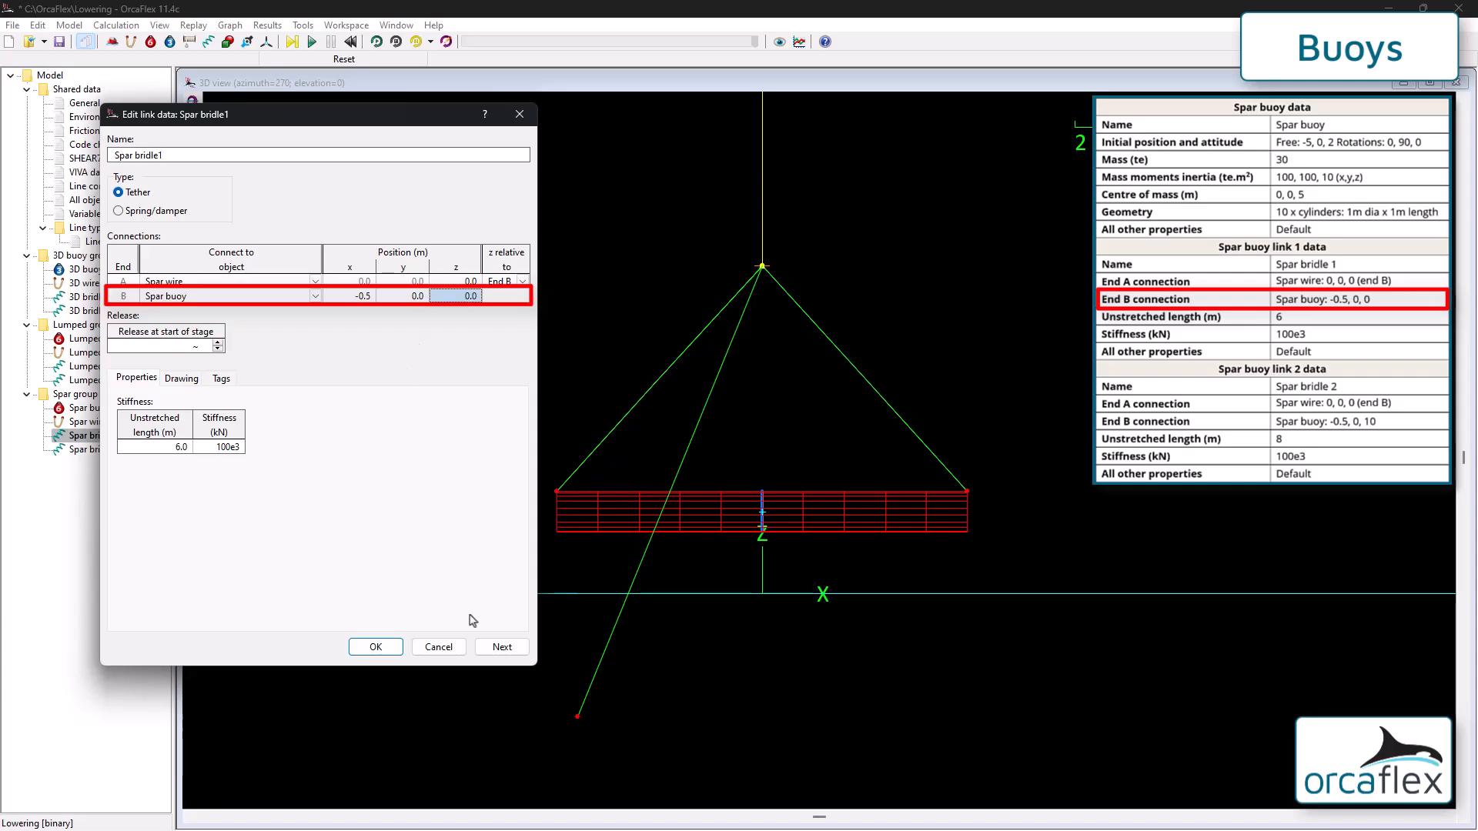
# Step: Set the End B connection of Spar bridle2 on the Spar buoy to x -0.5 m and z 10 m, and accept the link data
pyautogui.click(500, 647)
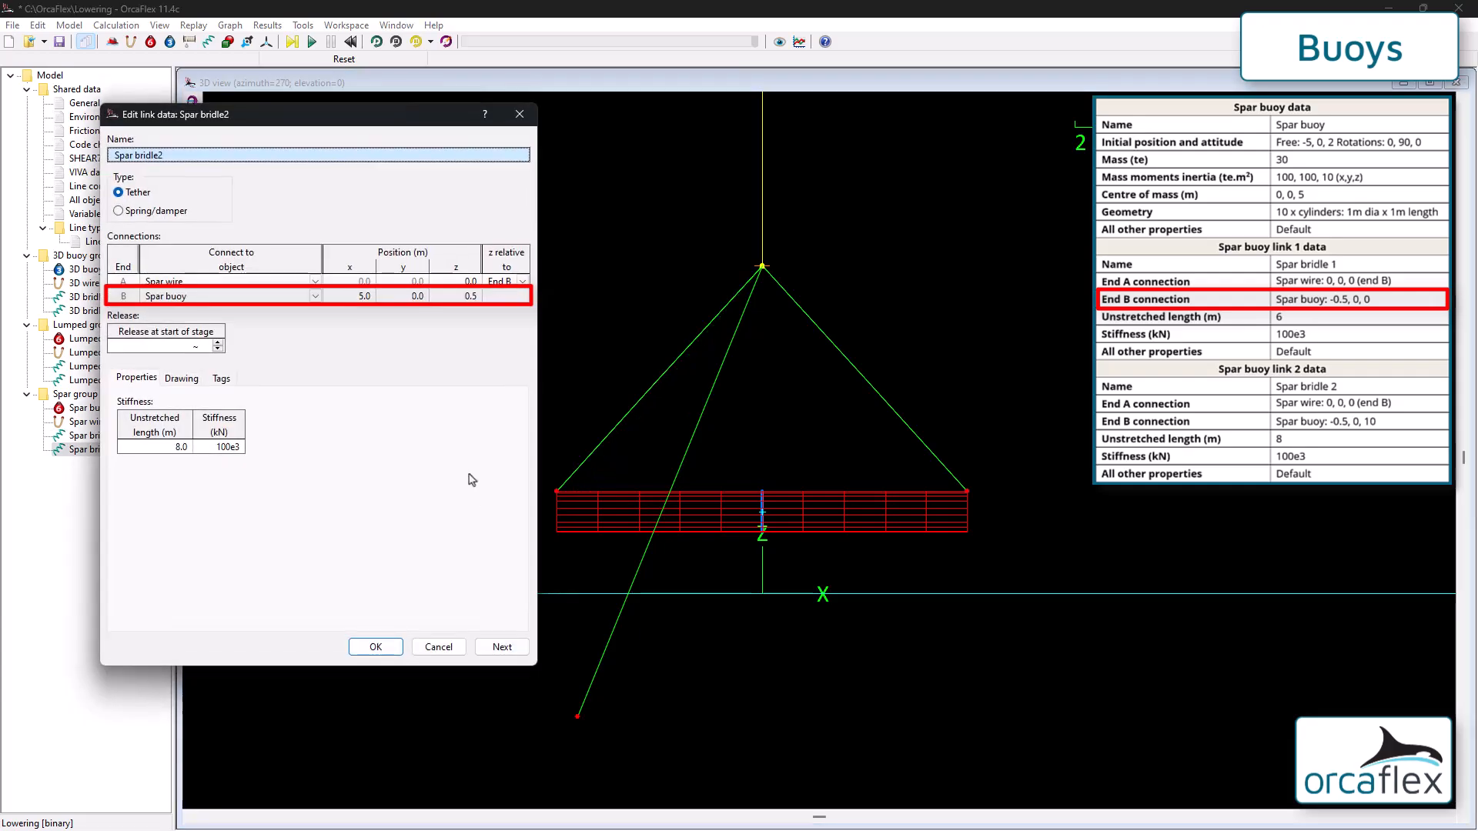
pyautogui.click(362, 297)
pyautogui.write('-0.5')
pyautogui.press('Return')
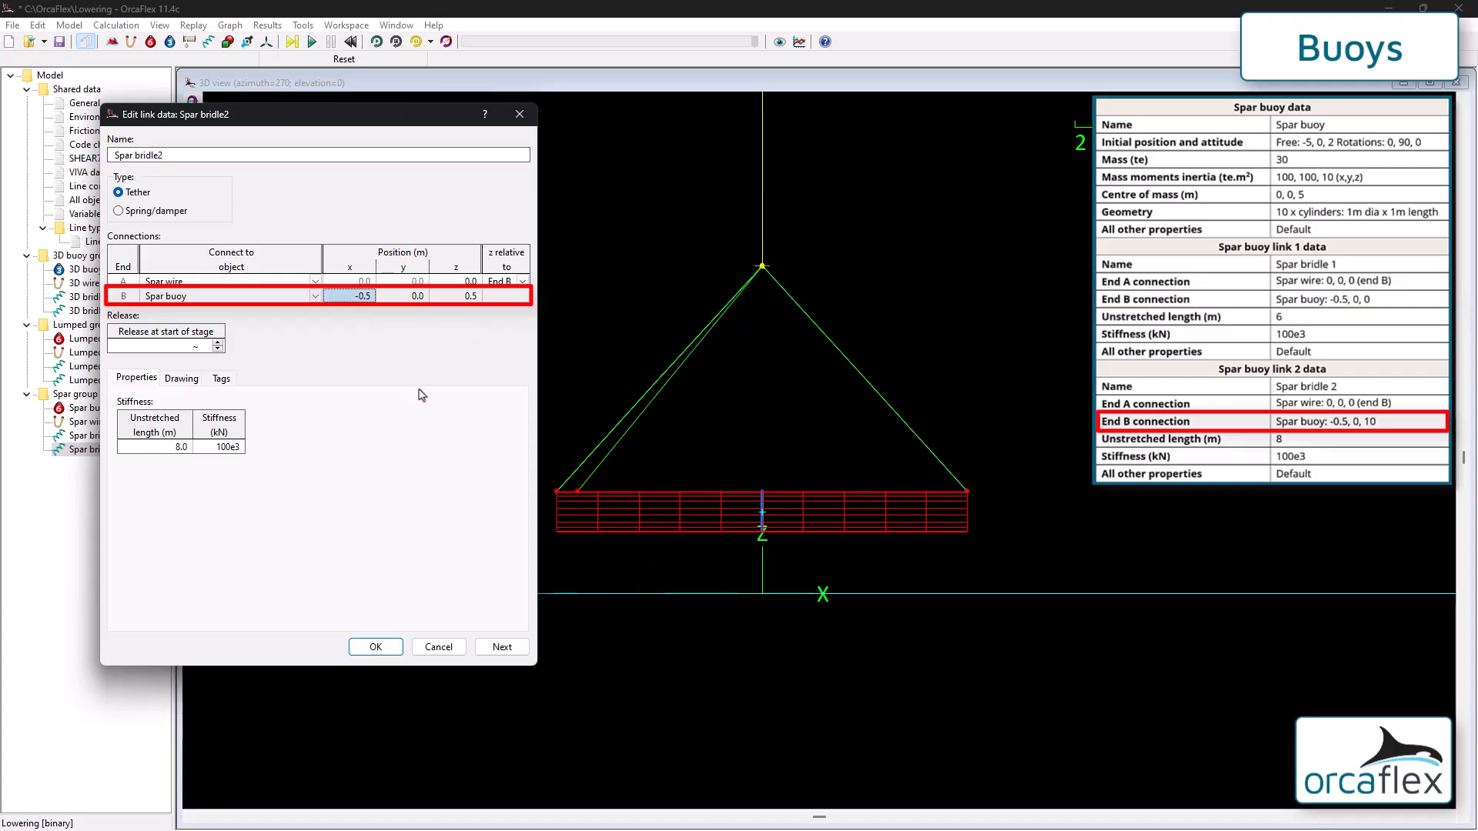
pyautogui.press('Tab')
pyautogui.press('Tab')
pyautogui.write('10')
pyautogui.press('Return')
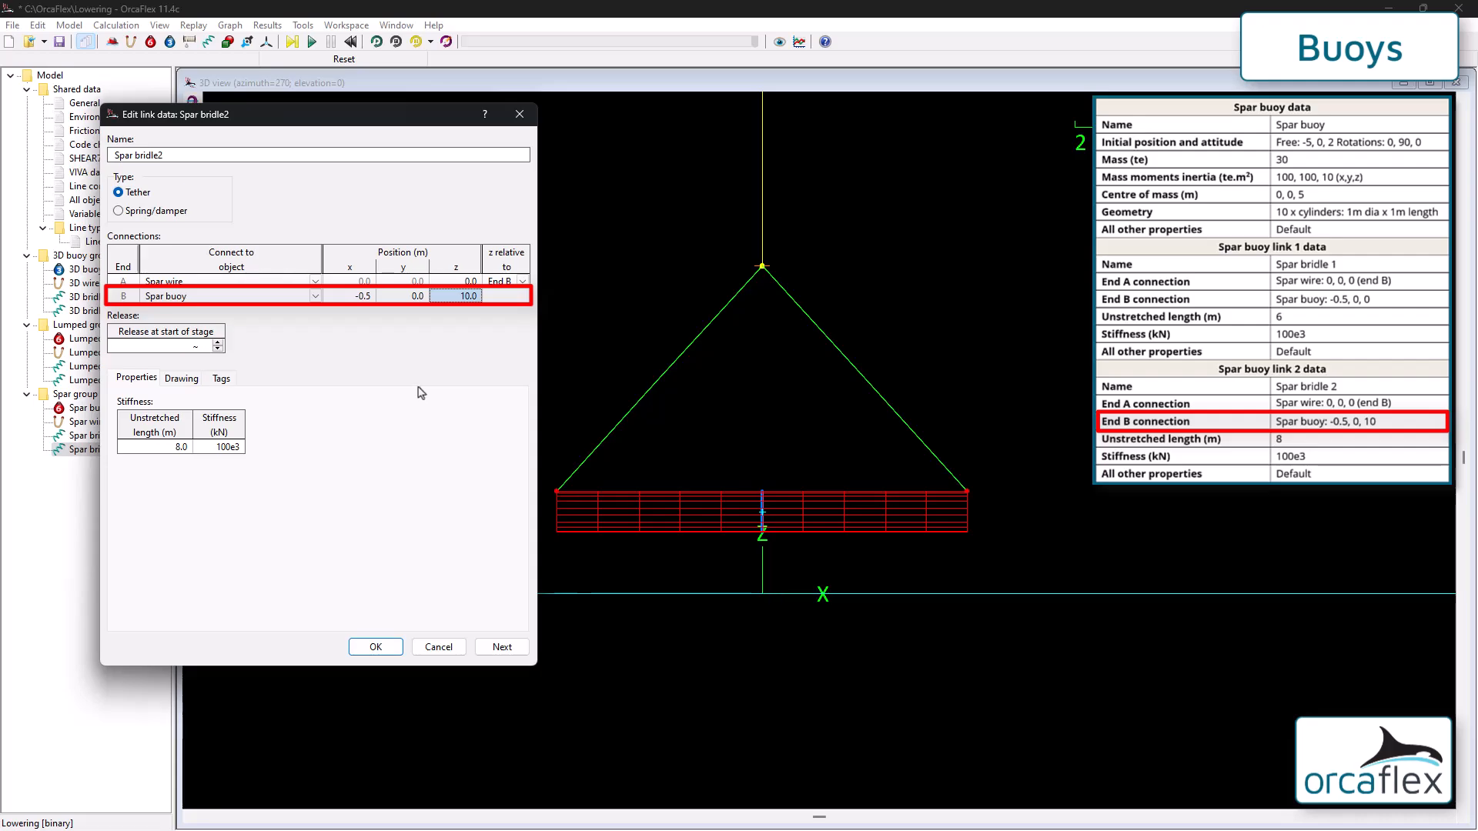
pyautogui.click(375, 646)
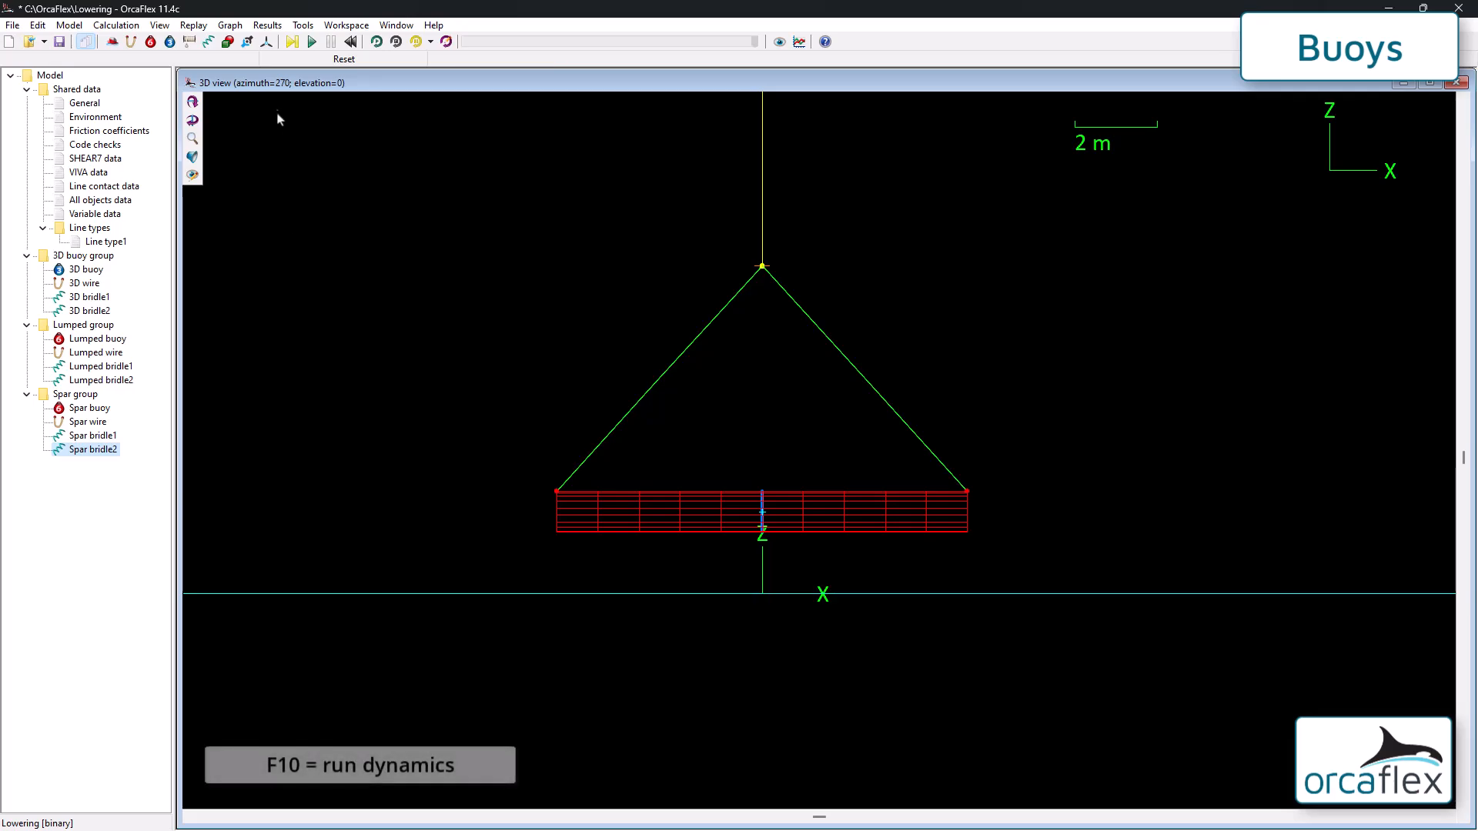
# Step: Run the dynamic simulation with the Spar group included and start its replay
pyautogui.click(312, 42)
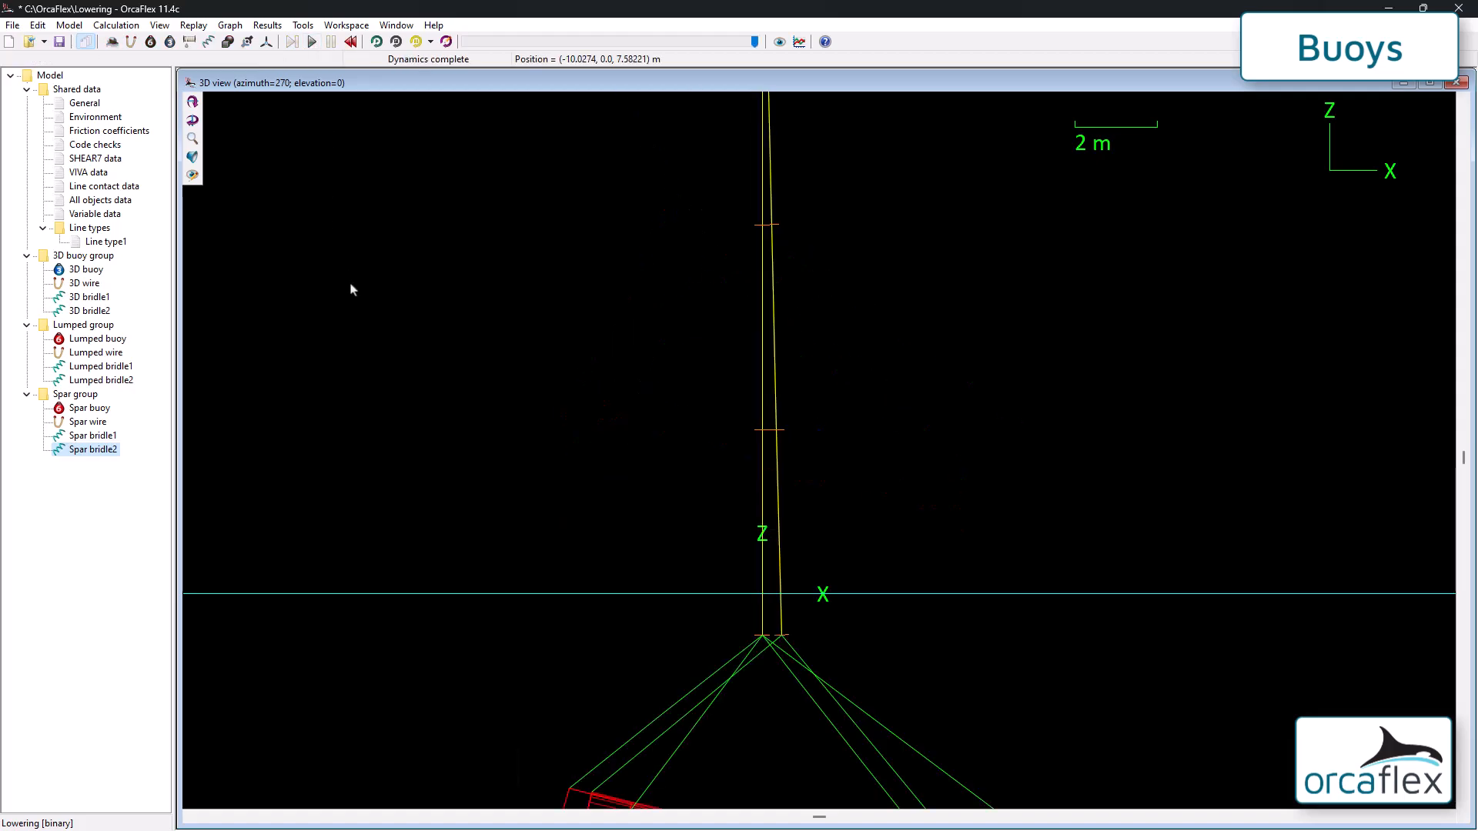
pyautogui.hotkey('ctrl', 'r')
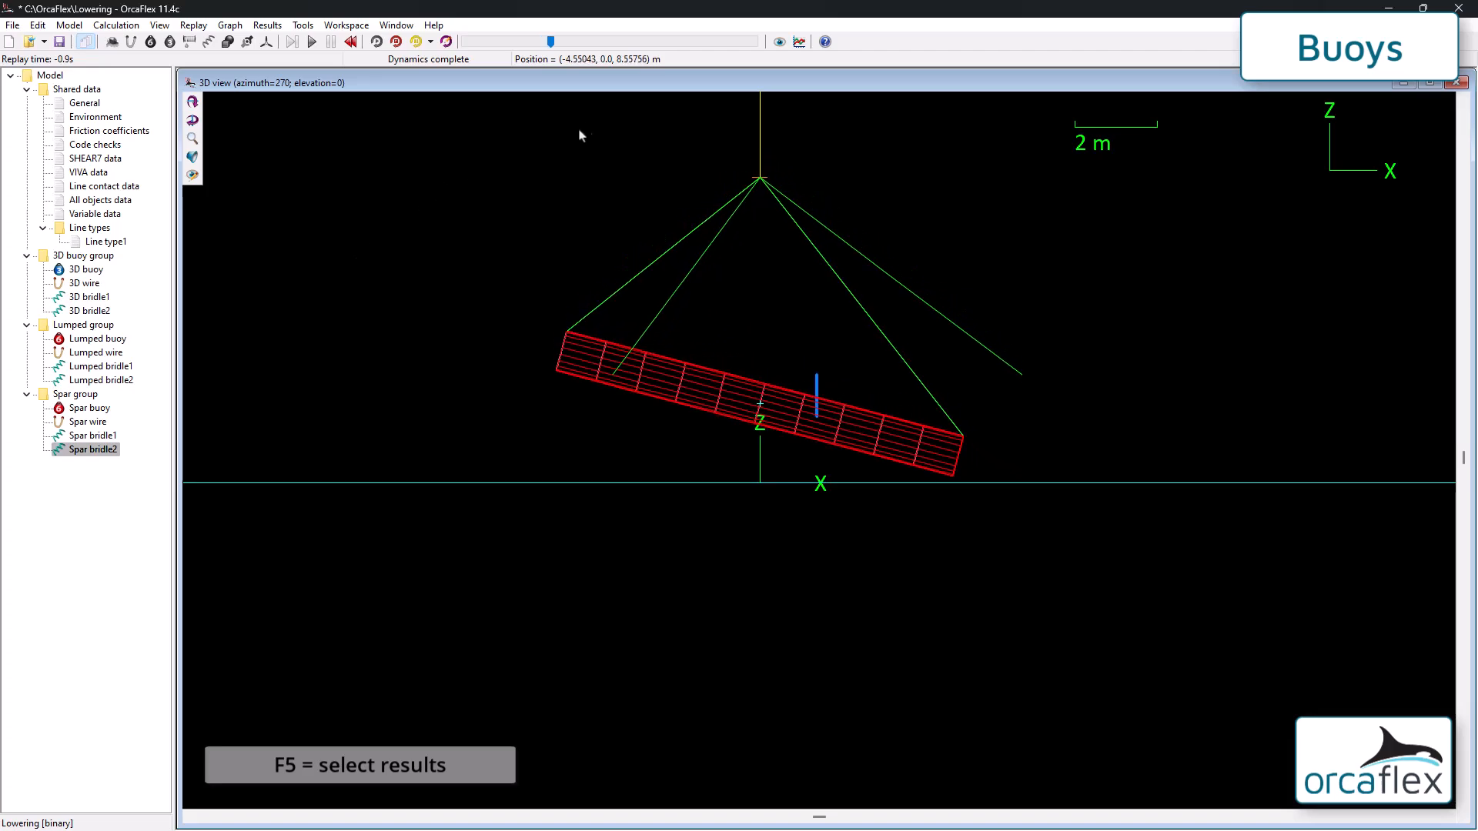
# Step: Plot the Spar buoy's Dry length time history for the whole simulation and examine where the curve starts to fall
pyautogui.press('F5')
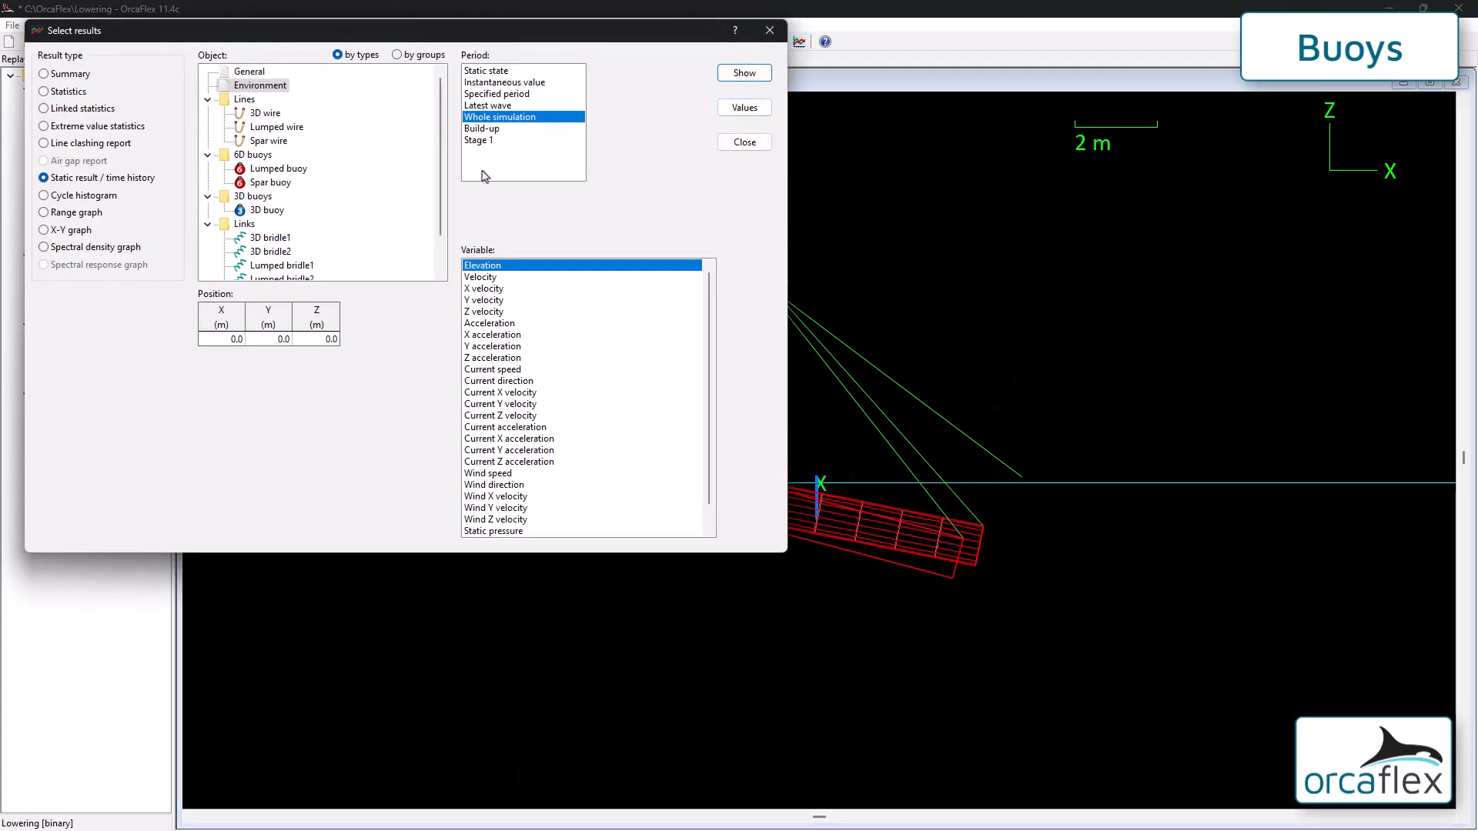
pyautogui.click(271, 183)
pyautogui.scroll(-4, 566, 445)
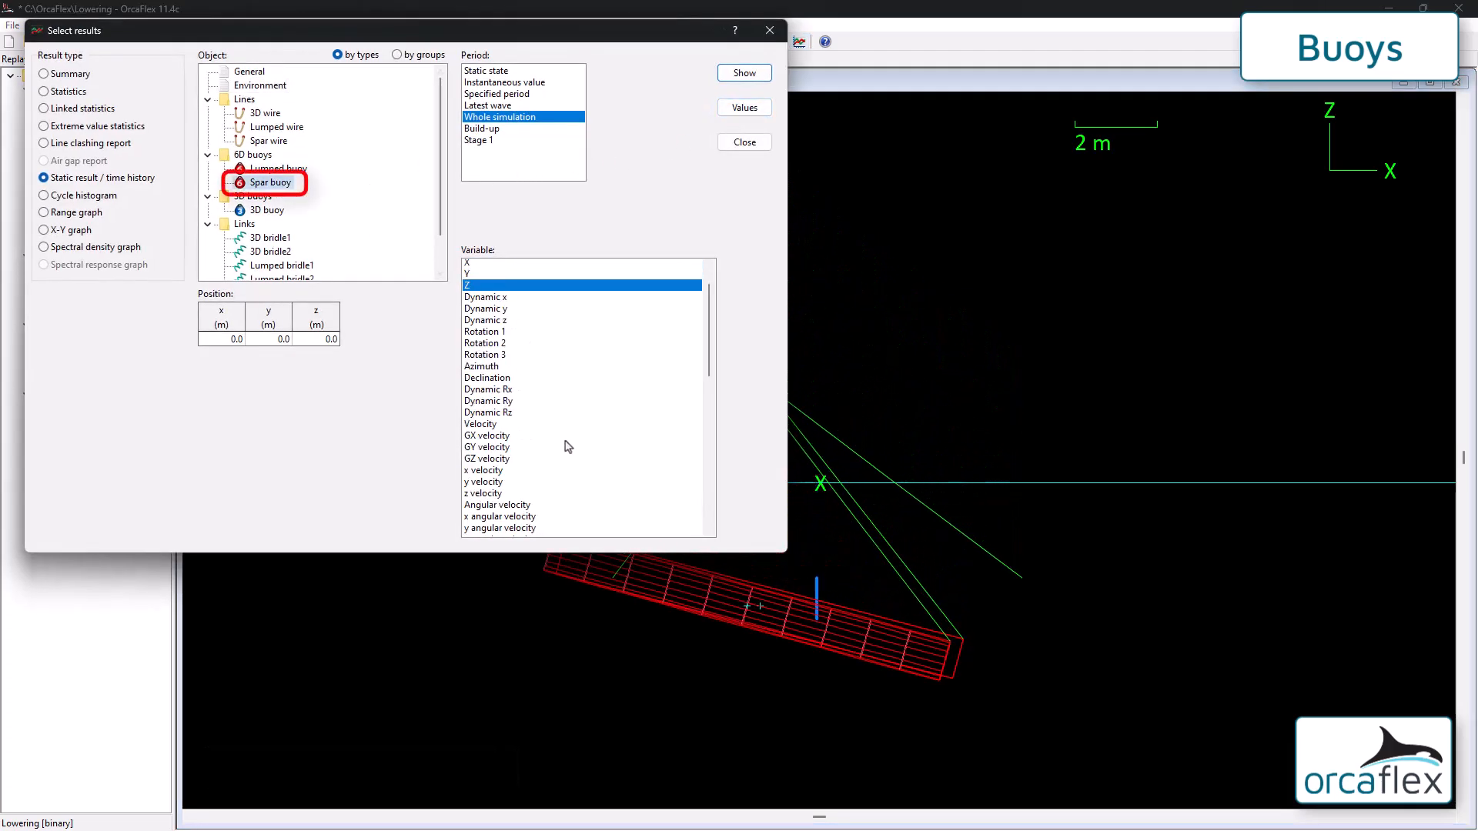
pyautogui.scroll(-5, 574, 444)
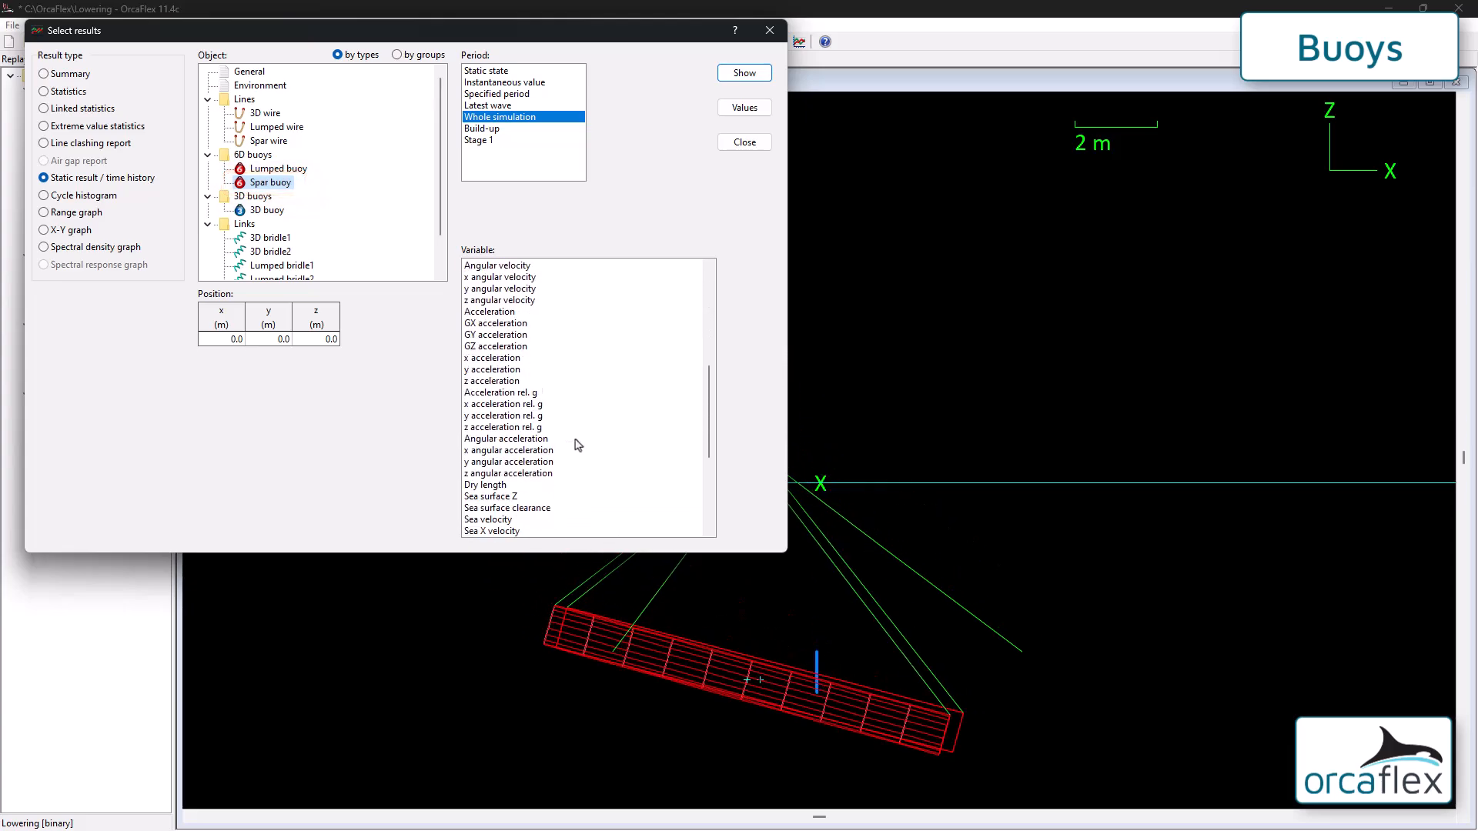
pyautogui.click(487, 381)
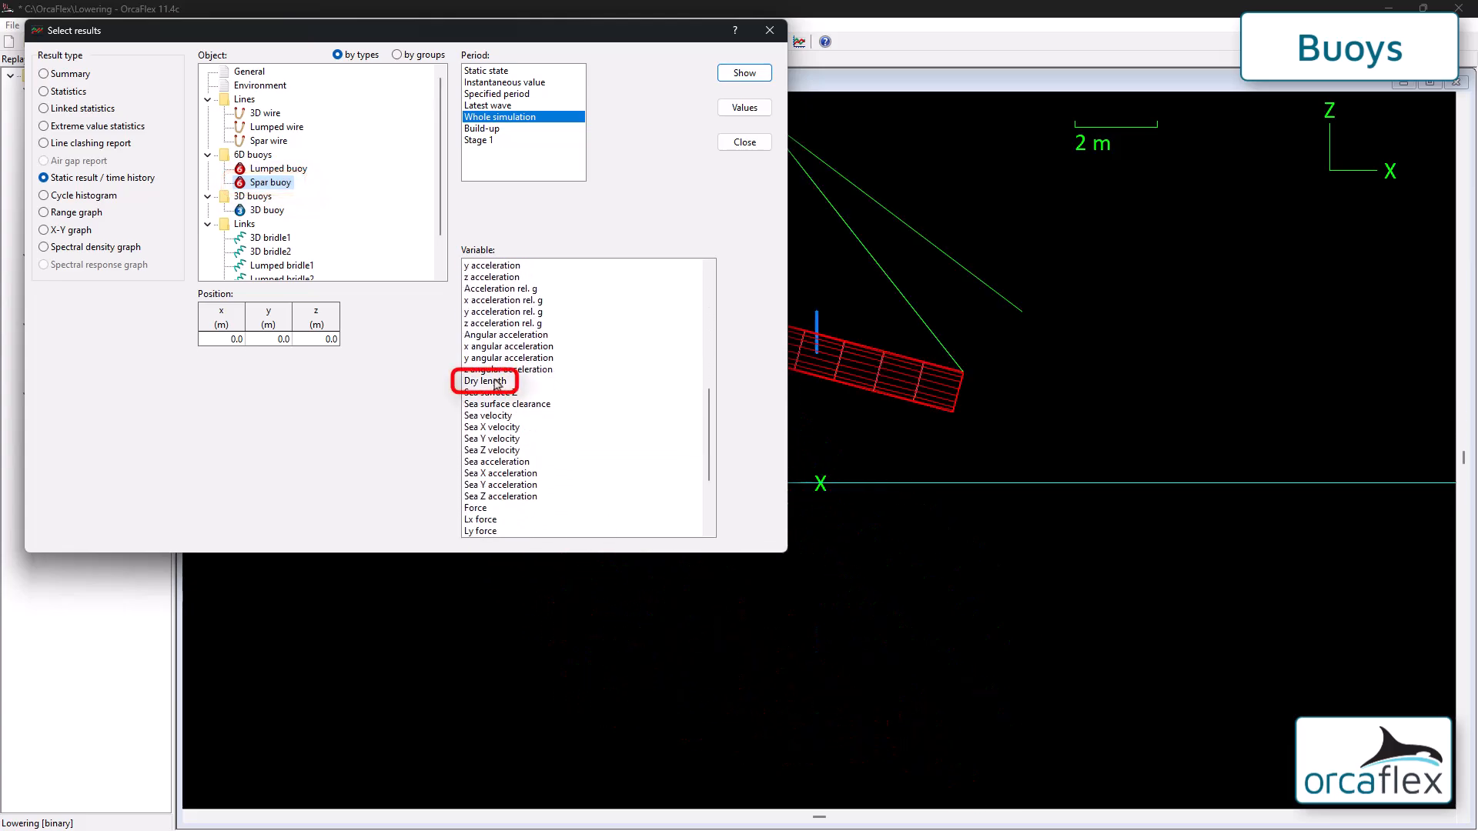
pyautogui.click(743, 72)
pyautogui.click(741, 141)
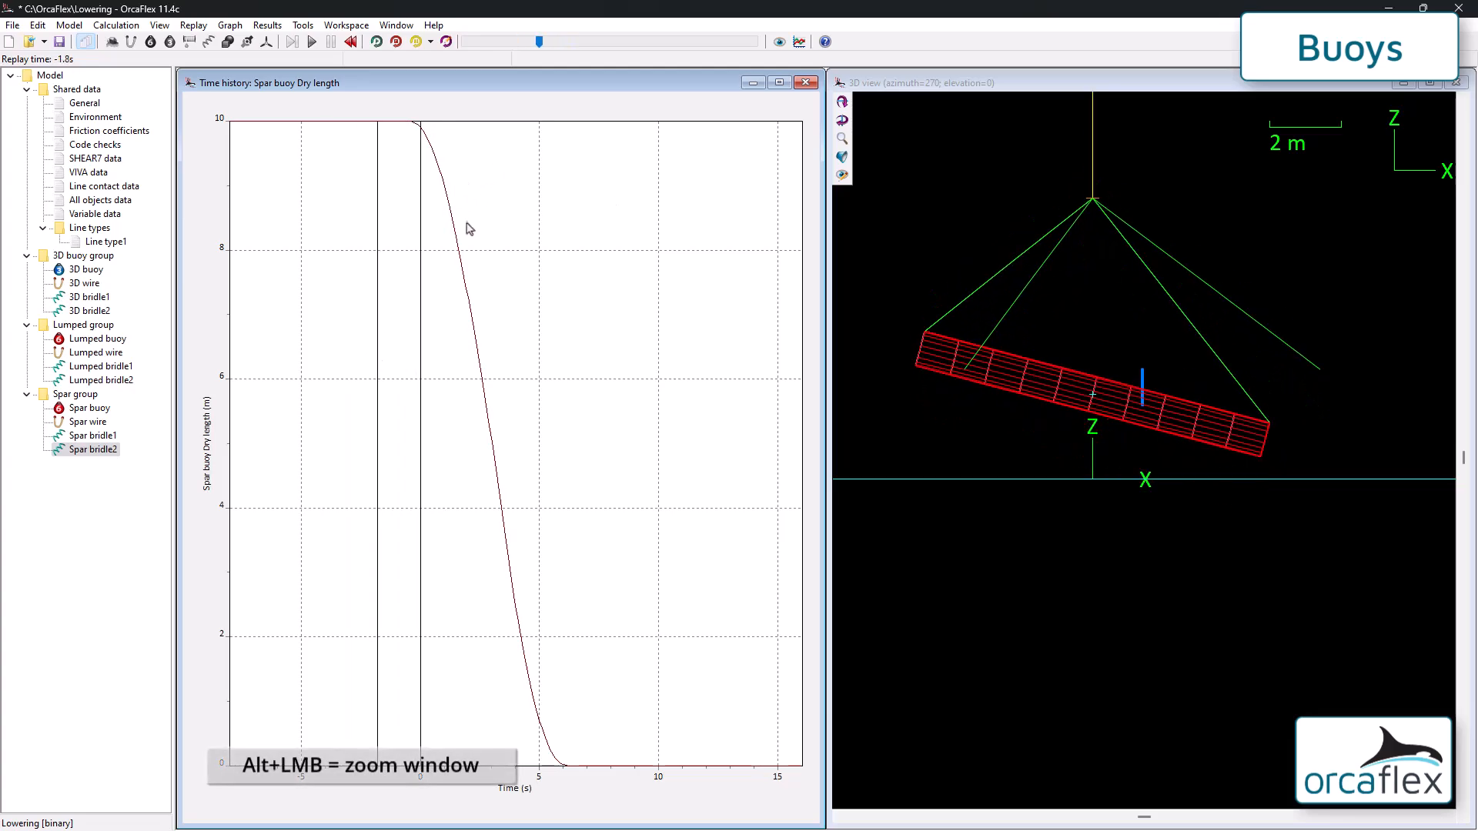
pyautogui.keyDown('alt'); pyautogui.moveTo(508, 287); pyautogui.dragTo(374, 106); pyautogui.keyUp('alt')
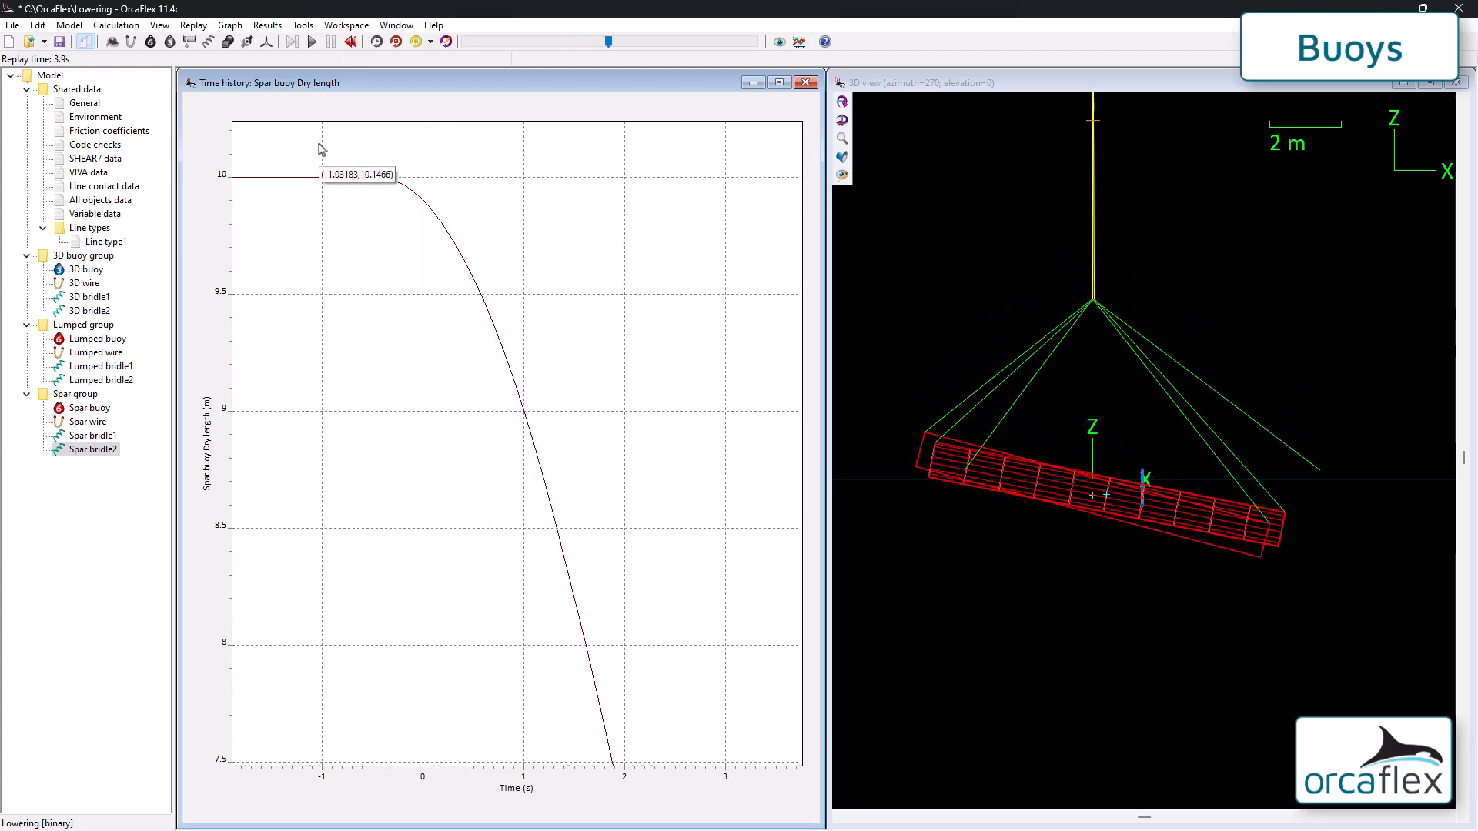
pyautogui.click(806, 83)
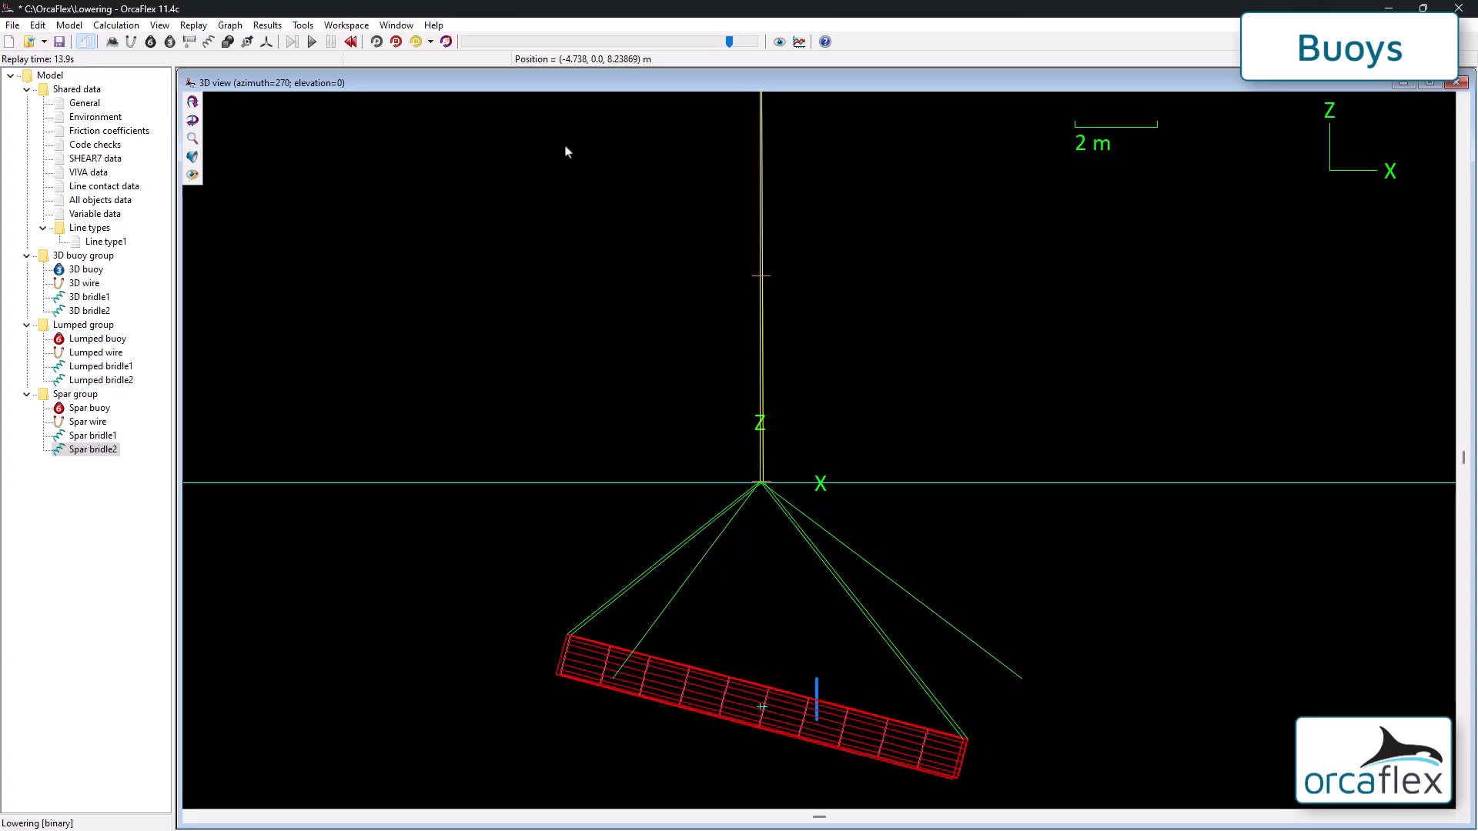
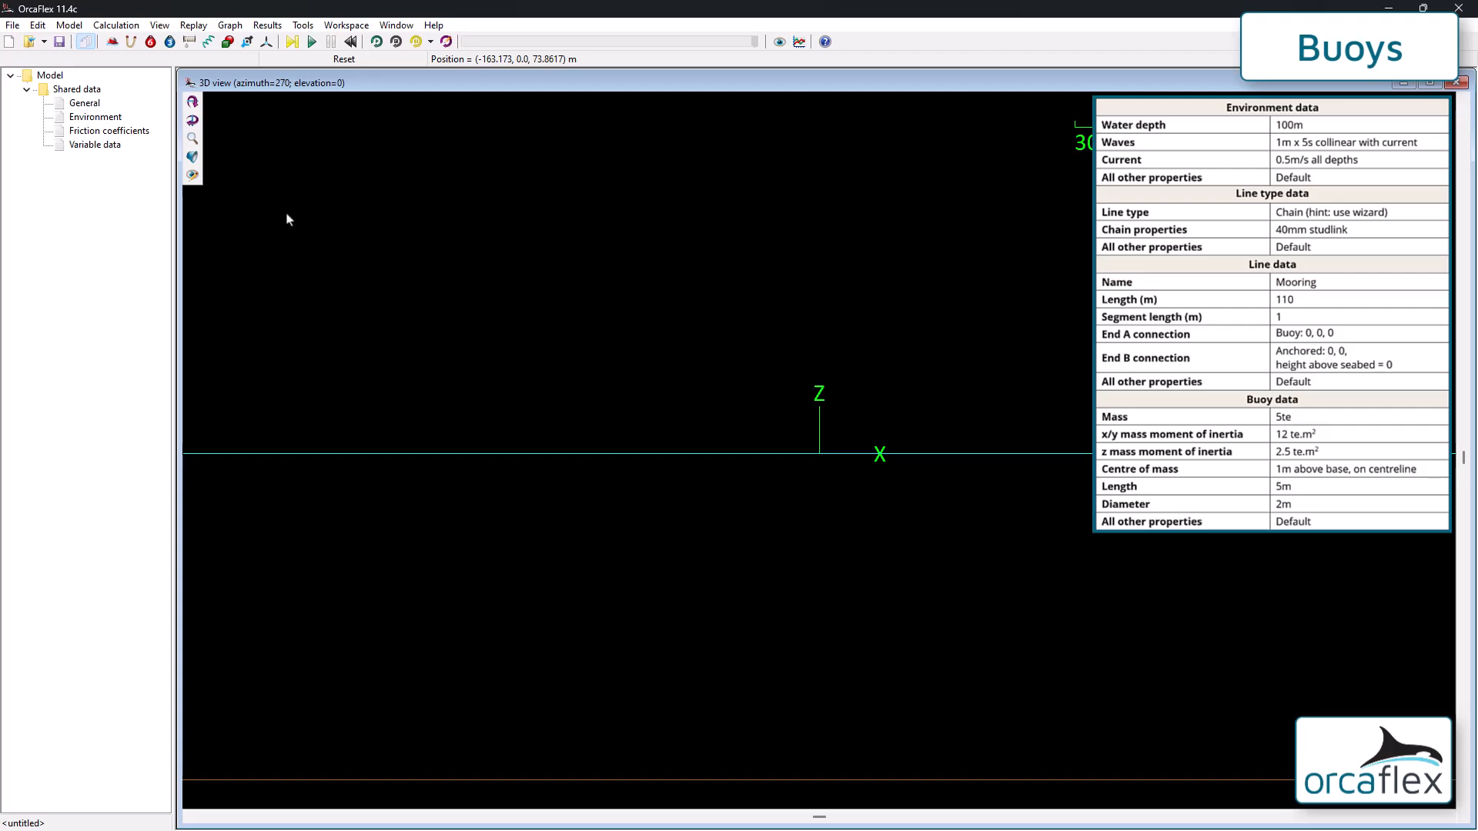
# Step: Set the height of Wave1 to 1 m and its period to 5 s in the environment data
pyautogui.doubleClick(93, 117)
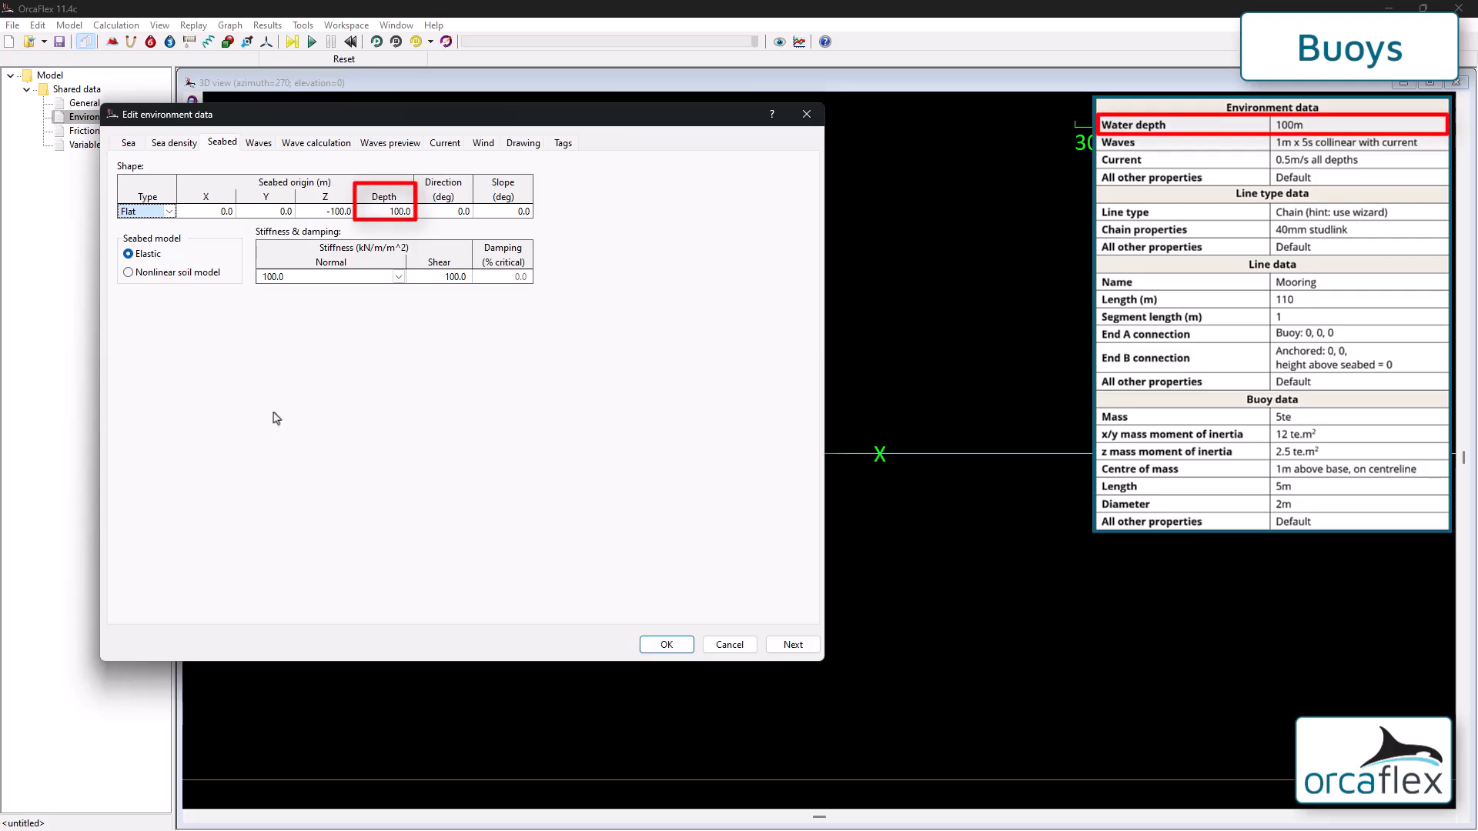
pyautogui.click(256, 144)
pyautogui.click(231, 380)
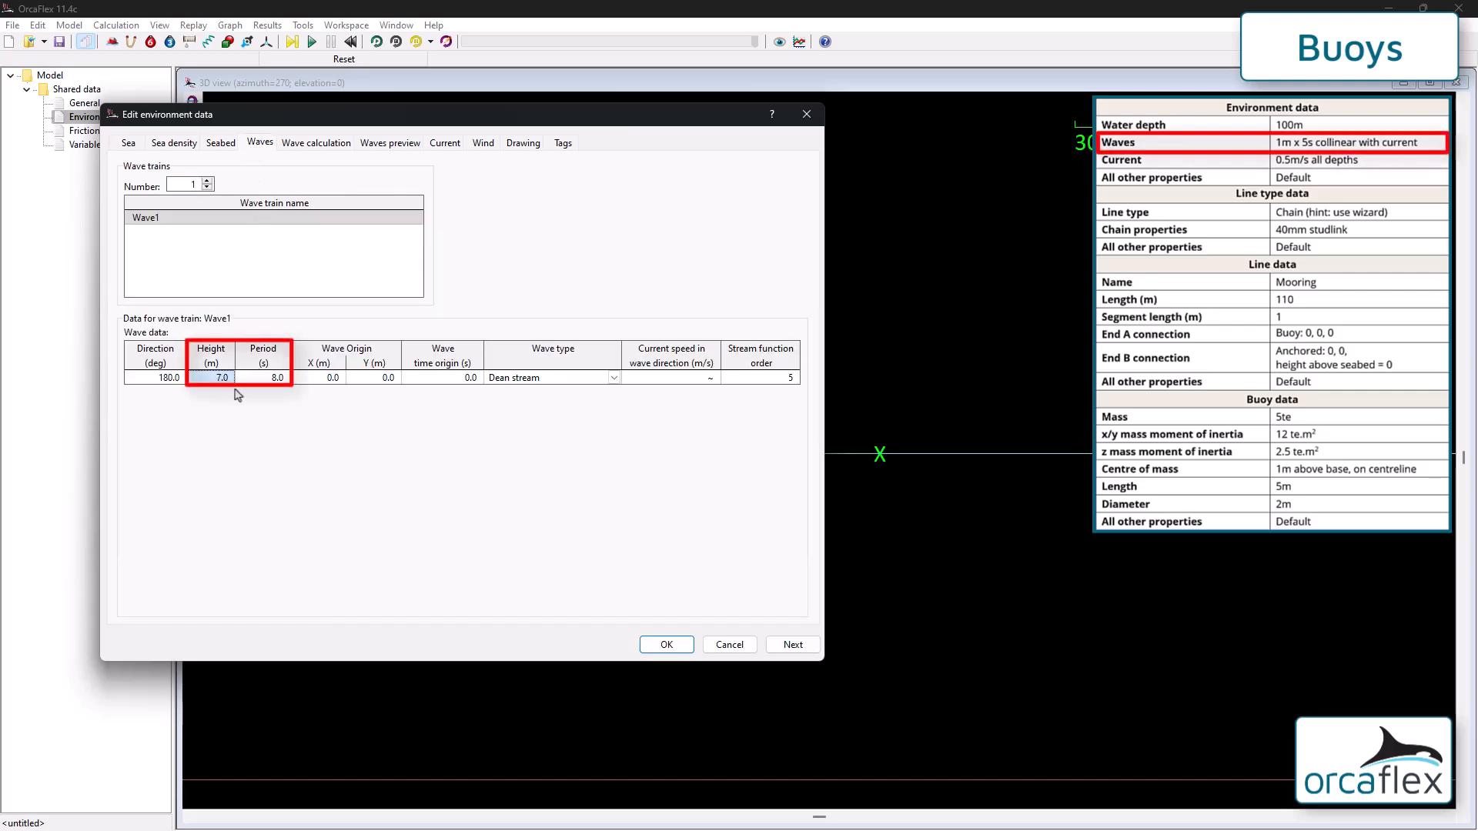
pyautogui.write('1')
pyautogui.press('Tab')
pyautogui.write('5')
pyautogui.press('Return')
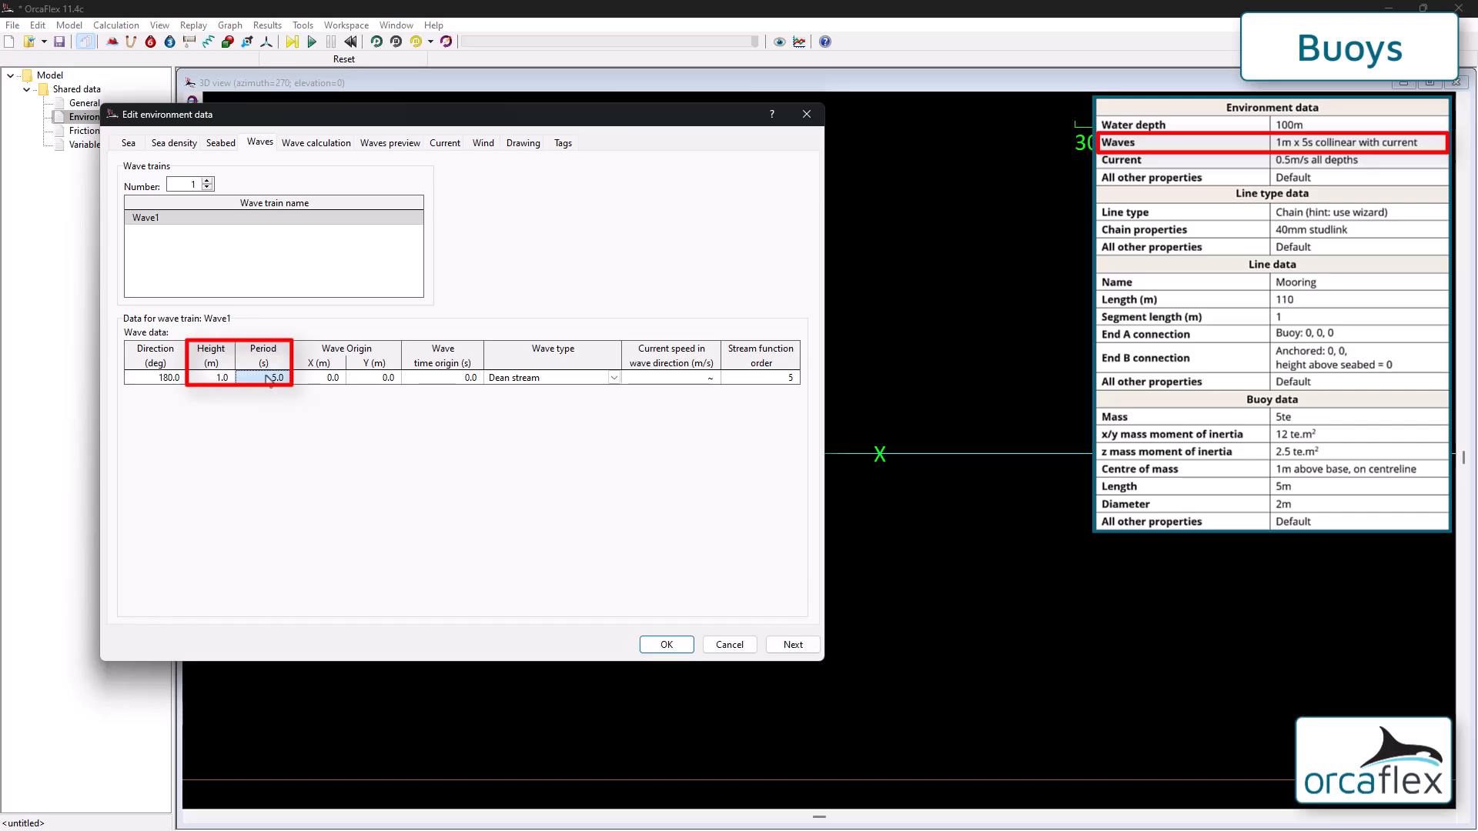
# Step: Set the current speed to 0.5 m/s and accept the environment data
pyautogui.click(446, 144)
pyautogui.click(153, 368)
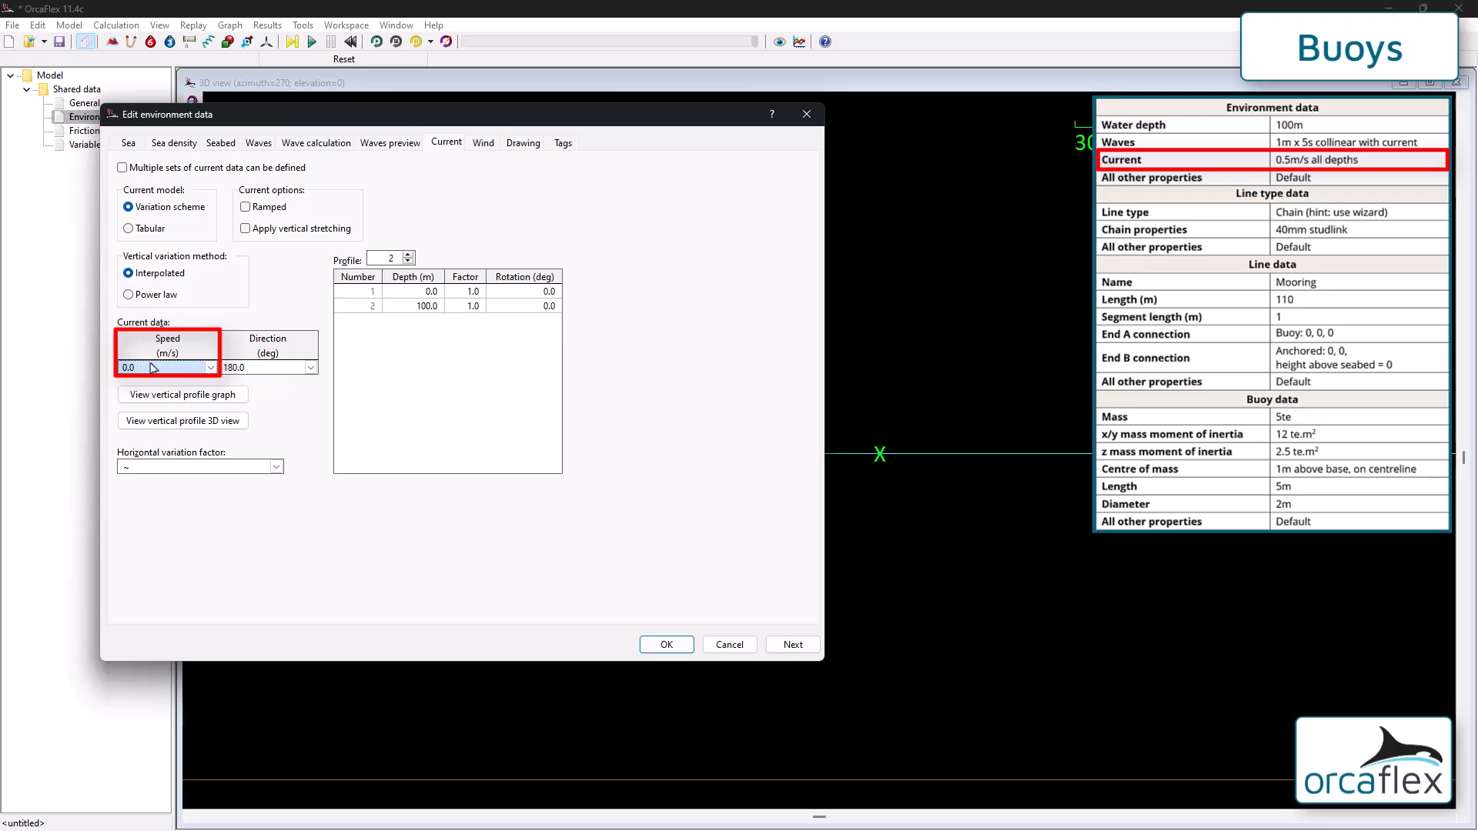
pyautogui.write('0.5')
pyautogui.press('Return')
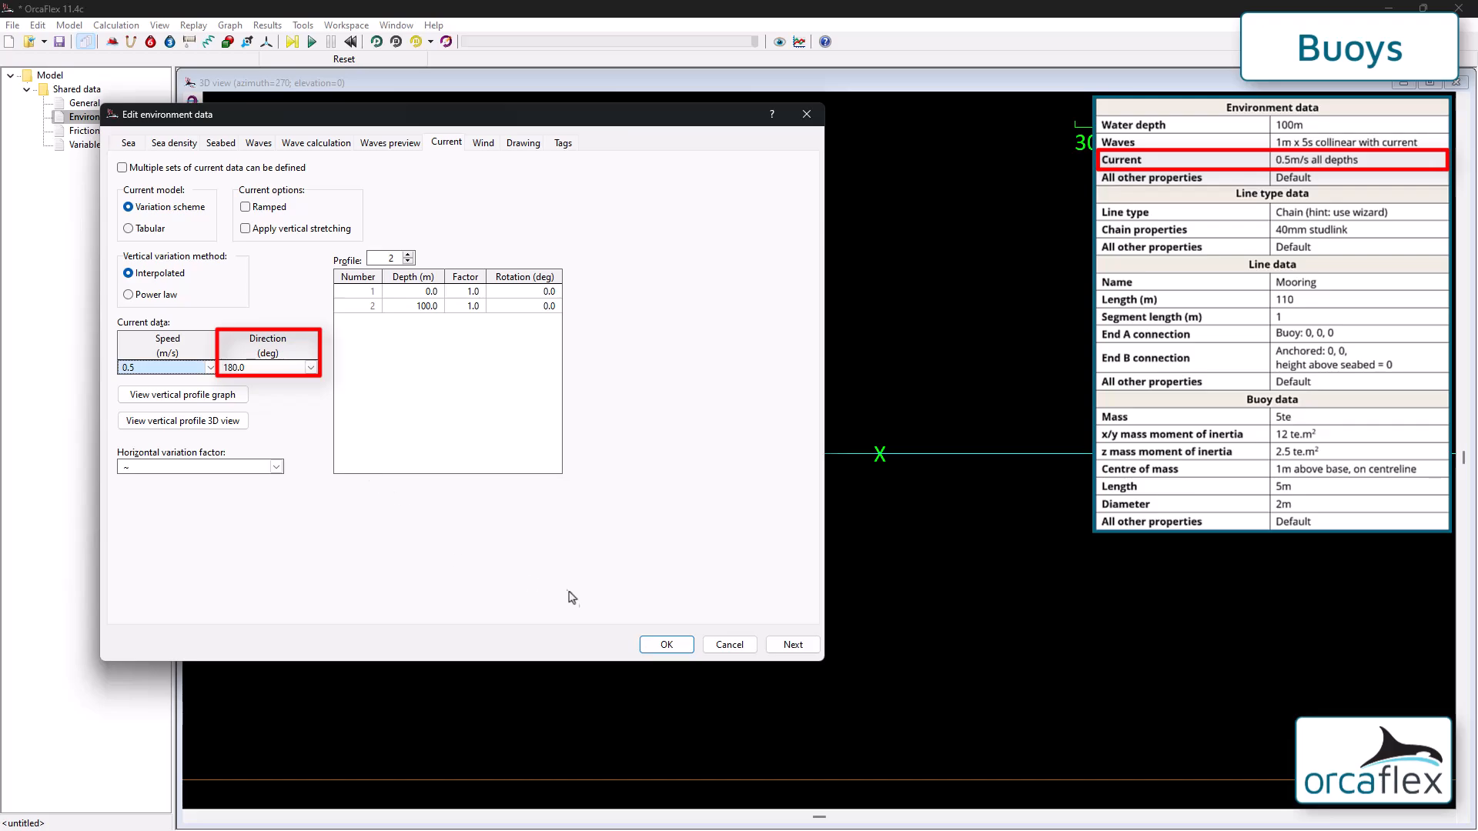
pyautogui.click(666, 645)
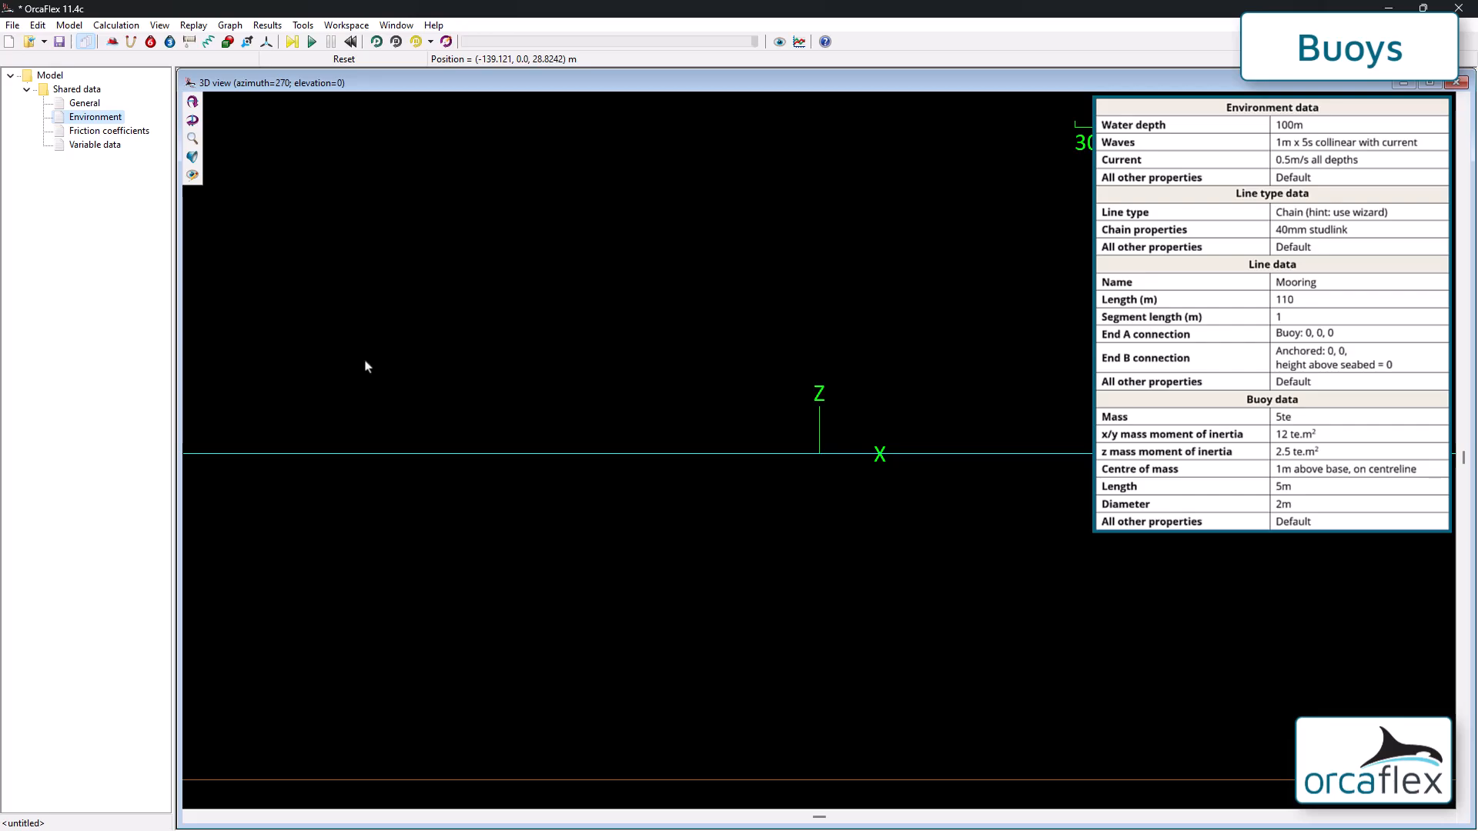
# Step: Add a line to the model and define Line type1 with the line type wizard as a studlink chain of 0.04 m bar diameter
pyautogui.click(133, 43)
pyautogui.click(401, 345)
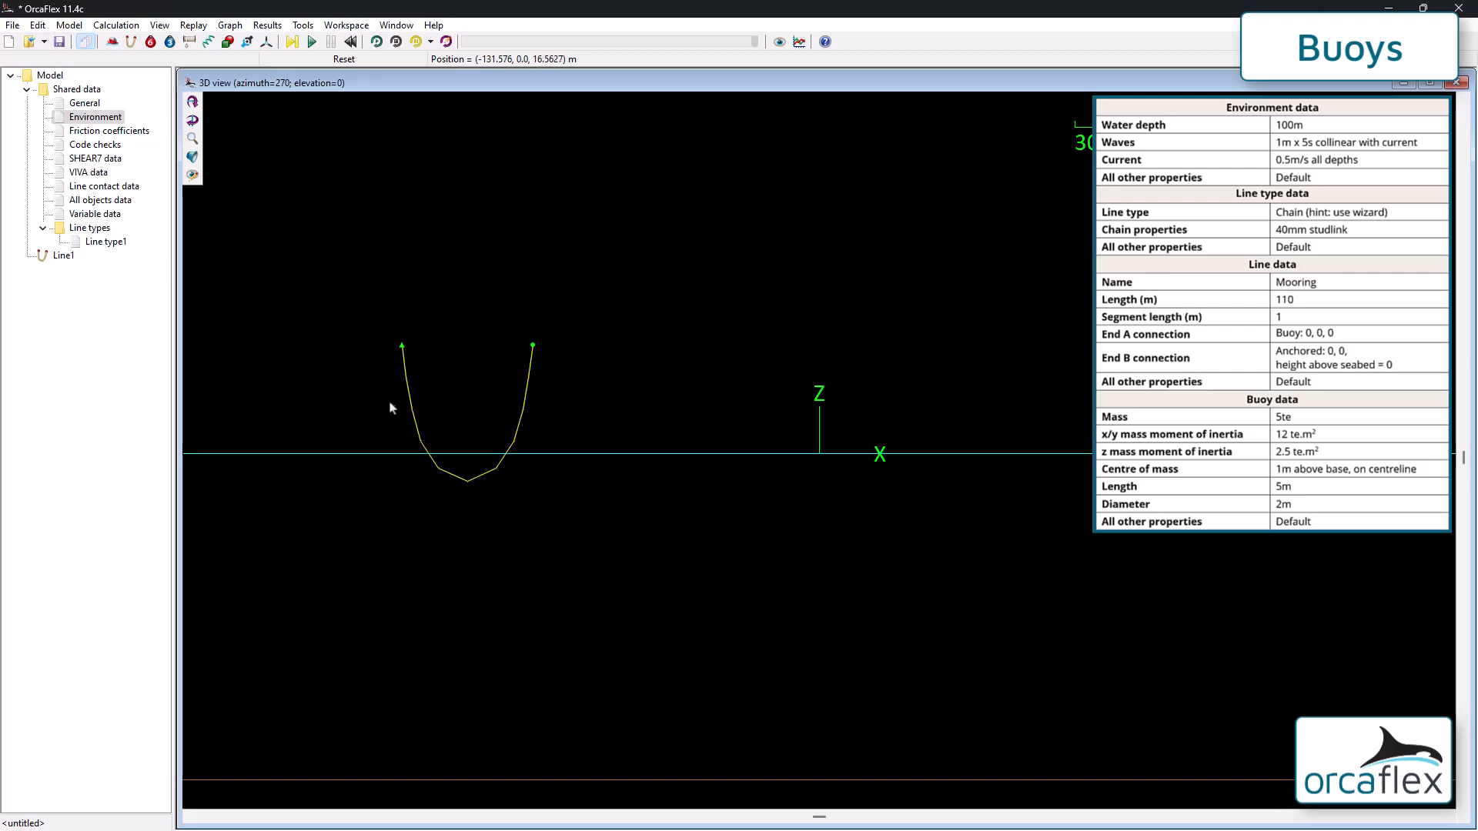
pyautogui.doubleClick(101, 243)
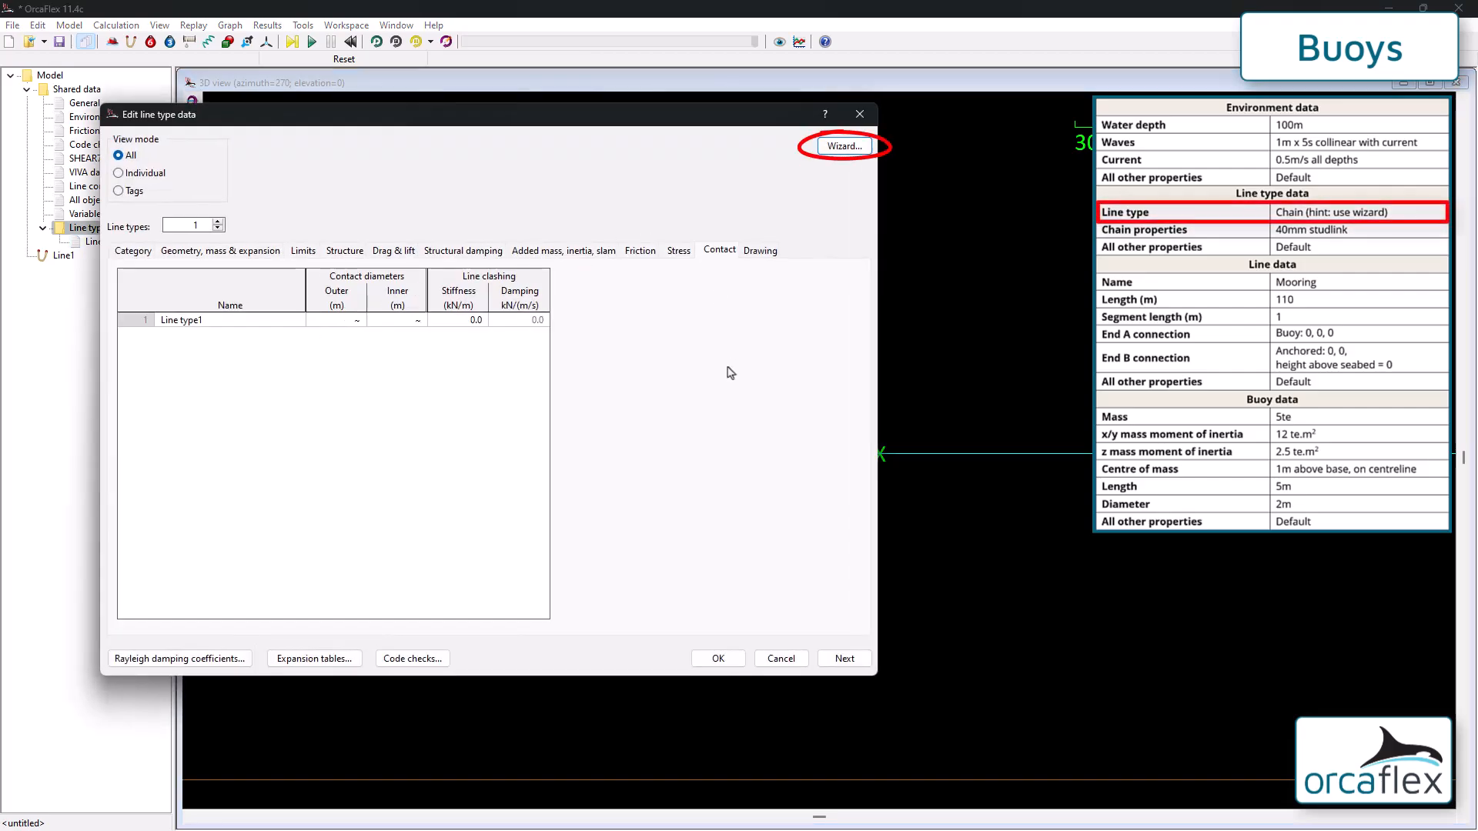
pyautogui.click(844, 147)
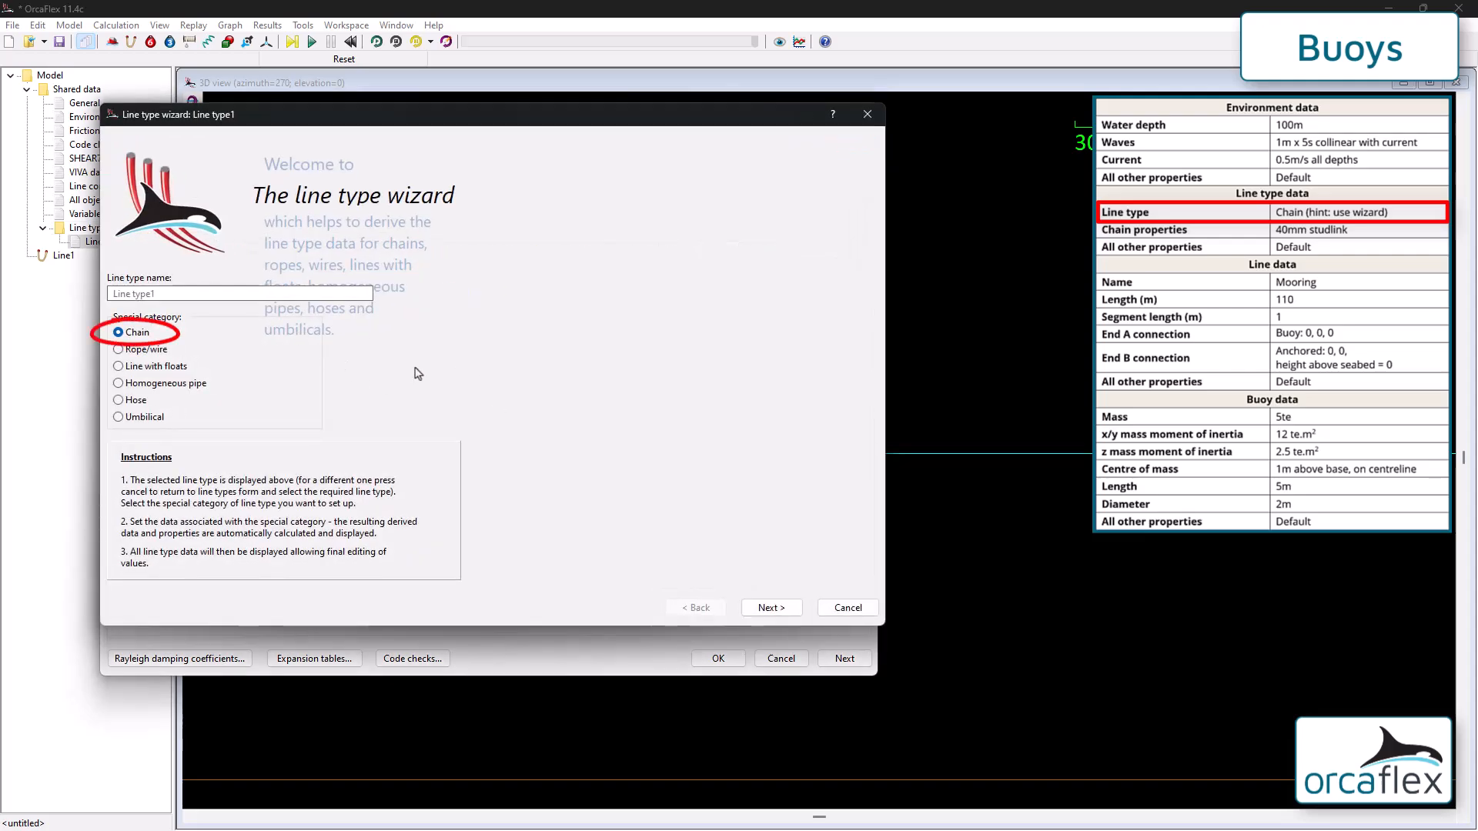
pyautogui.click(769, 607)
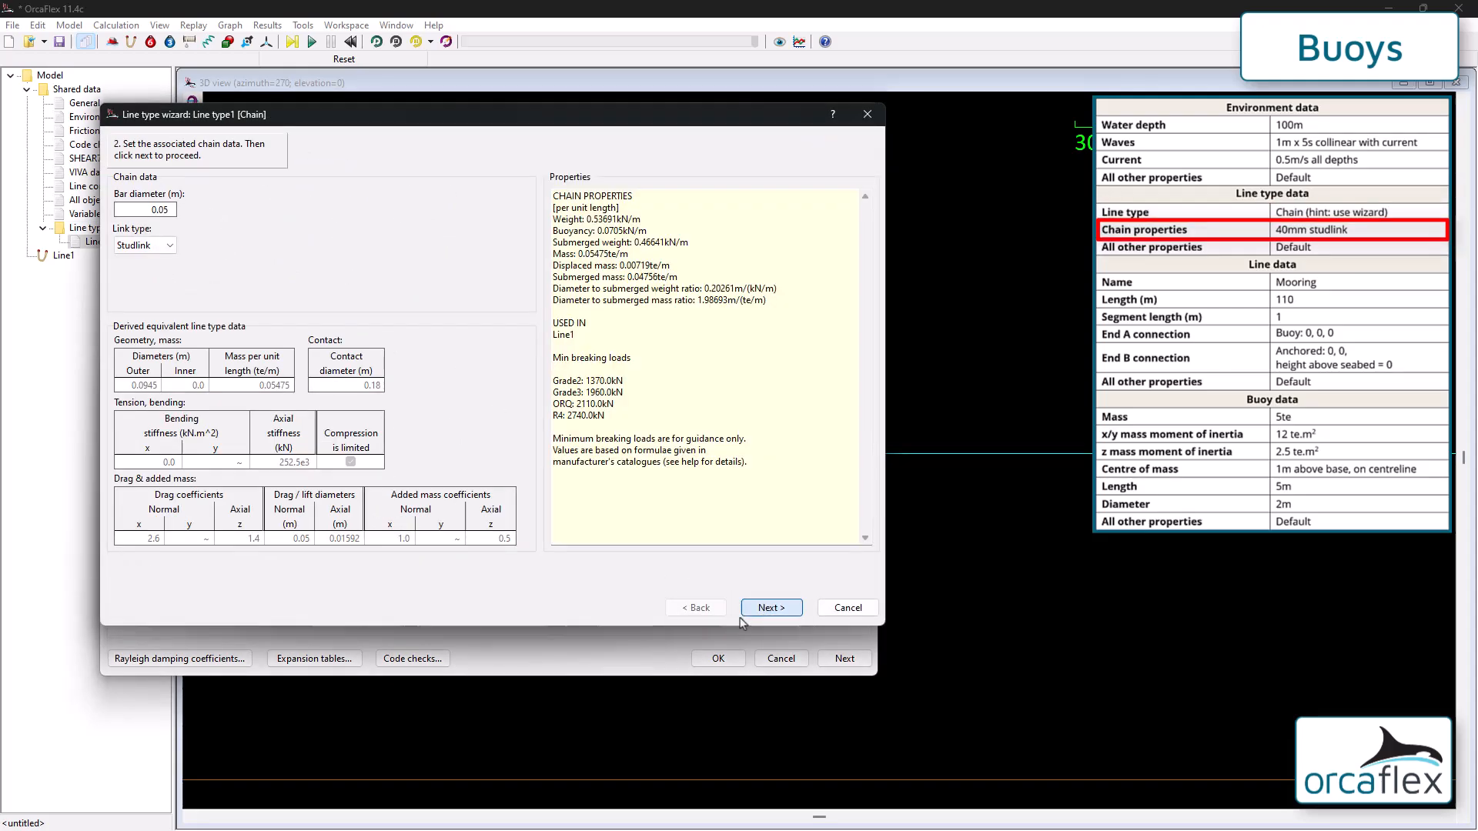
pyautogui.click(137, 215)
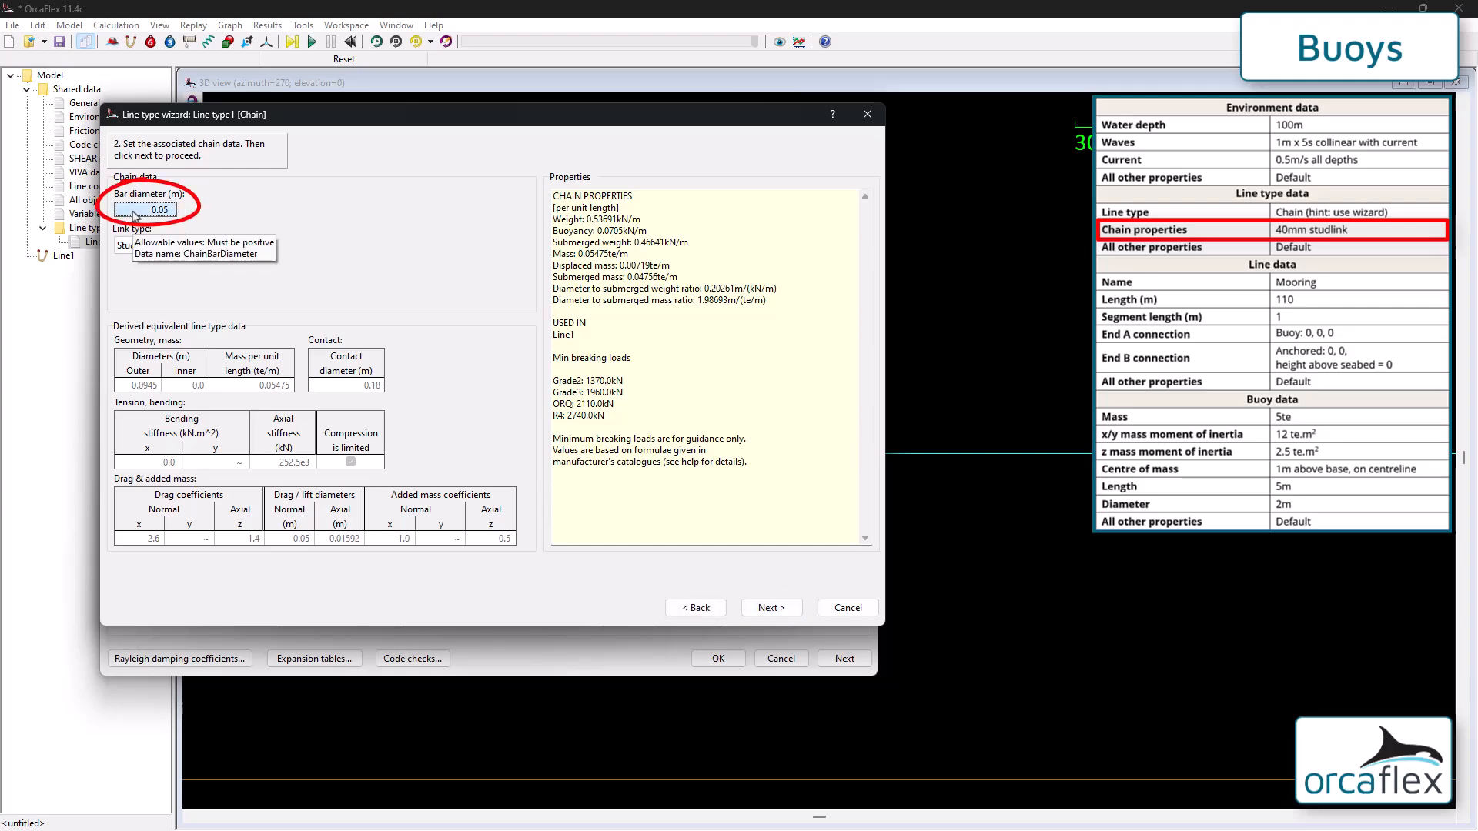
pyautogui.write('0.')
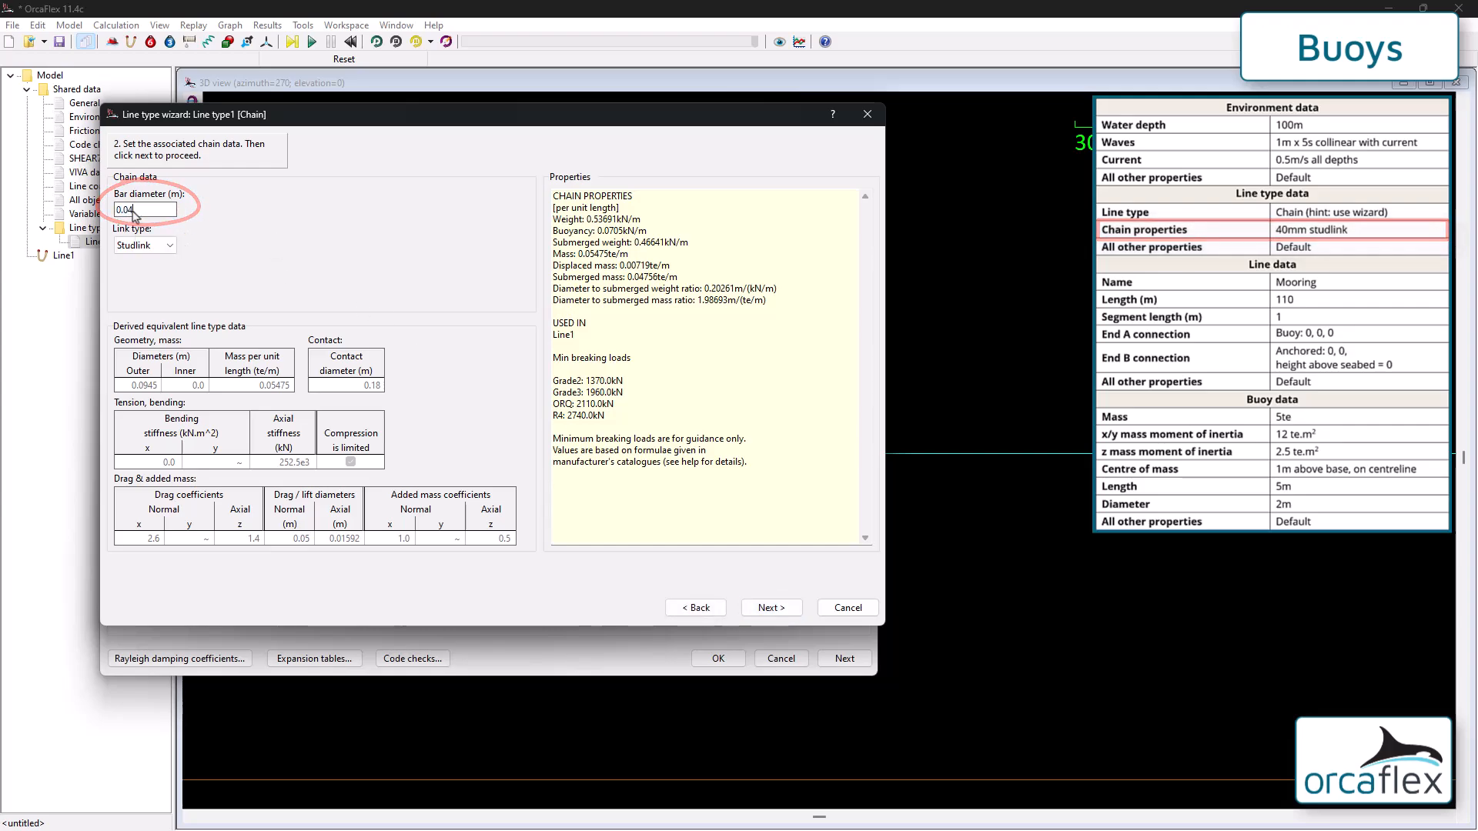
pyautogui.press('Return')
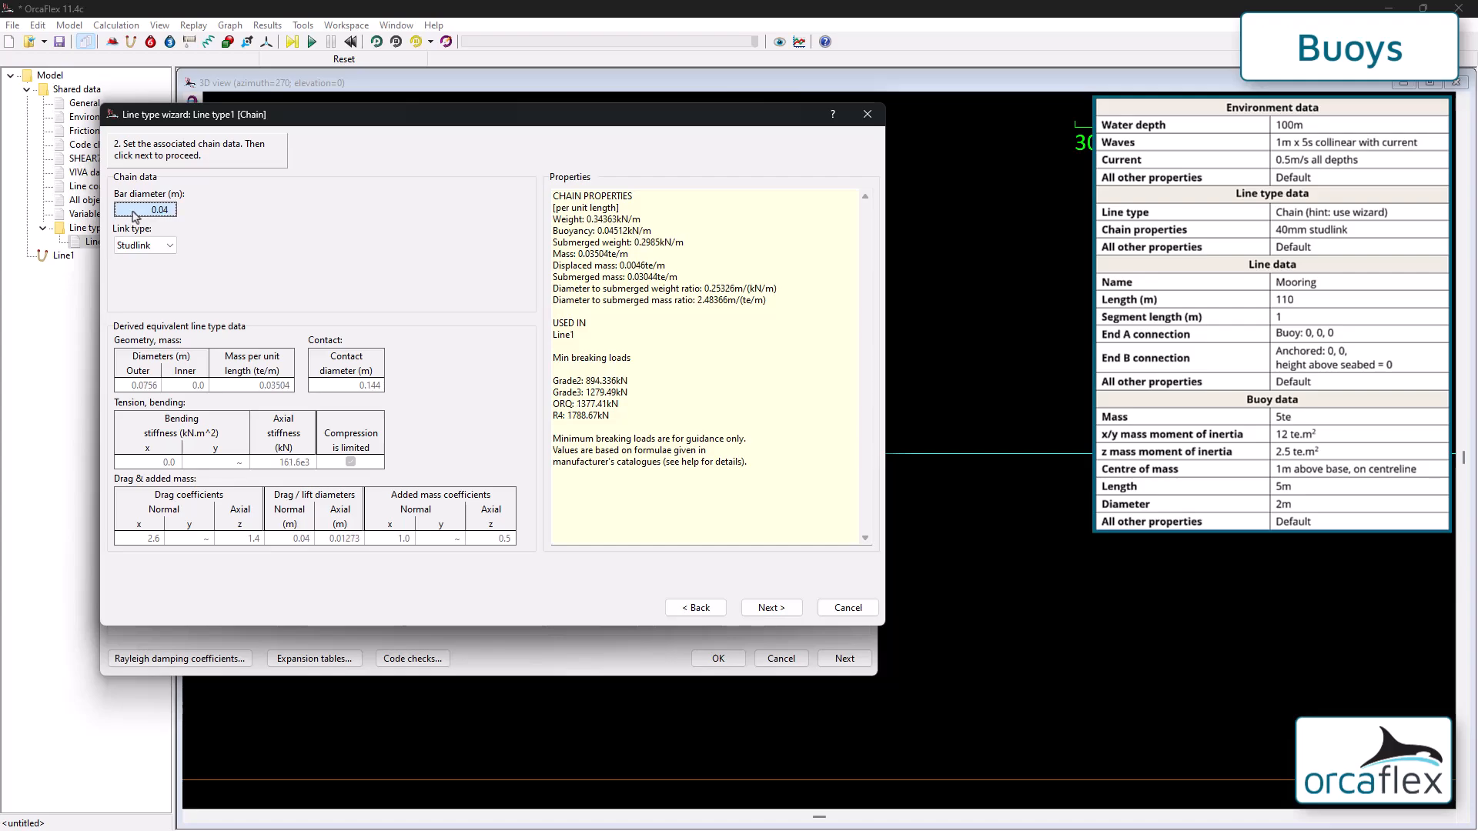
pyautogui.click(773, 608)
pyautogui.click(770, 608)
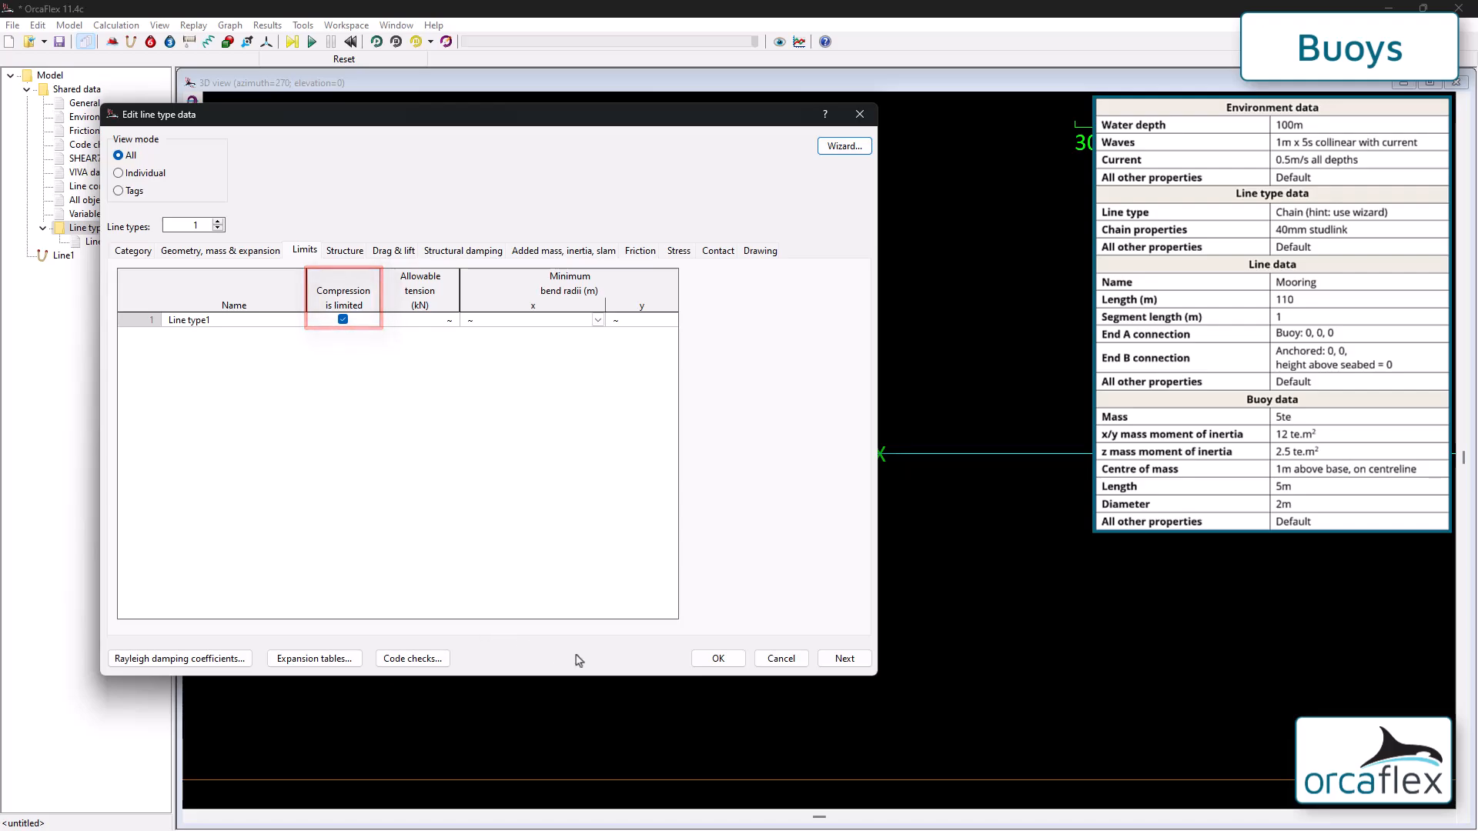
pyautogui.click(718, 658)
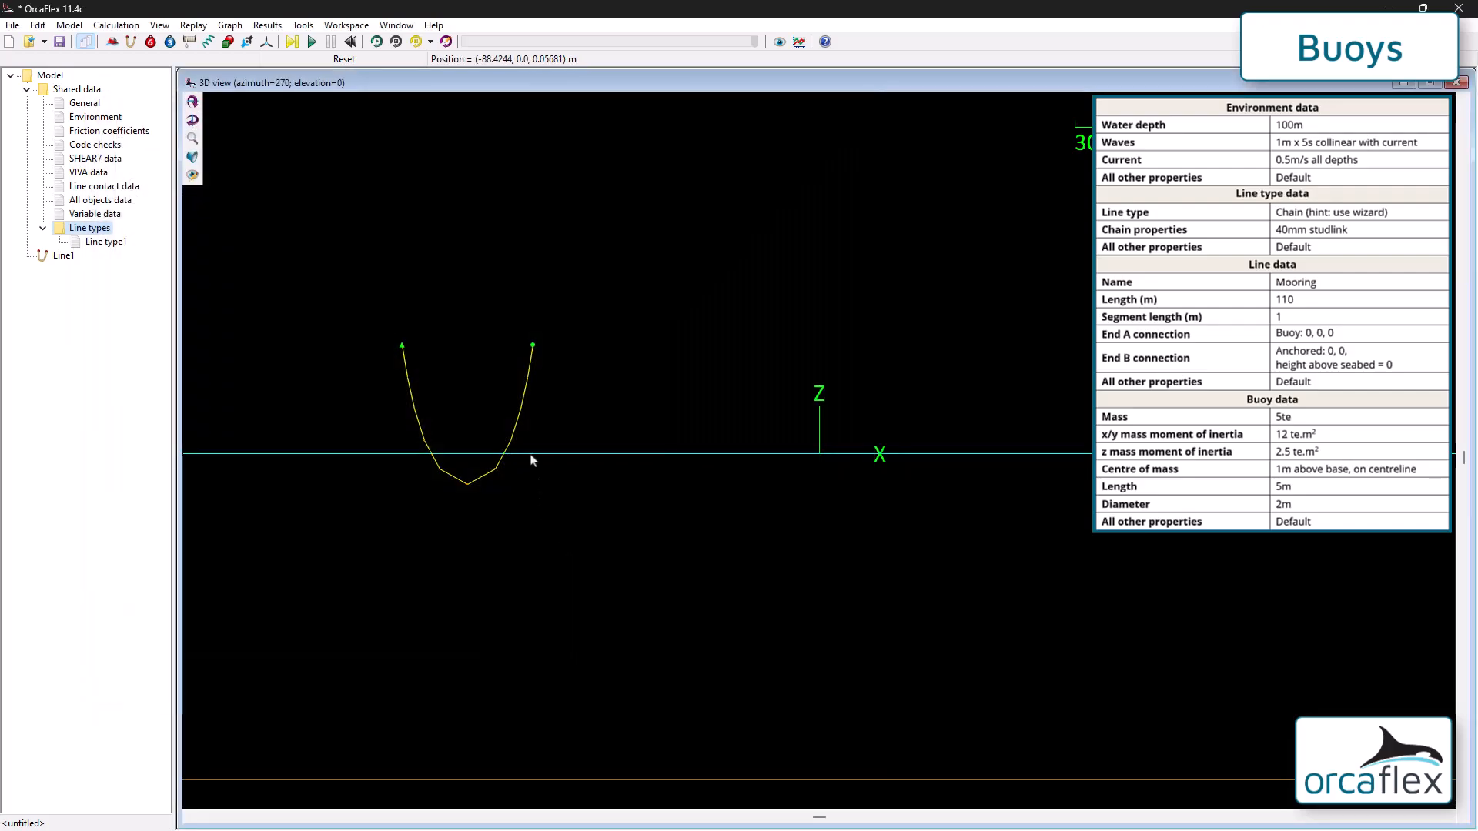
# Step: Set the section length of the new line to 110 m in its structure data
pyautogui.doubleClick(521, 403)
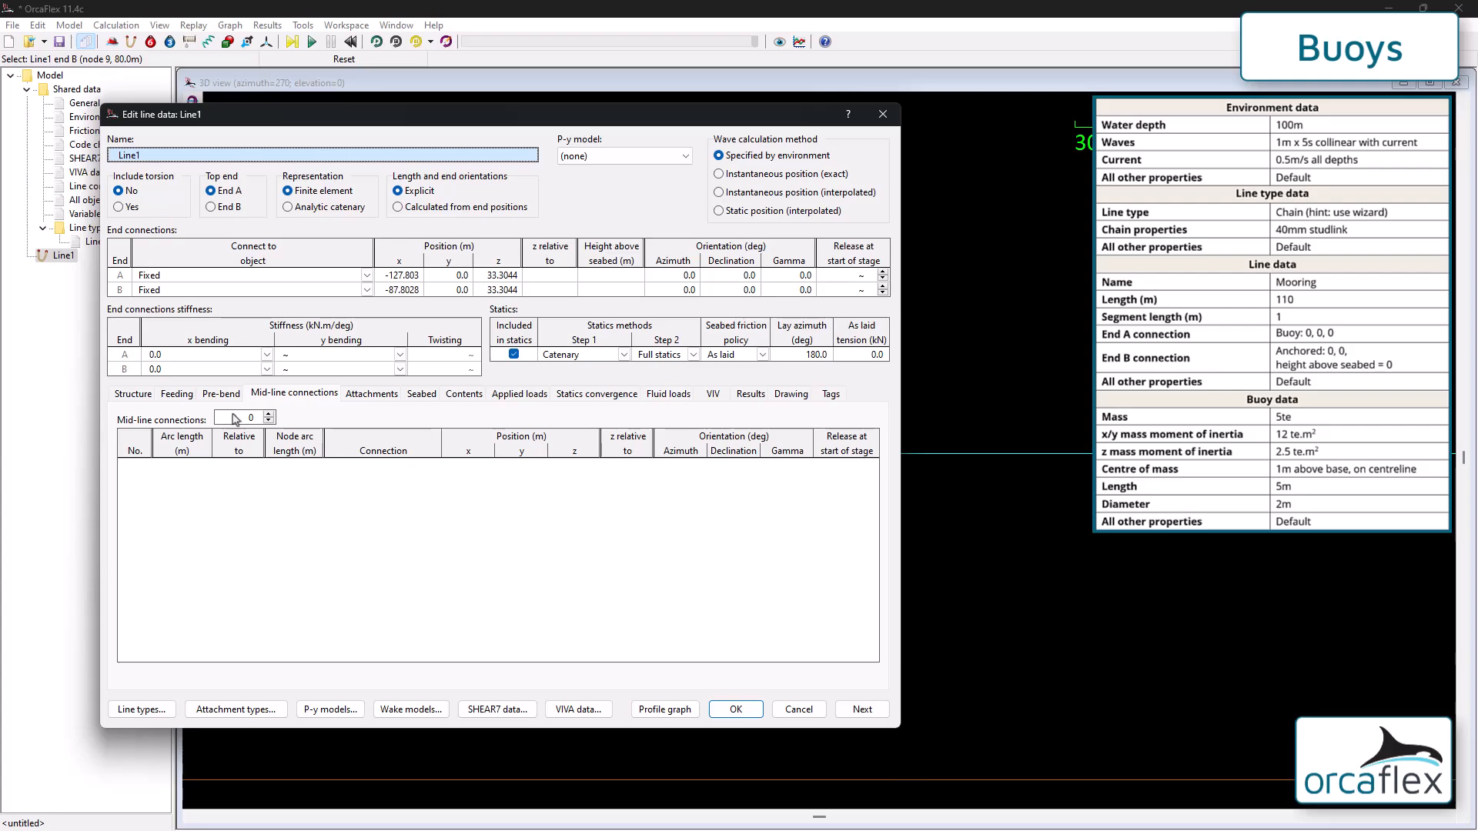
pyautogui.click(153, 394)
pyautogui.click(442, 466)
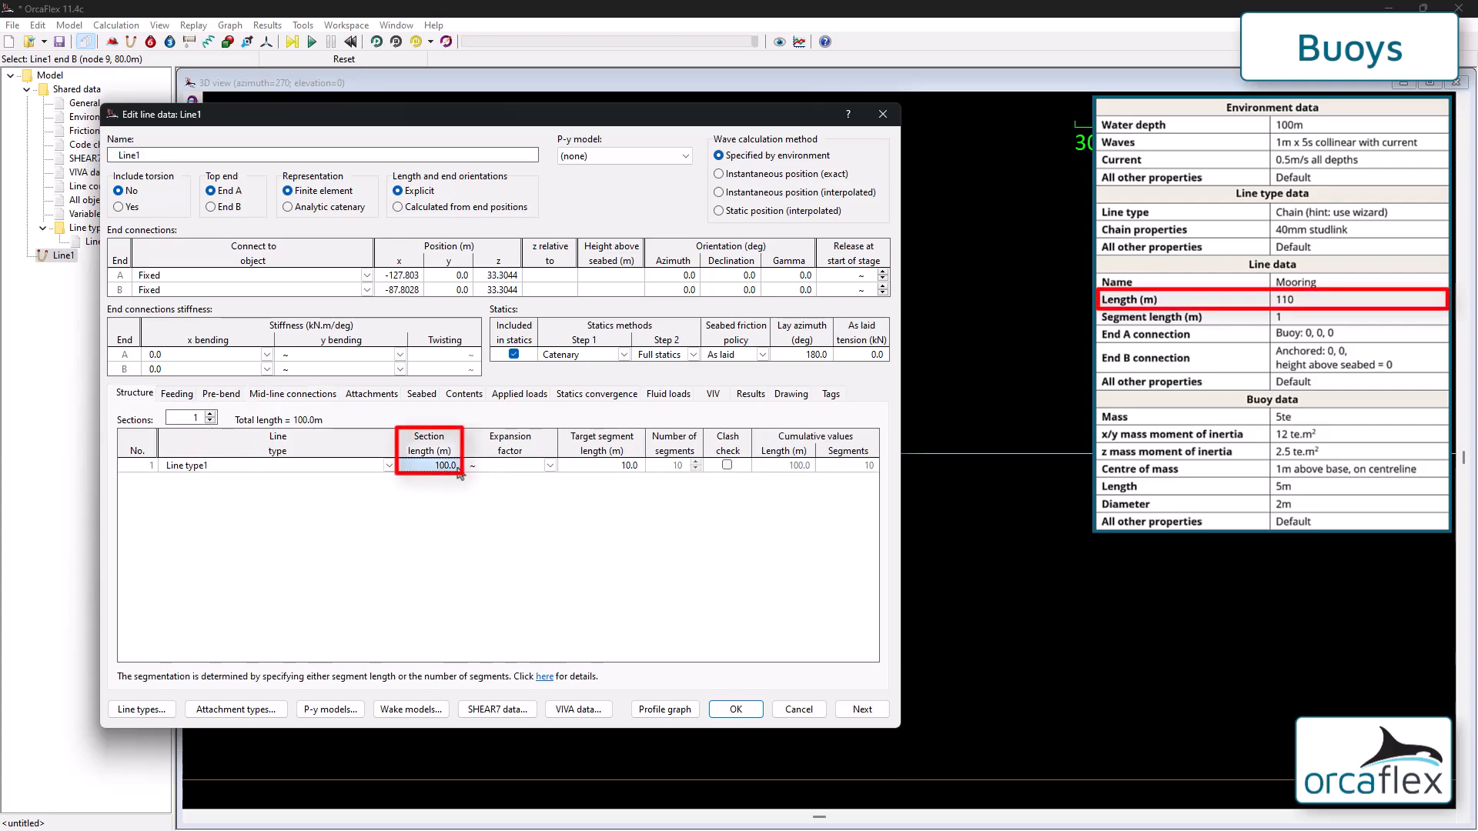
pyautogui.write('110')
pyautogui.press('Return')
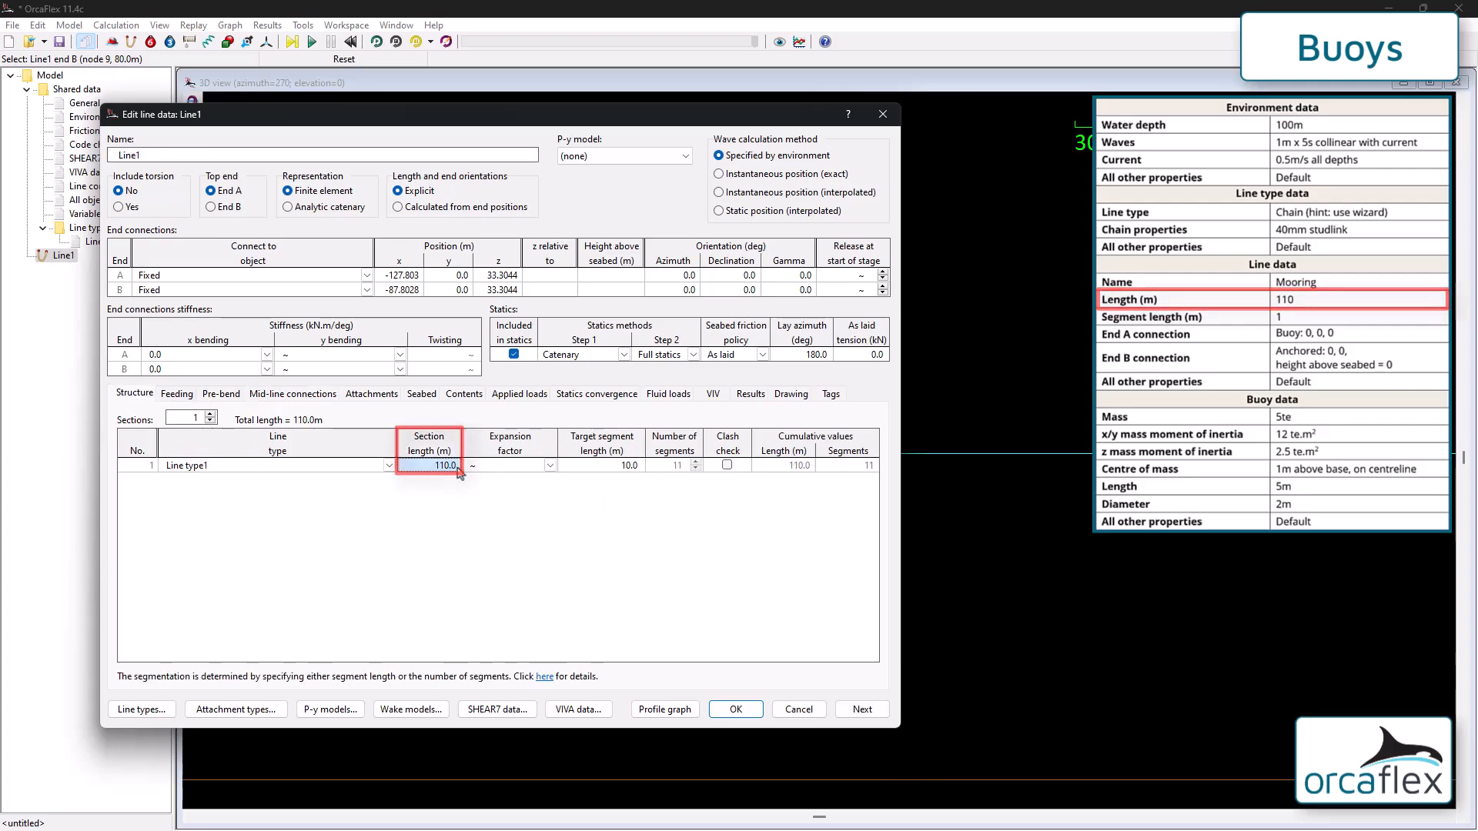
# Step: Rename the line as Mooring and set its target segment length to 1 m
pyautogui.doubleClick(164, 157)
pyautogui.write('Mooring')
pyautogui.press('Return')
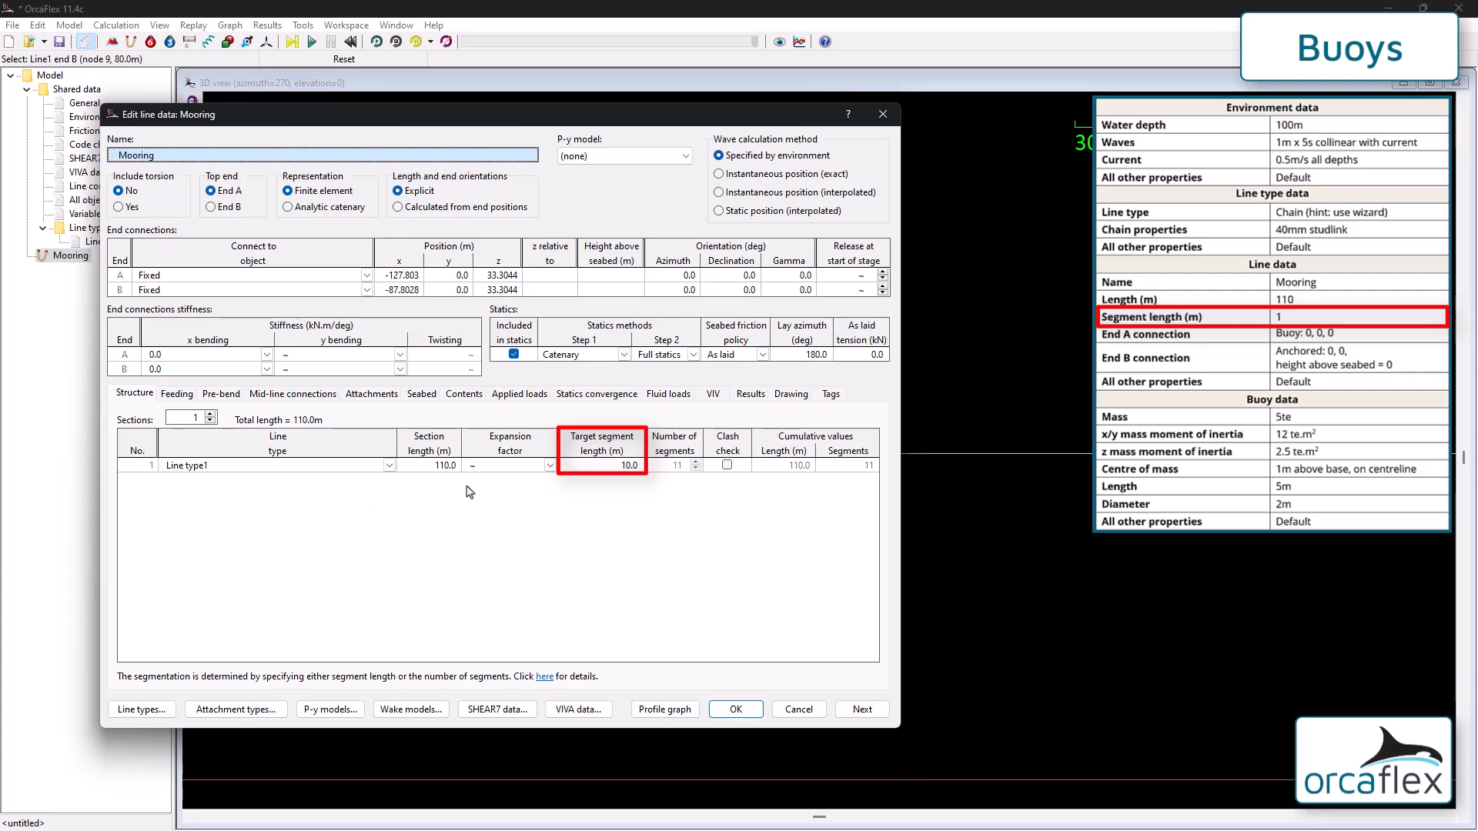
pyautogui.click(619, 467)
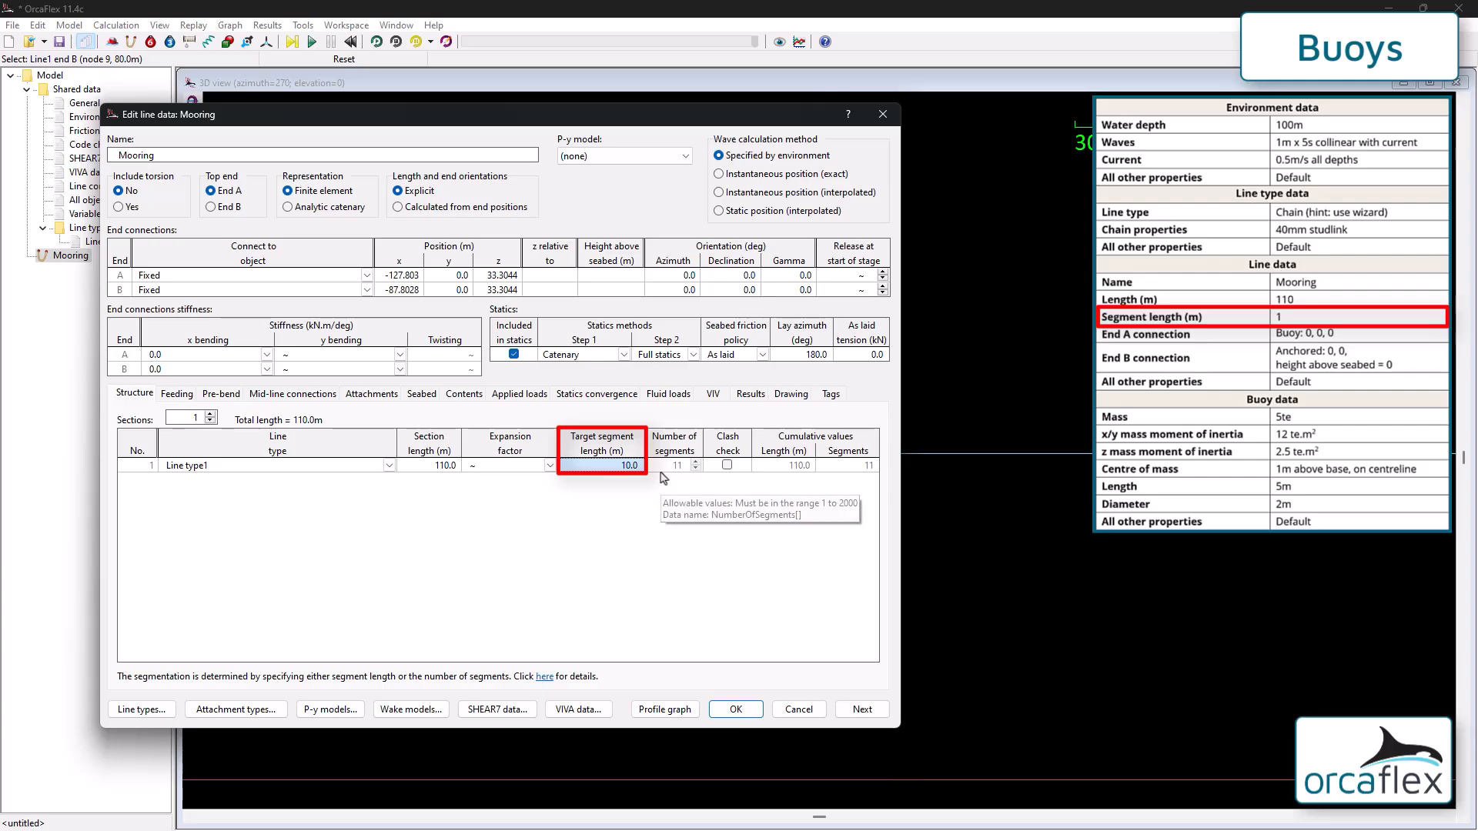
pyautogui.write('1')
pyautogui.press('Return')
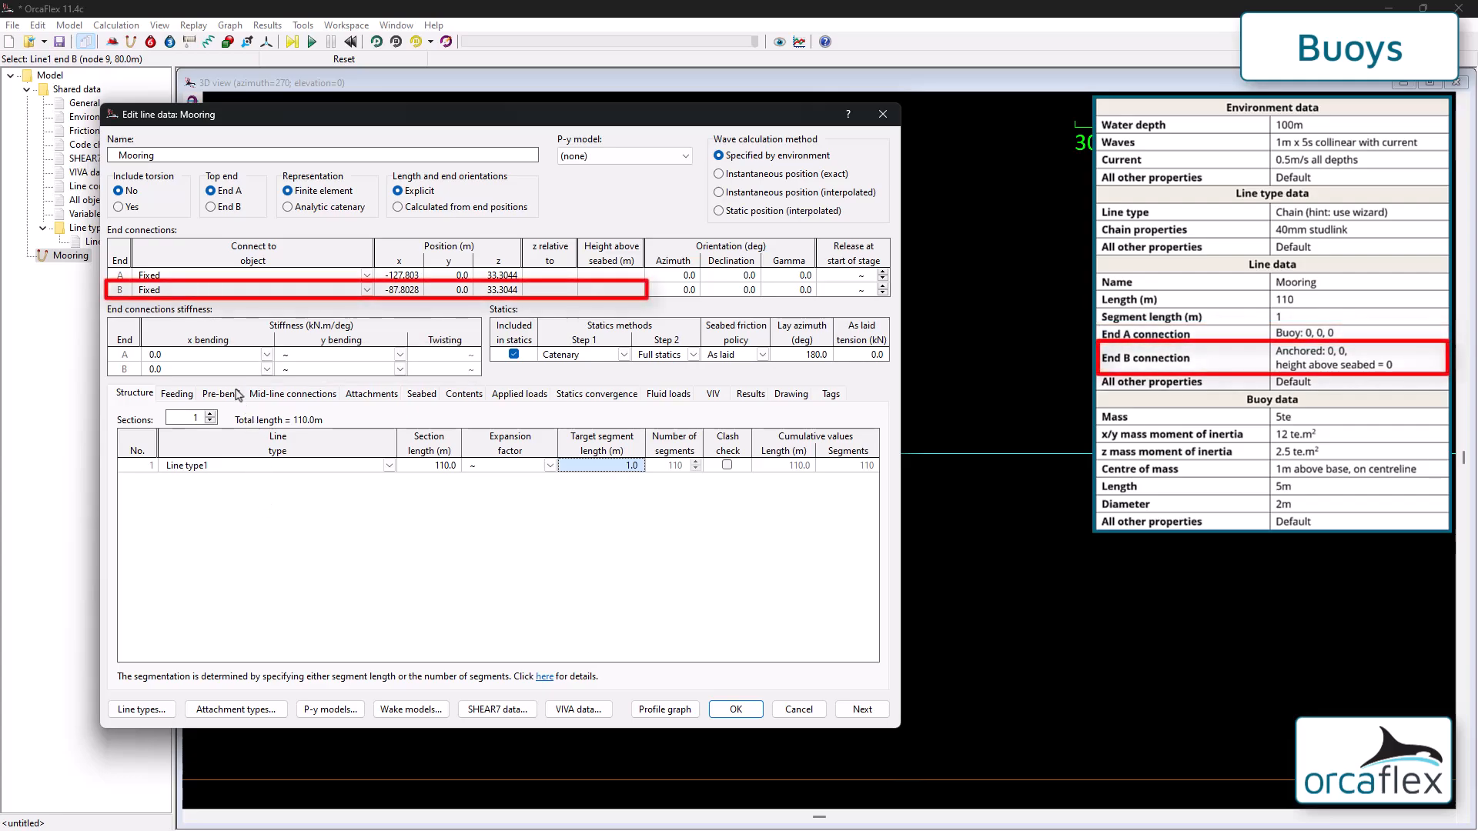
# Step: Anchor End B of the Mooring line at x 0 m, y 0 m with a height above seabed of 0 m
pyautogui.click(367, 291)
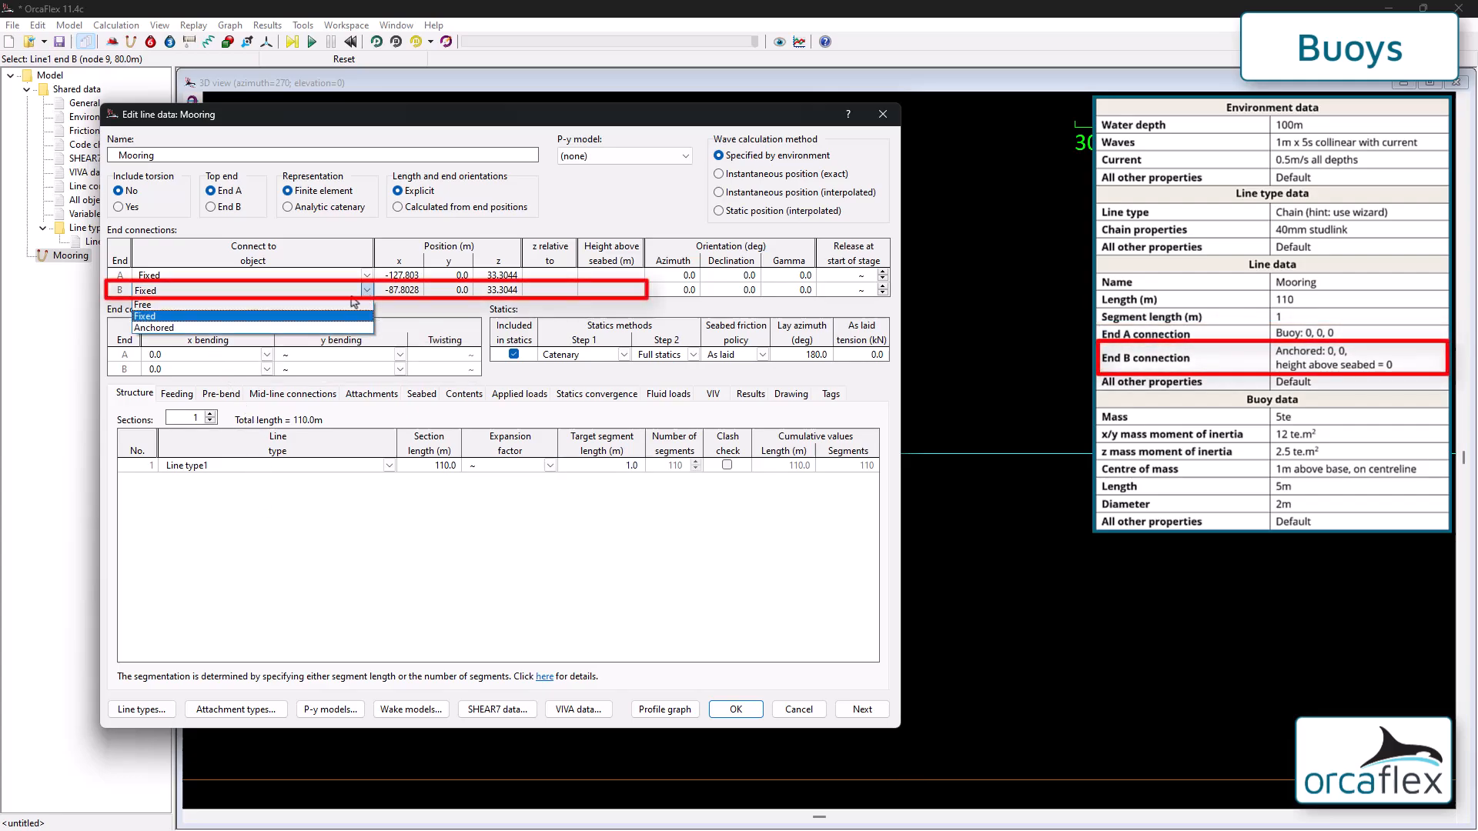
pyautogui.click(299, 330)
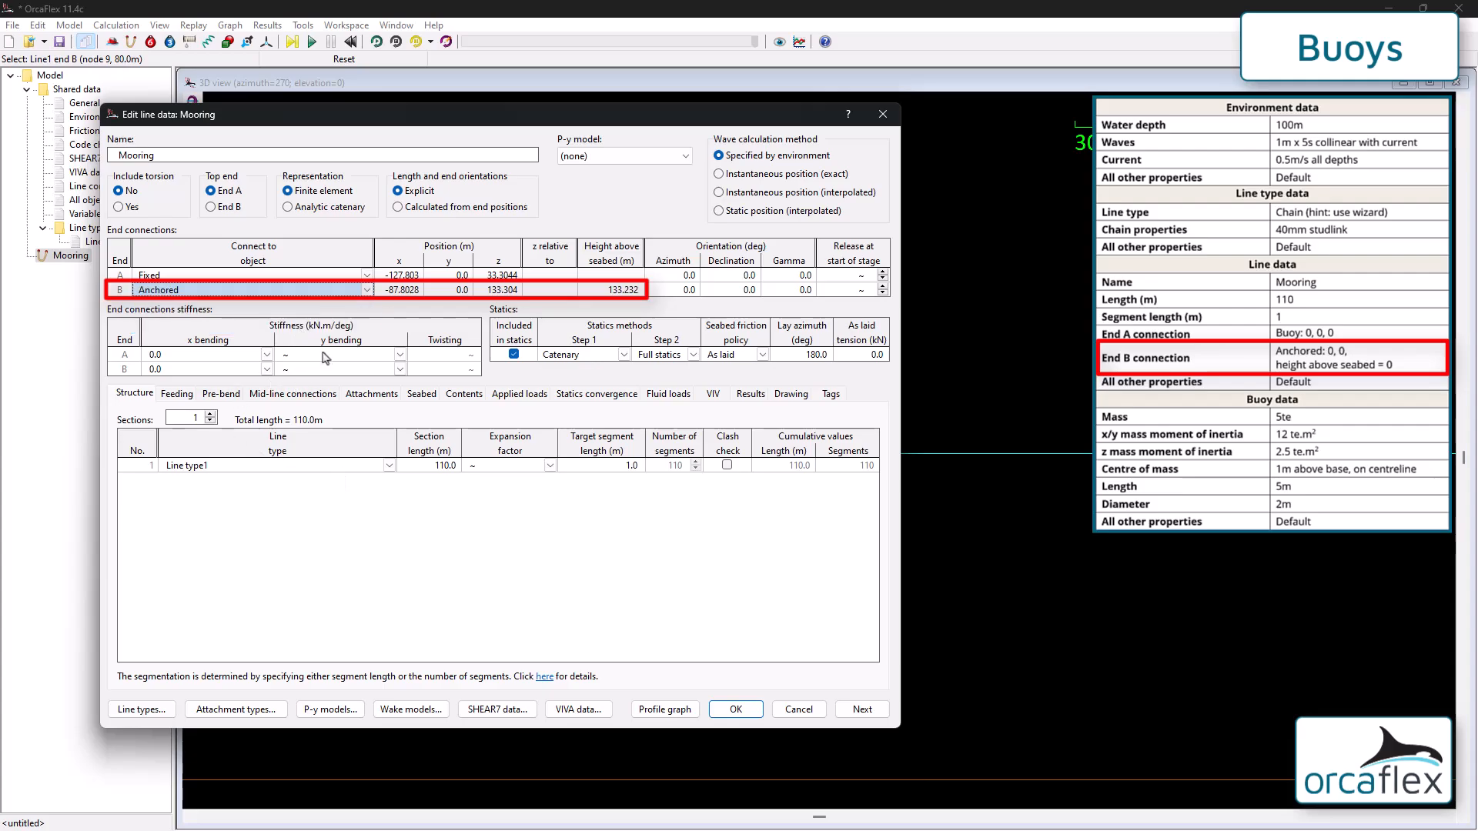
pyautogui.click(400, 292)
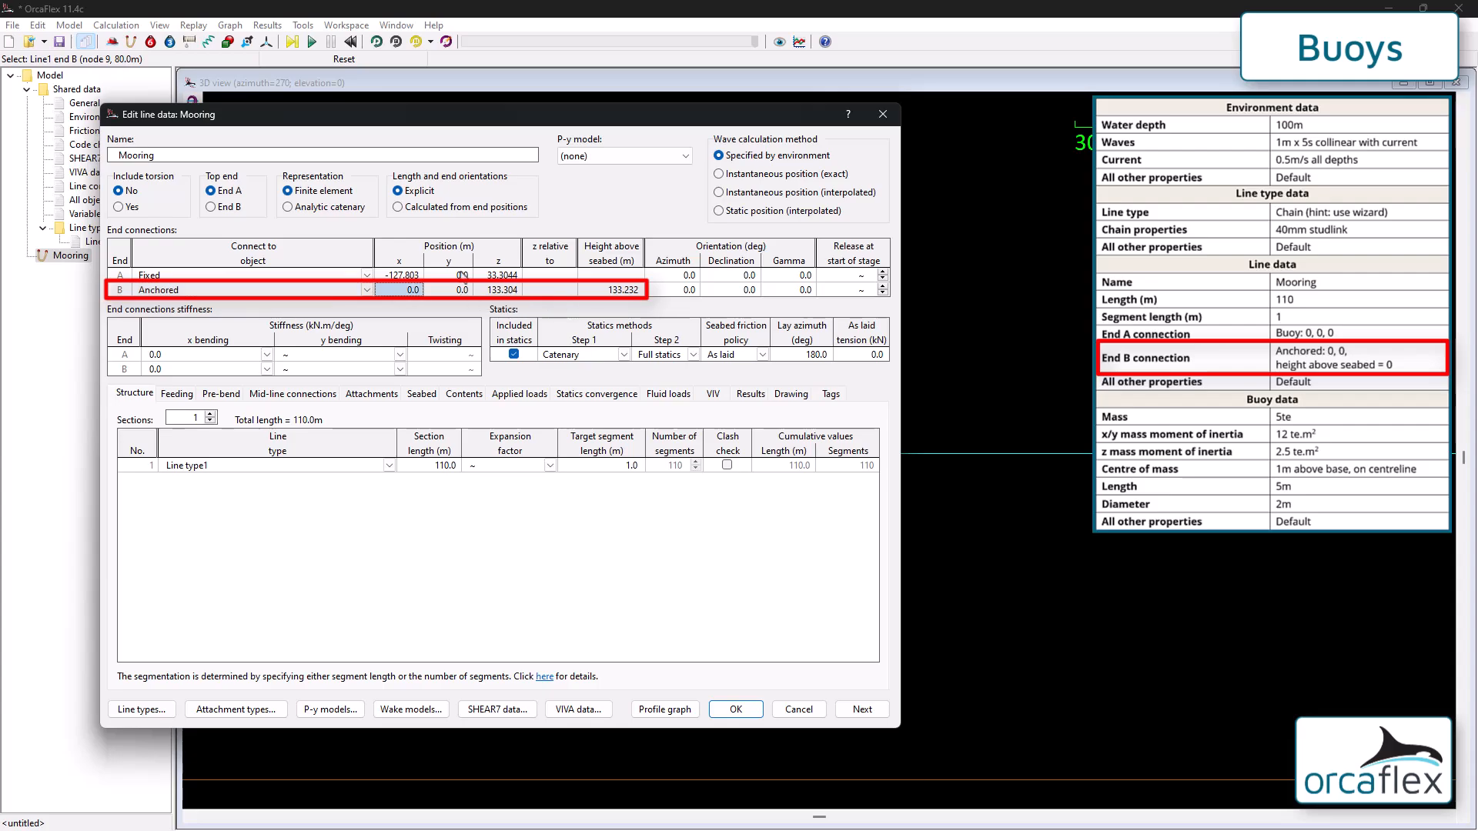
pyautogui.write('0')
pyautogui.press('Tab')
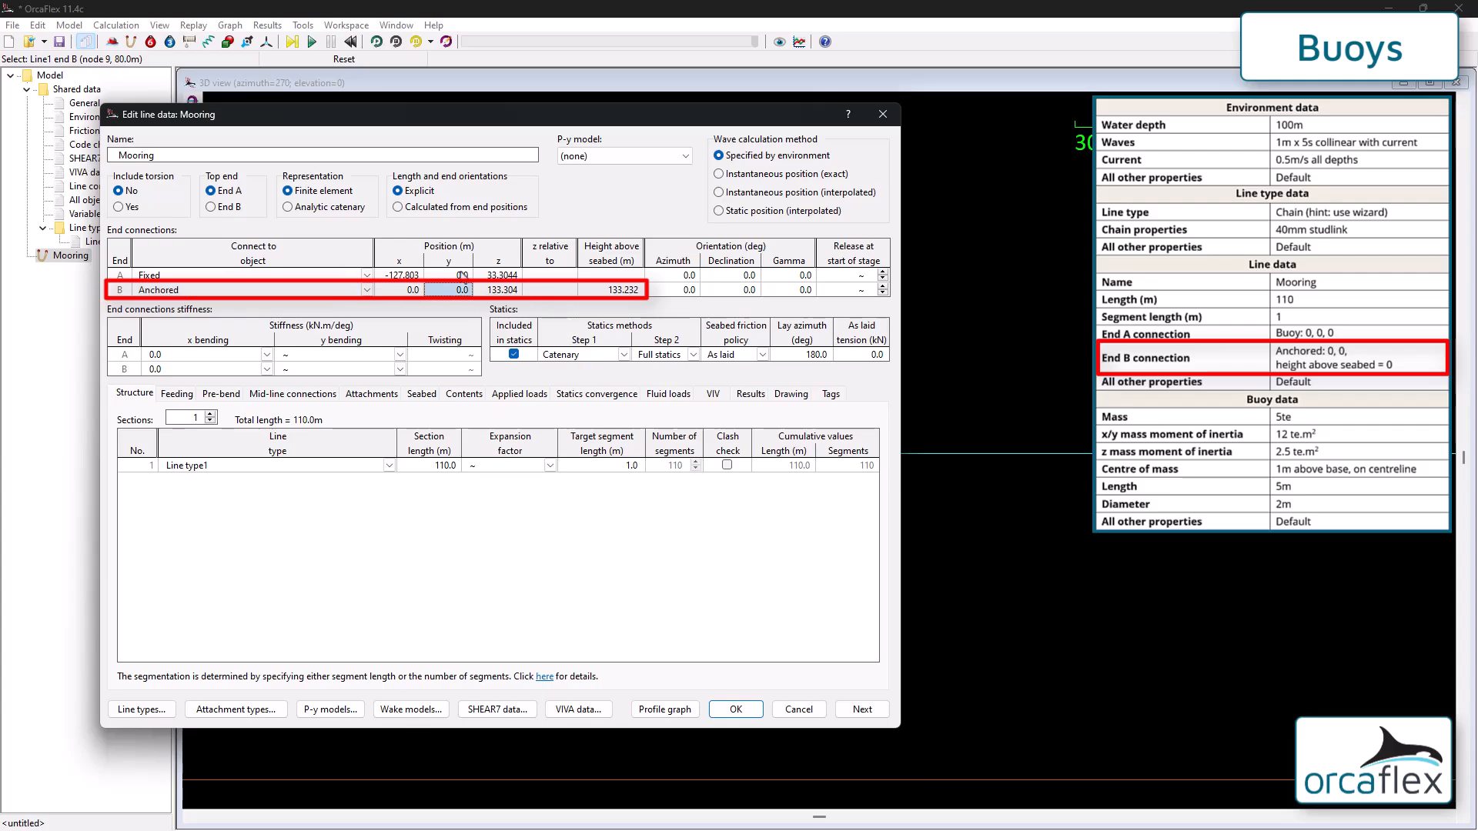
pyautogui.click(617, 293)
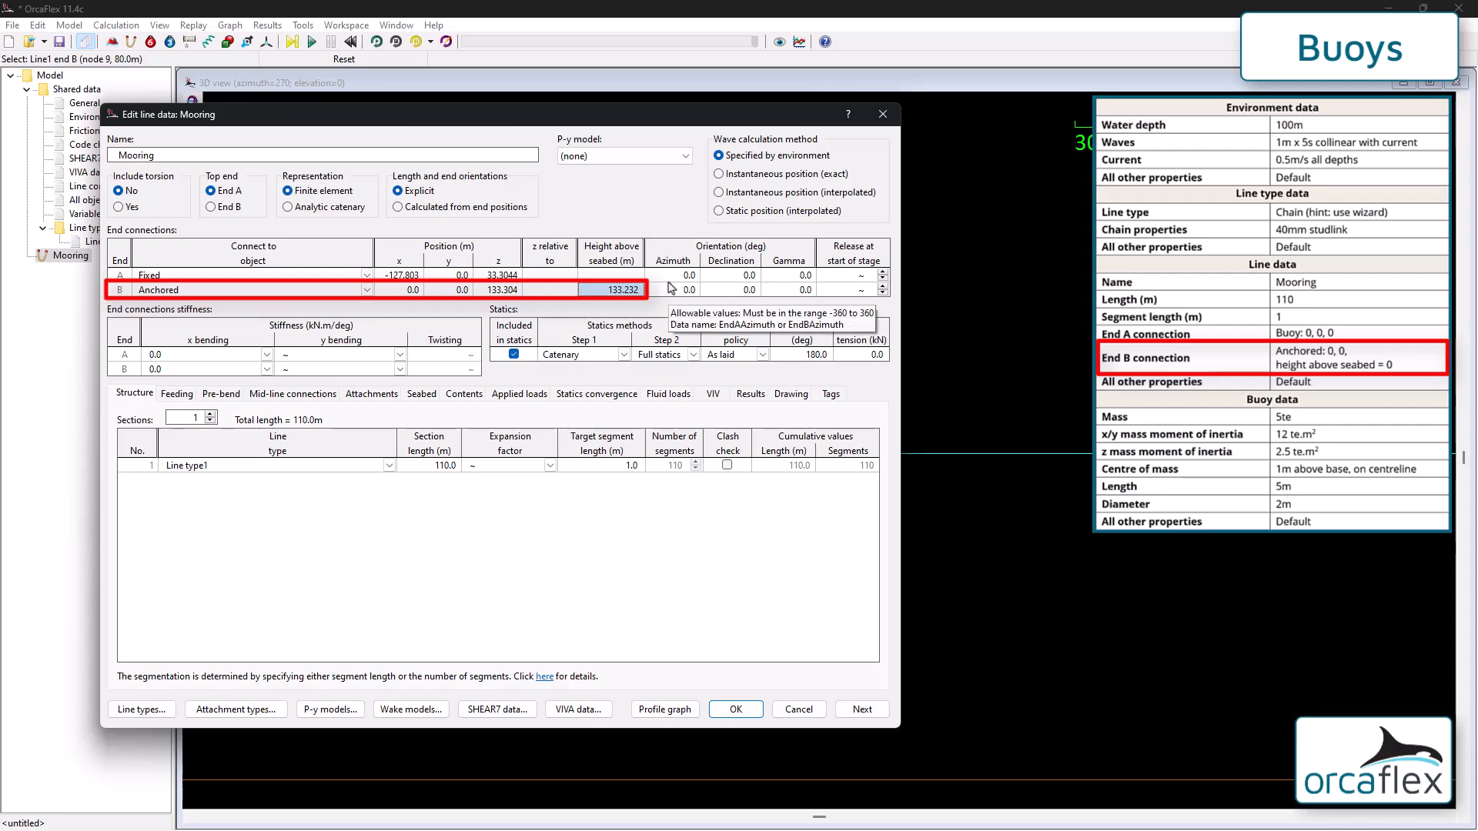
pyautogui.write('0')
pyautogui.press('Return')
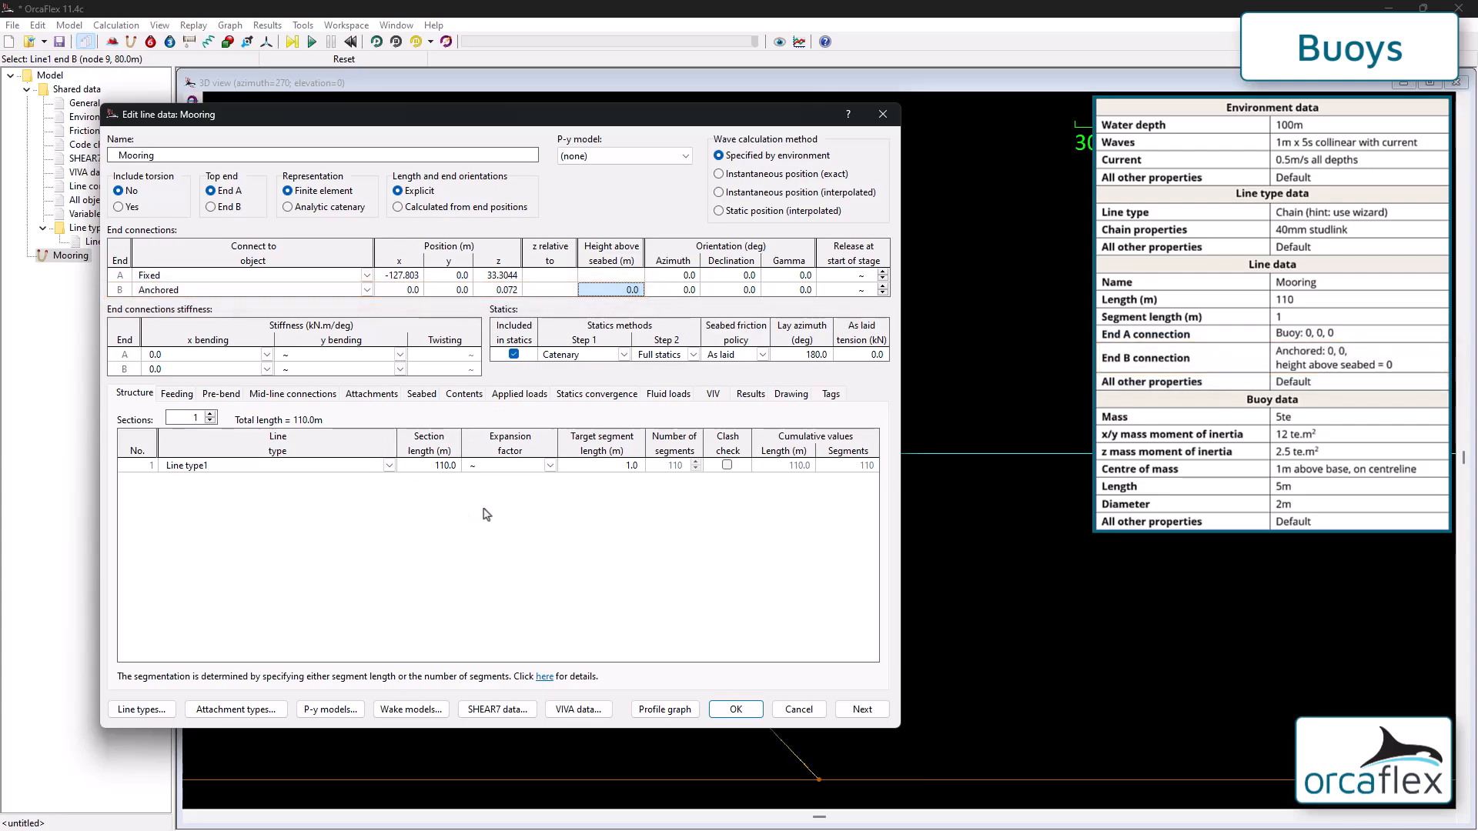
# Step: Accept the mooring line data, place a new 6D buoy above the sea surface and set its type to Spar buoy
pyautogui.click(734, 710)
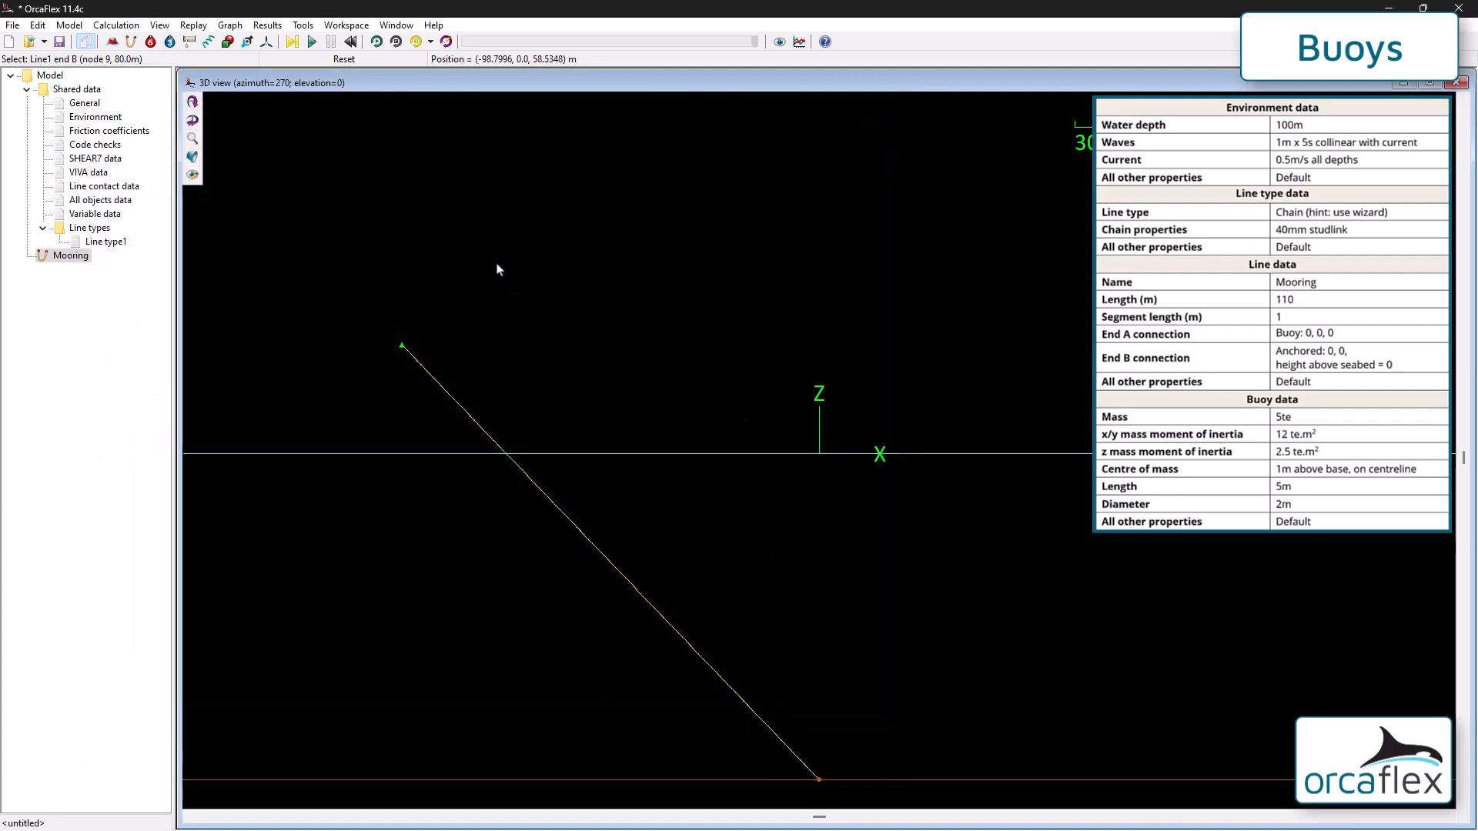
pyautogui.click(152, 44)
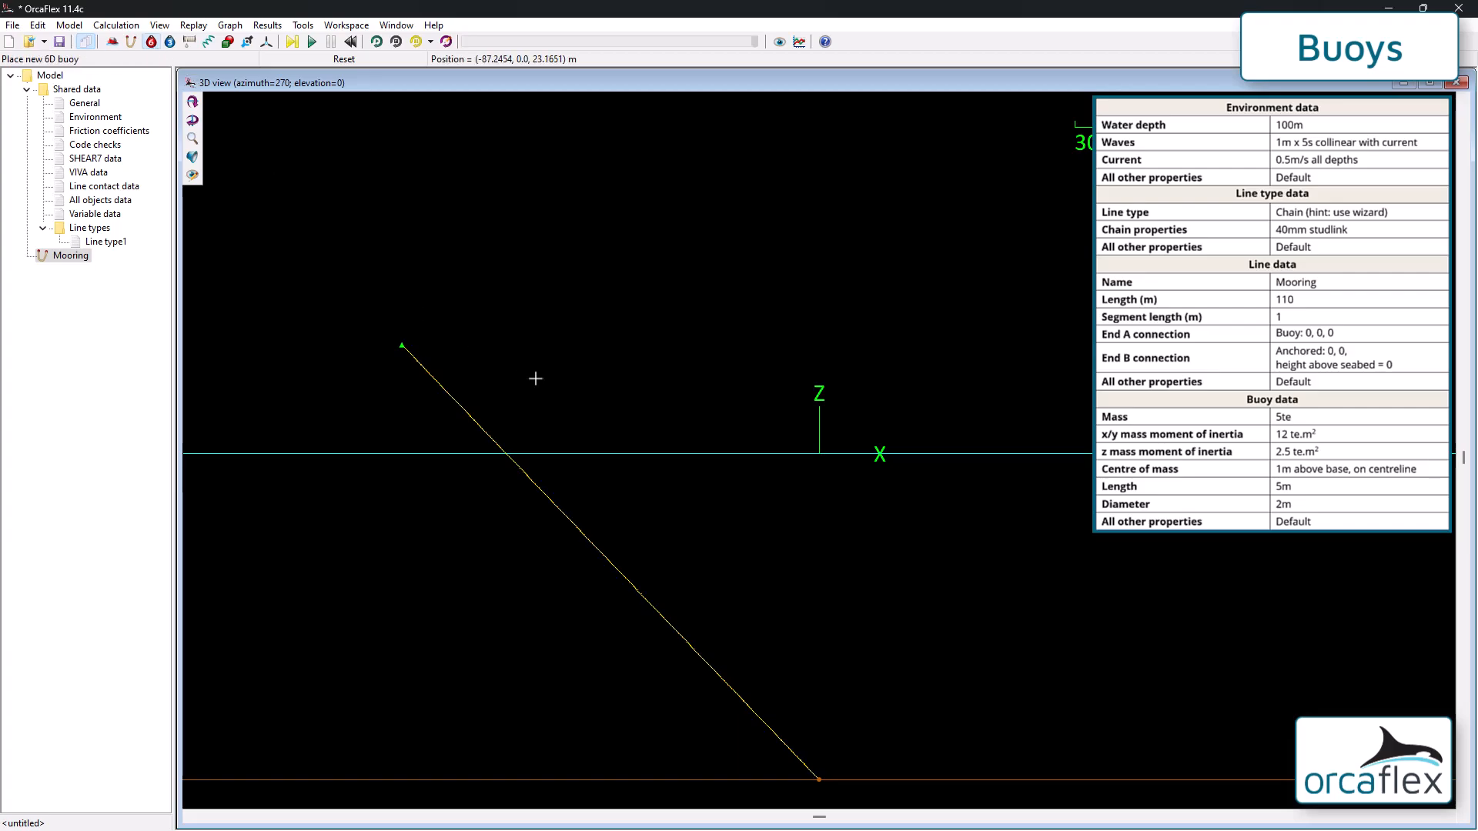
pyautogui.click(634, 383)
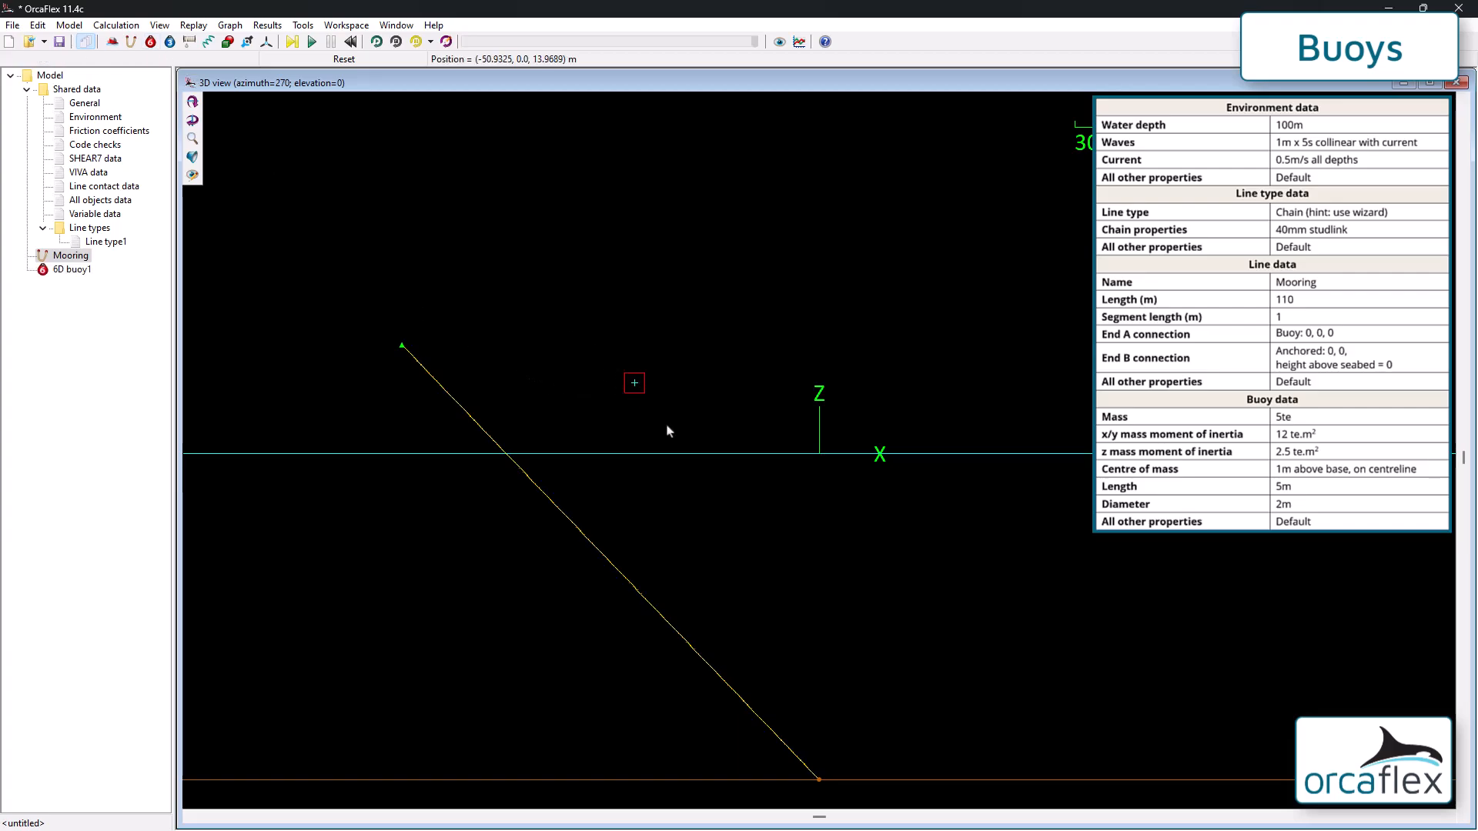
pyautogui.moveTo(729, 549)
pyautogui.mouseDown(button='middle')
pyautogui.moveTo(545, 440)
pyautogui.moveTo(426, 459)
pyautogui.mouseUp(button='middle')
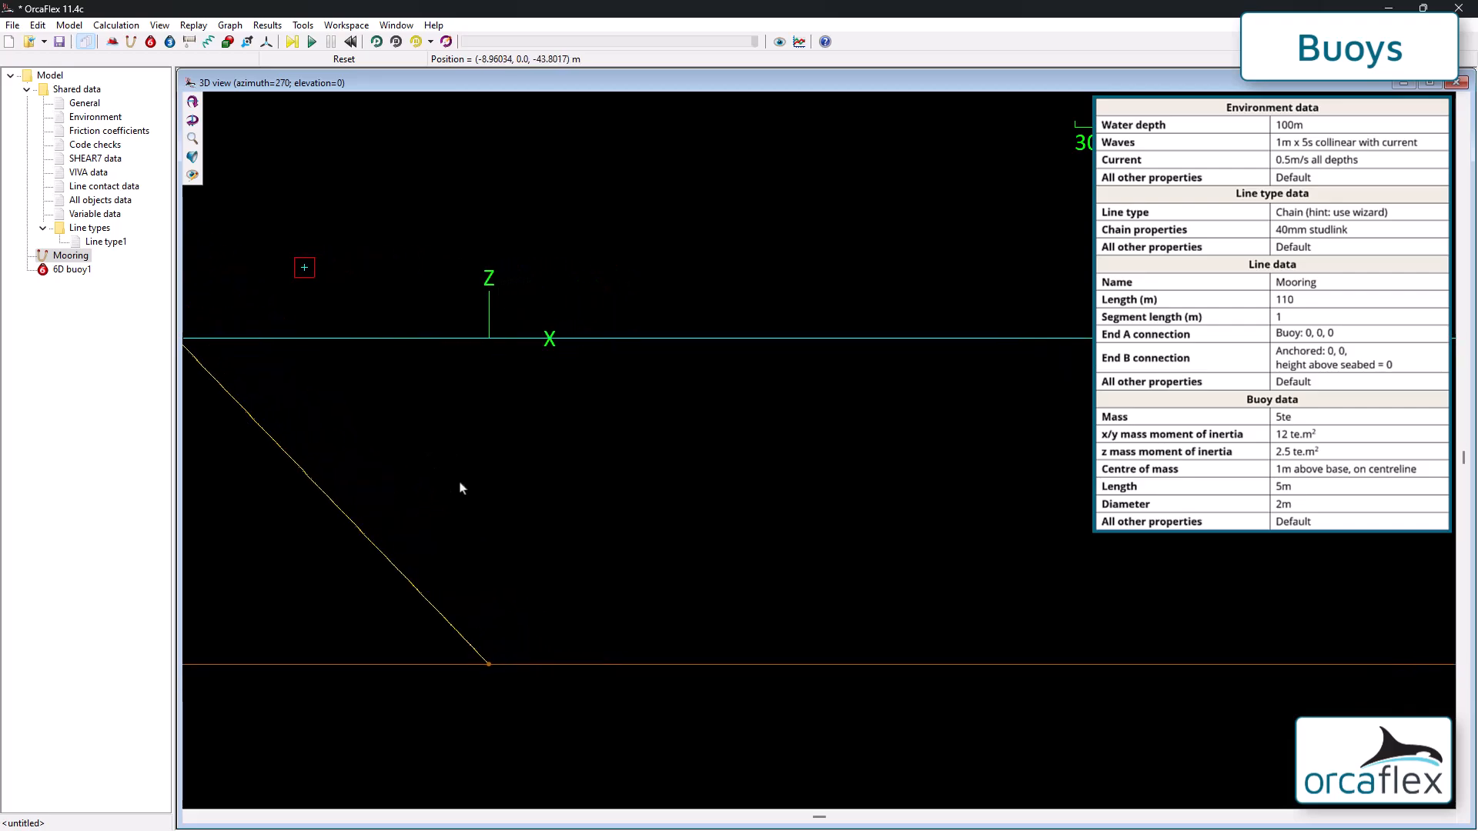
pyautogui.doubleClick(304, 279)
pyautogui.click(522, 156)
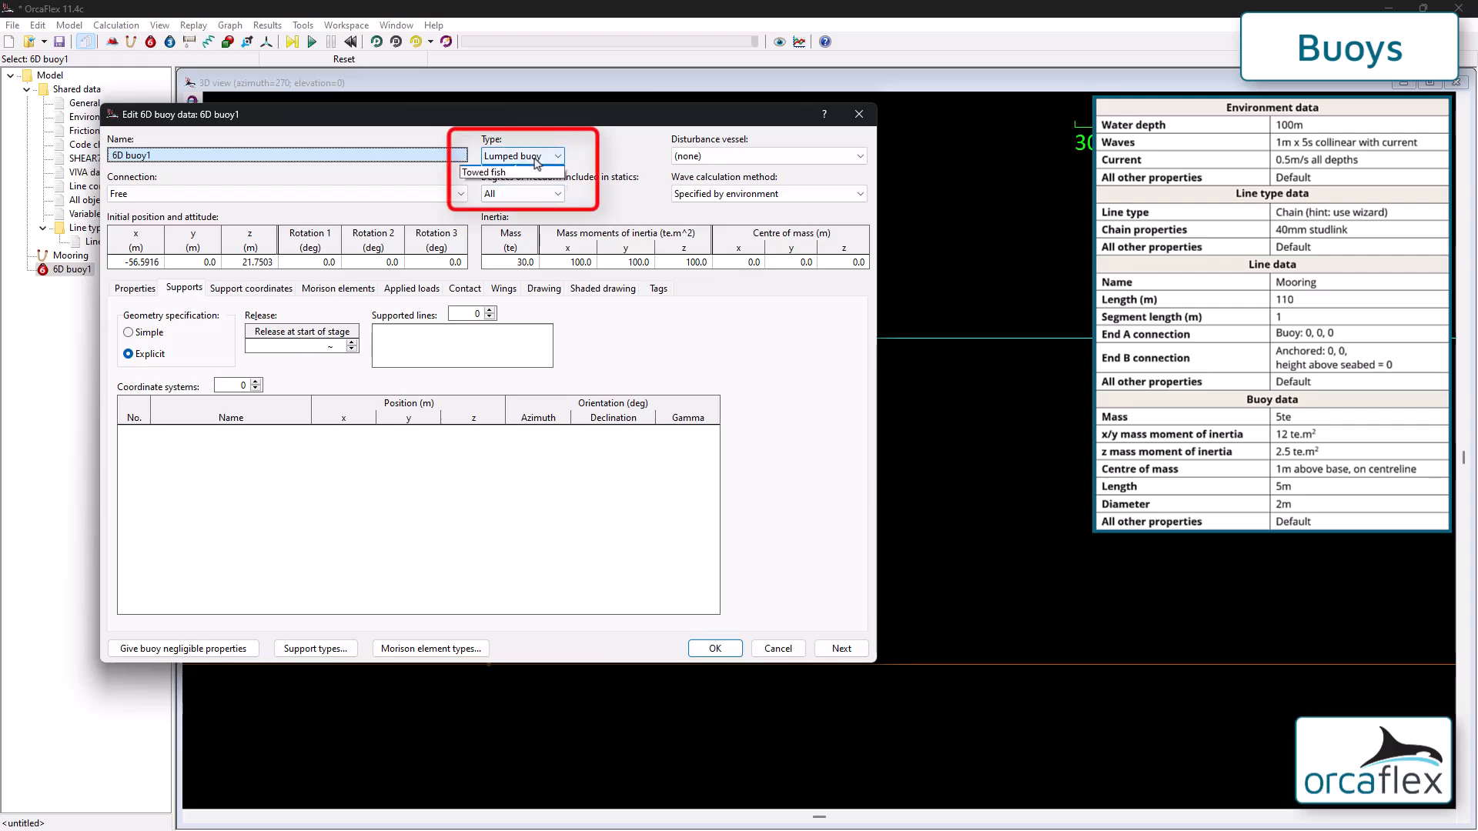
pyautogui.click(514, 172)
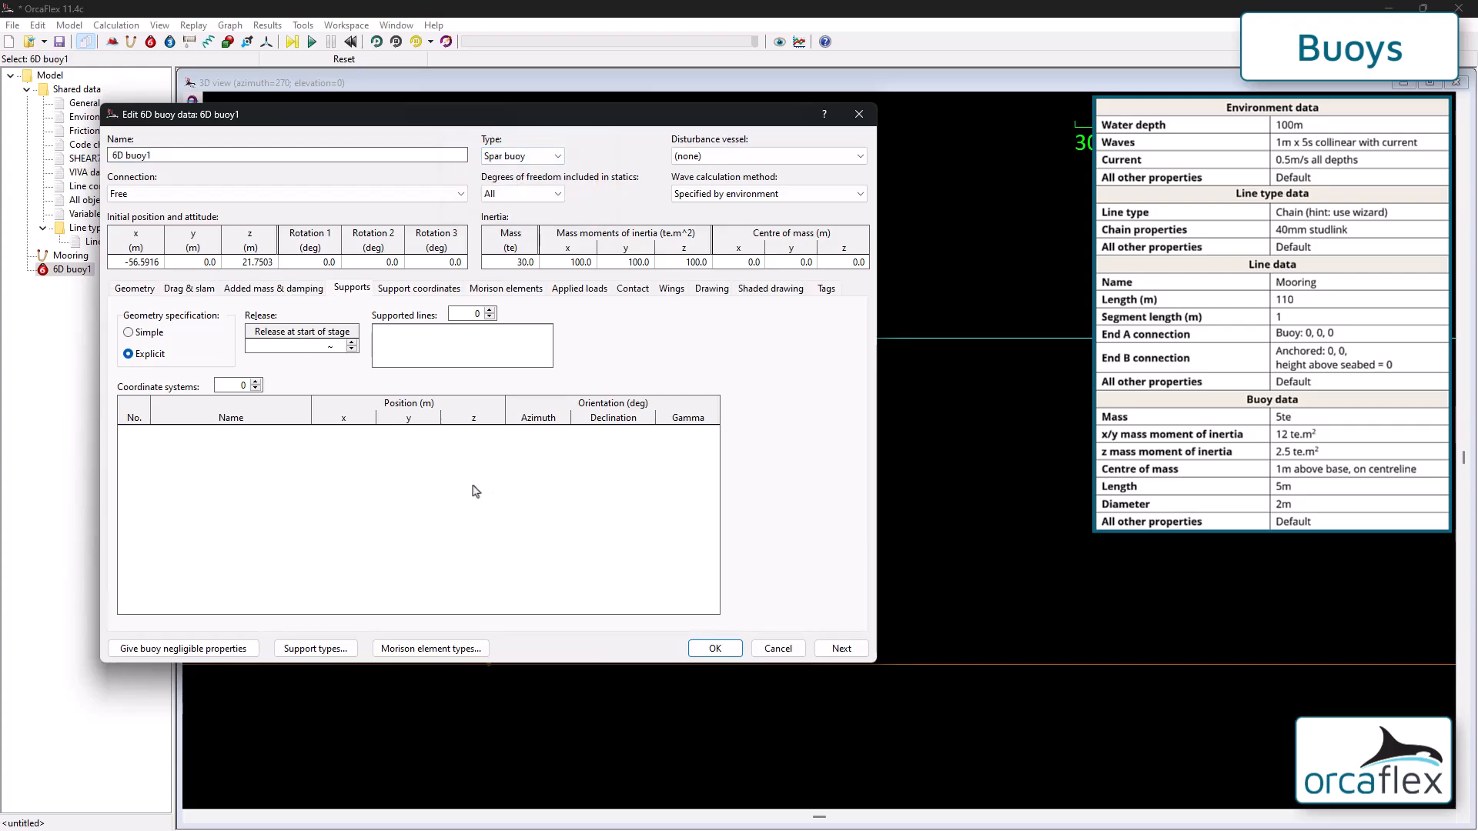
# Step: Build the spar buoy's geometry from 5 cylinders, each with a 2 m outer diameter and 1 m length
pyautogui.click(145, 296)
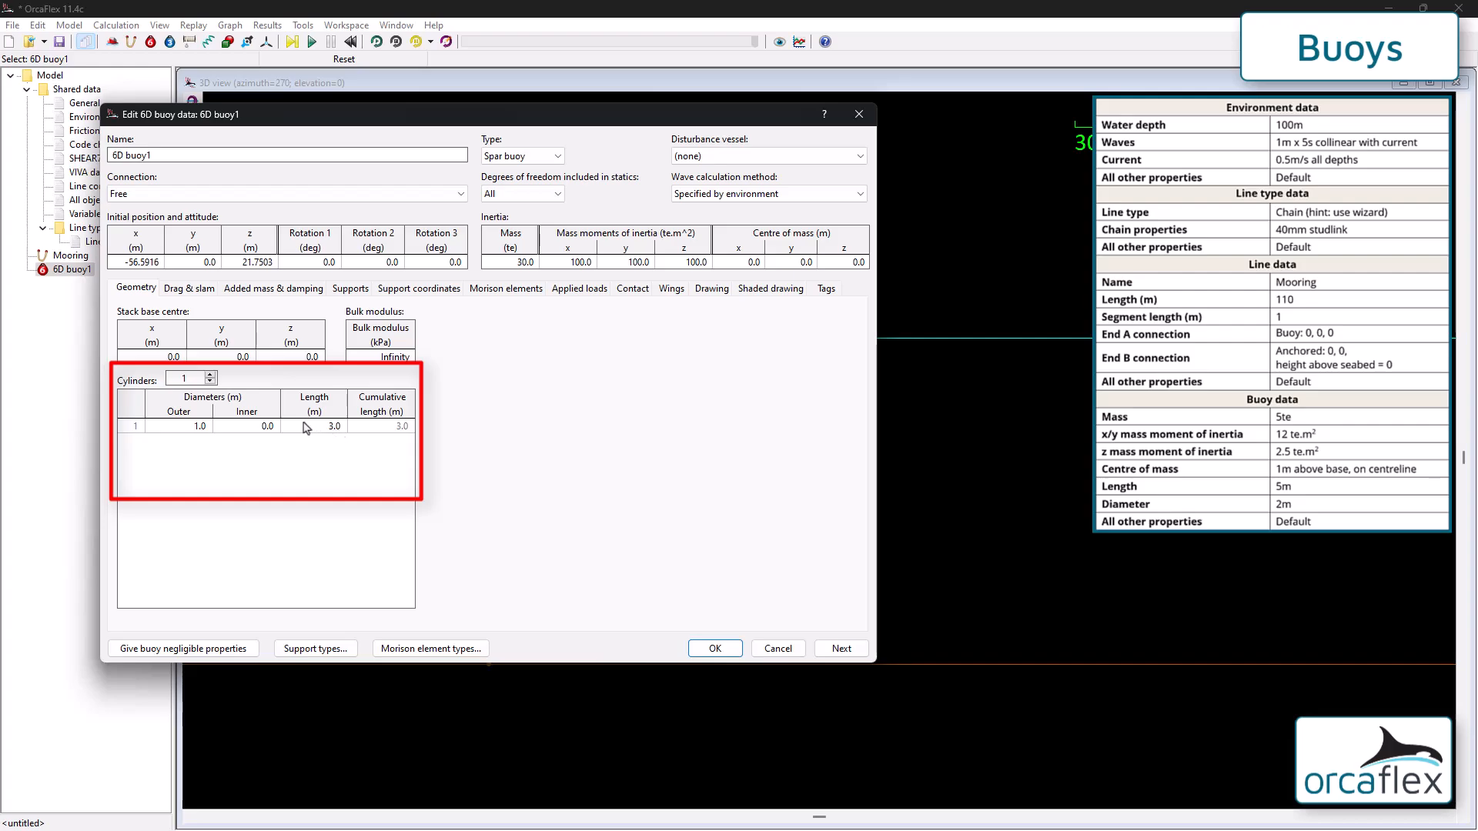
pyautogui.click(203, 425)
pyautogui.write('2')
pyautogui.press('Return')
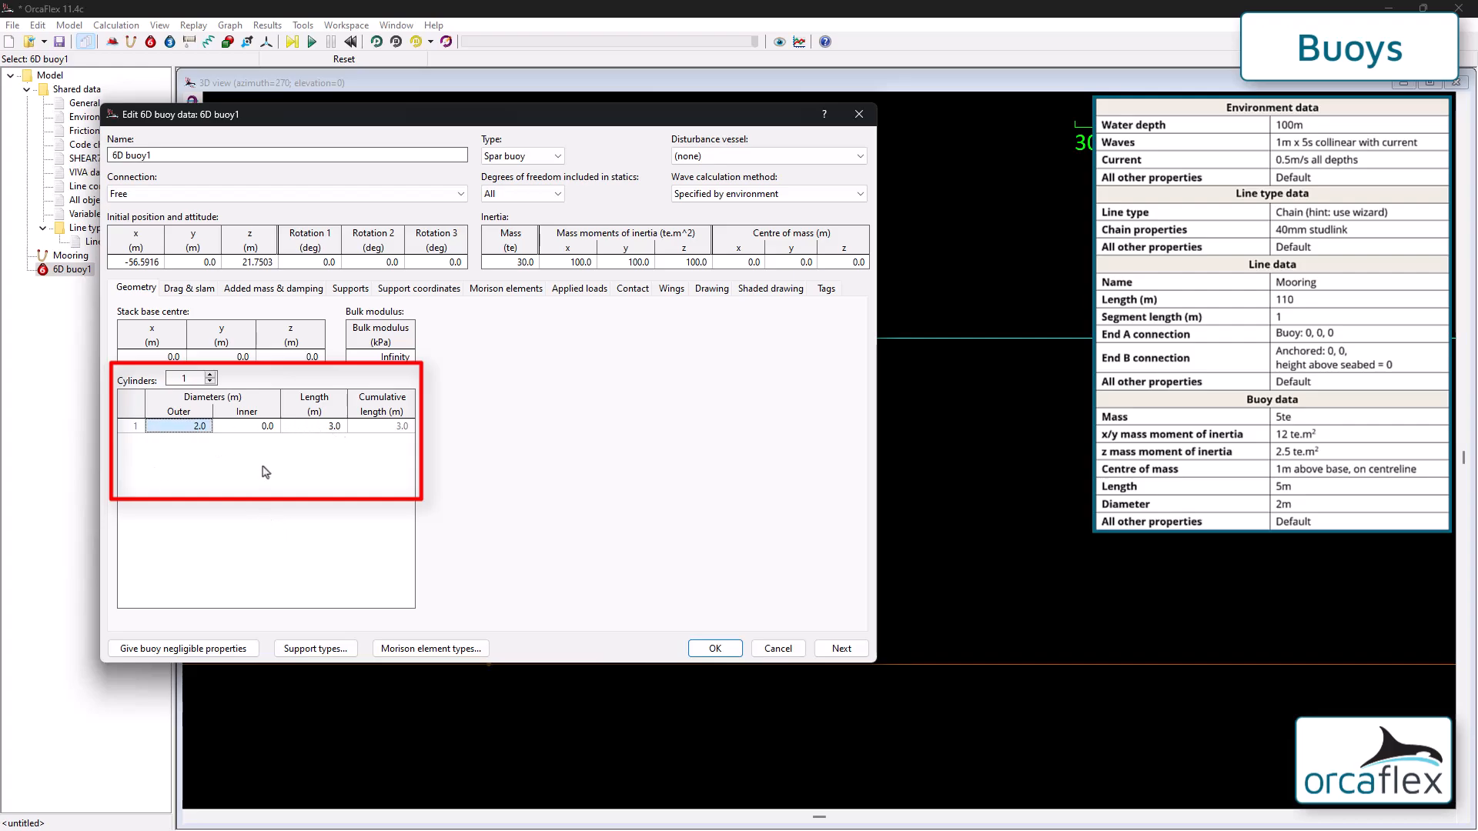
pyautogui.click(321, 428)
pyautogui.write('1')
pyautogui.press('Return')
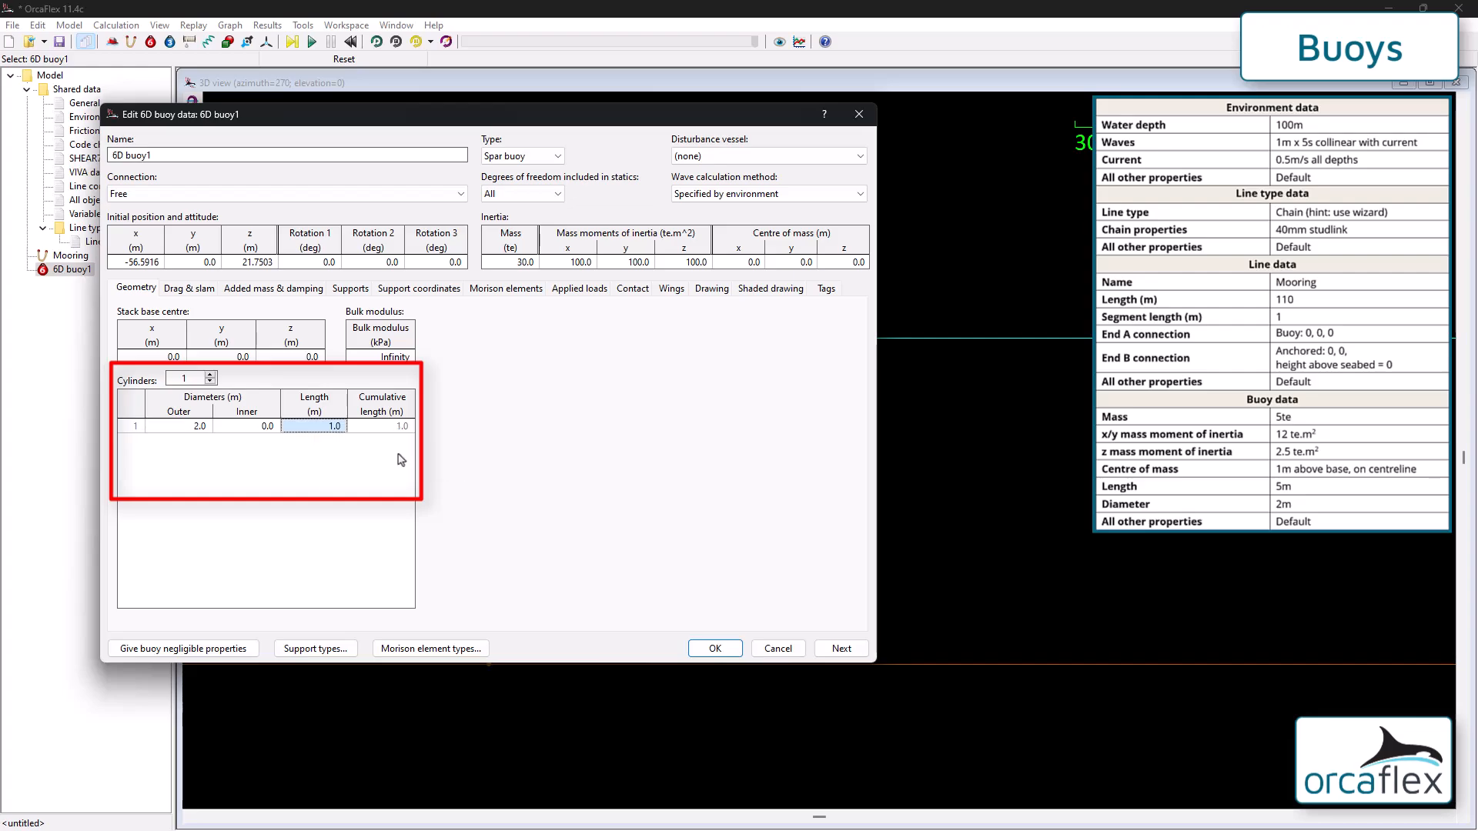
pyautogui.click(185, 378)
pyautogui.write('5')
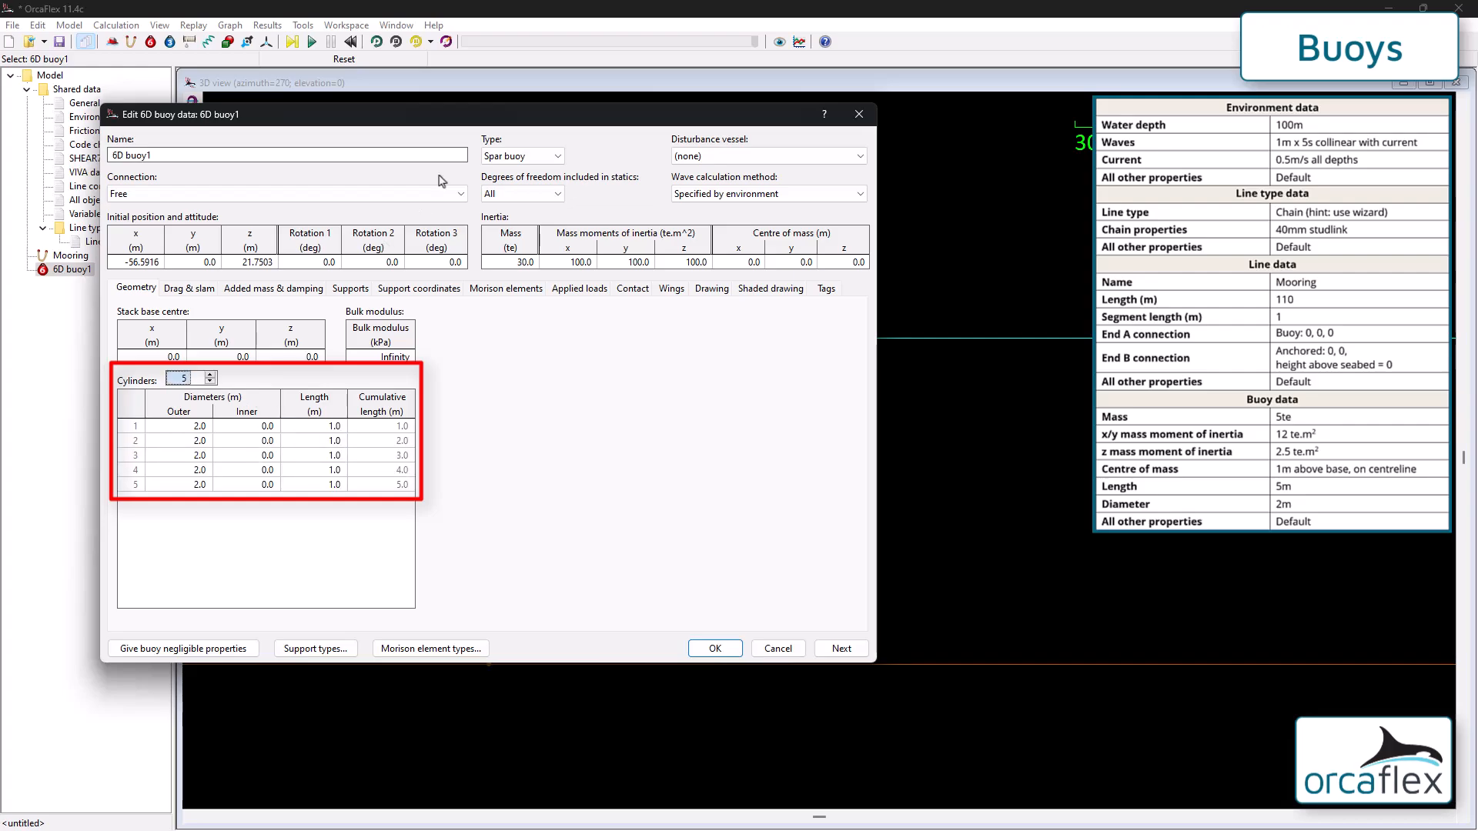
# Step: Set the buoy's mass to 5 te and its mass moments of inertia to x 12, y 12 and z 2.5 te.m^2
pyautogui.moveTo(570, 119); pyautogui.dragTo(887, 153)
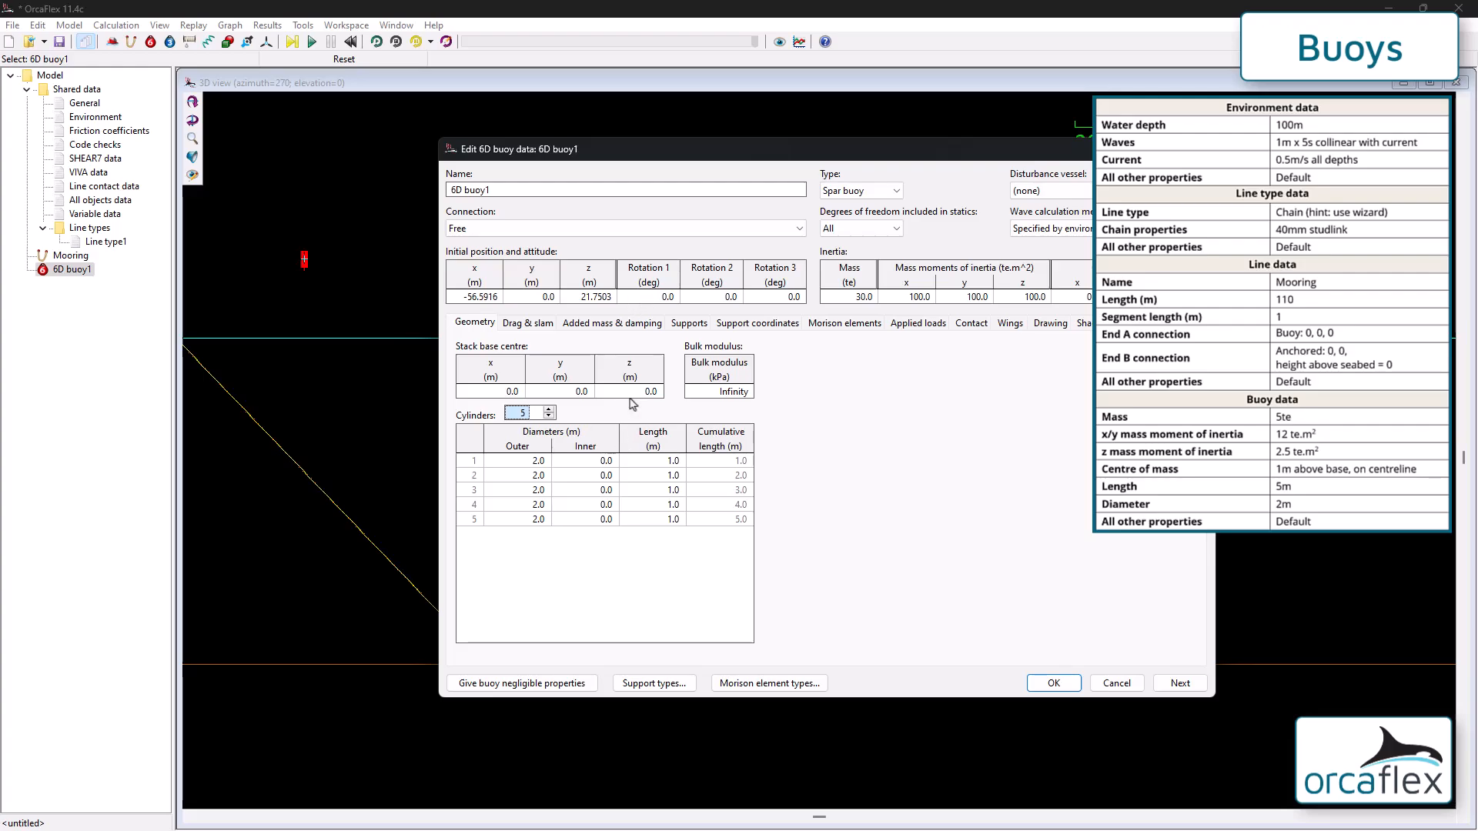
pyautogui.click(865, 297)
pyautogui.write('5')
pyautogui.press('Return')
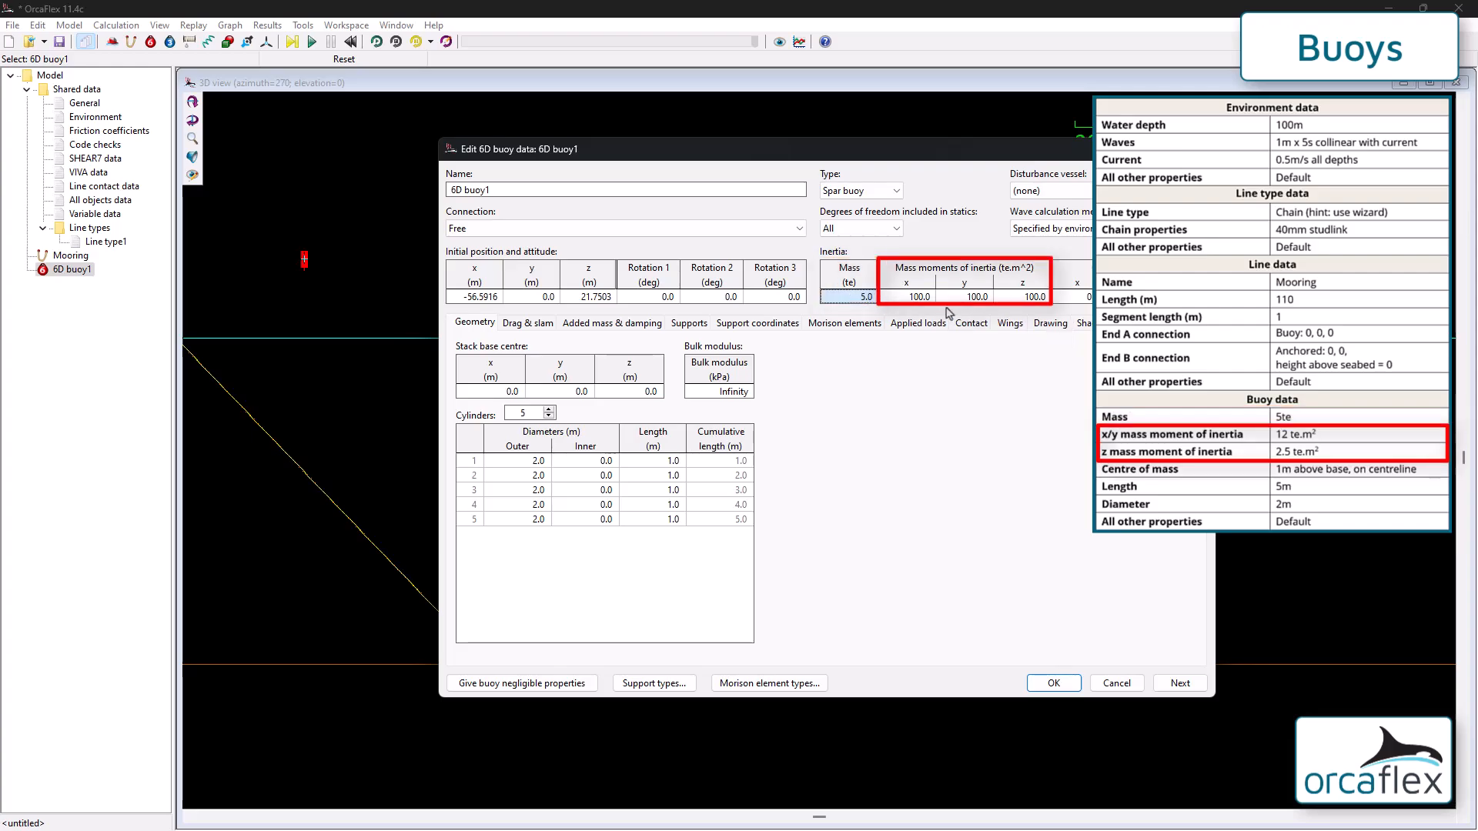
pyautogui.press('Tab')
pyautogui.write('12')
pyautogui.press('Return')
pyautogui.press('Tab')
pyautogui.write('12')
pyautogui.press('Tab')
pyautogui.write('2.')
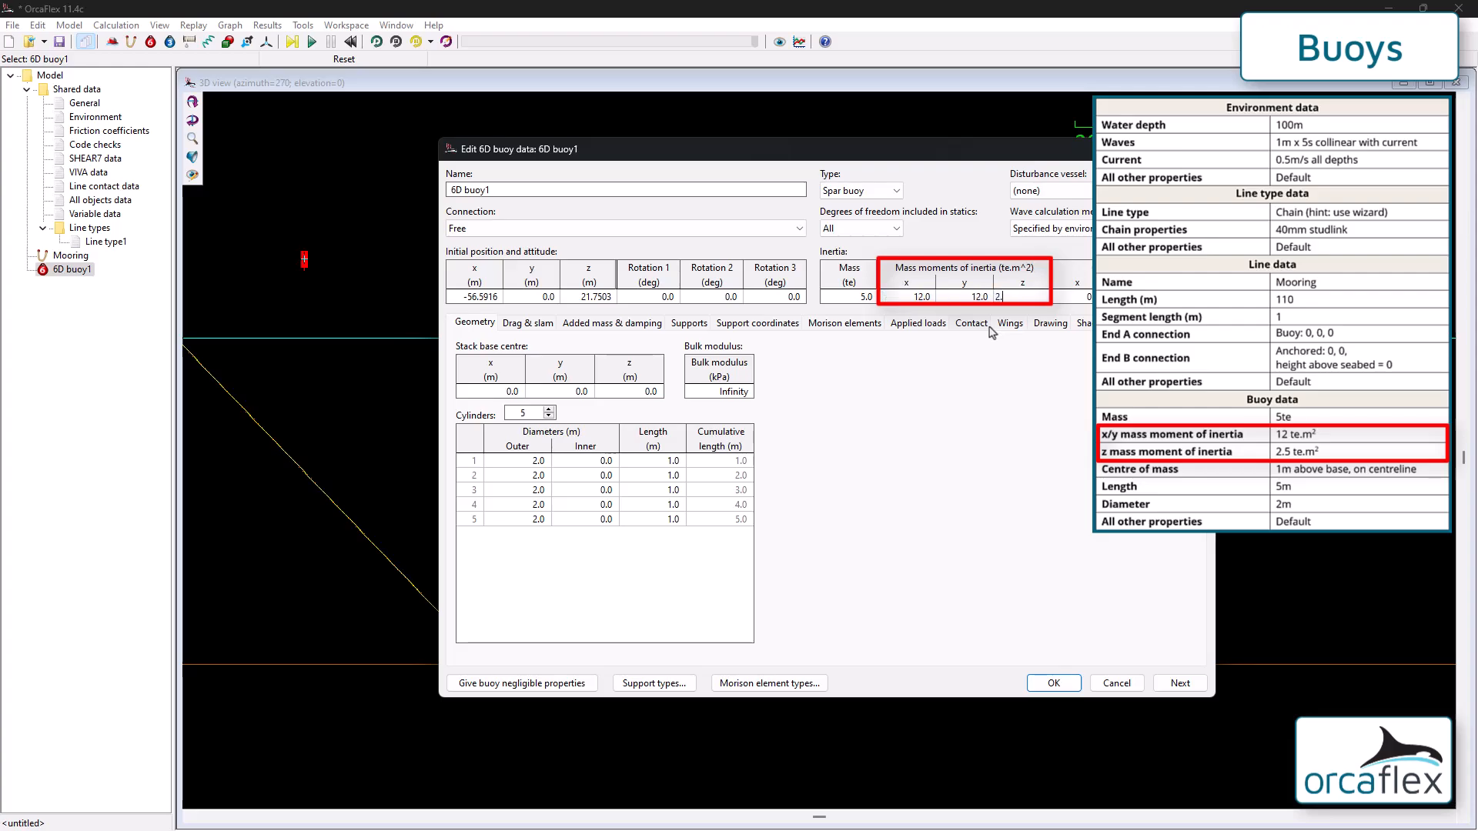
pyautogui.press('Return')
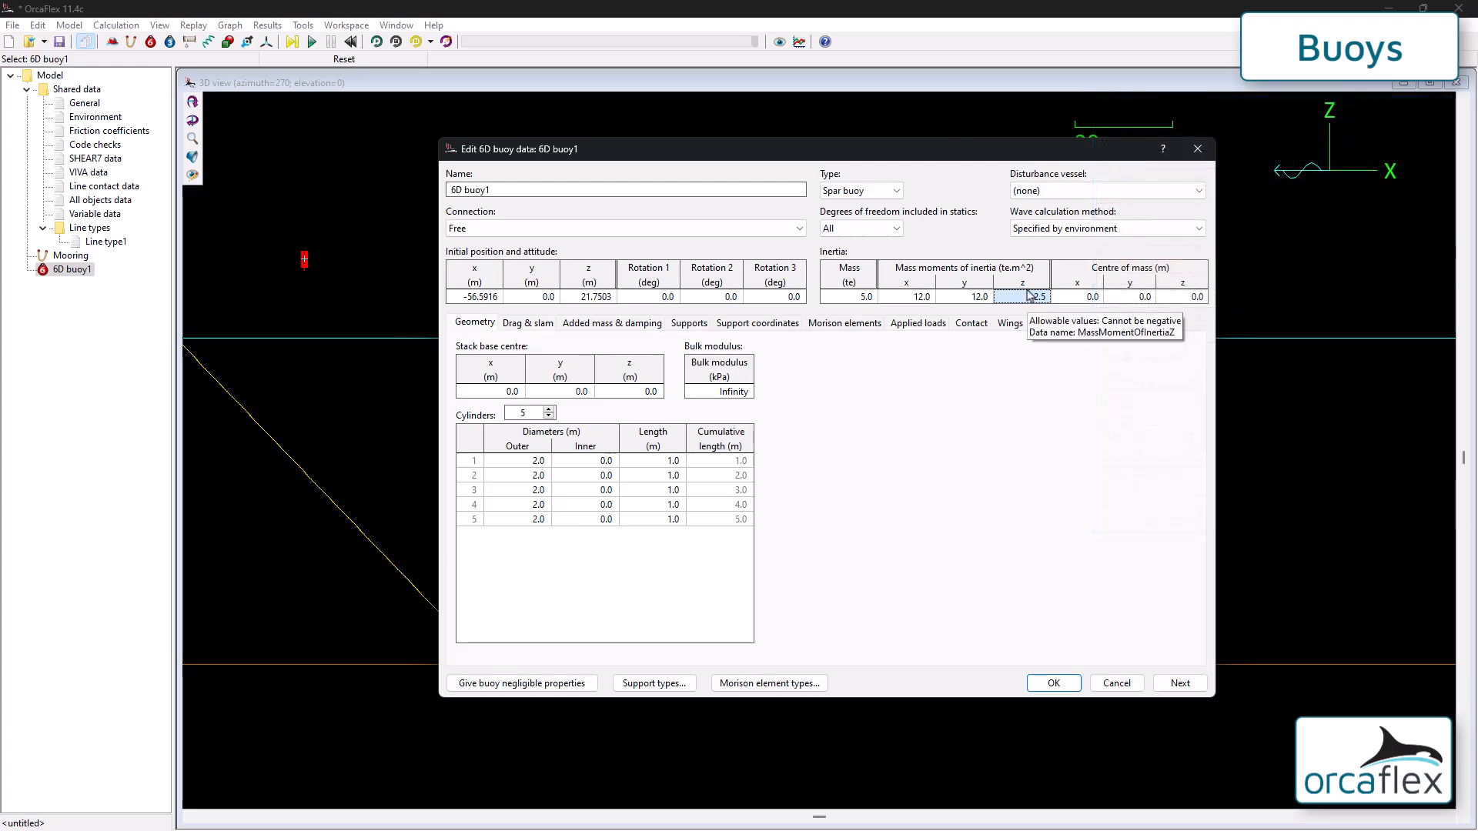
# Step: Set the z coordinate of the buoy's centre of mass to 1 m and accept the buoy data
pyautogui.click(1189, 297)
pyautogui.write('1')
pyautogui.press('Return')
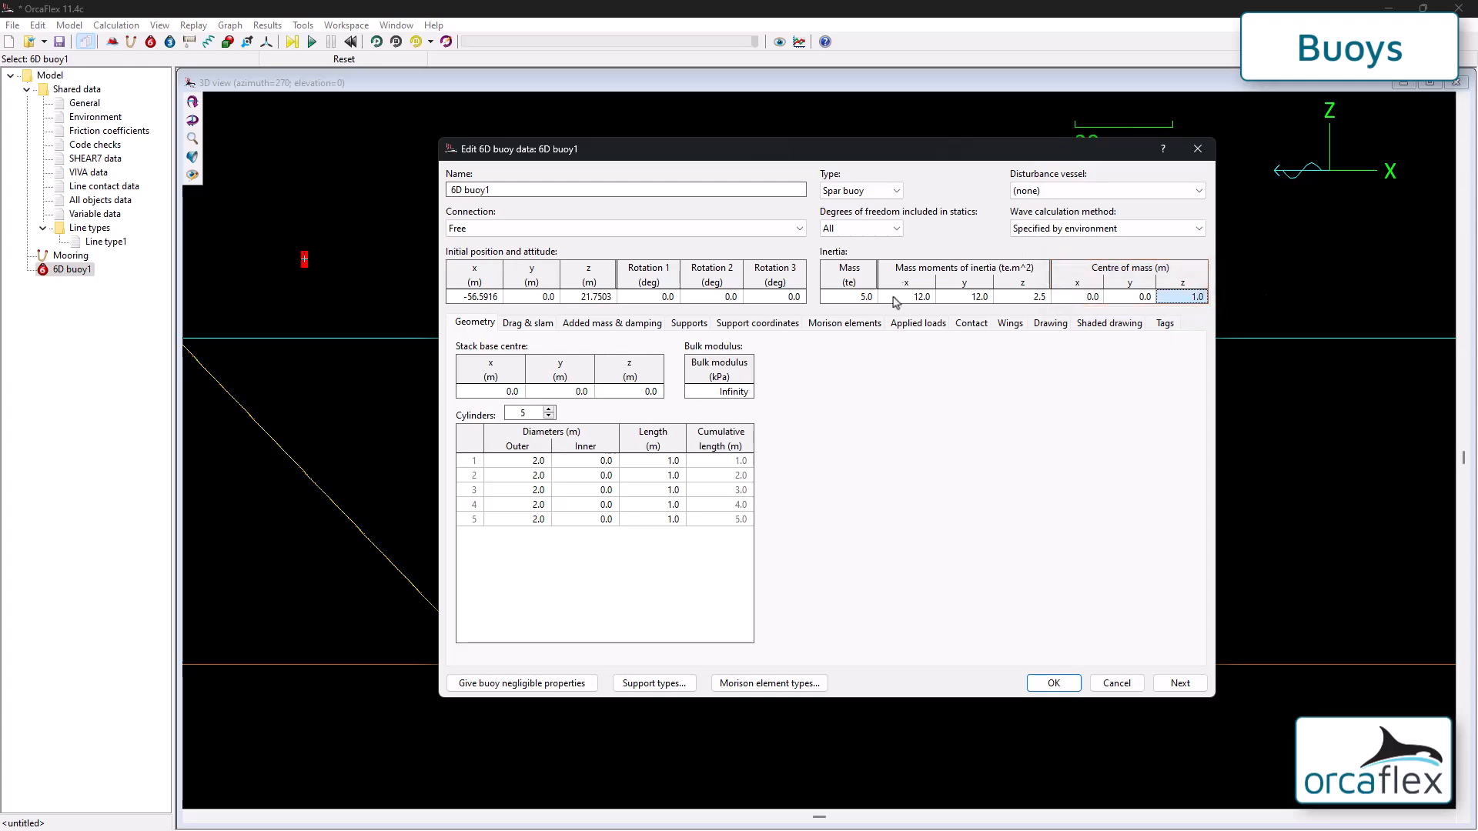
pyautogui.click(1053, 683)
# Step: Examine the spar buoy's properties report for its submerged mass
pyautogui.scroll(5, 393, 338)
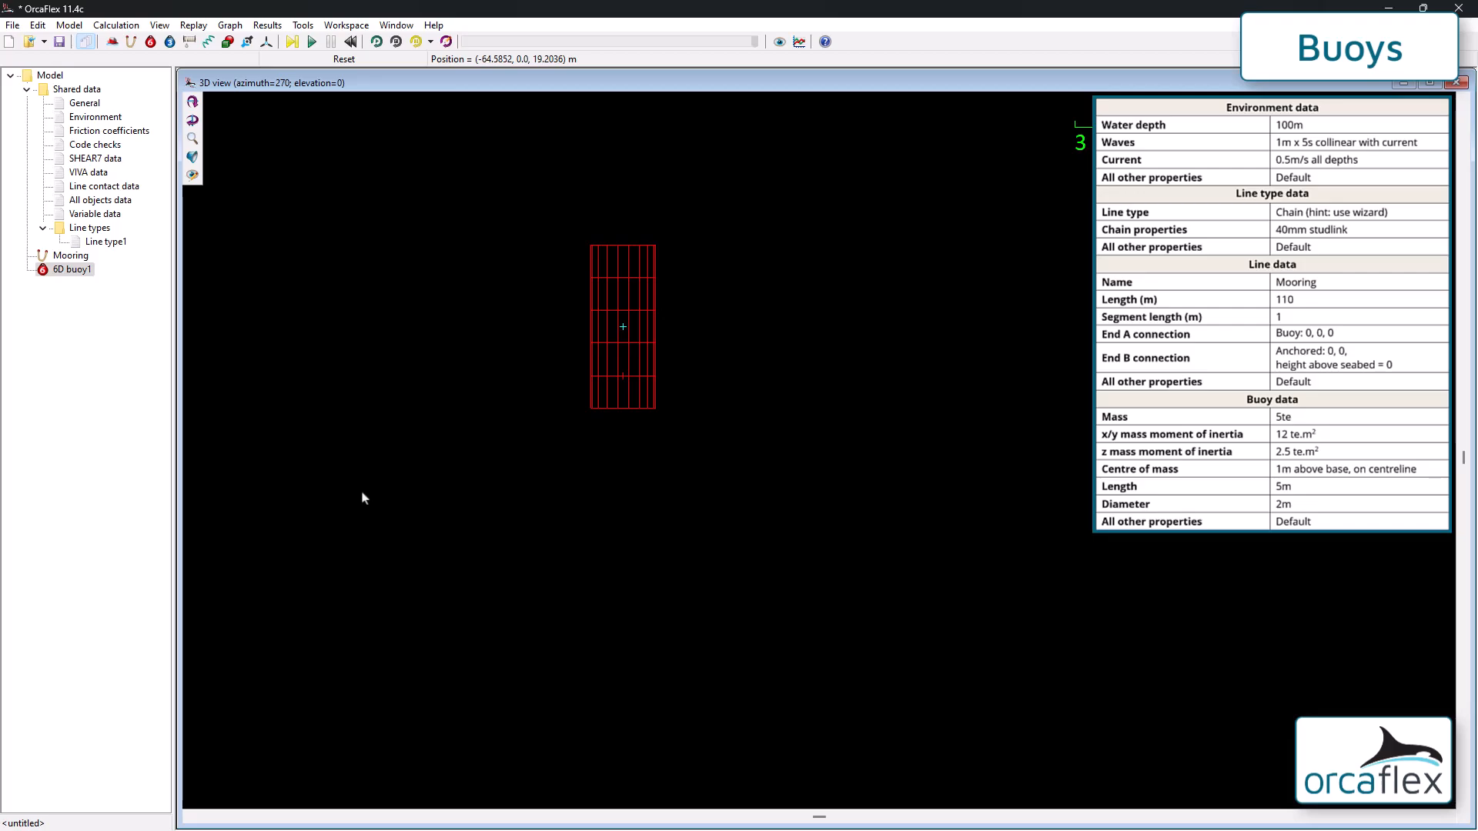
pyautogui.doubleClick(608, 350)
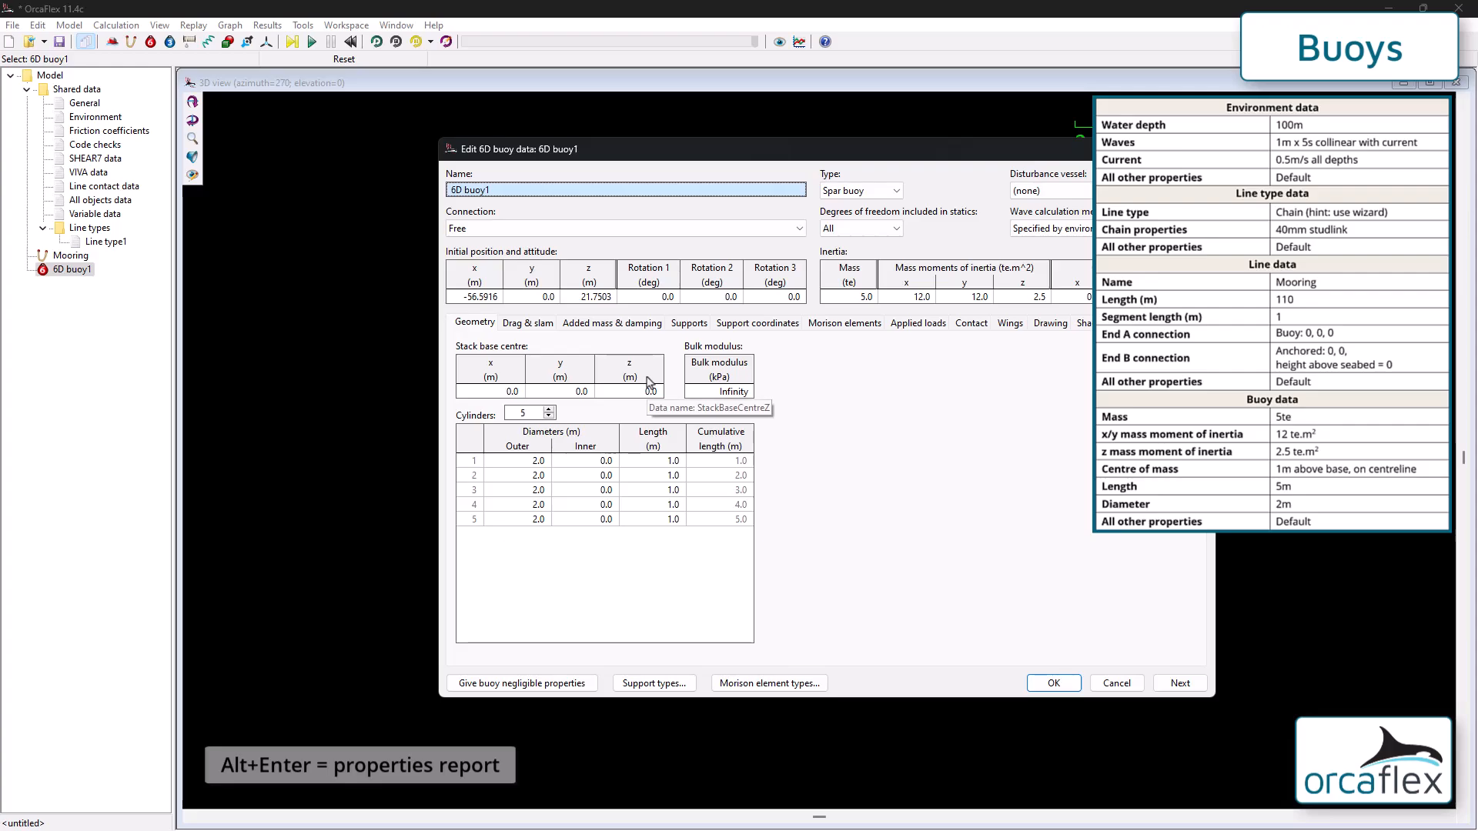
pyautogui.rightClick(873, 419)
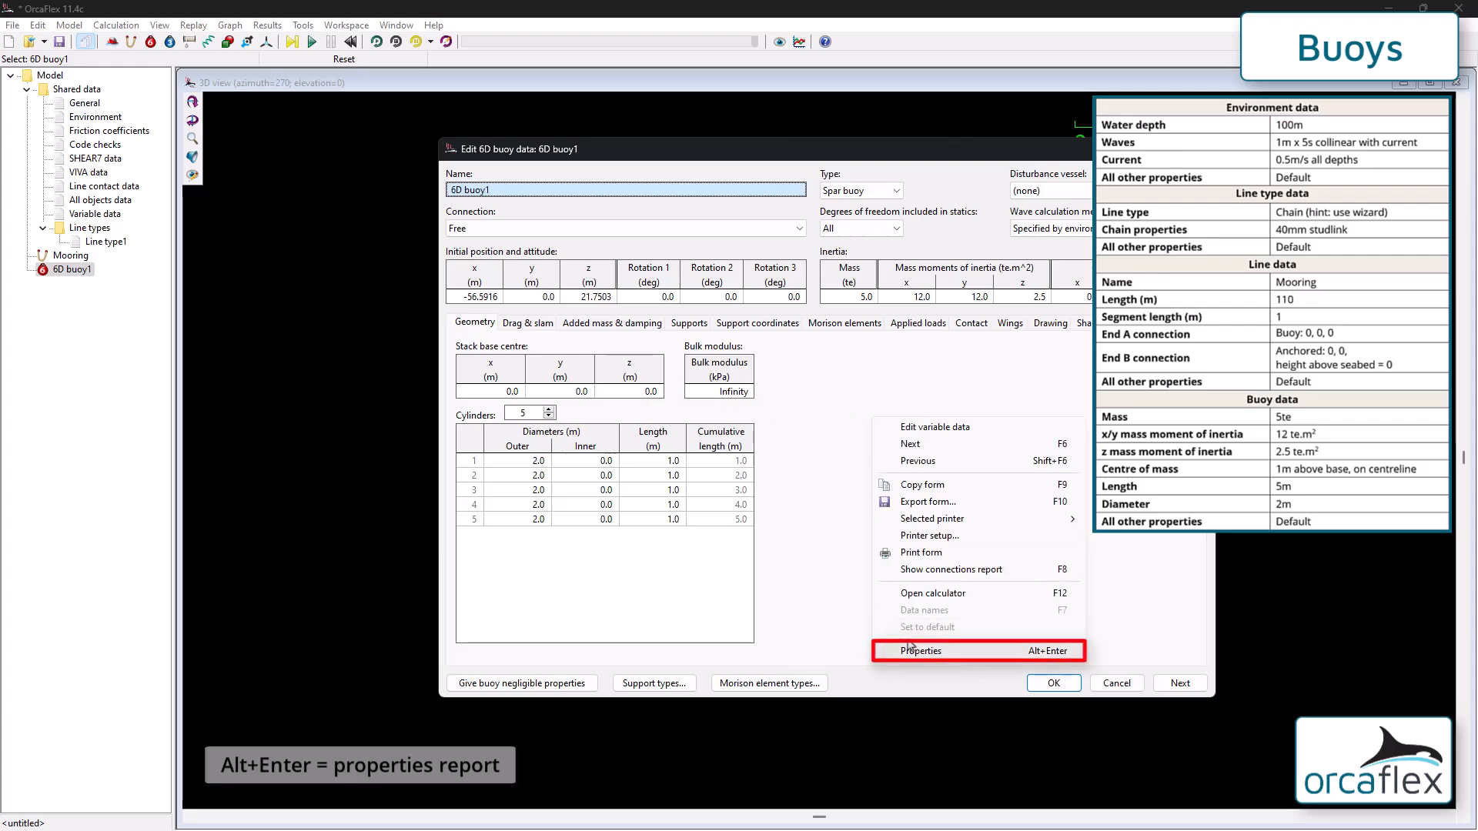
pyautogui.hotkey('alt', 'Return')
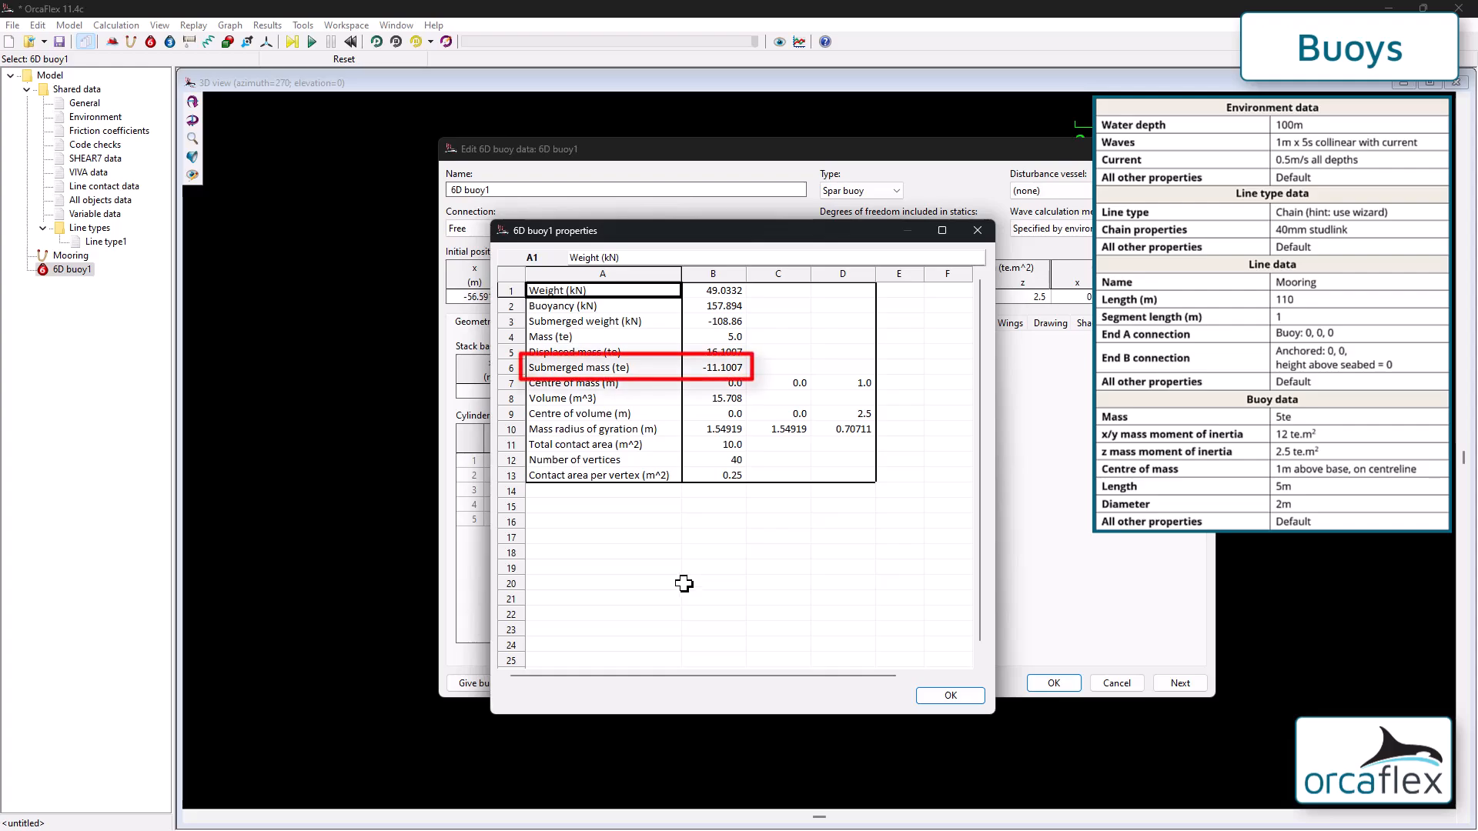
pyautogui.click(950, 695)
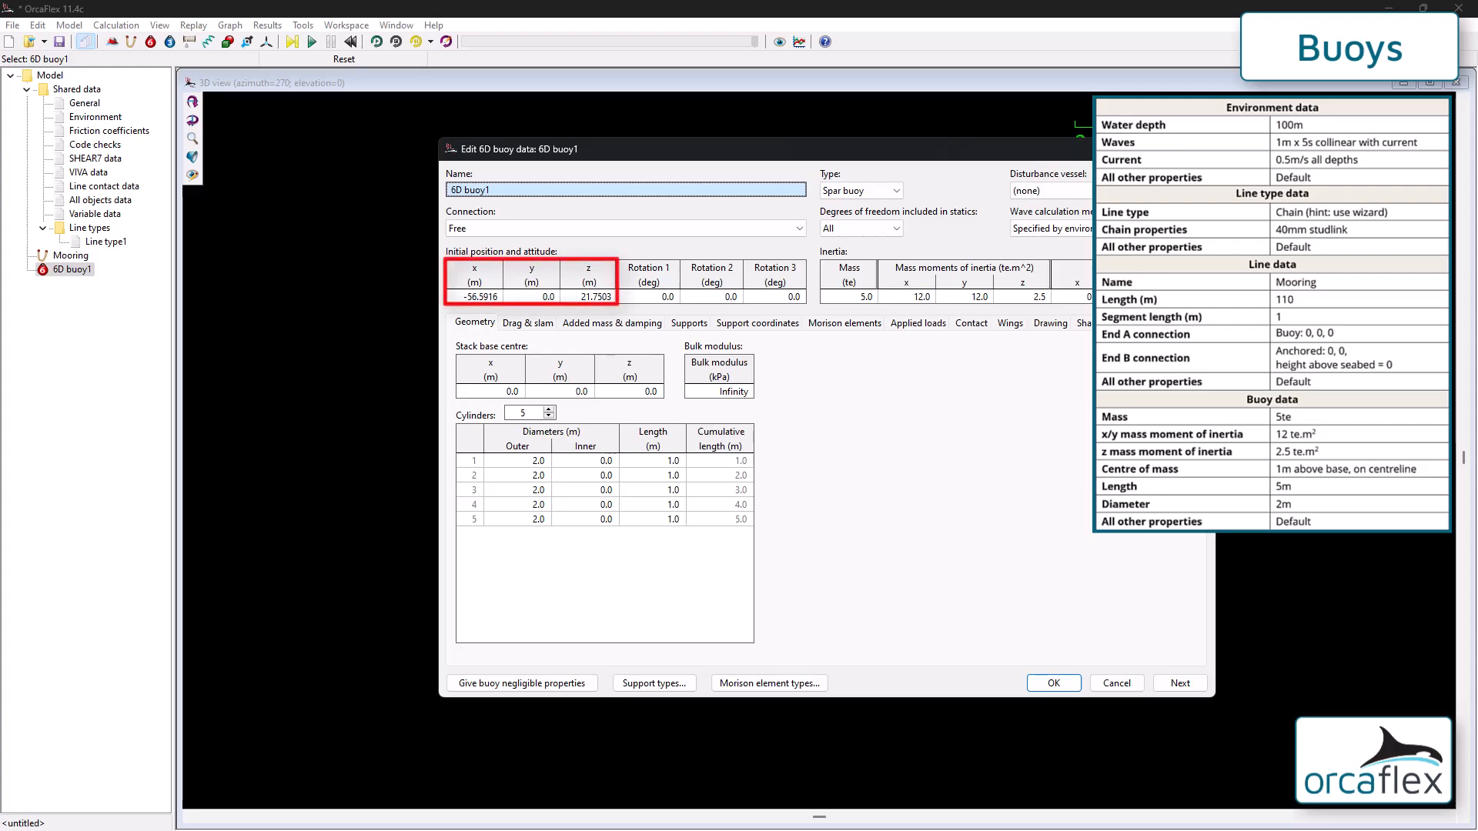
# Step: Set the buoy's initial position to x 0 m and z 0 m and accept the buoy data
pyautogui.click(488, 297)
pyautogui.write('0')
pyautogui.press('Return')
pyautogui.press('Tab')
pyautogui.press('Tab')
pyautogui.write('0')
pyautogui.press('Return')
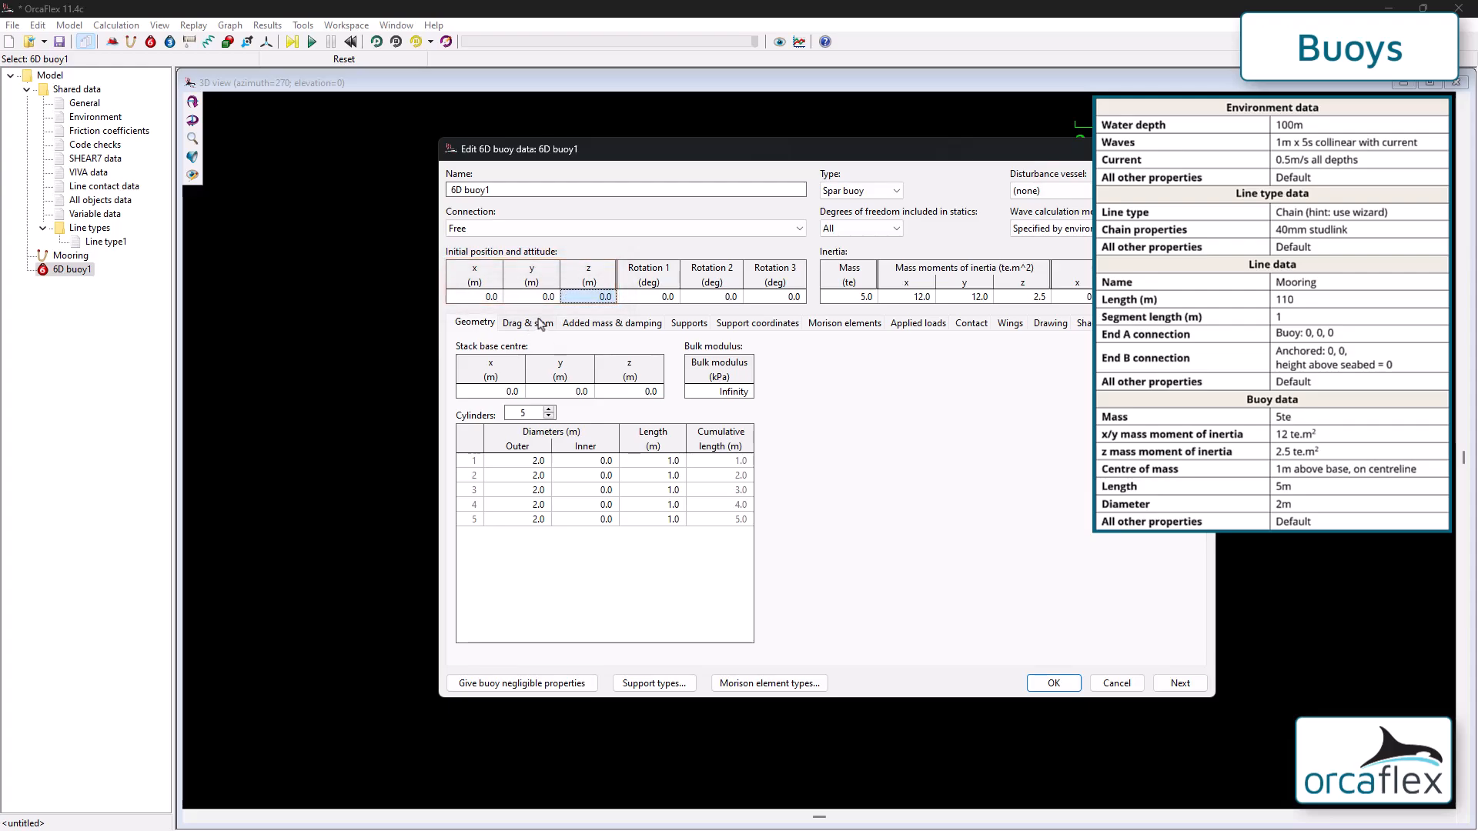
pyautogui.click(1053, 683)
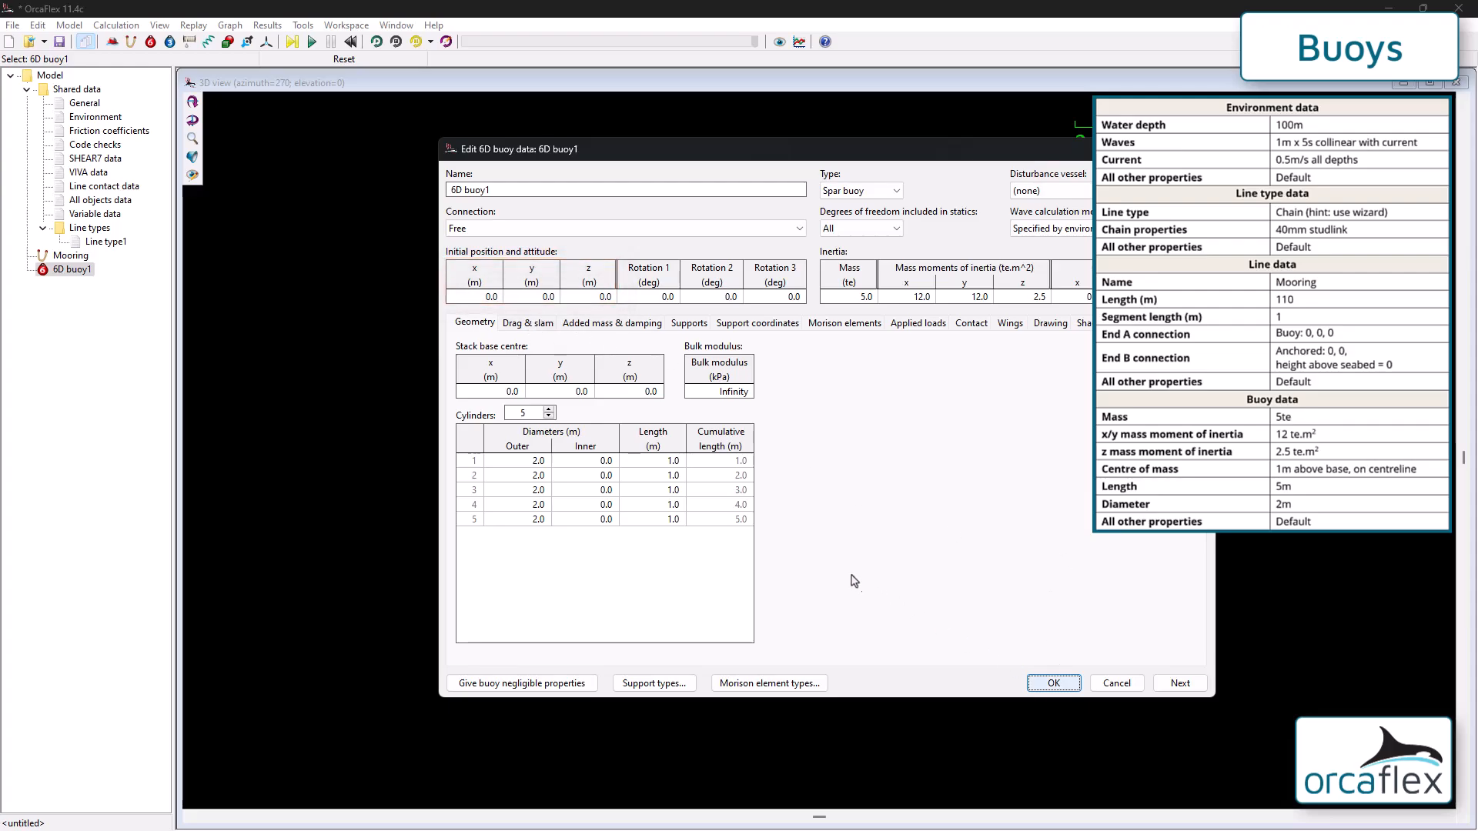
# Step: Connect End A of the Mooring line to 6D buoy1 at position 0, 0, 0
pyautogui.moveTo(538, 155); pyautogui.dragTo(1061, 317)
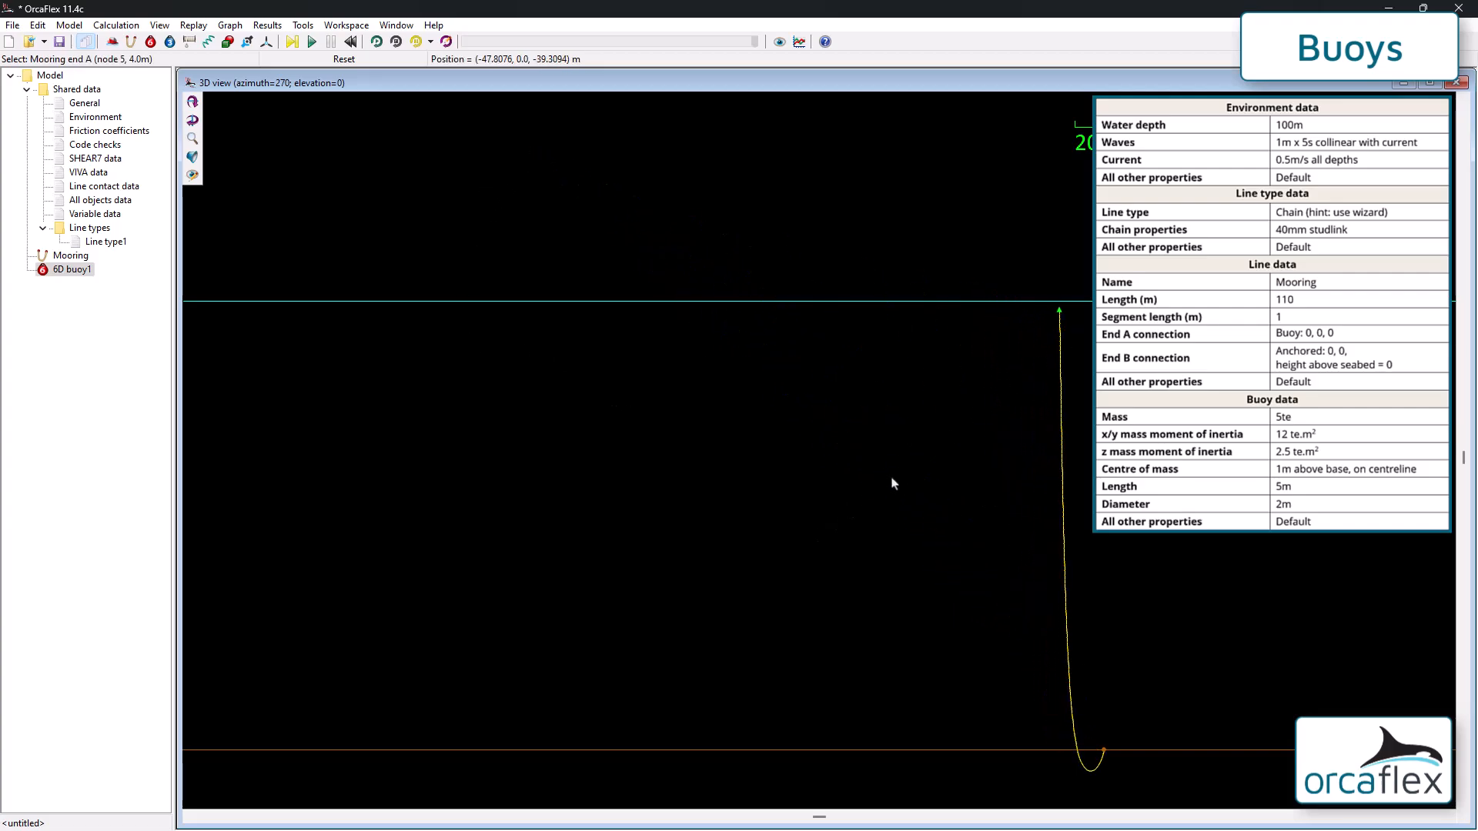
pyautogui.doubleClick(1064, 479)
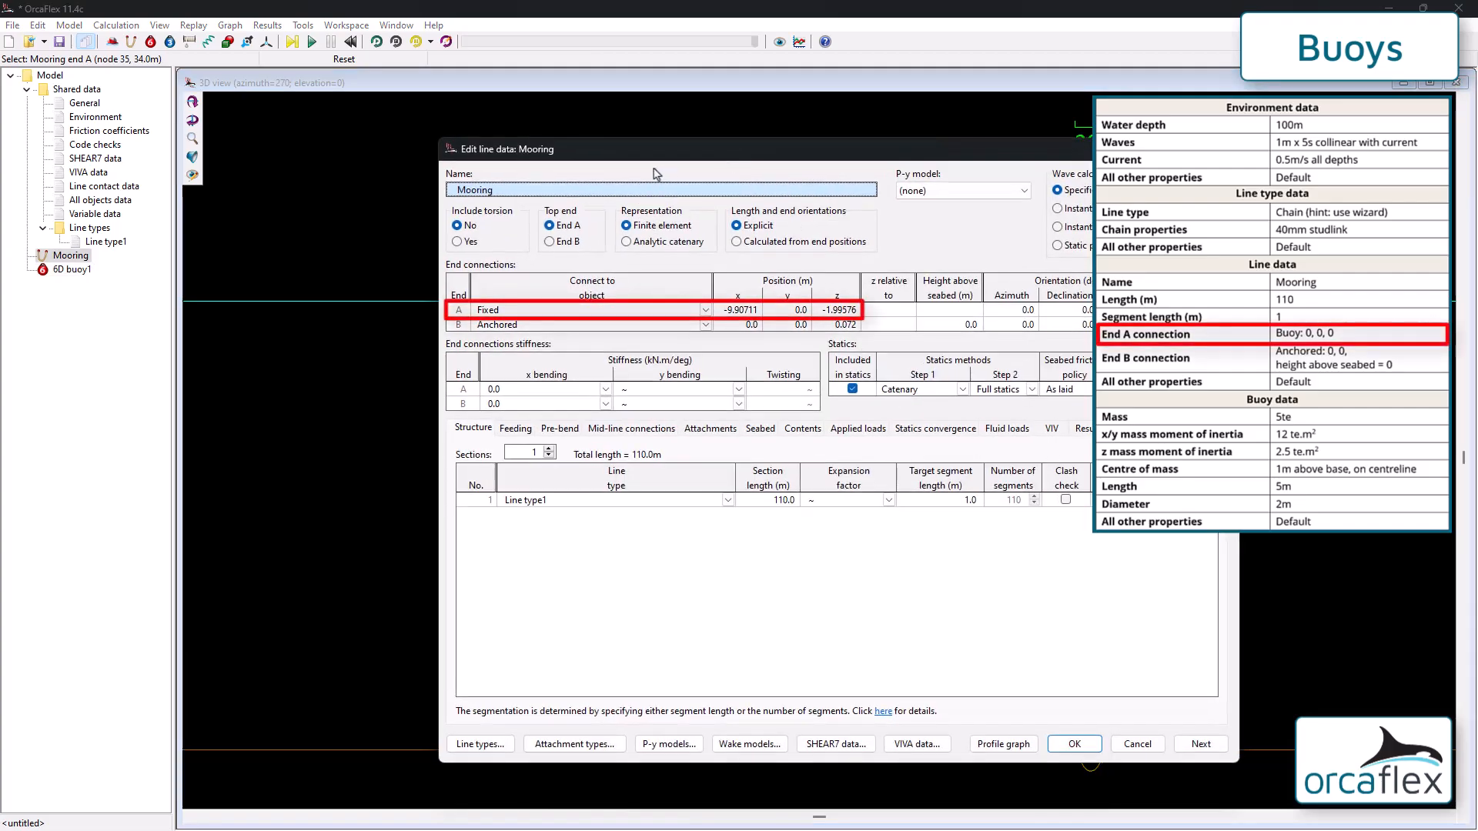
pyautogui.click(565, 308)
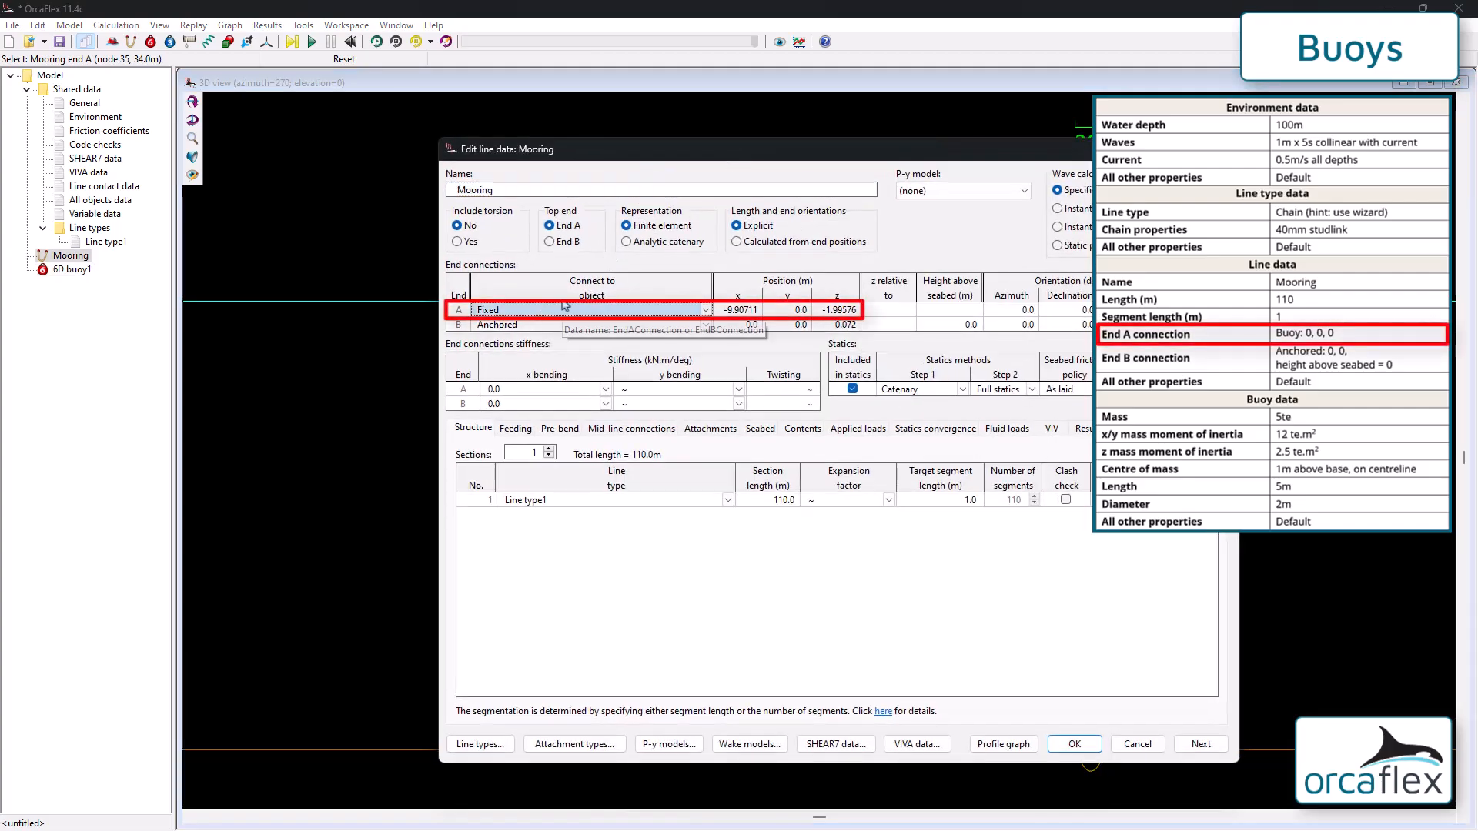
pyautogui.click(705, 310)
pyautogui.click(644, 359)
pyautogui.click(738, 310)
pyautogui.write('0')
pyautogui.press('Return')
pyautogui.press('Right')
pyautogui.press('Right')
pyautogui.write('0')
pyautogui.press('Return')
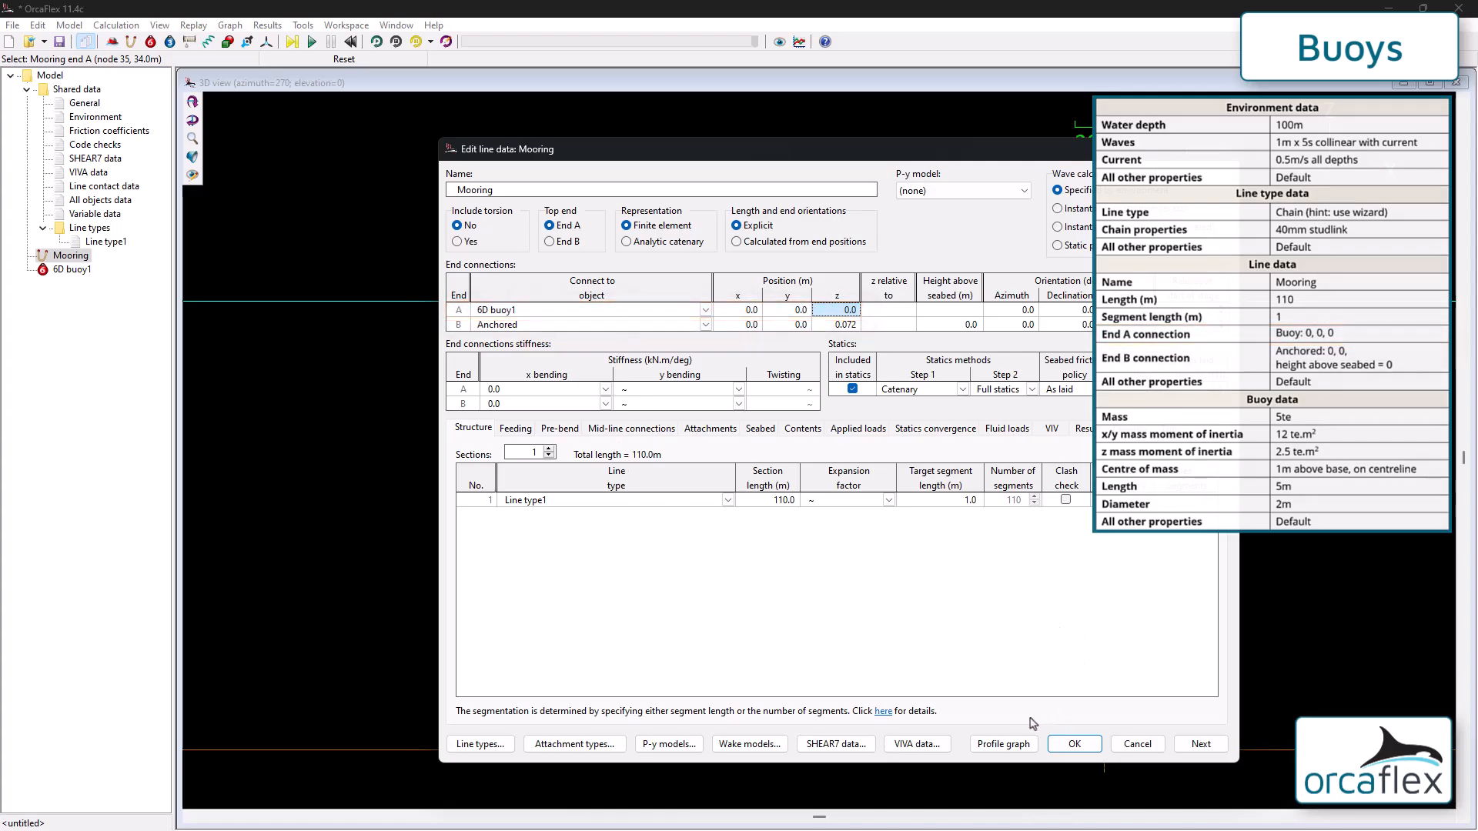
pyautogui.click(1074, 746)
# Step: Try to run the static calculation for the moored buoy and dismiss the statics progress report
pyautogui.moveTo(885, 521); pyautogui.dragTo(670, 471)
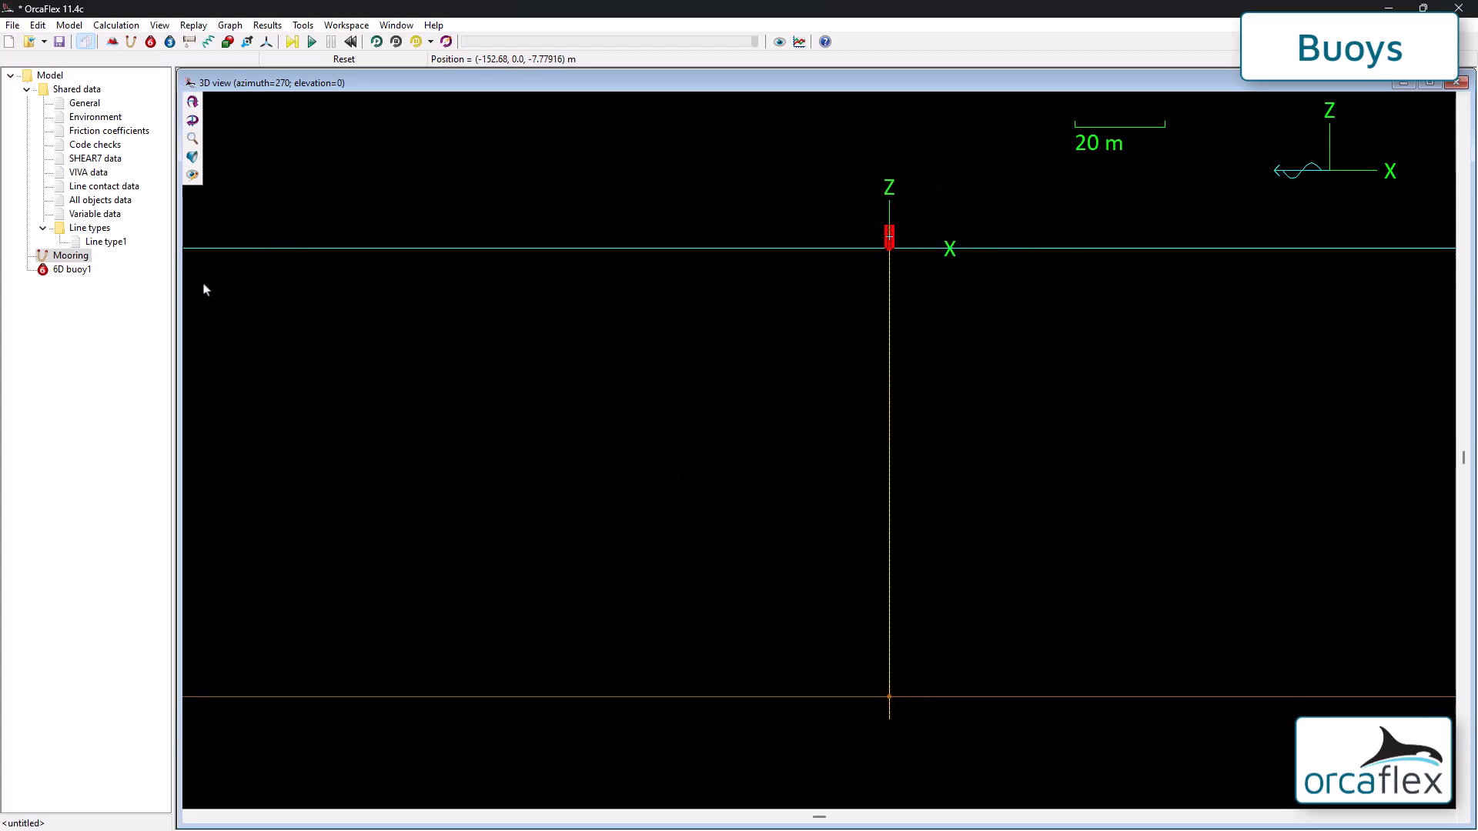
pyautogui.press('F9')
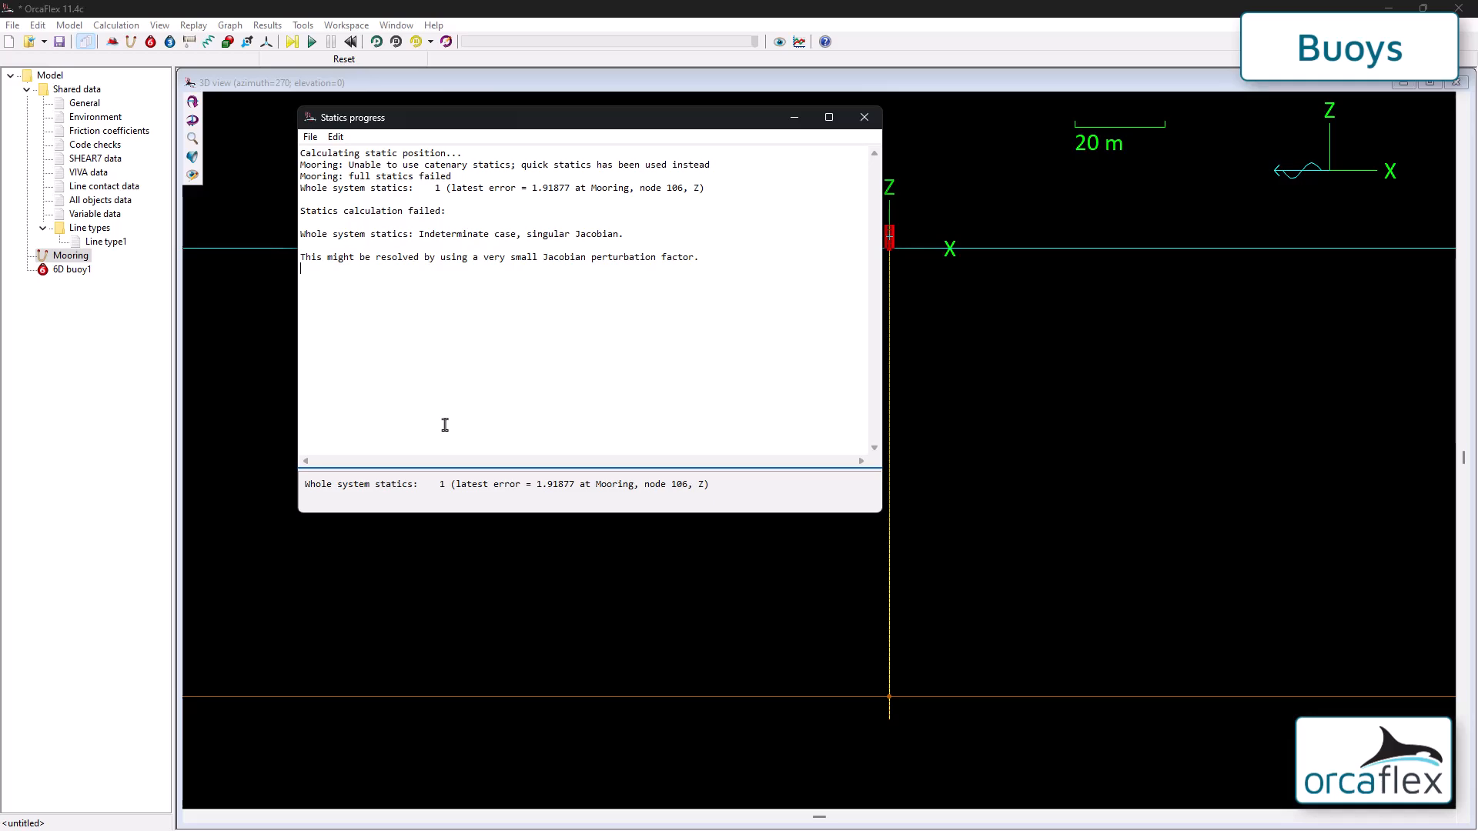
pyautogui.click(863, 119)
# Step: Set the buoy's initial x position to -30 m and try the static calculation again
pyautogui.click(70, 271)
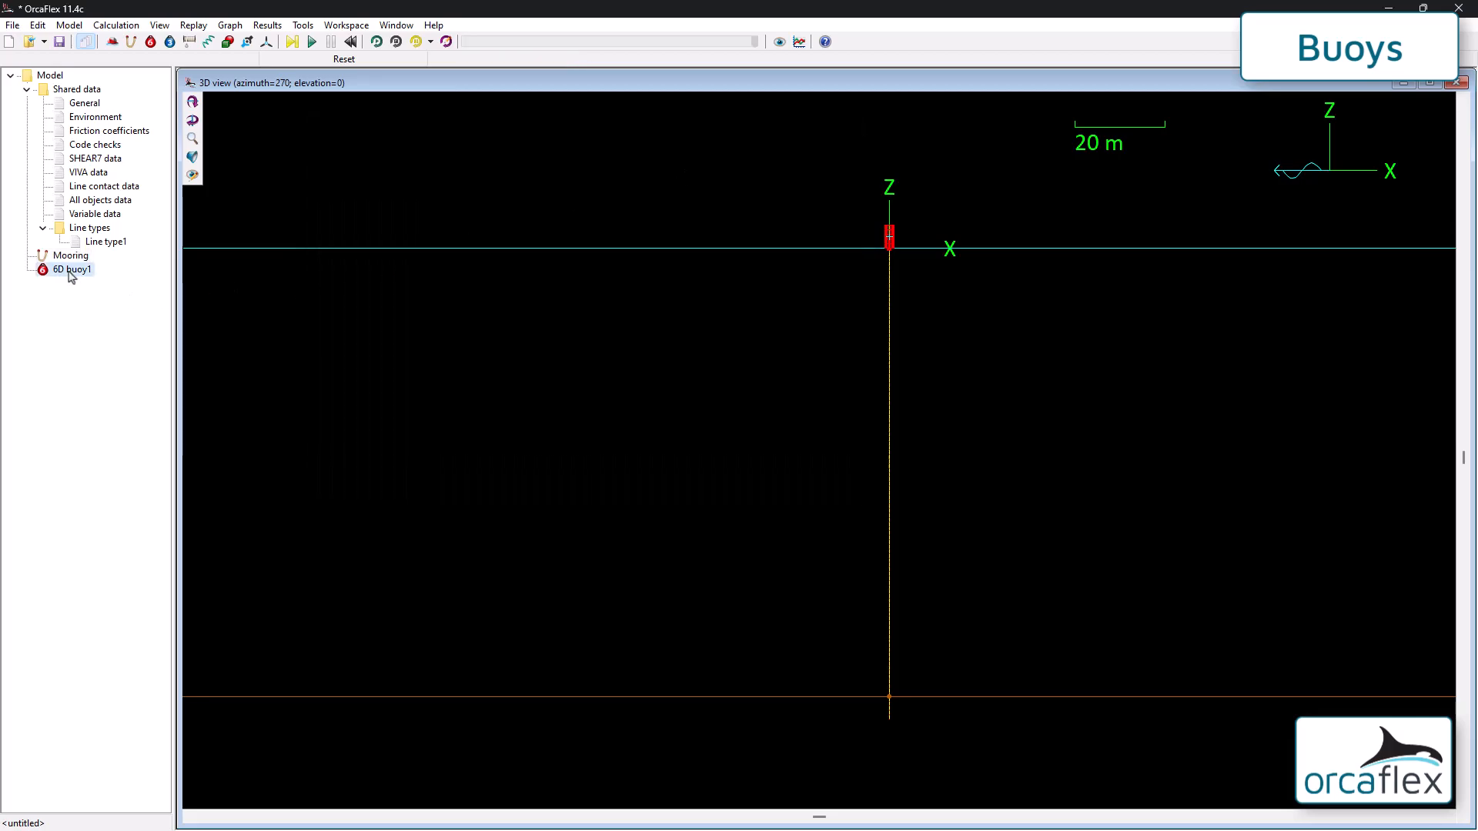
pyautogui.doubleClick(70, 271)
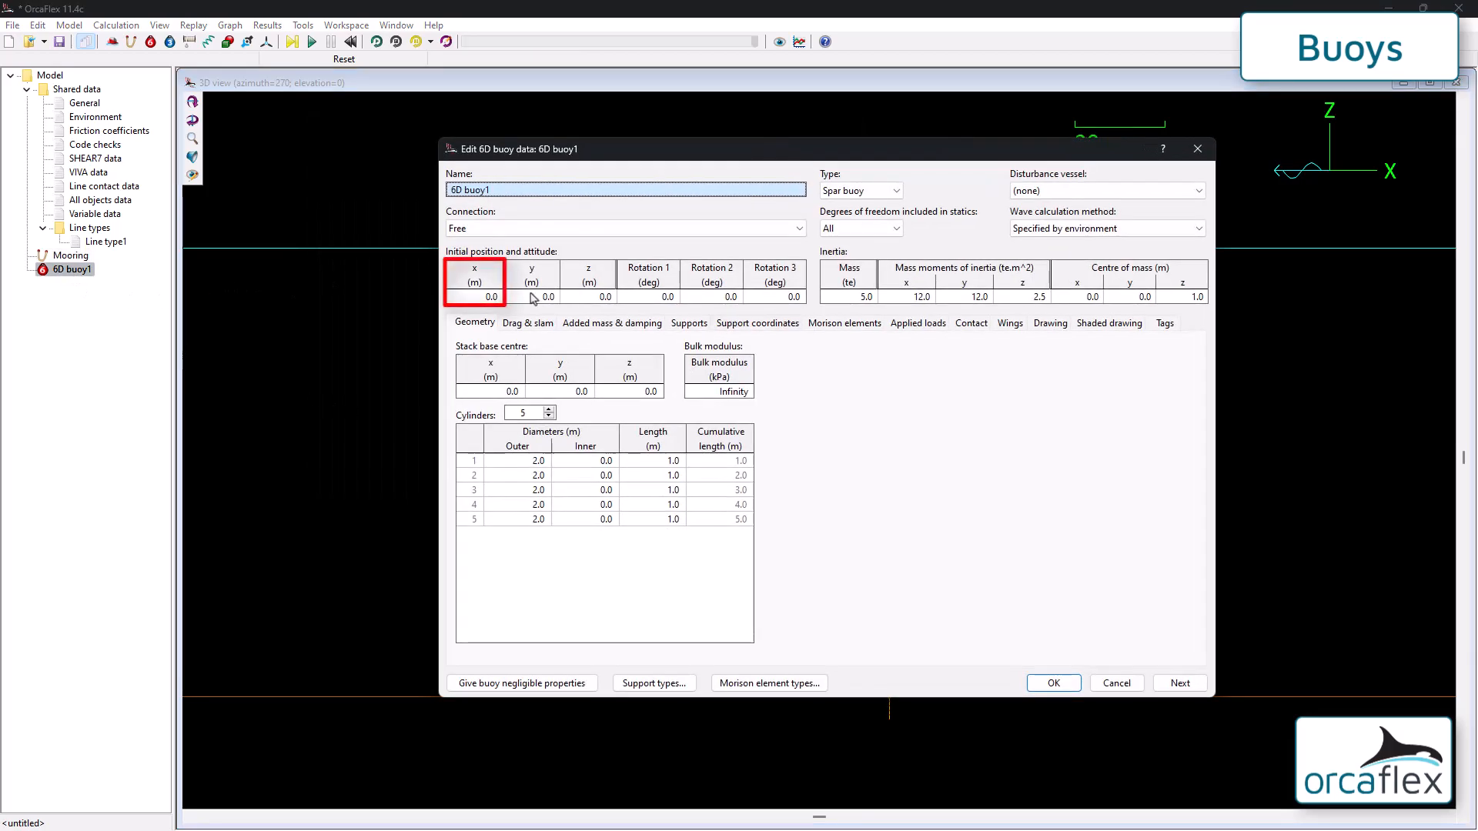
pyautogui.click(480, 299)
pyautogui.write('-30')
pyautogui.press('Return')
pyautogui.press('Return')
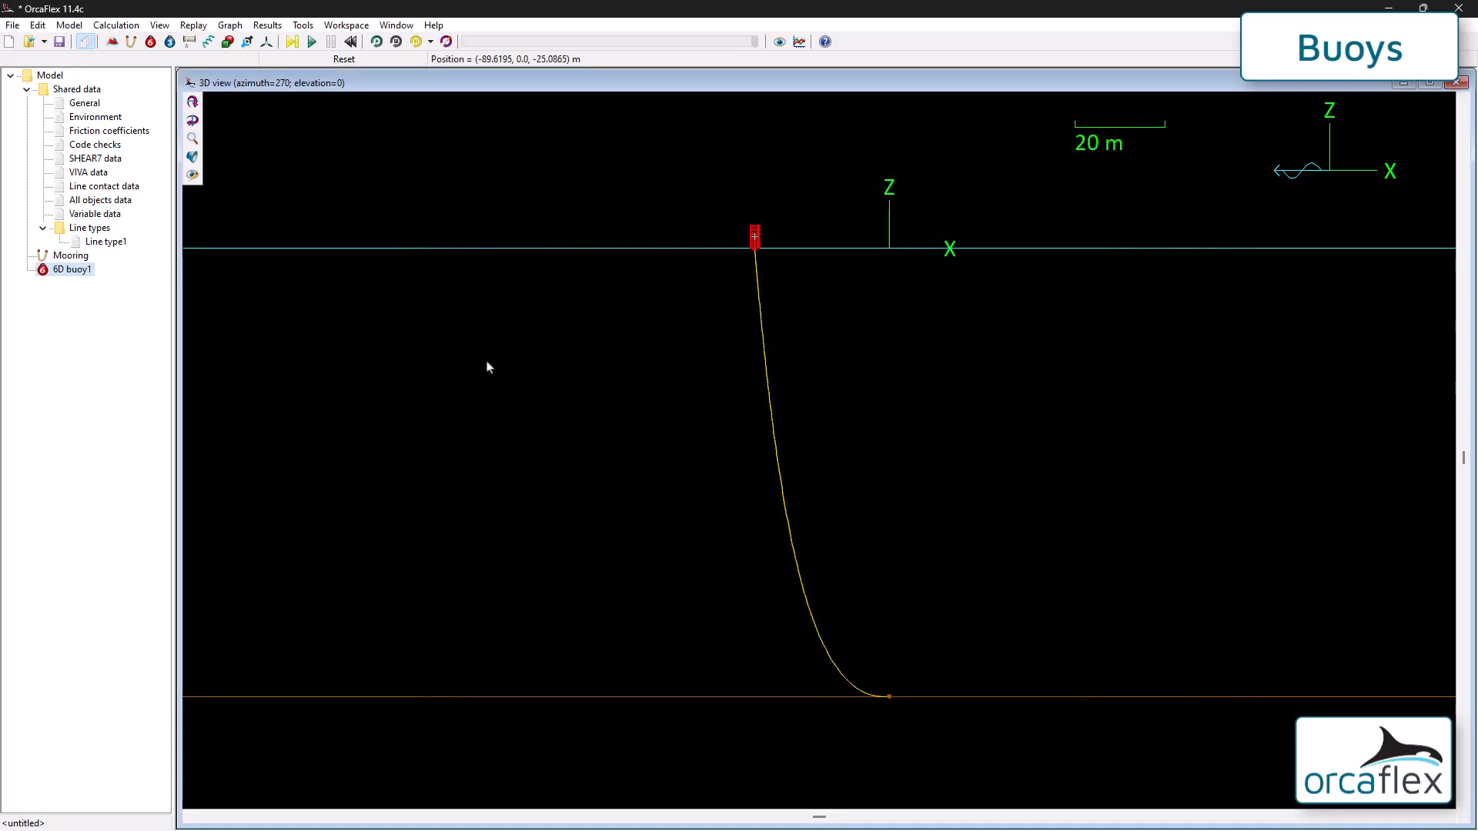
pyautogui.click(293, 44)
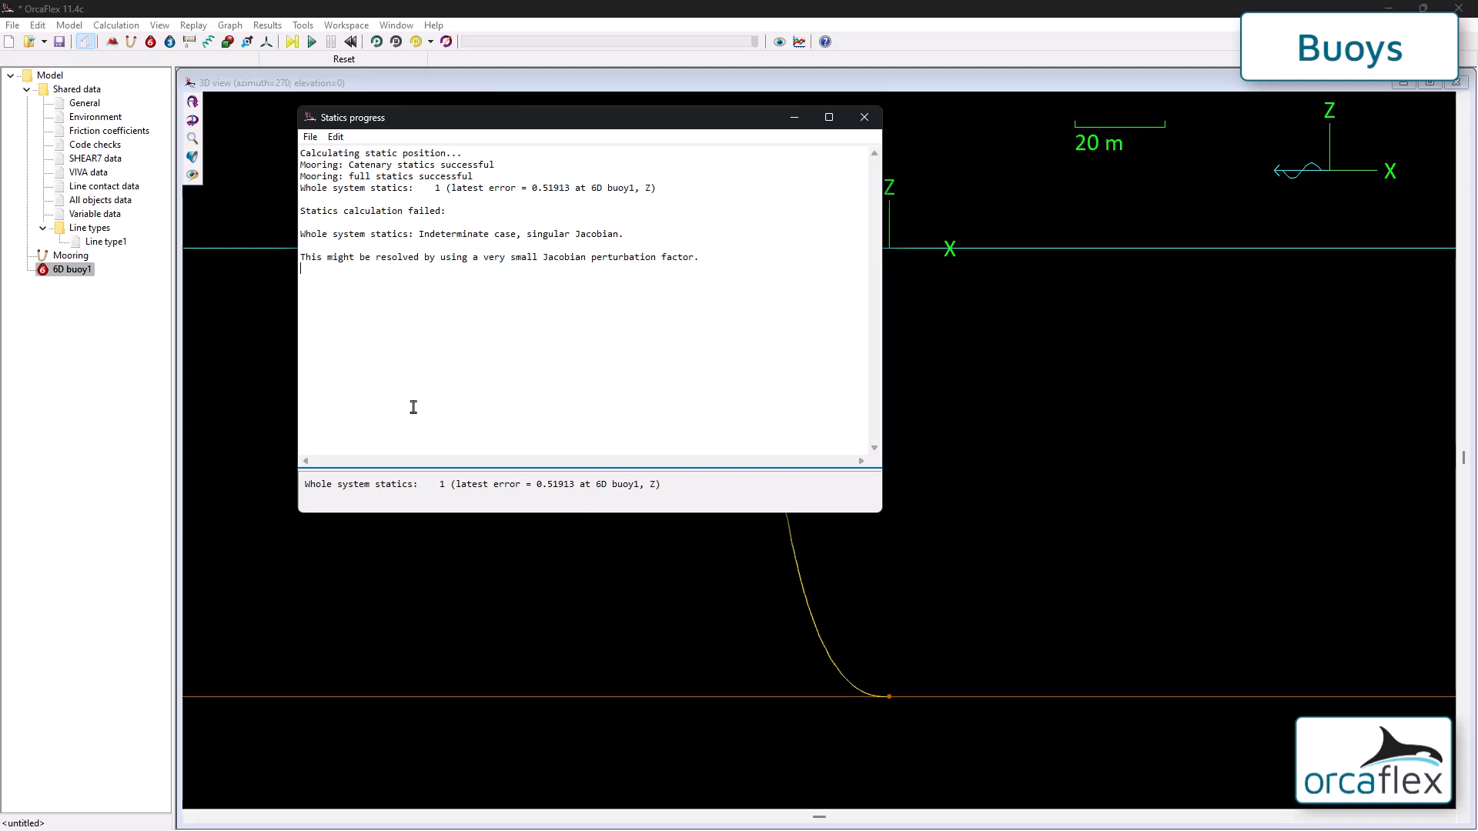
pyautogui.click(864, 118)
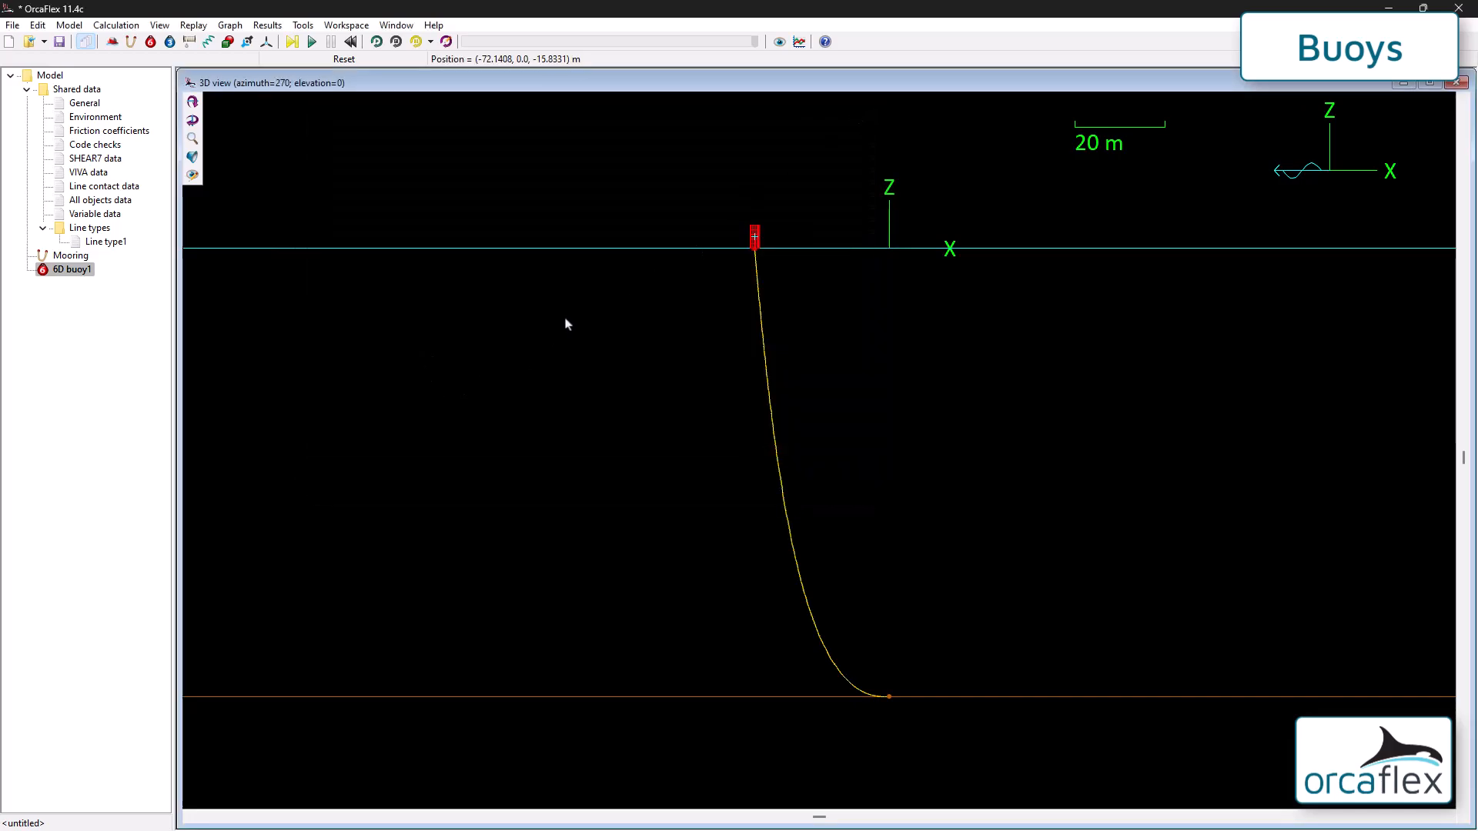
# Step: Set the buoy's initial z position to -2.5 m, try the static calculation and dismiss the statics progress report
pyautogui.doubleClick(73, 270)
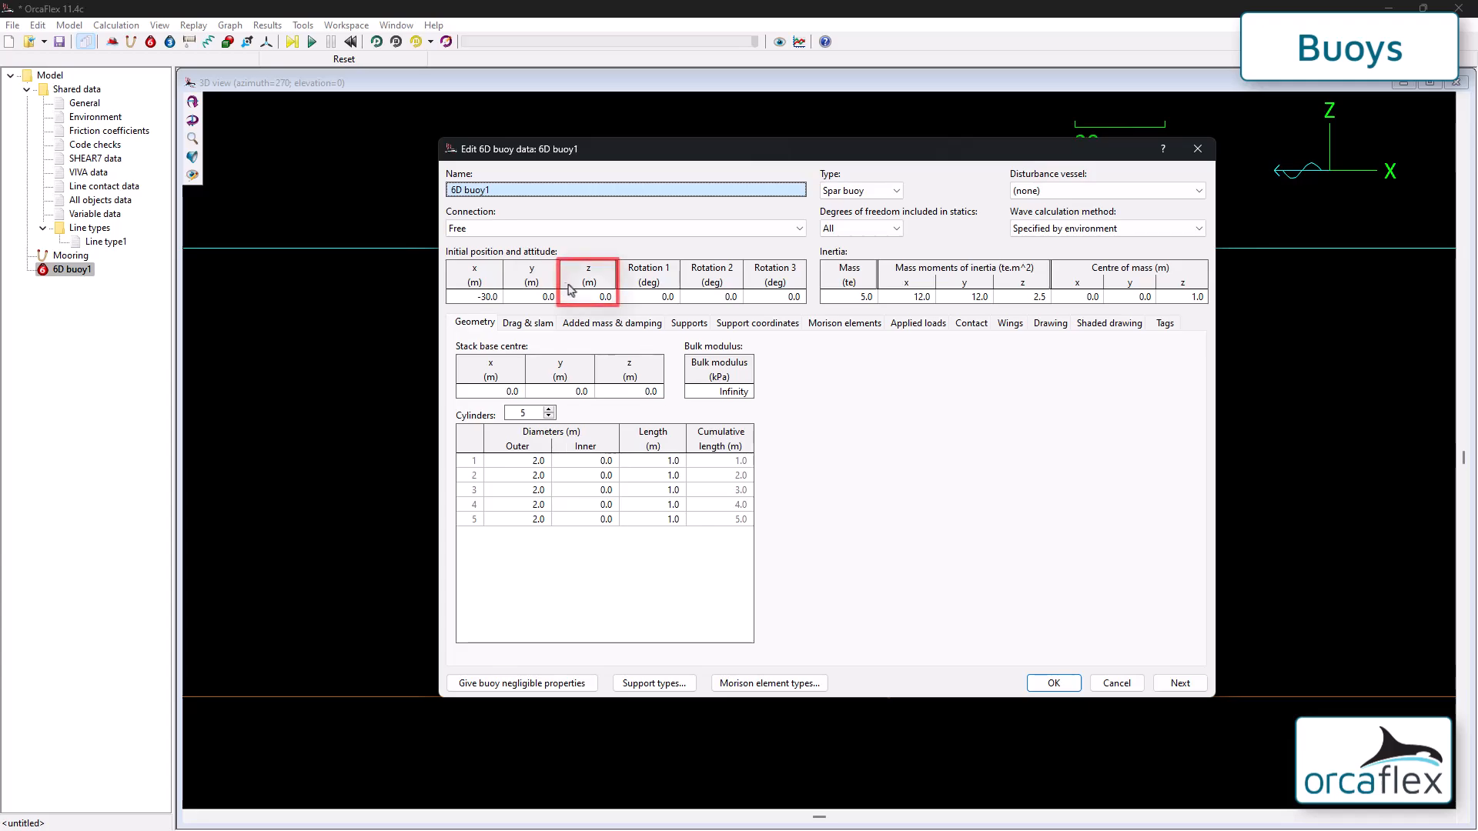
pyautogui.click(599, 297)
pyautogui.write('-2.5')
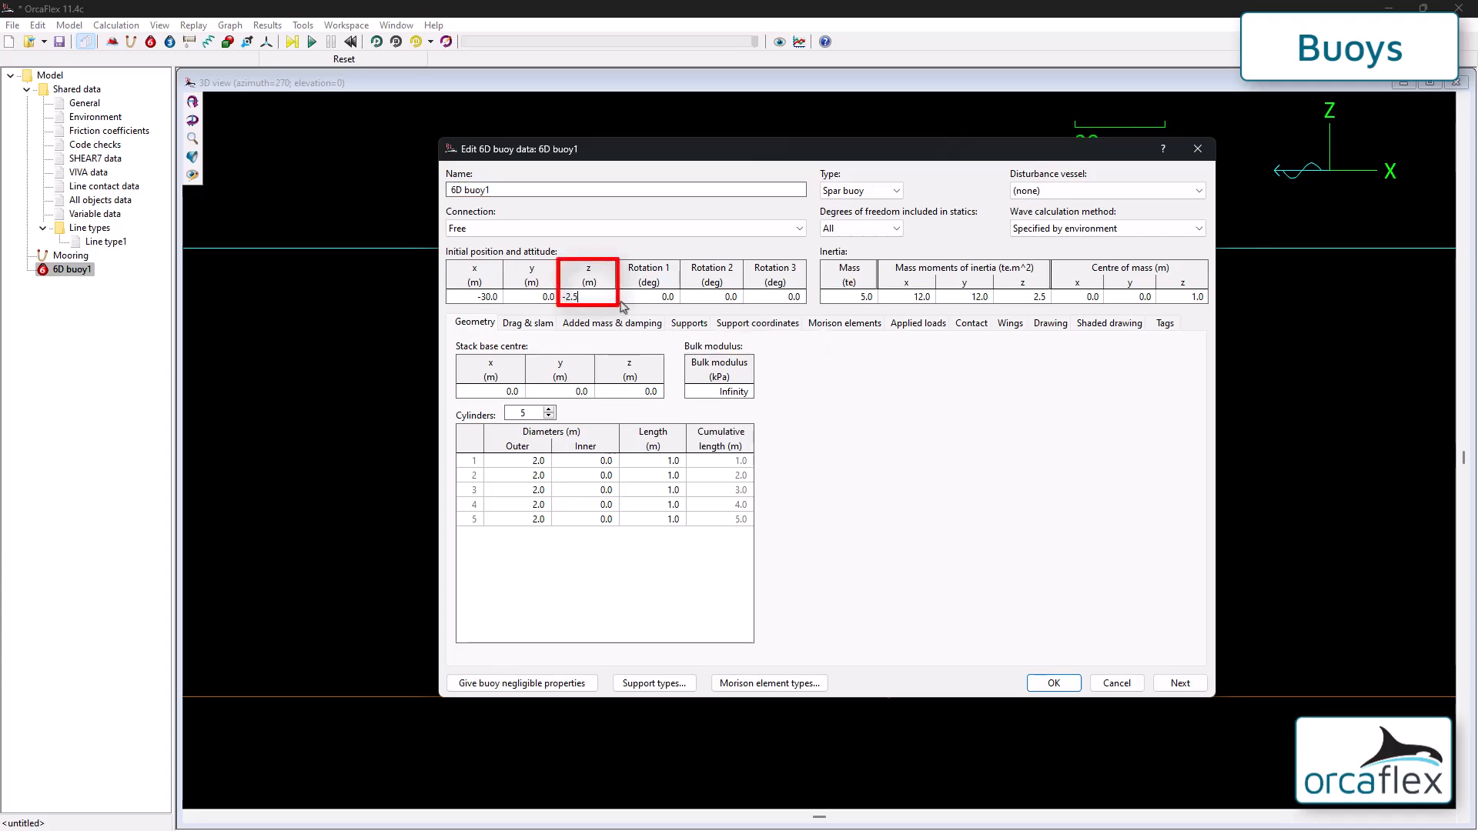
pyautogui.press('Return')
pyautogui.press('Return')
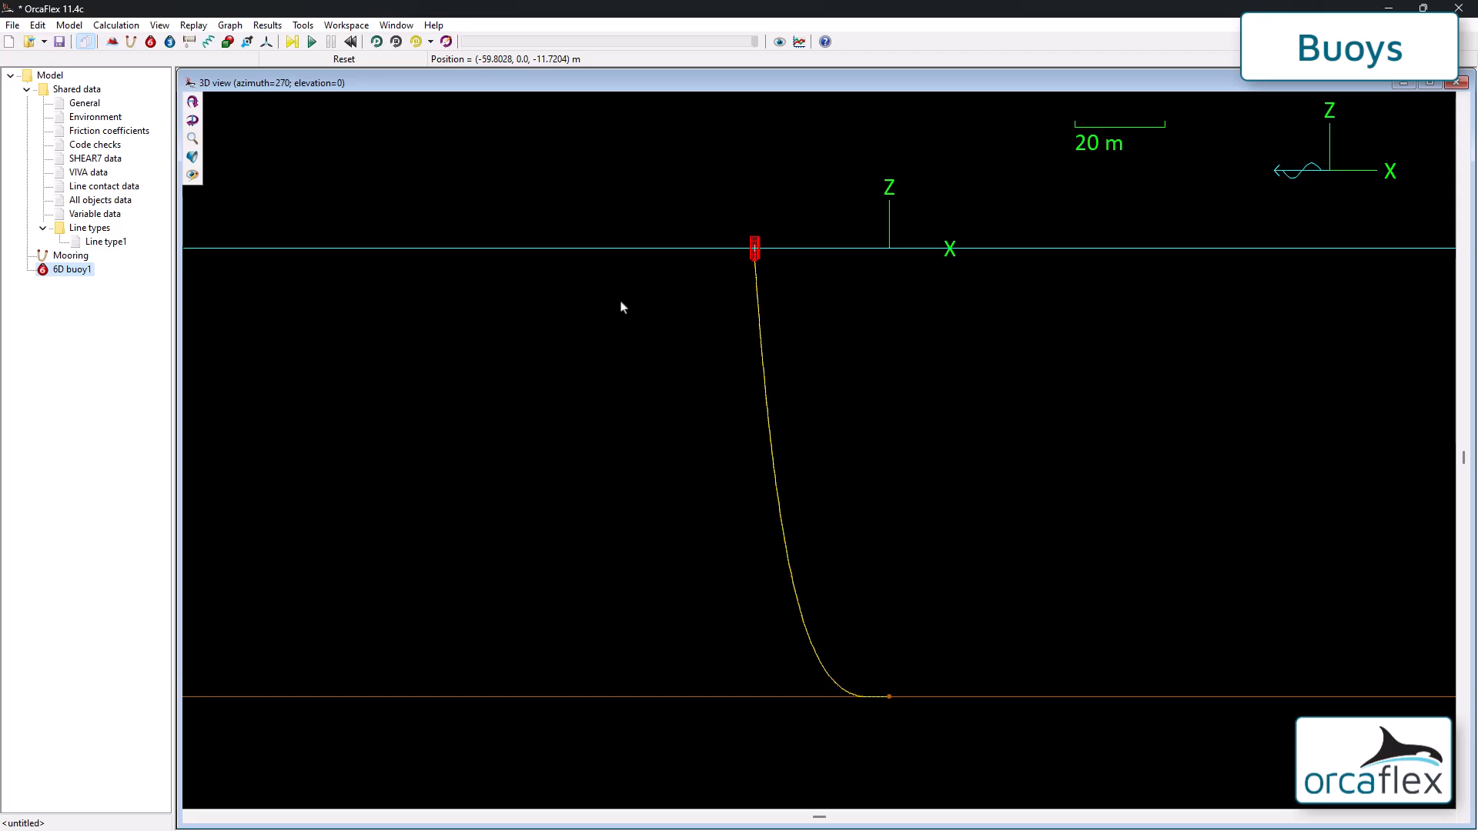
pyautogui.click(293, 43)
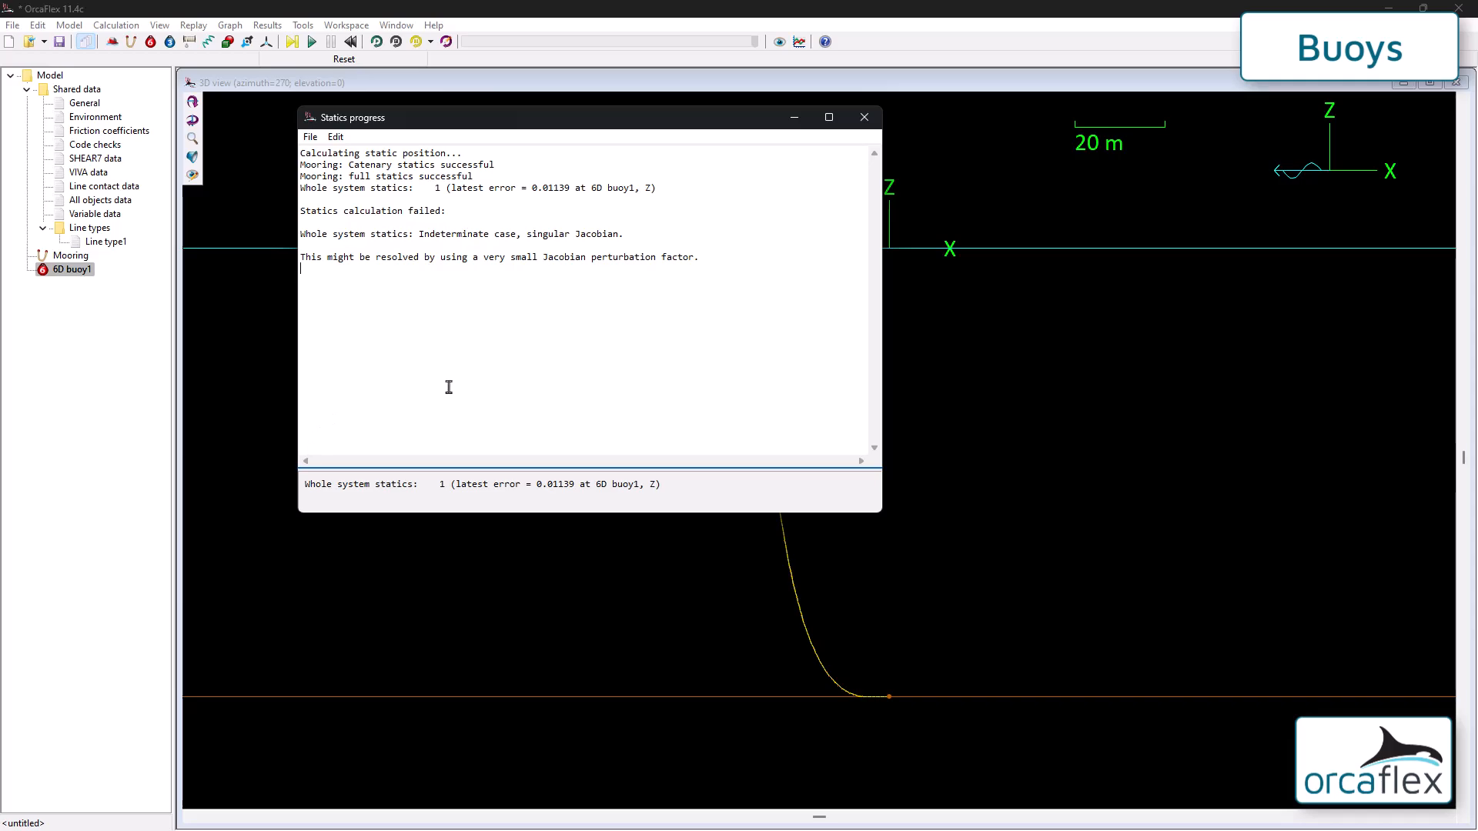
pyautogui.click(864, 117)
# Step: Set the x position of the Mooring line's End A connection to 0.001 m and calculate statics
pyautogui.doubleClick(82, 272)
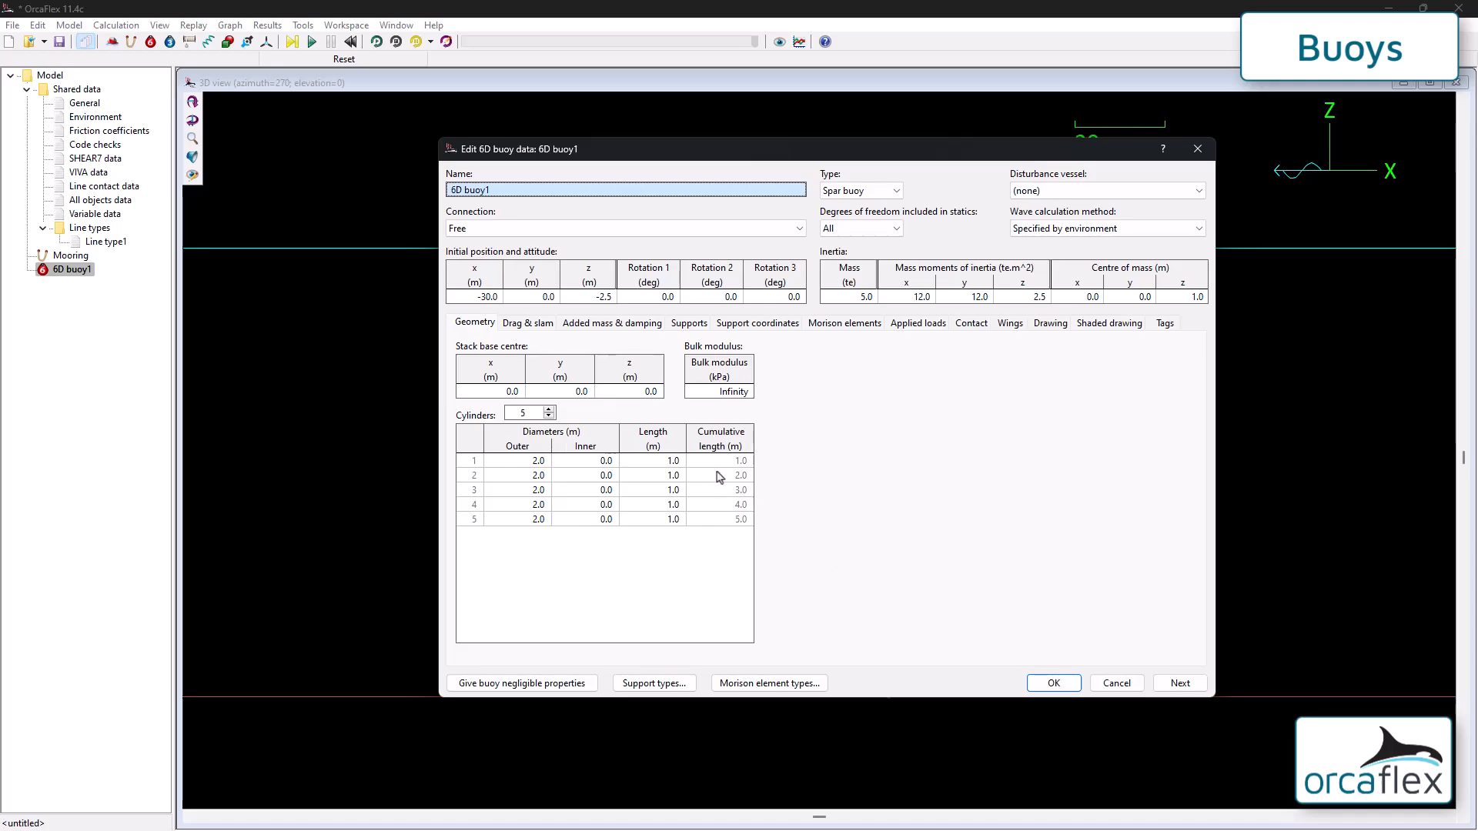
pyautogui.click(1052, 682)
pyautogui.doubleClick(70, 256)
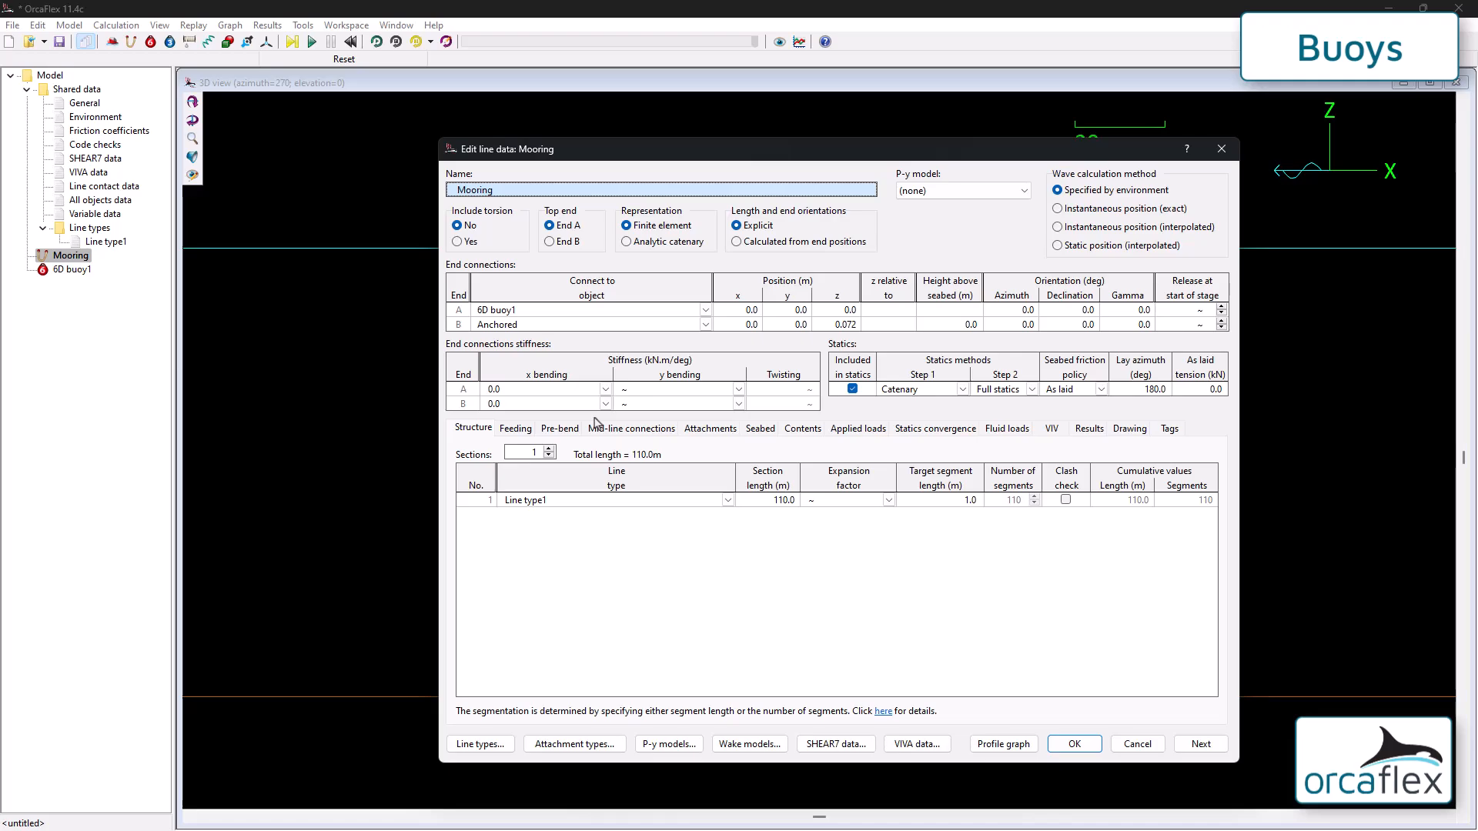
pyautogui.click(751, 309)
pyautogui.write('0.00')
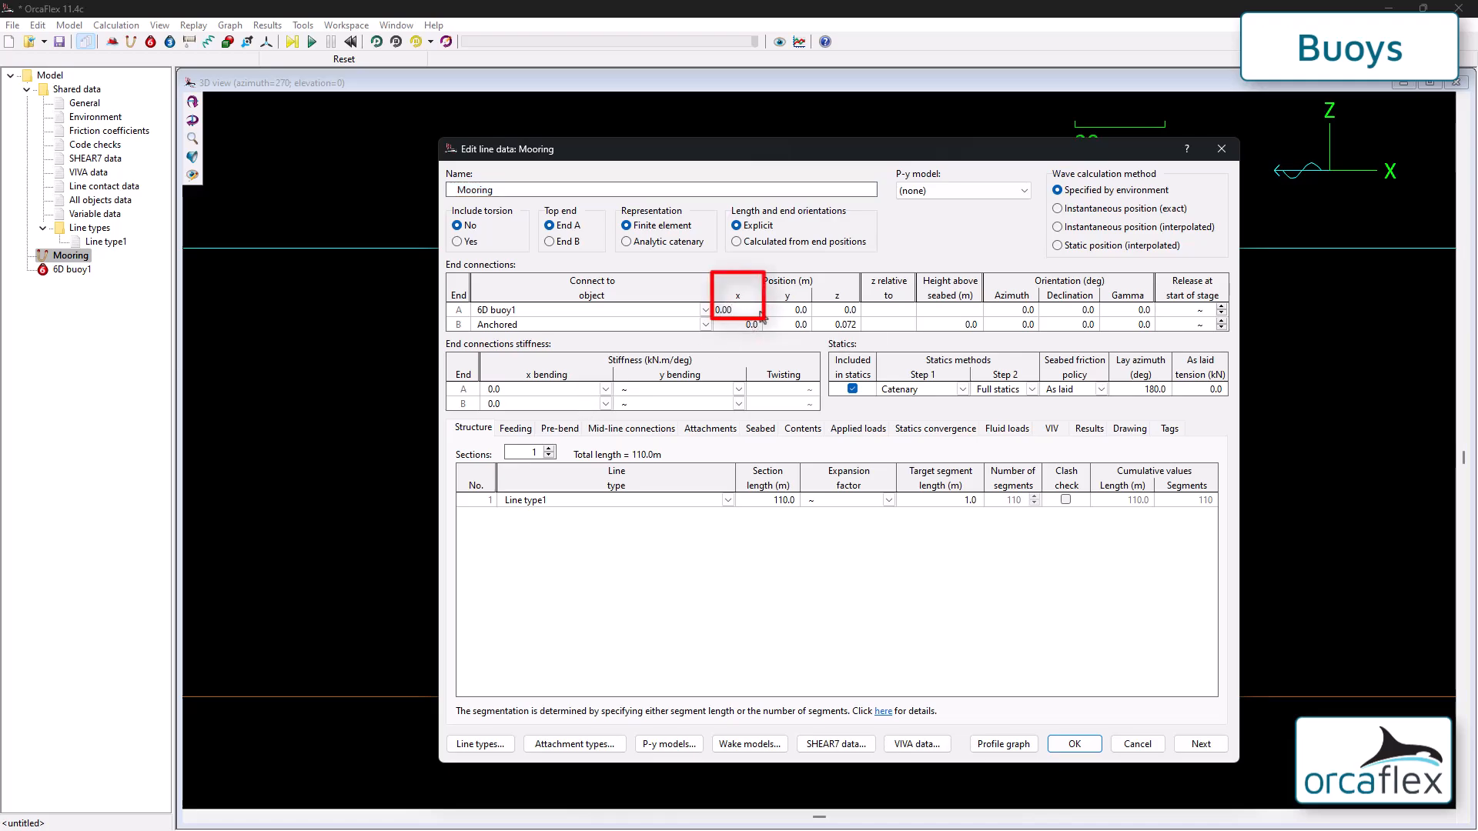
pyautogui.write('1')
pyautogui.press('Return')
pyautogui.click(1072, 742)
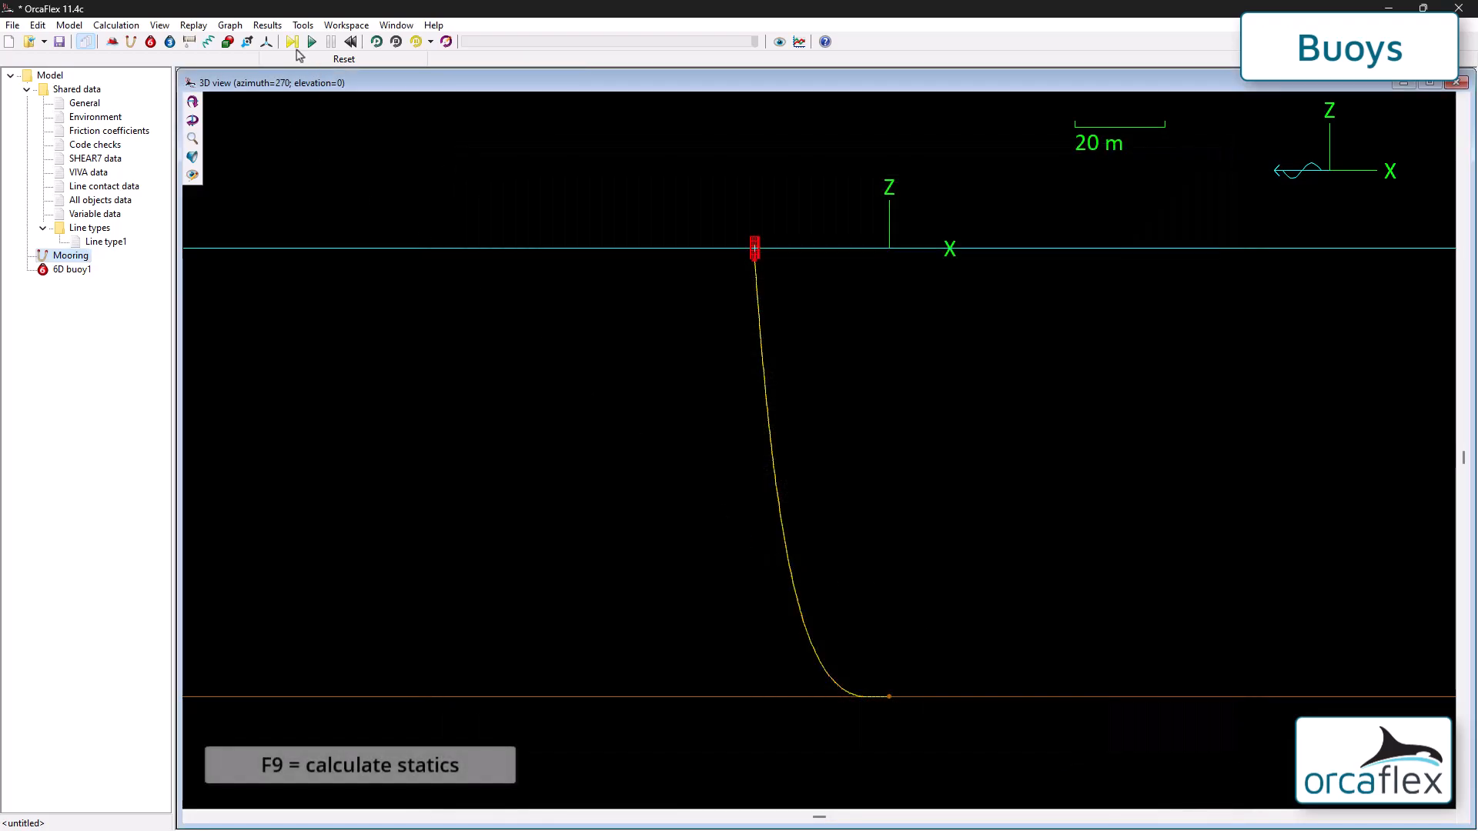
pyautogui.click(292, 43)
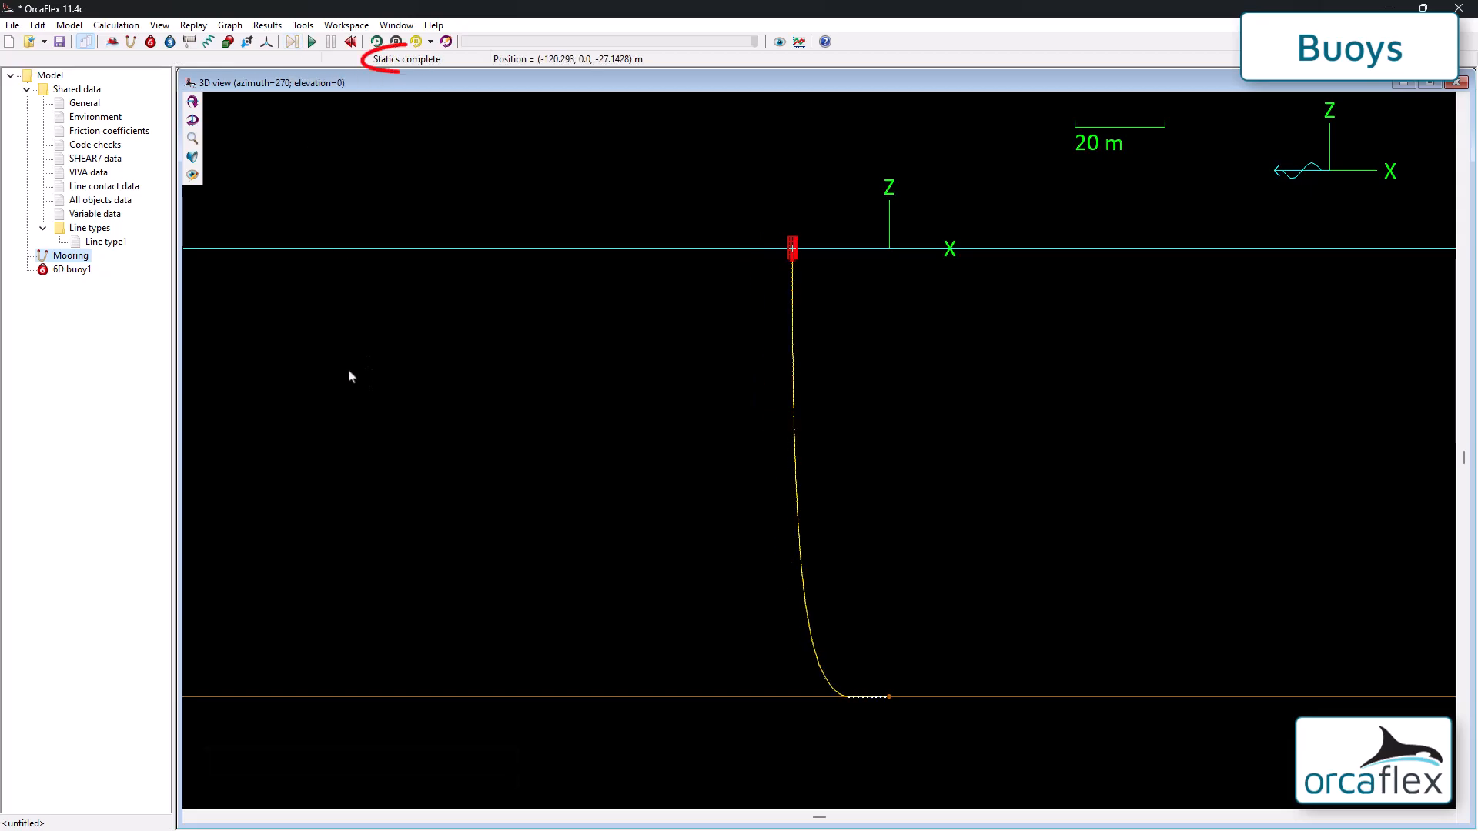
# Step: Run the dynamic simulation and plot the time history of the implicit solver iteration count for the whole simulation
pyautogui.click(312, 45)
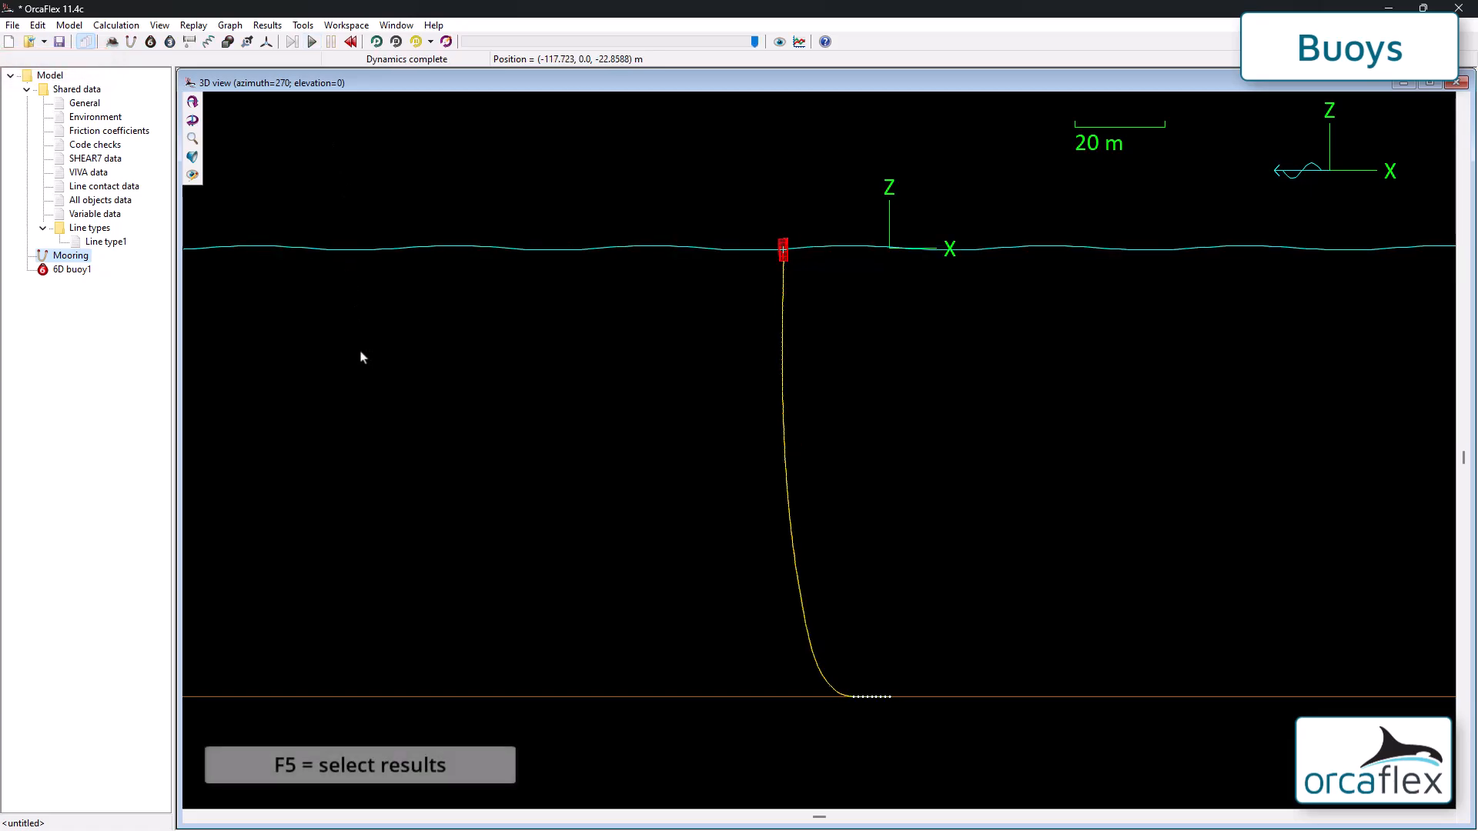
pyautogui.click(799, 41)
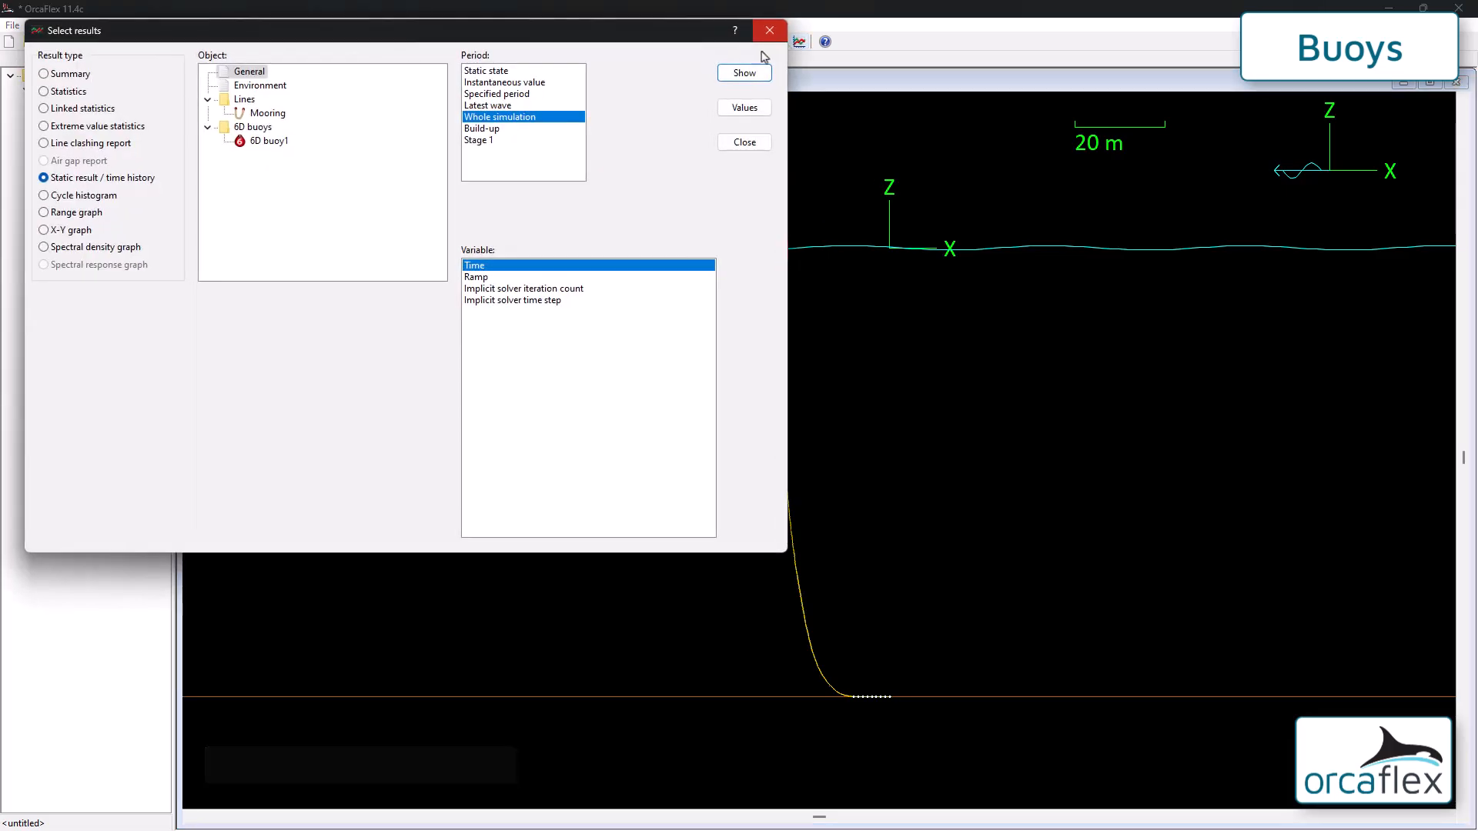
pyautogui.click(569, 289)
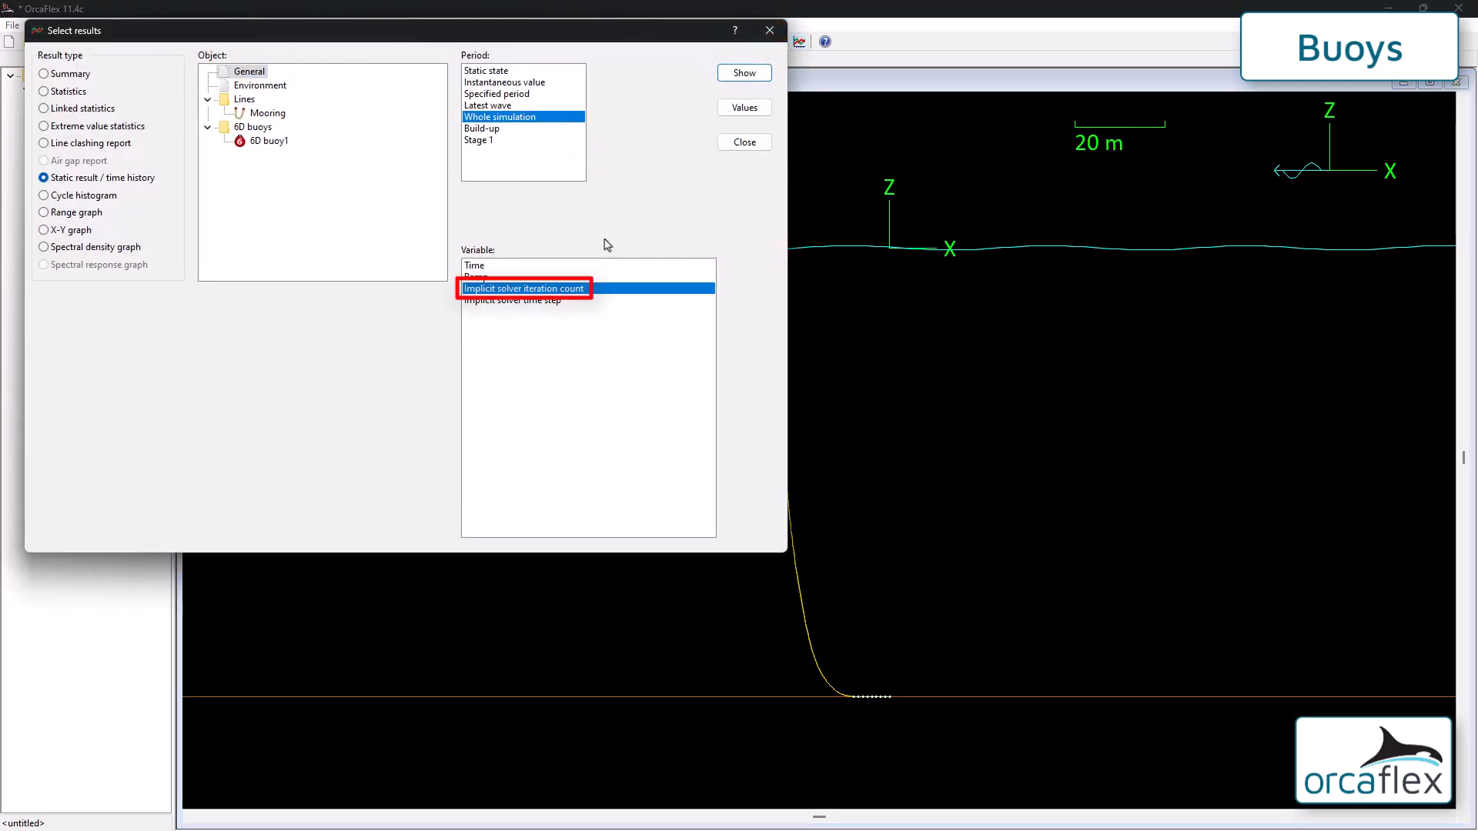
pyautogui.click(737, 77)
pyautogui.click(744, 142)
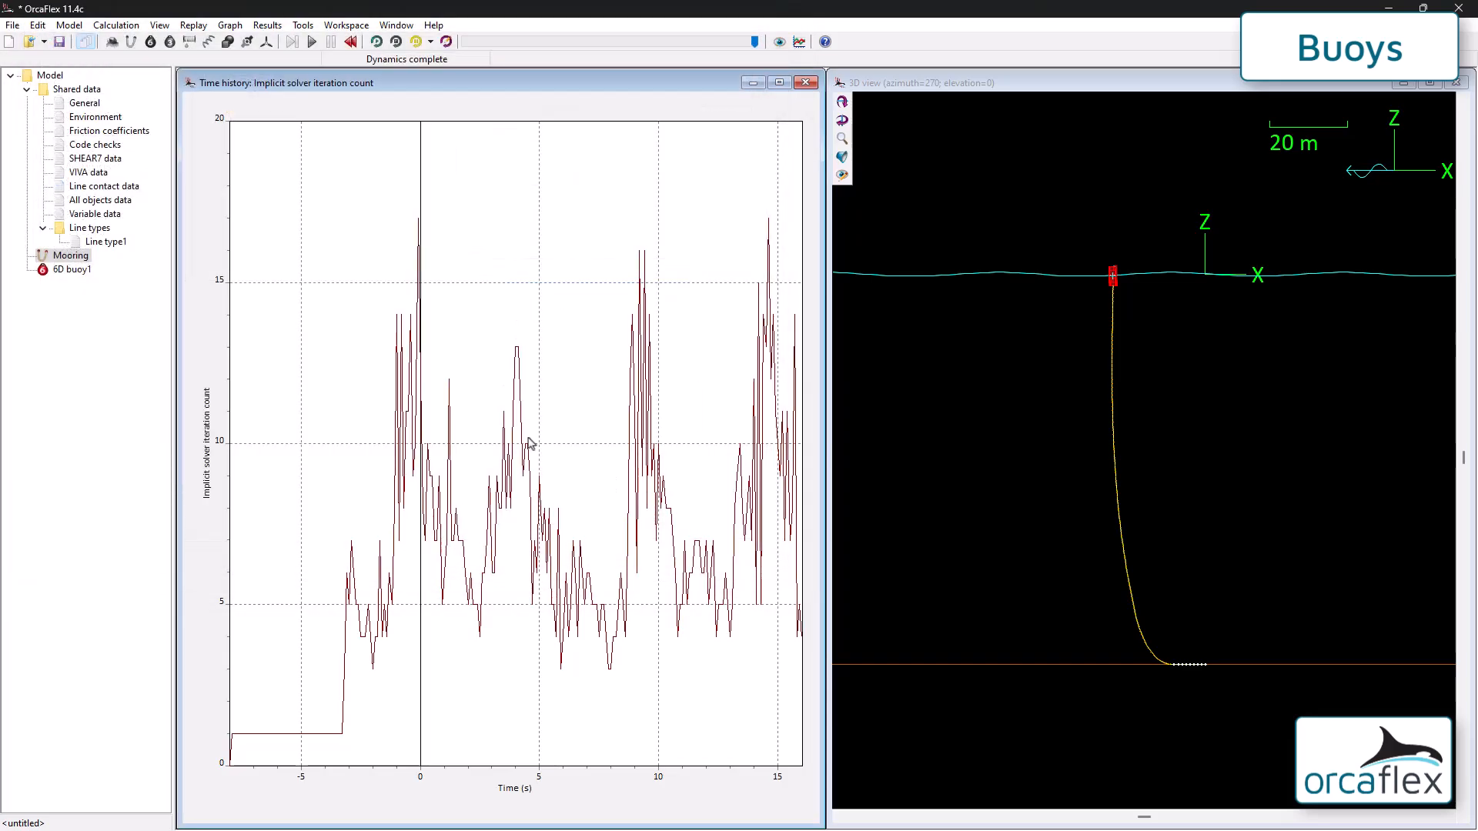
# Step: Examine the simulation run times in the model's General properties report and close it
pyautogui.rightClick(83, 106)
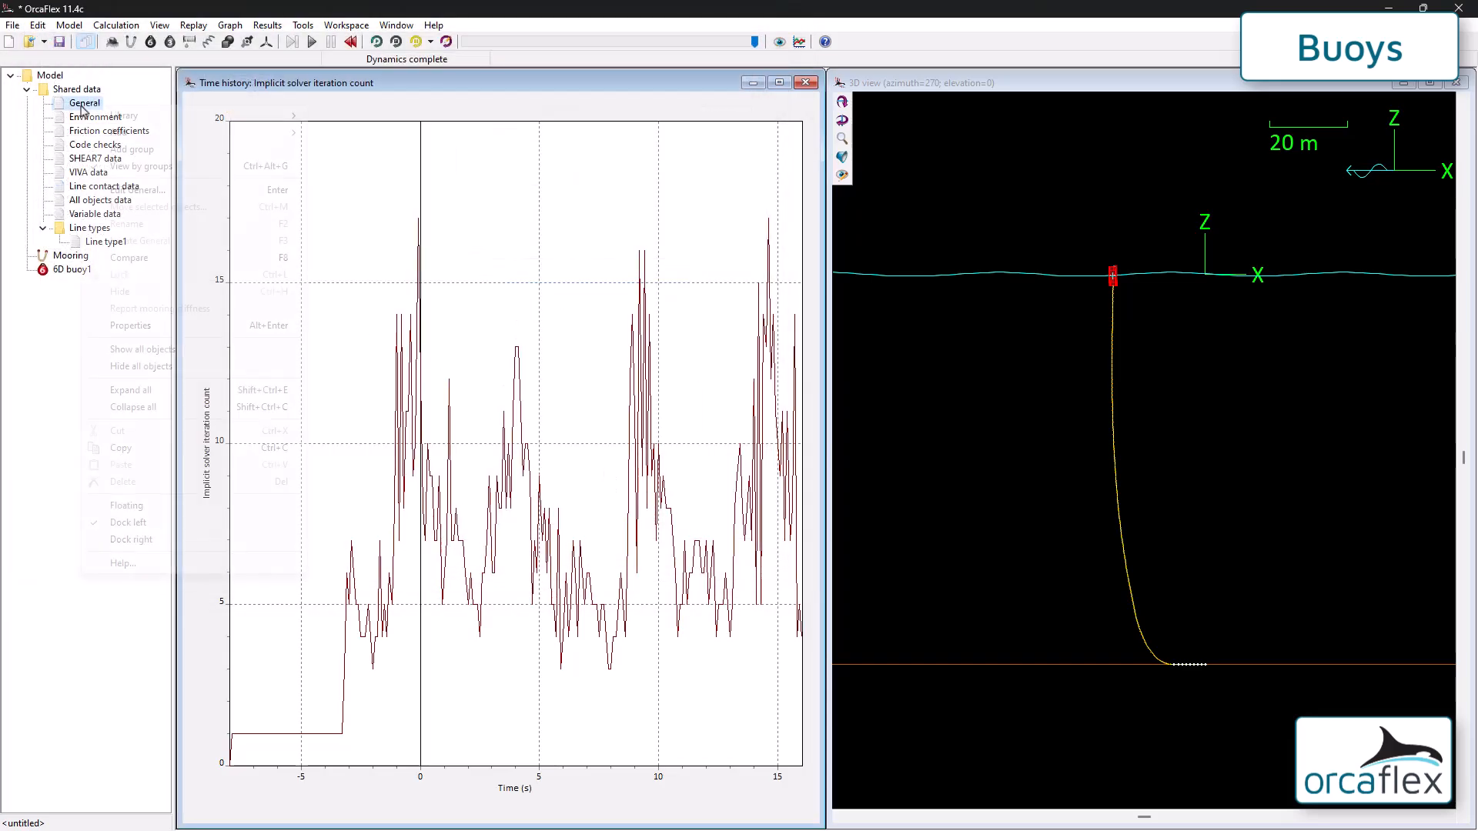
pyautogui.click(132, 325)
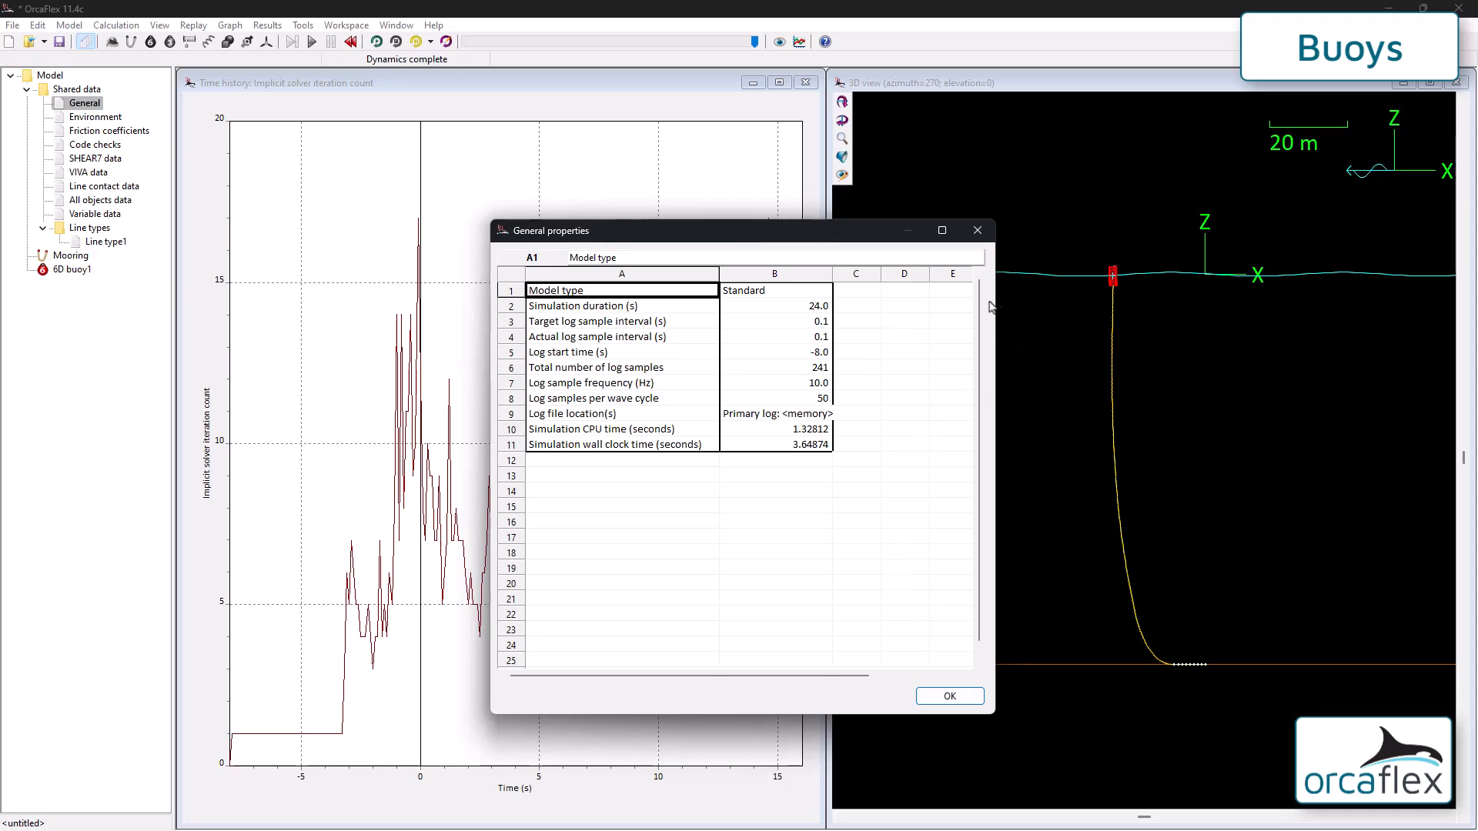
pyautogui.click(977, 230)
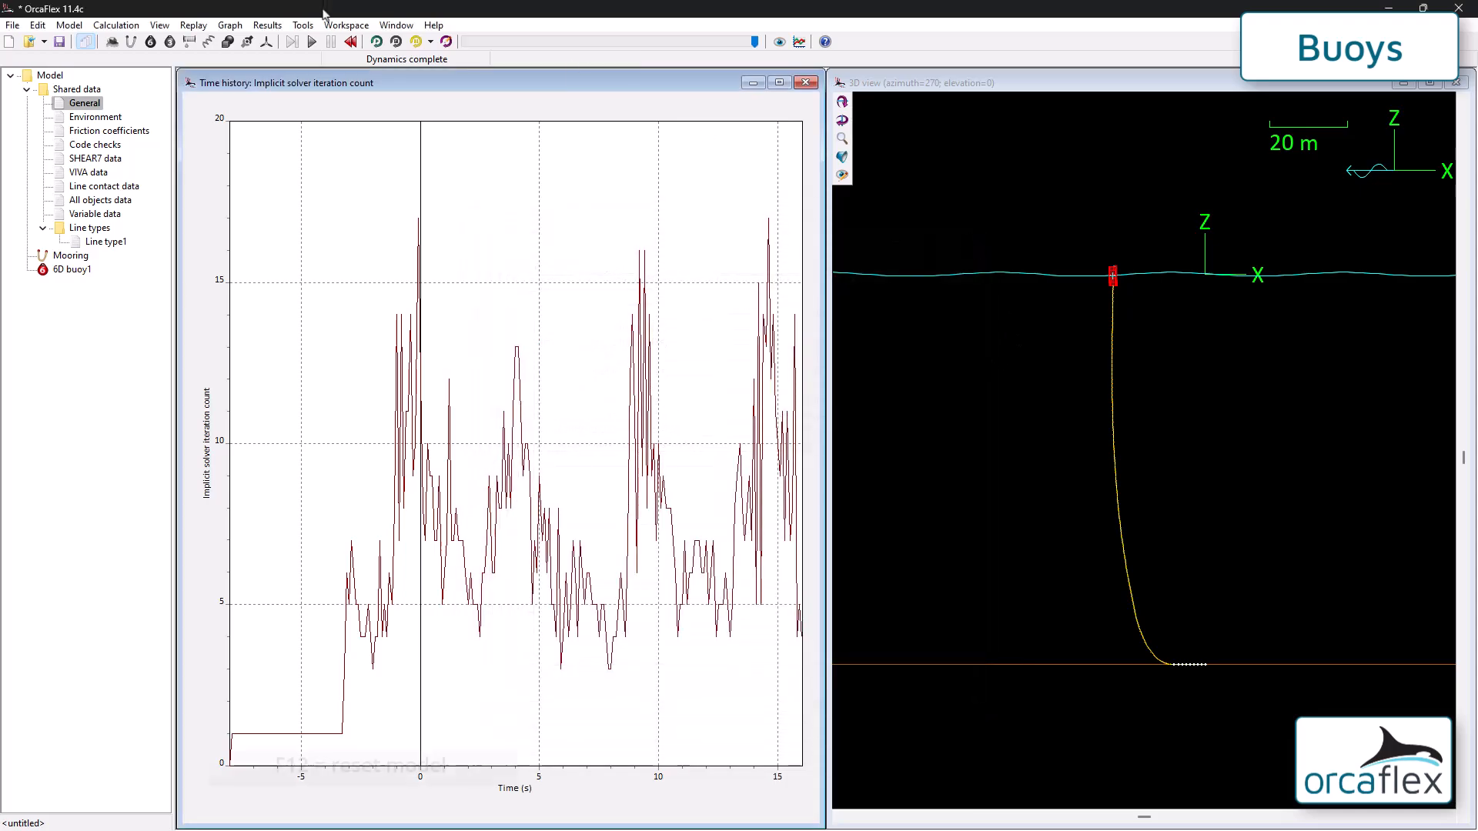
# Step: Reset the model, discarding the simulation, and set the implicit dynamics time step to 0.01 s in the general data
pyautogui.click(352, 42)
pyautogui.click(773, 431)
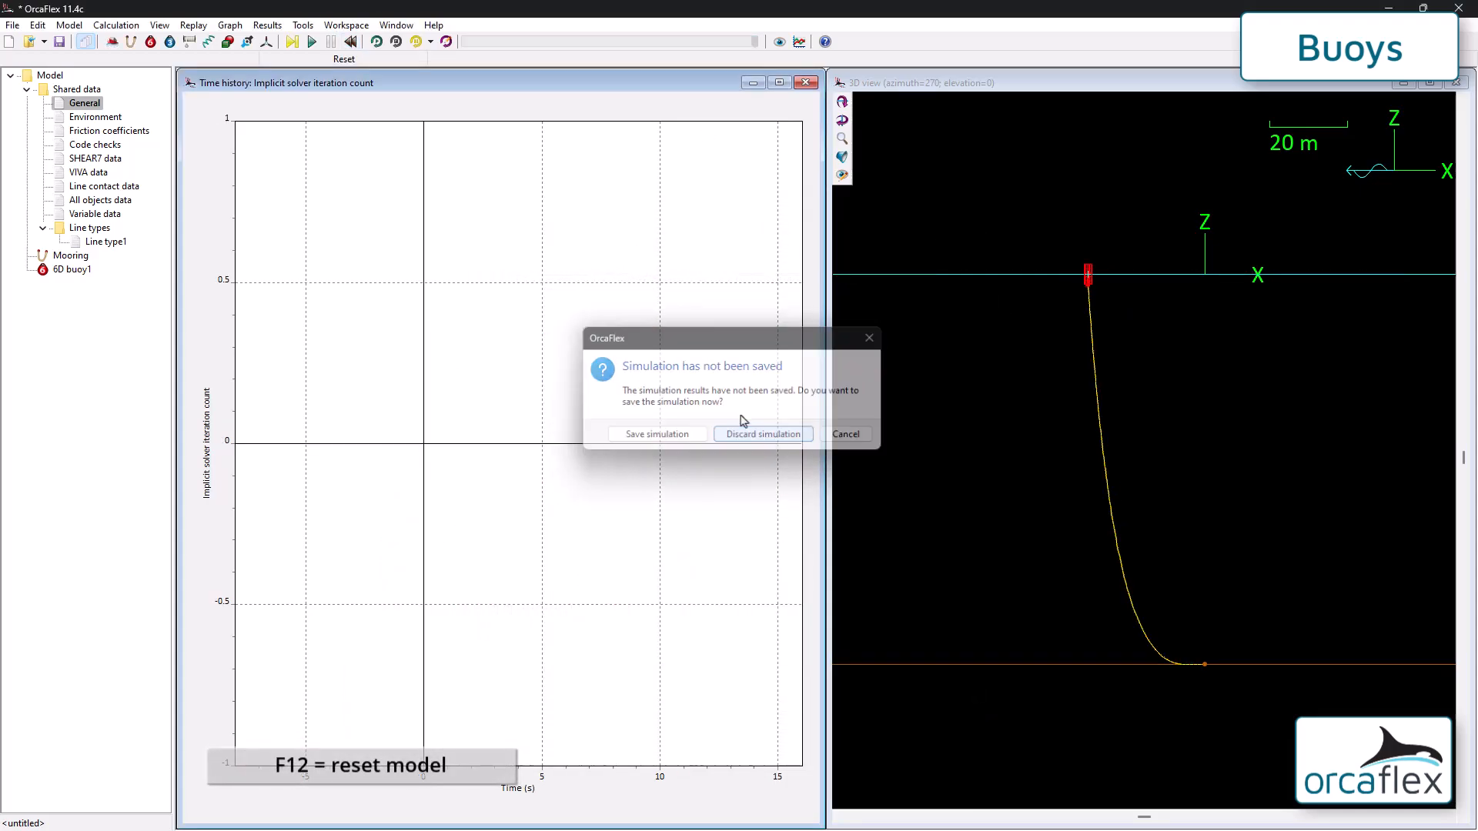
pyautogui.doubleClick(85, 103)
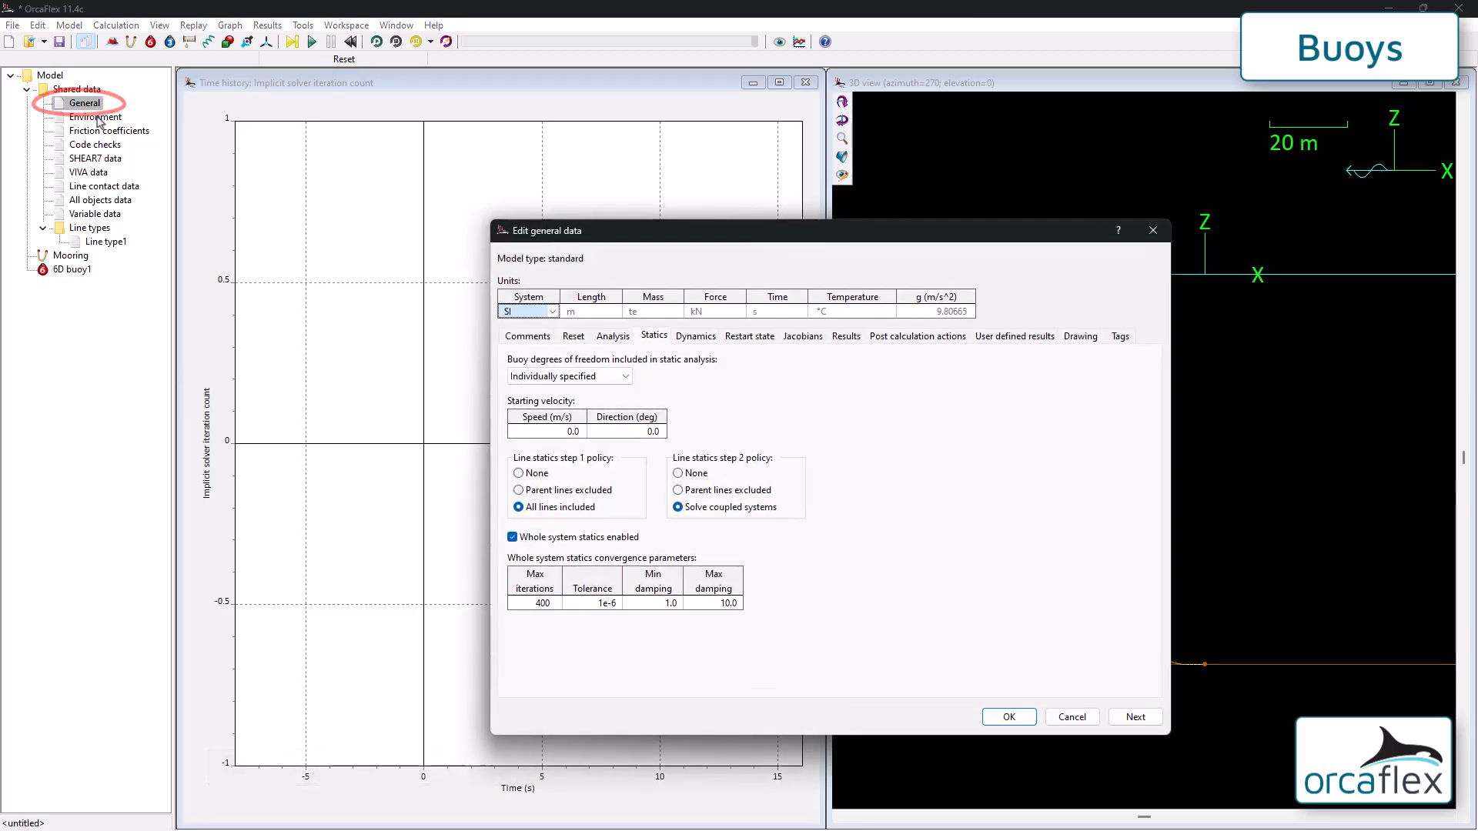
pyautogui.click(680, 338)
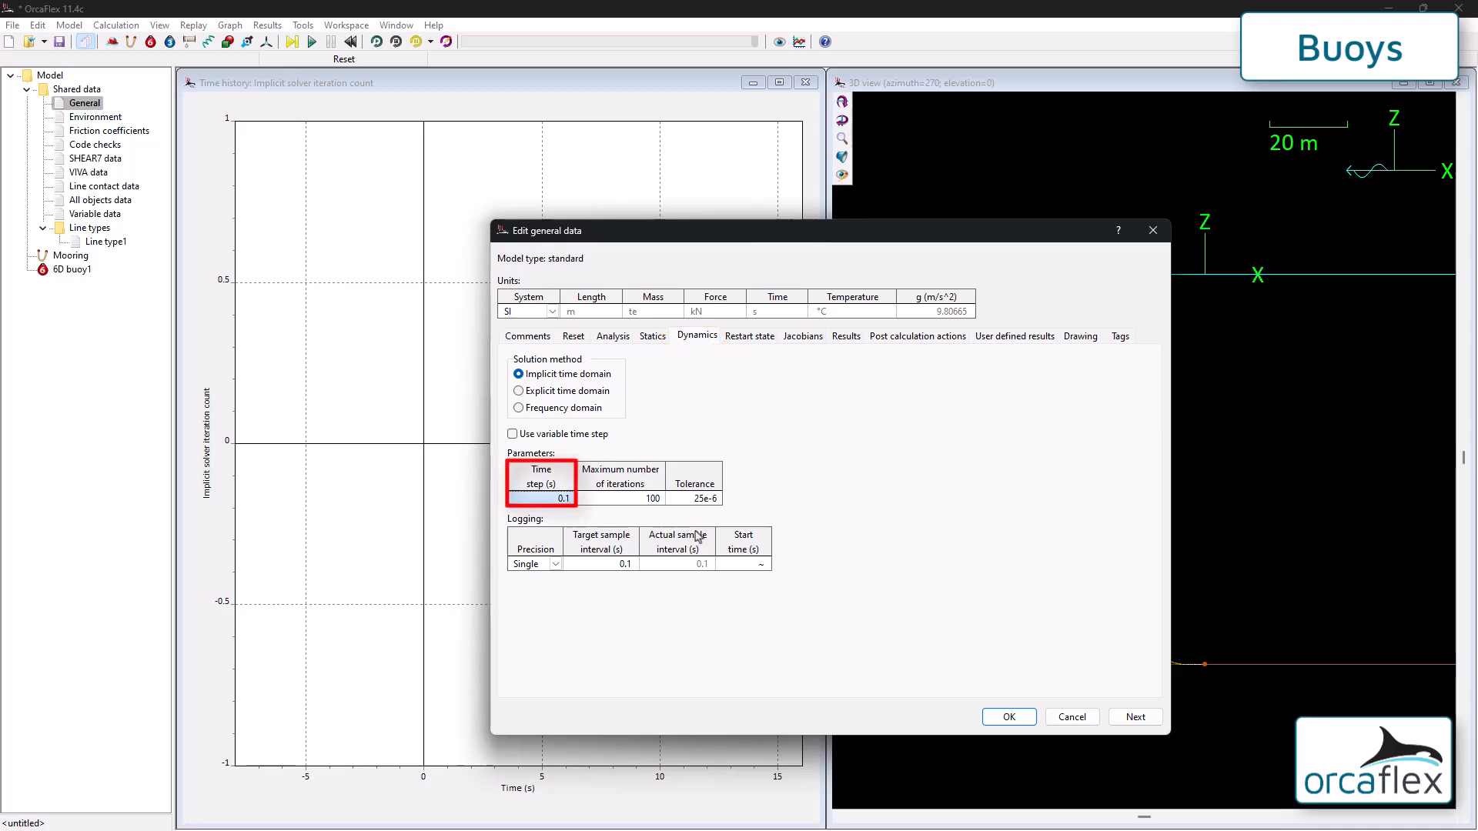
pyautogui.write('0.0')
pyautogui.press('Return')
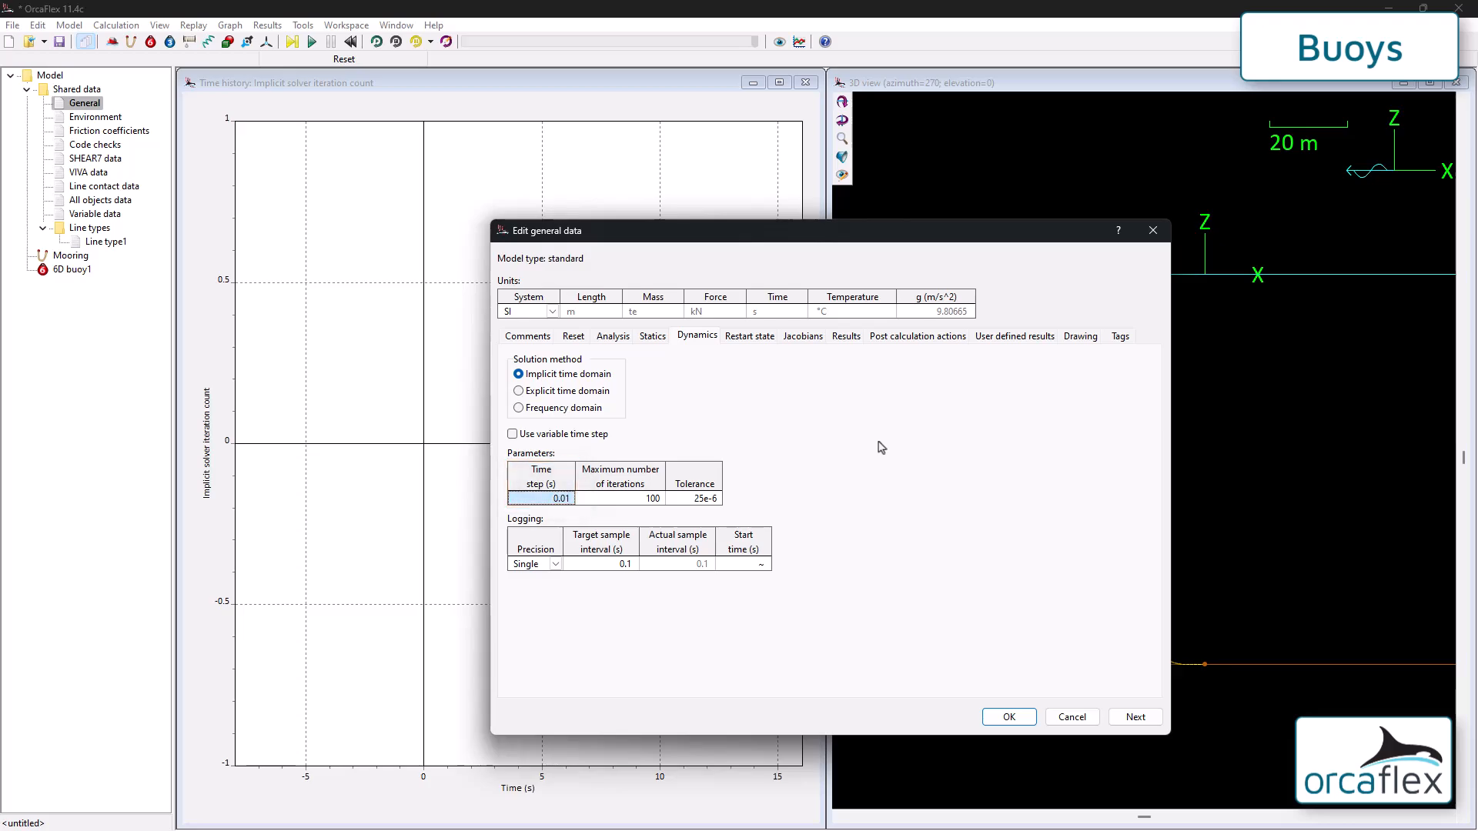
pyautogui.press('Return')
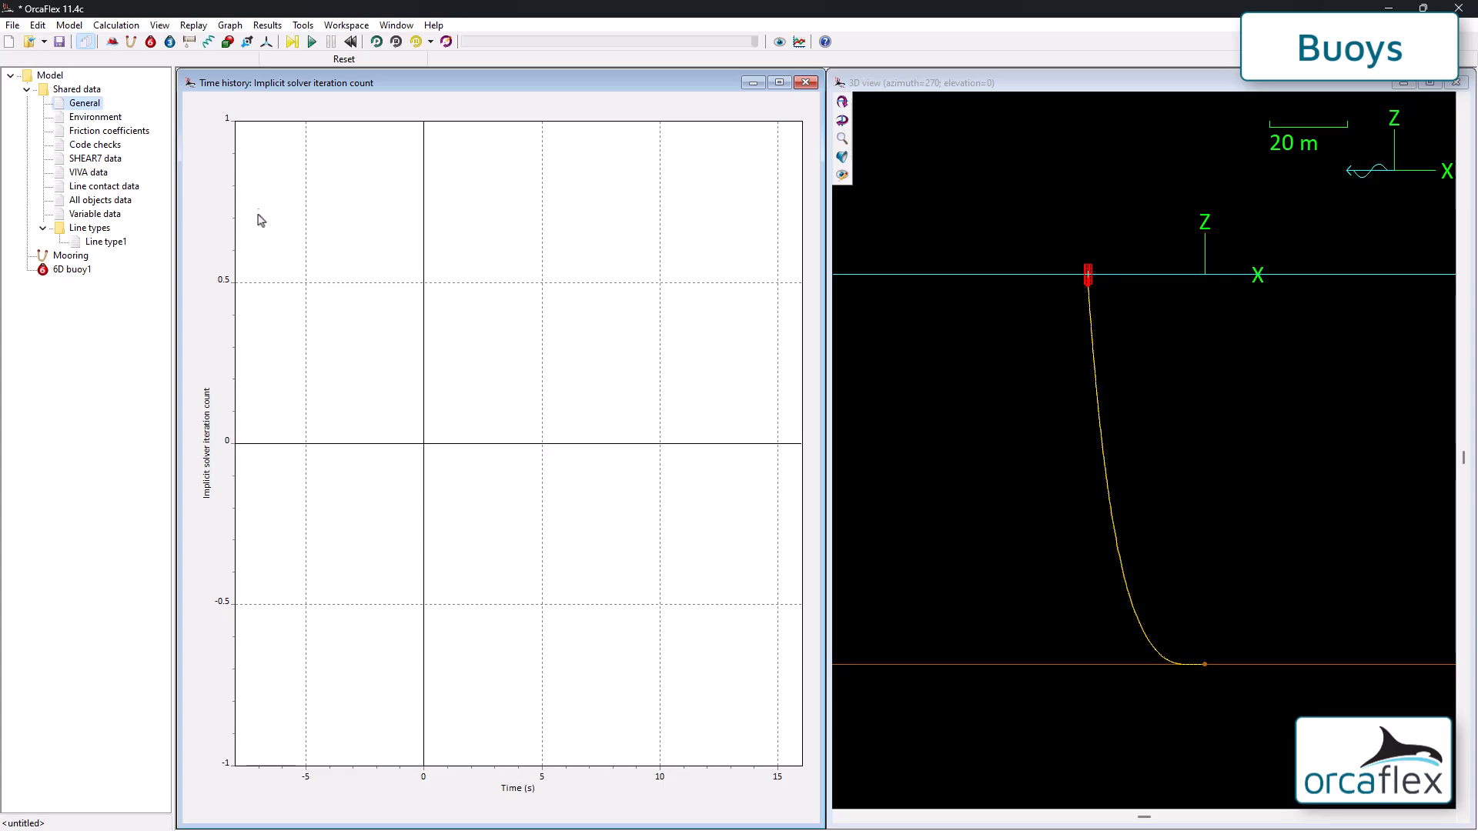
# Step: Run the dynamic simulation with the new time step and check its run times in the General properties report
pyautogui.press('F10')
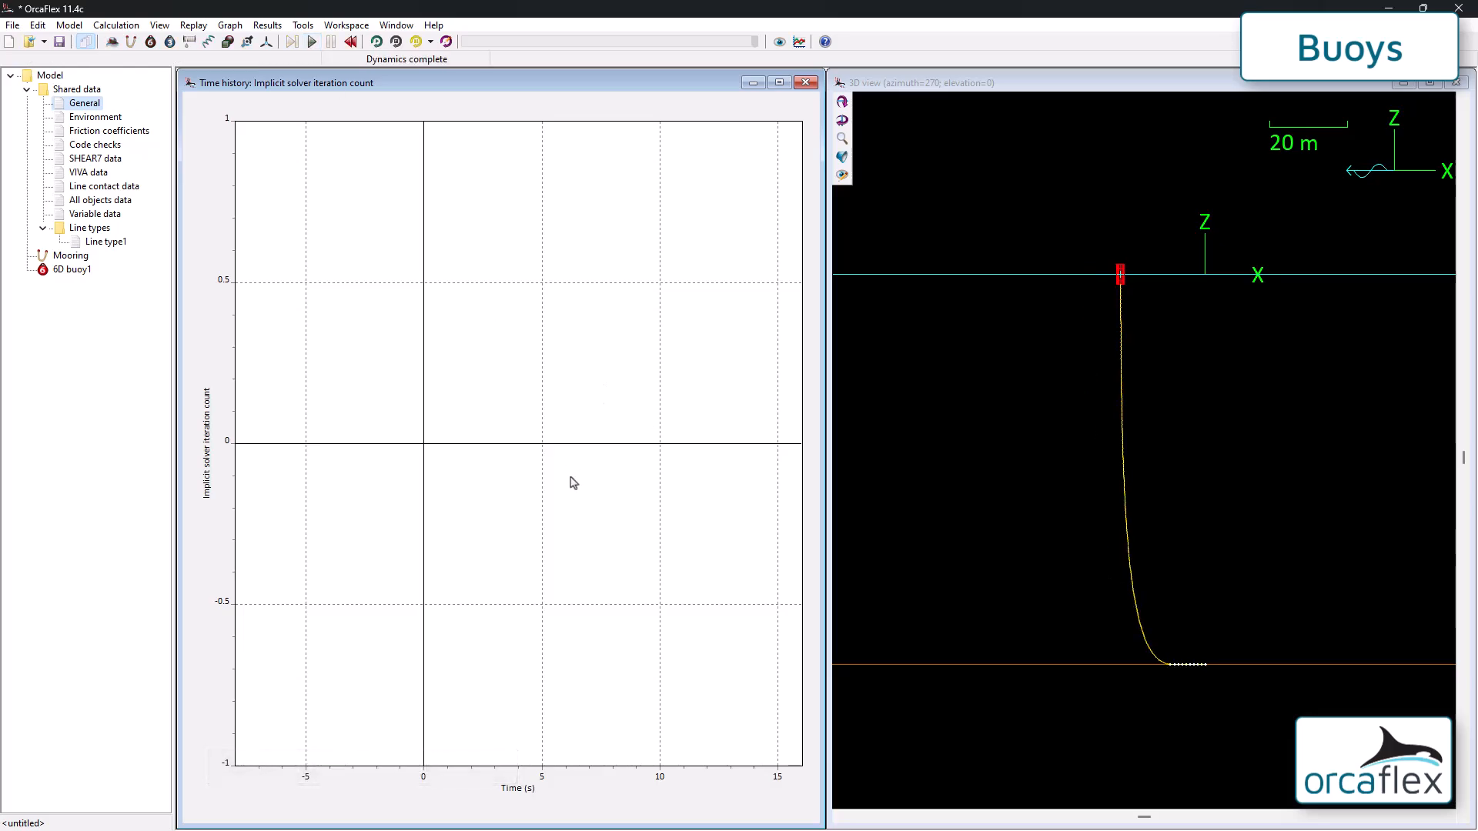
pyautogui.rightClick(86, 106)
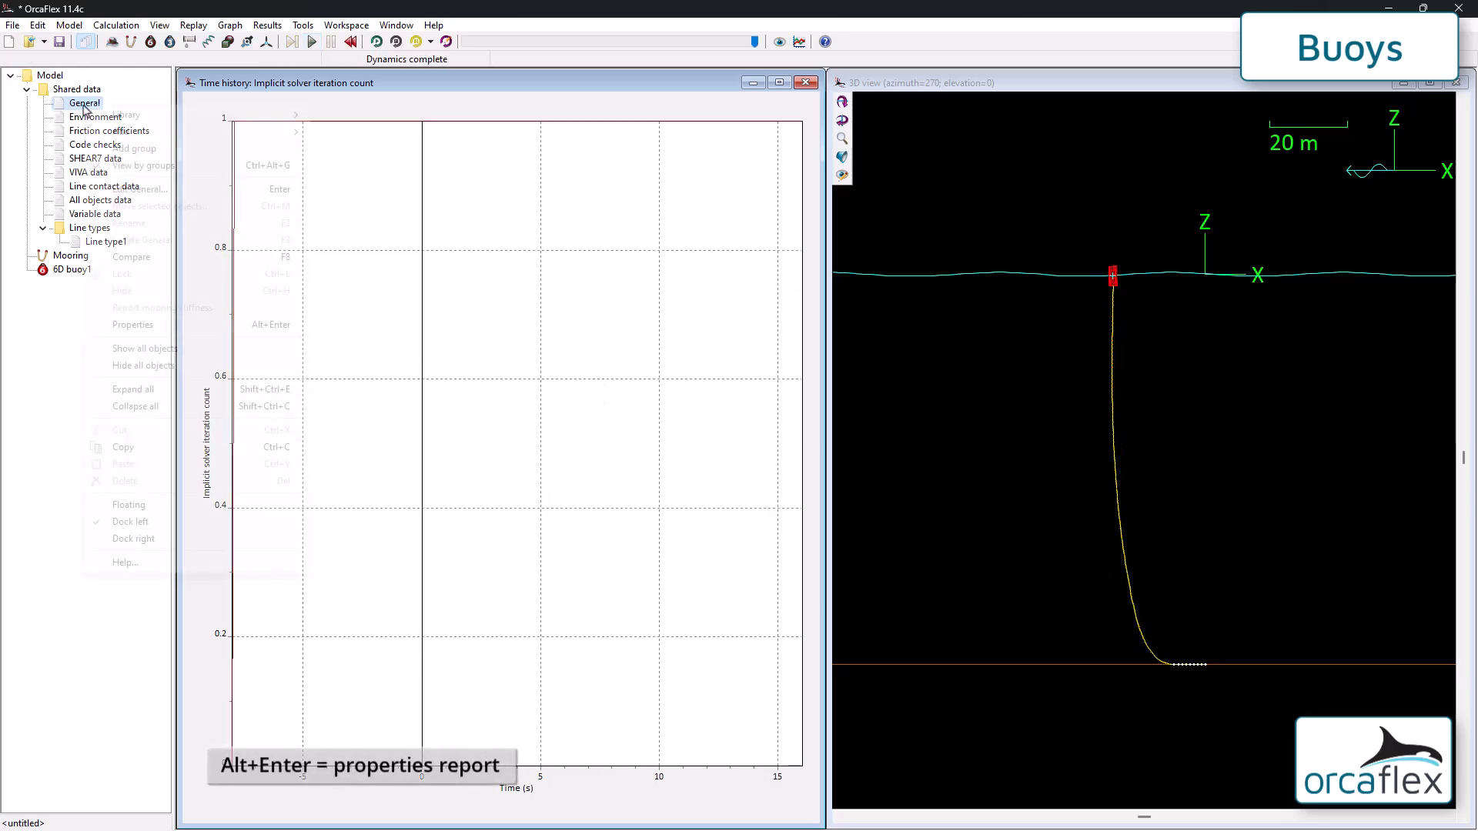
pyautogui.click(135, 324)
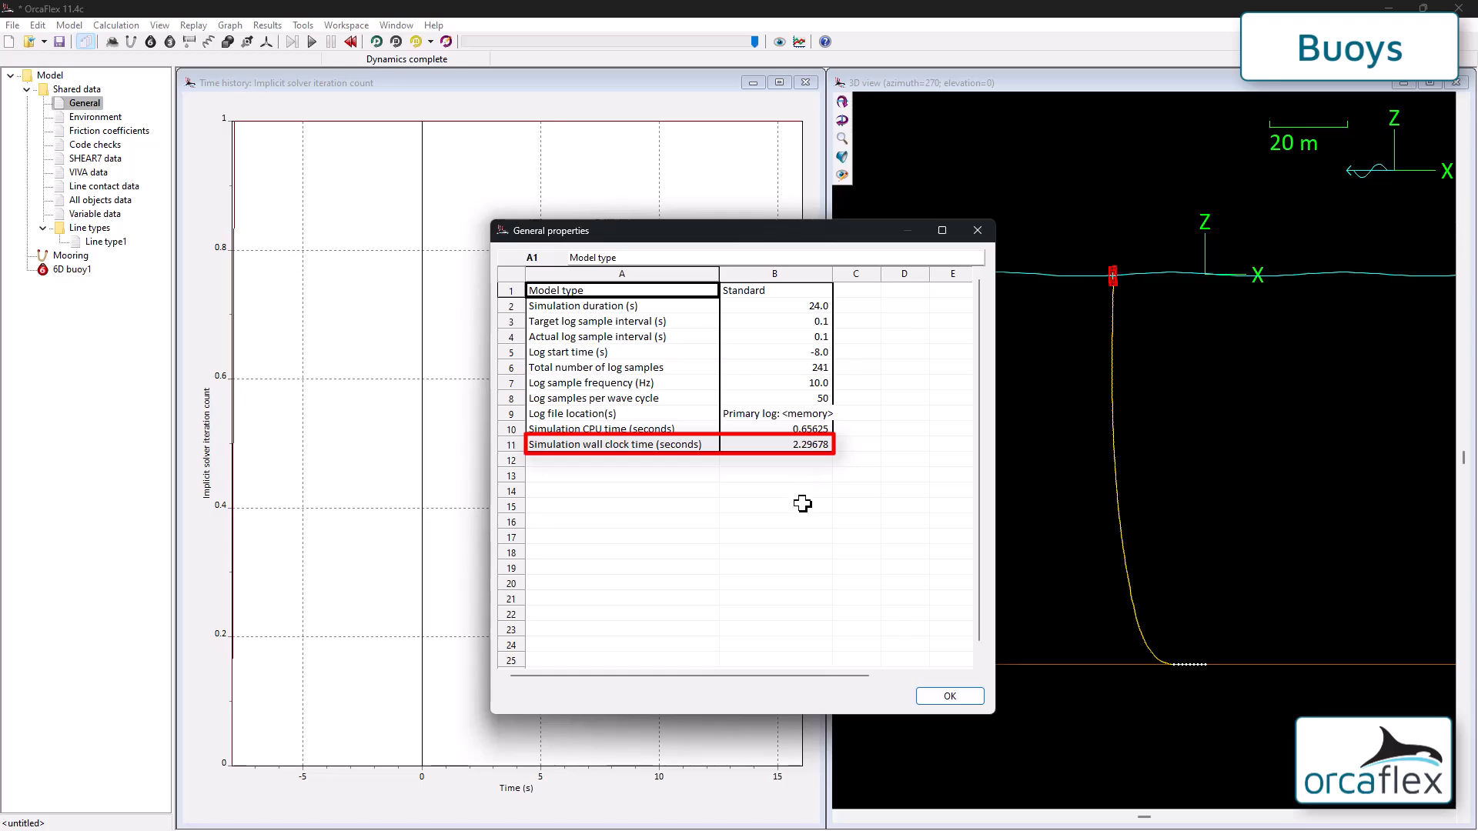
pyautogui.click(925, 695)
pyautogui.click(804, 83)
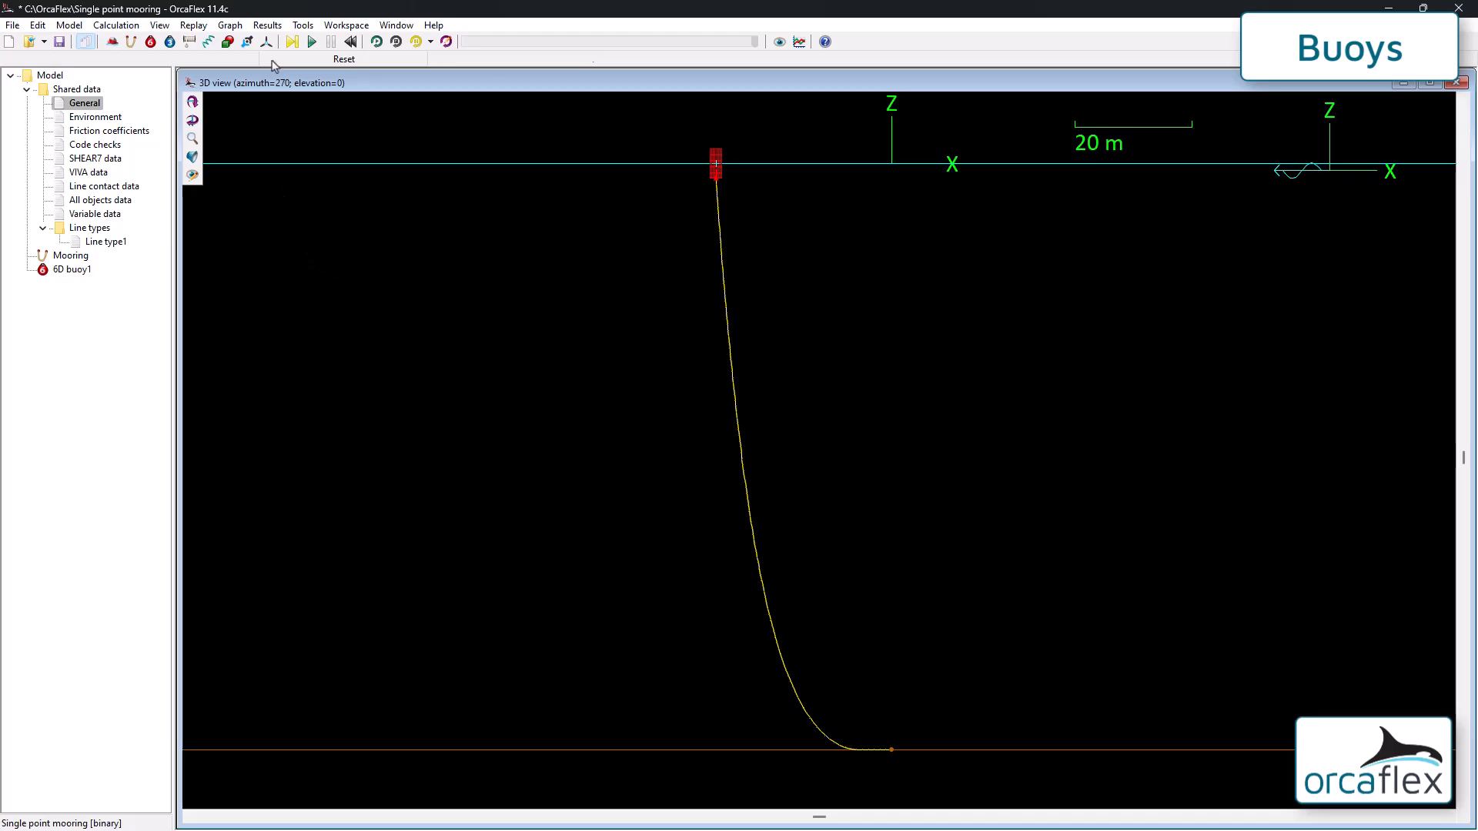
# Step: Set the Jacobian perturbation factor to 1e-12 in the general data and recalculate statics for the single point mooring
pyautogui.click(291, 43)
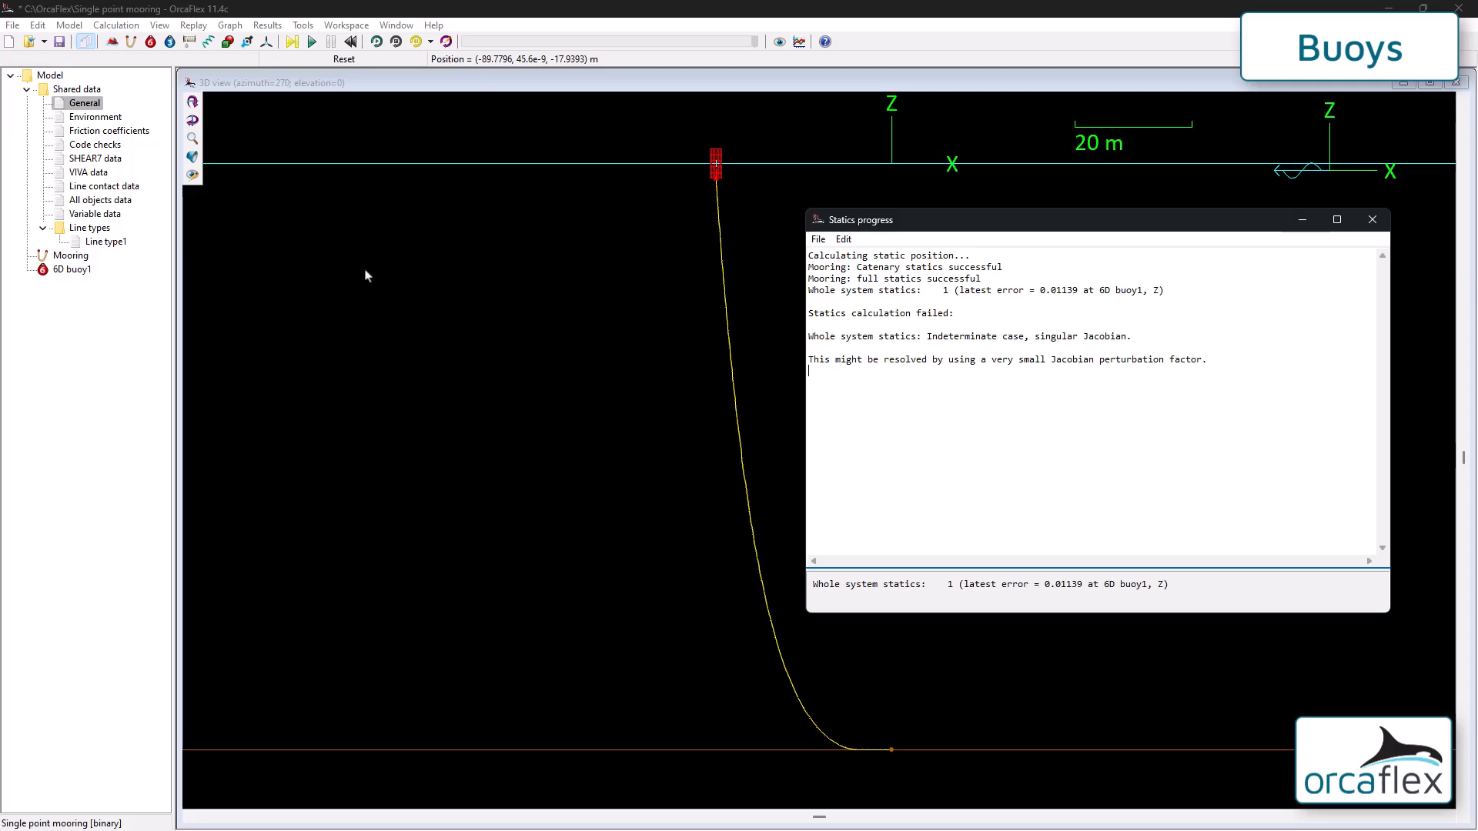
pyautogui.doubleClick(94, 106)
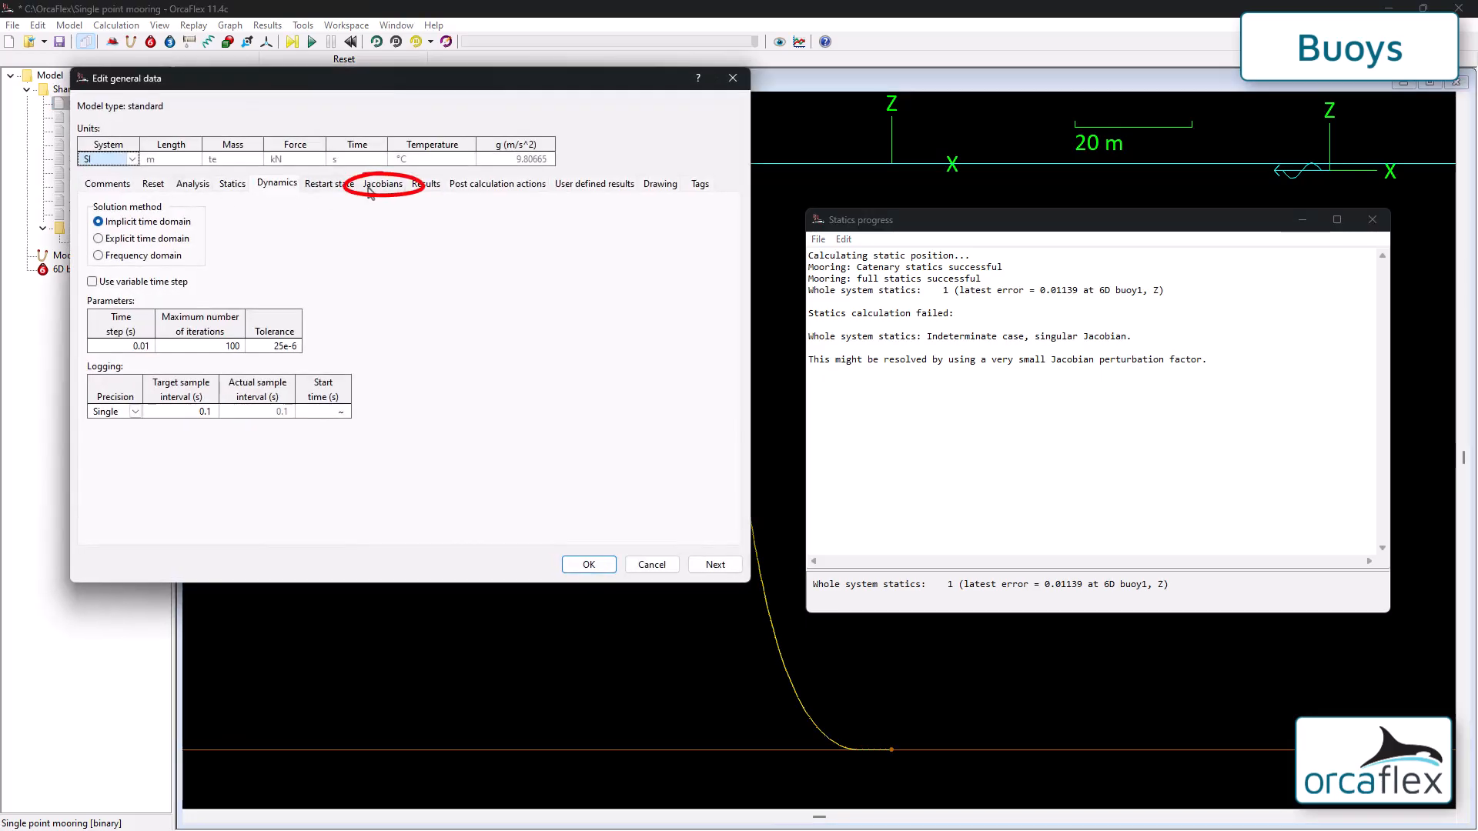
pyautogui.click(384, 185)
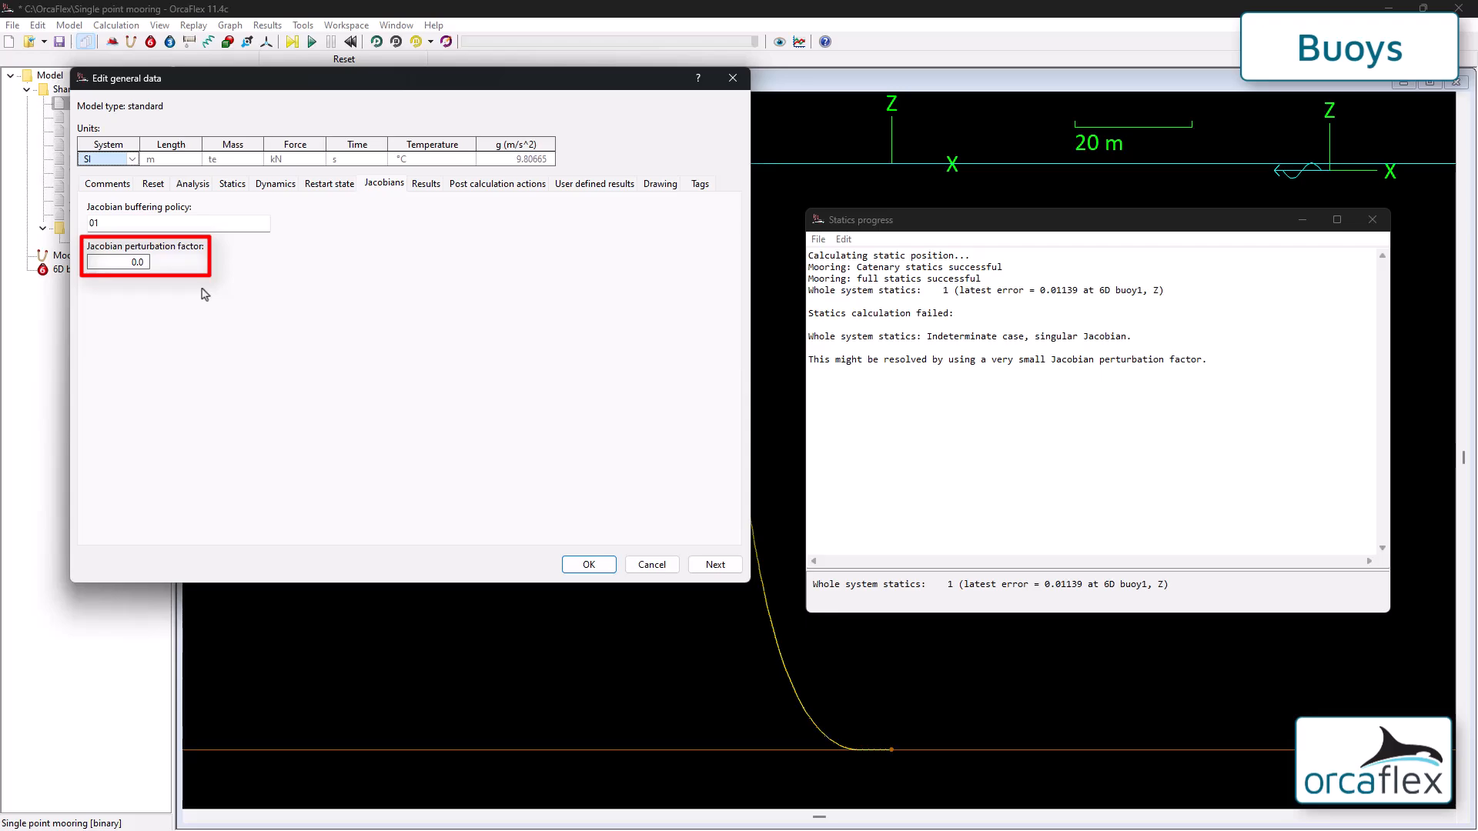
pyautogui.click(137, 265)
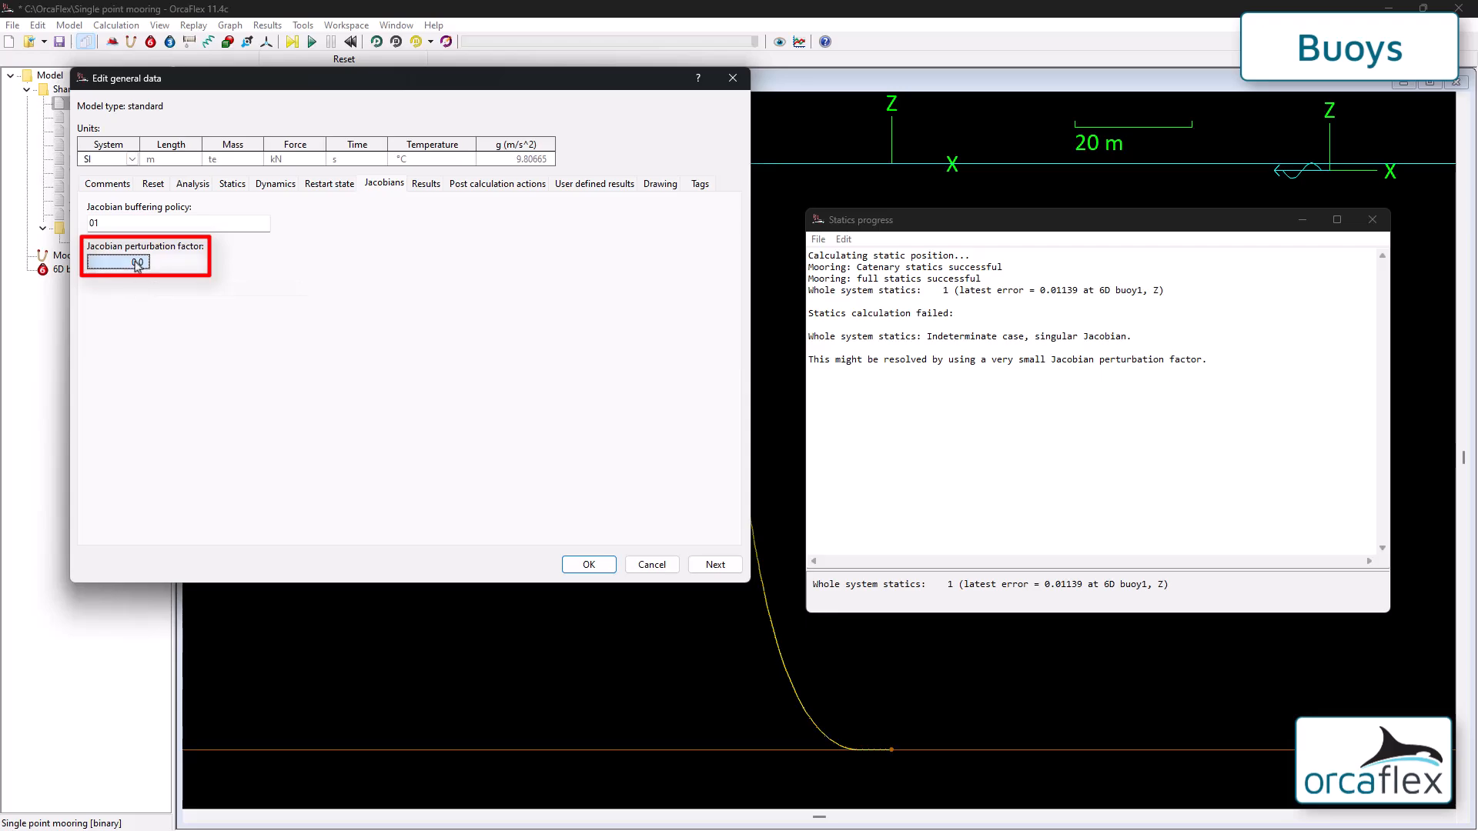
pyautogui.write('1e-12')
pyautogui.click(583, 565)
pyautogui.press('F9')
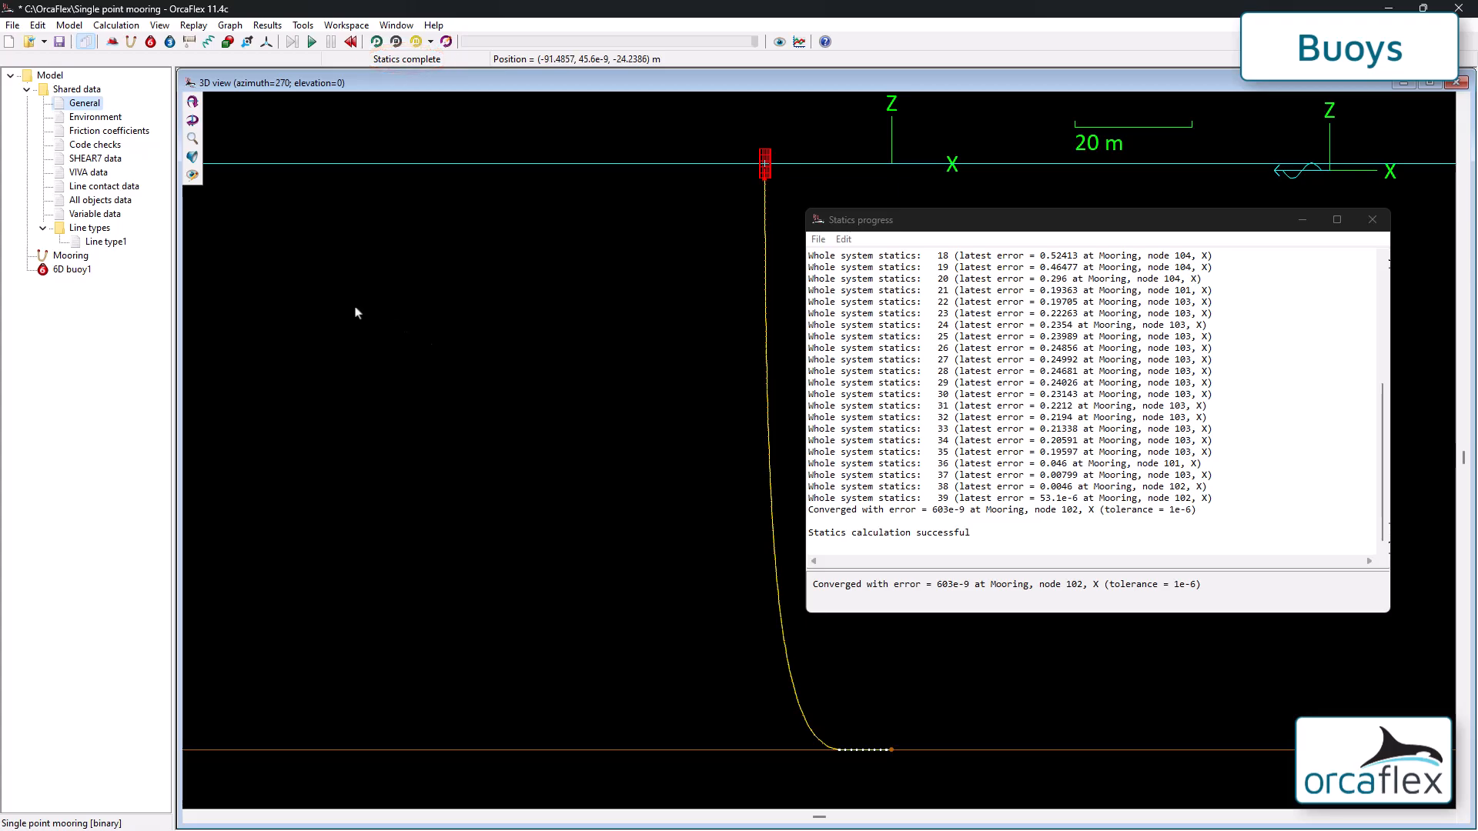
# Step: Open the help topic on the Jacobian perturbation factor from the general data
pyautogui.doubleClick(85, 103)
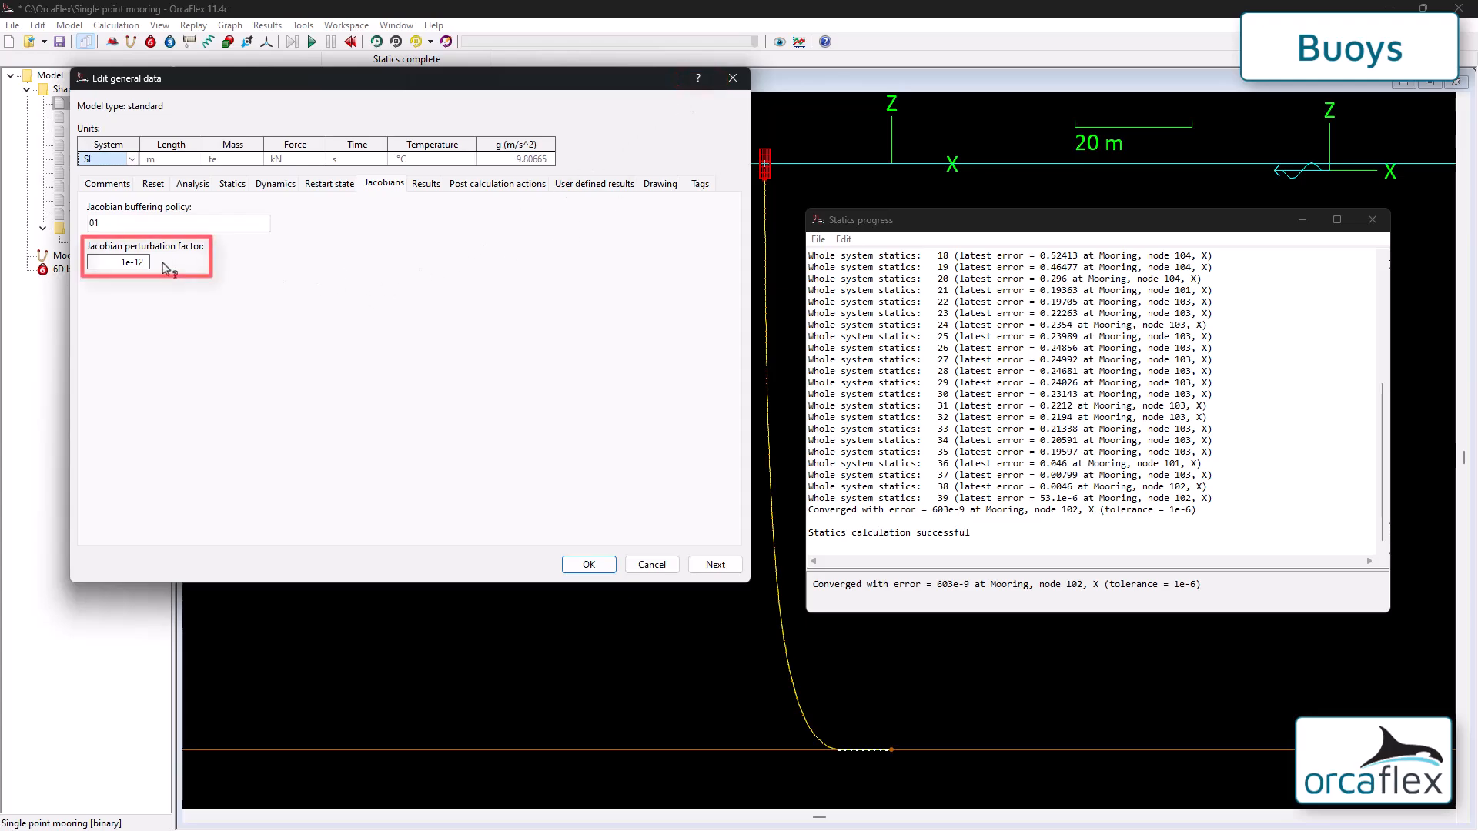
pyautogui.click(127, 263)
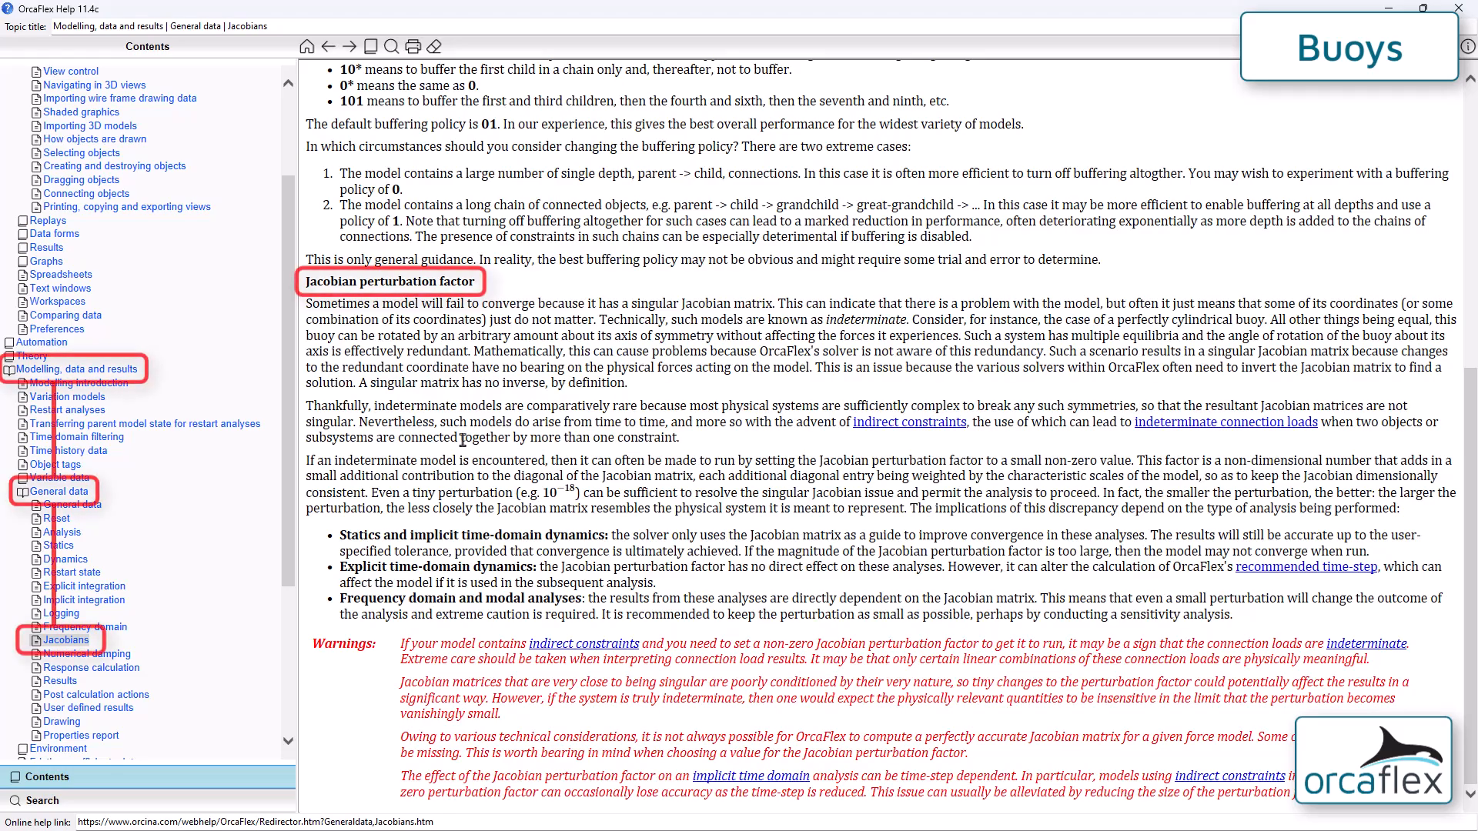